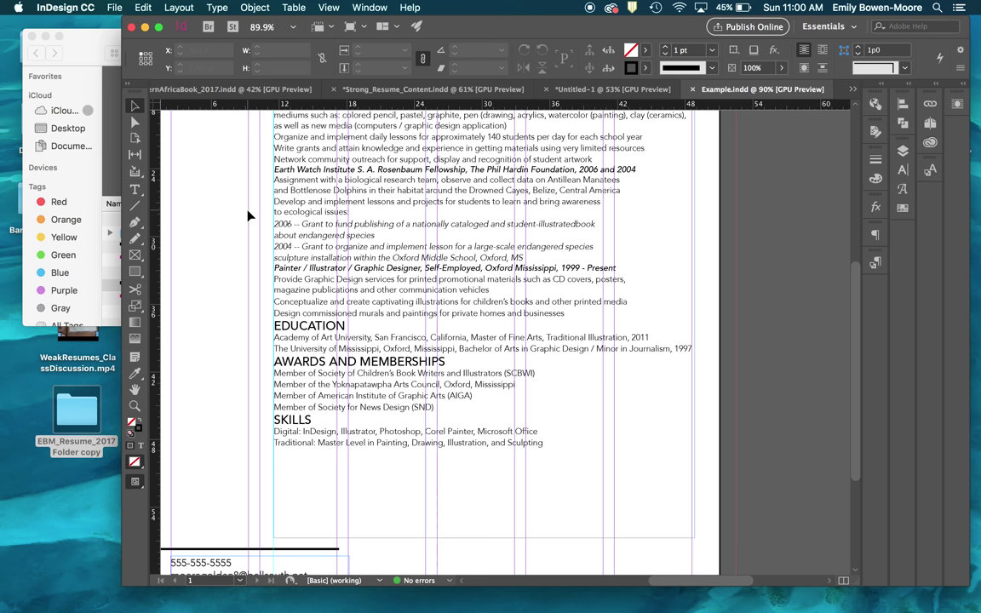
Scroll around the résumé page to review its layout.
{"action": "scroll", "coordinate": [248, 215], "scroll_direction": "up", "scroll_amount": 2}
{"action": "scroll", "coordinate": [247, 215], "scroll_direction": "down", "scroll_amount": 1}
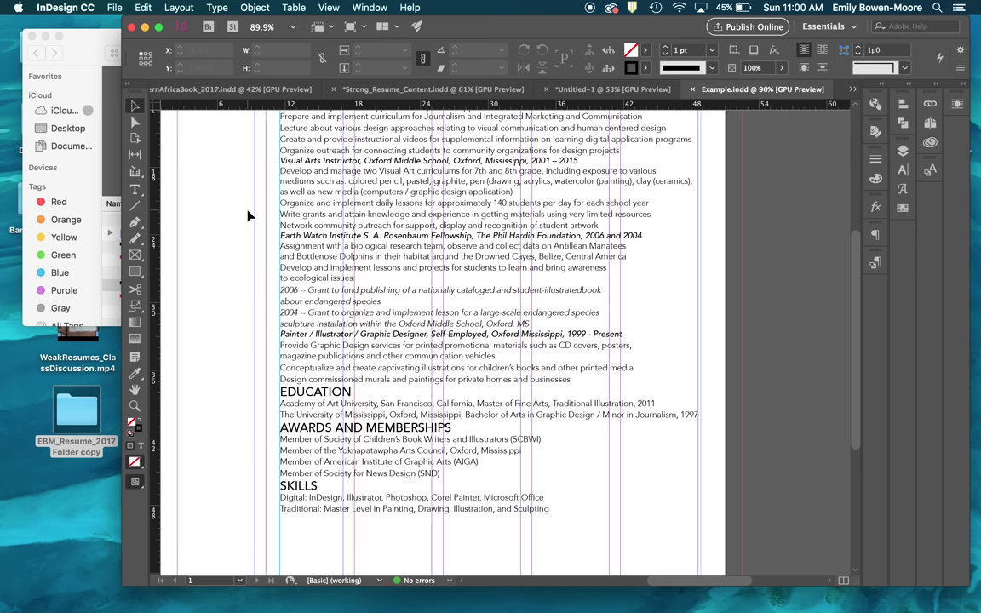
{"action": "scroll", "coordinate": [248, 216], "scroll_direction": "down", "scroll_amount": 5}
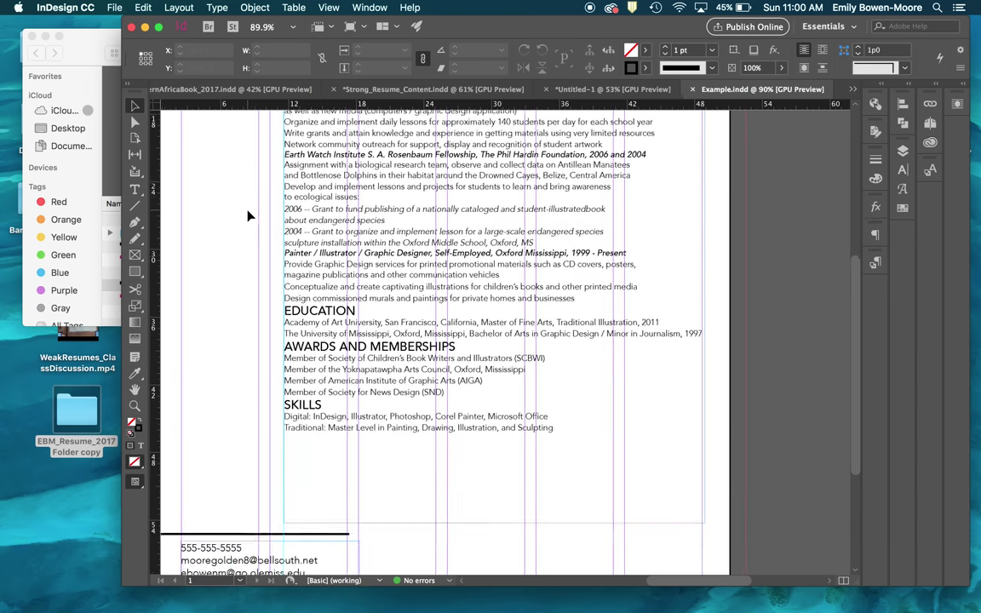
{"action": "scroll", "coordinate": [248, 215], "scroll_direction": "up", "scroll_amount": 10}
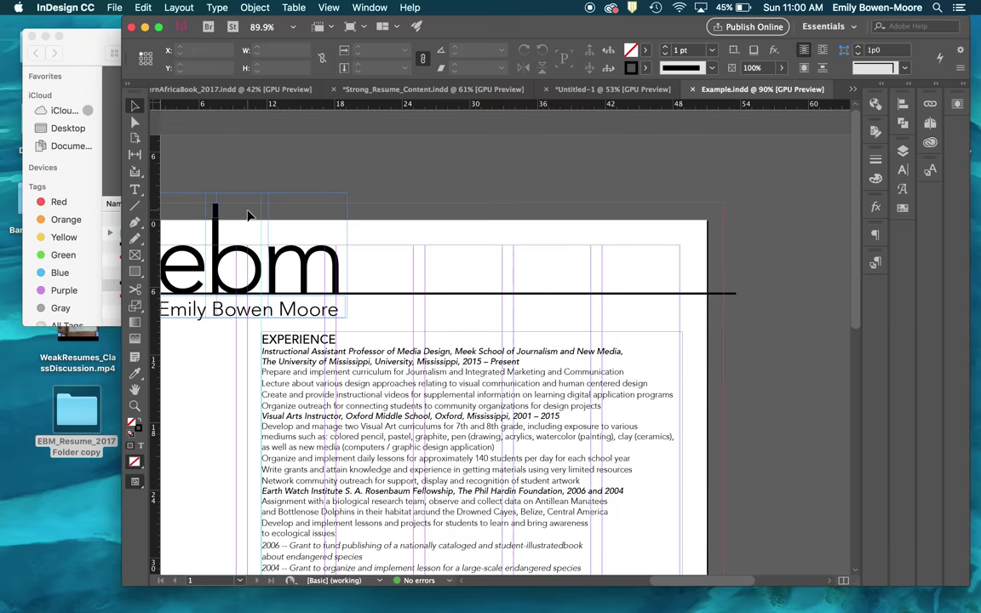
{"action": "scroll", "coordinate": [247, 215], "scroll_direction": "down", "scroll_amount": 10}
{"action": "scroll", "coordinate": [248, 215], "scroll_direction": "up", "scroll_amount": 8}
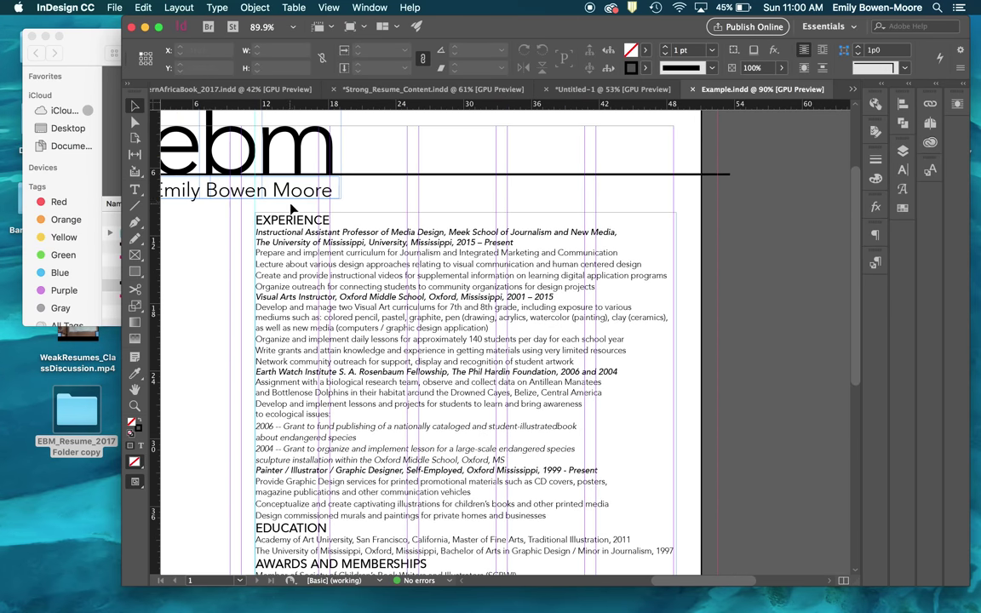
{"action": "scroll", "coordinate": [307, 226], "scroll_direction": "left", "scroll_amount": 3}
{"action": "scroll", "coordinate": [308, 225], "scroll_direction": "down", "scroll_amount": 1}
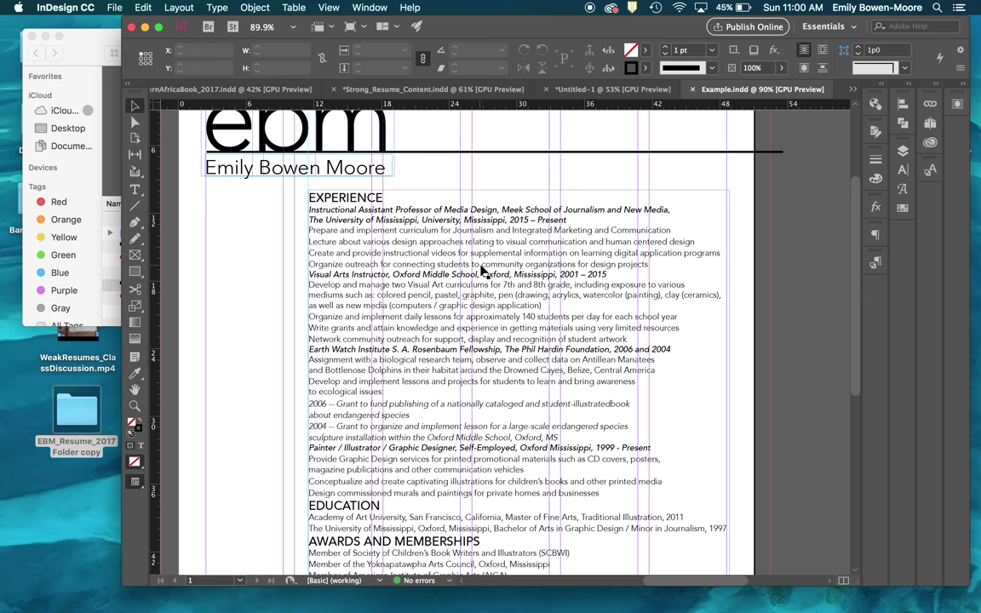
{"action": "scroll", "coordinate": [481, 270], "scroll_direction": "down", "scroll_amount": 6}
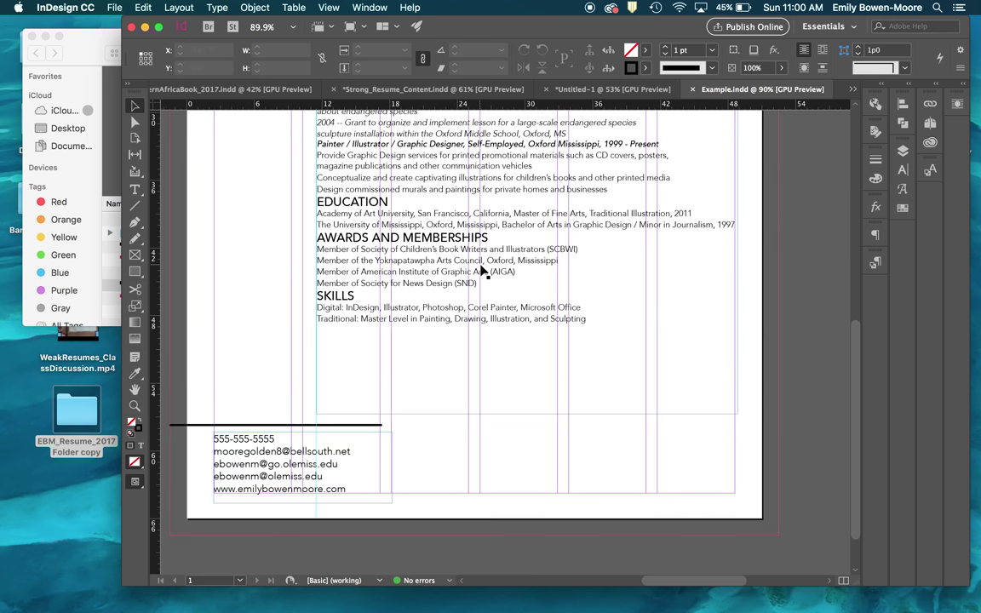
{"action": "scroll", "coordinate": [453, 289], "scroll_direction": "up", "scroll_amount": 5}
{"action": "scroll", "coordinate": [453, 289], "scroll_direction": "right", "scroll_amount": 1}
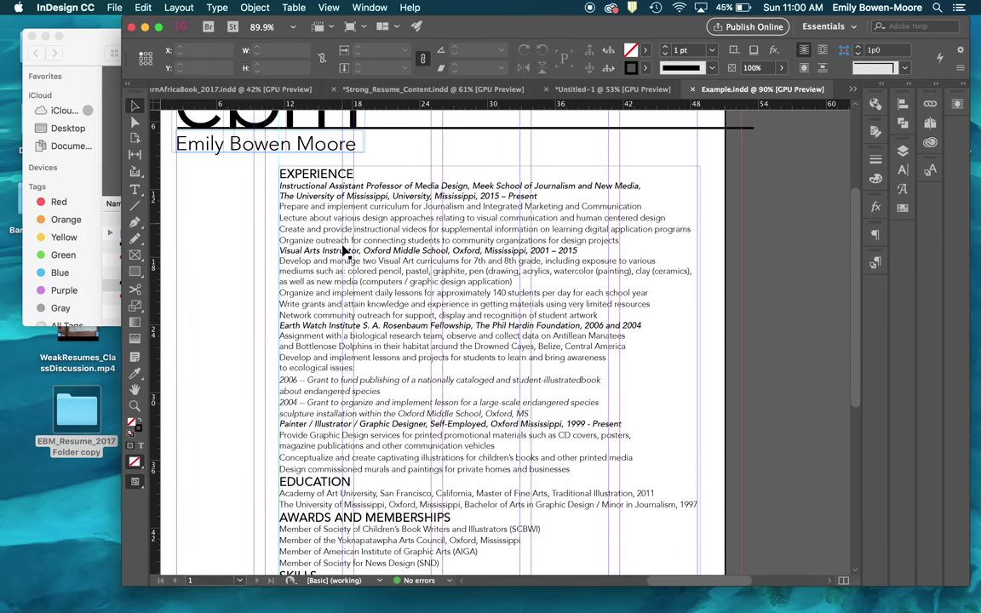
{"action": "scroll", "coordinate": [346, 491], "scroll_direction": "down", "scroll_amount": 2}
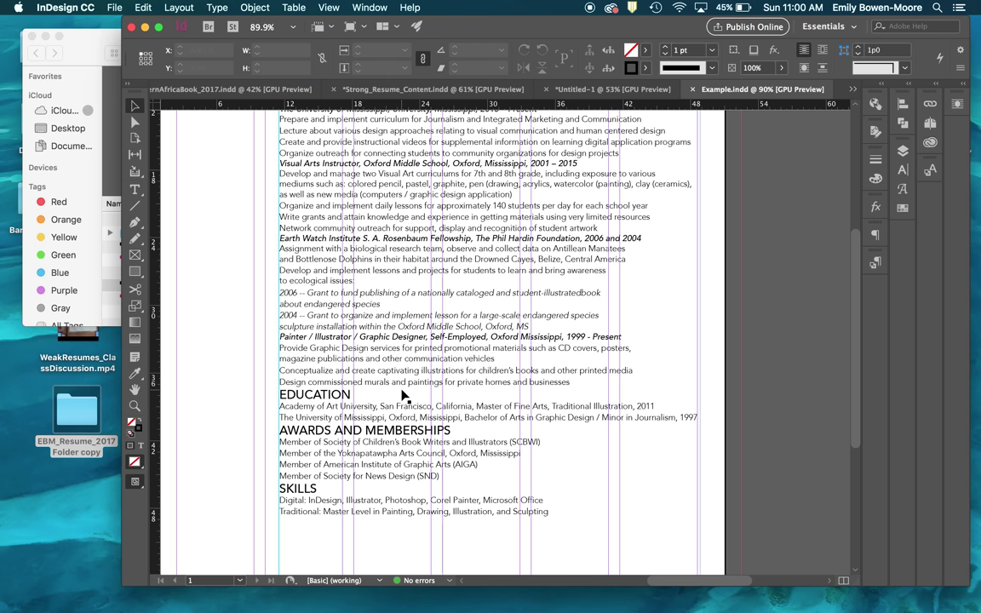
{"action": "scroll", "coordinate": [405, 397], "scroll_direction": "up", "scroll_amount": 2}
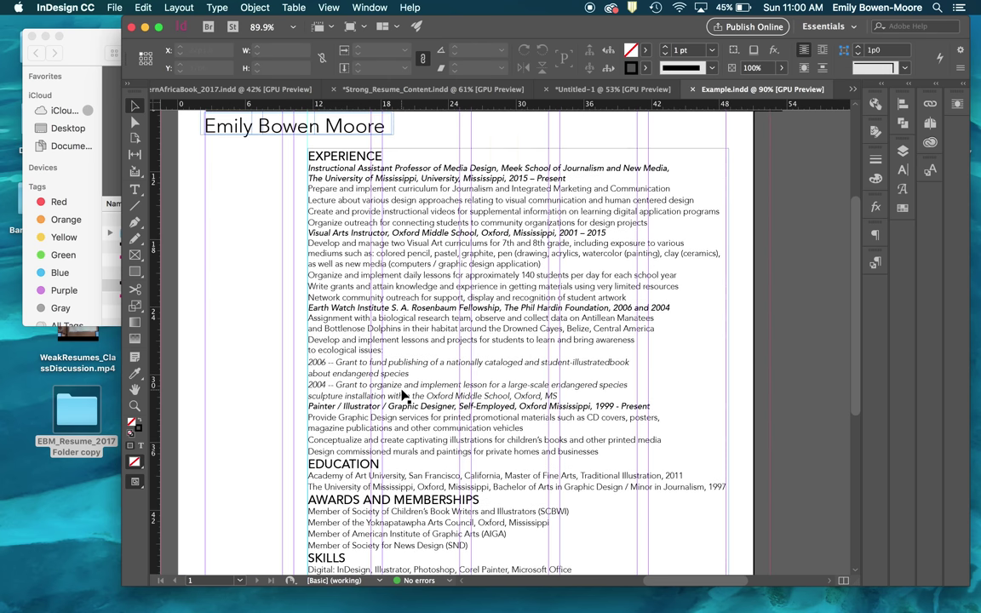
{"action": "scroll", "coordinate": [405, 397], "scroll_direction": "down", "scroll_amount": 3}
{"action": "scroll", "coordinate": [405, 396], "scroll_direction": "up", "scroll_amount": 5}
{"action": "scroll", "coordinate": [406, 397], "scroll_direction": "left", "scroll_amount": 3}
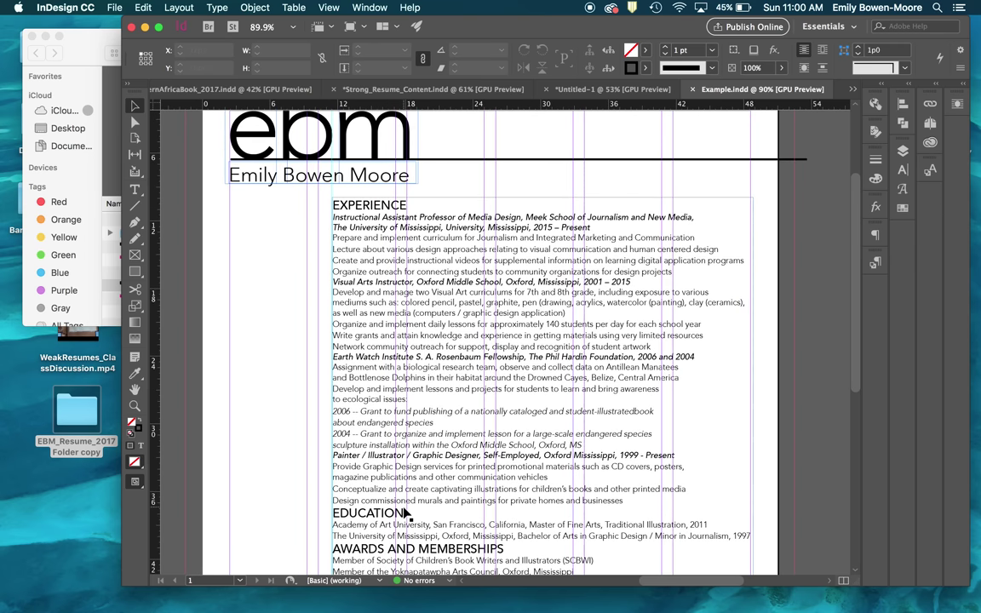
{"action": "scroll", "coordinate": [405, 514], "scroll_direction": "down", "scroll_amount": 2}
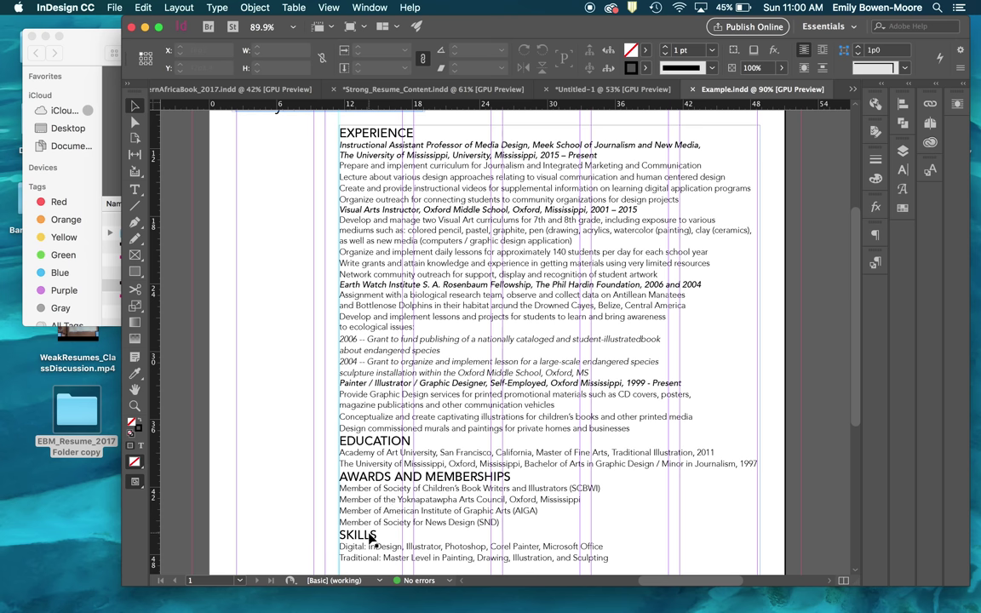
{"action": "scroll", "coordinate": [372, 537], "scroll_direction": "up", "scroll_amount": 3}
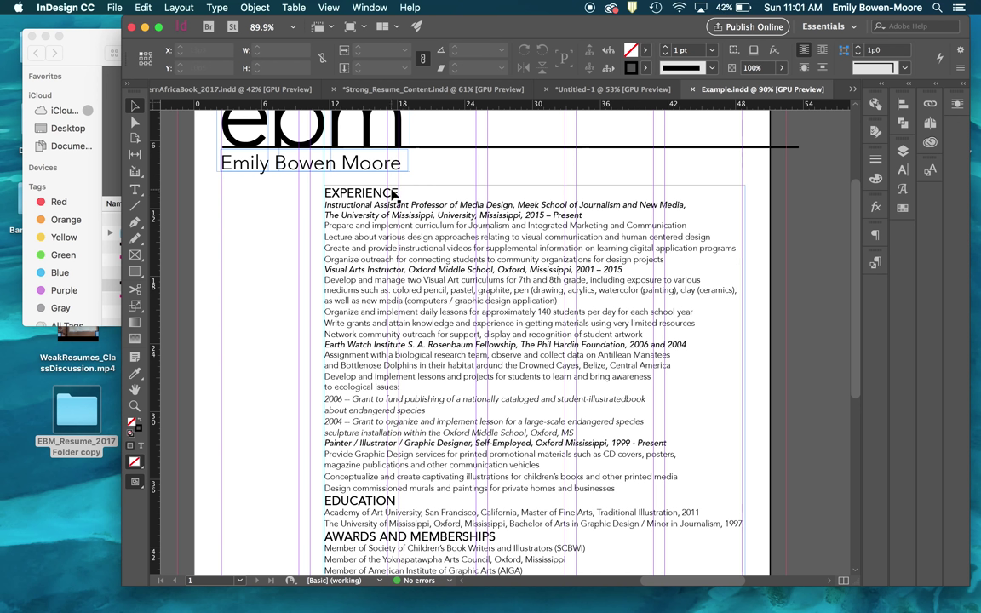
Inspect the formatting of an italic job title line and its description lines.
{"action": "key", "text": "t"}
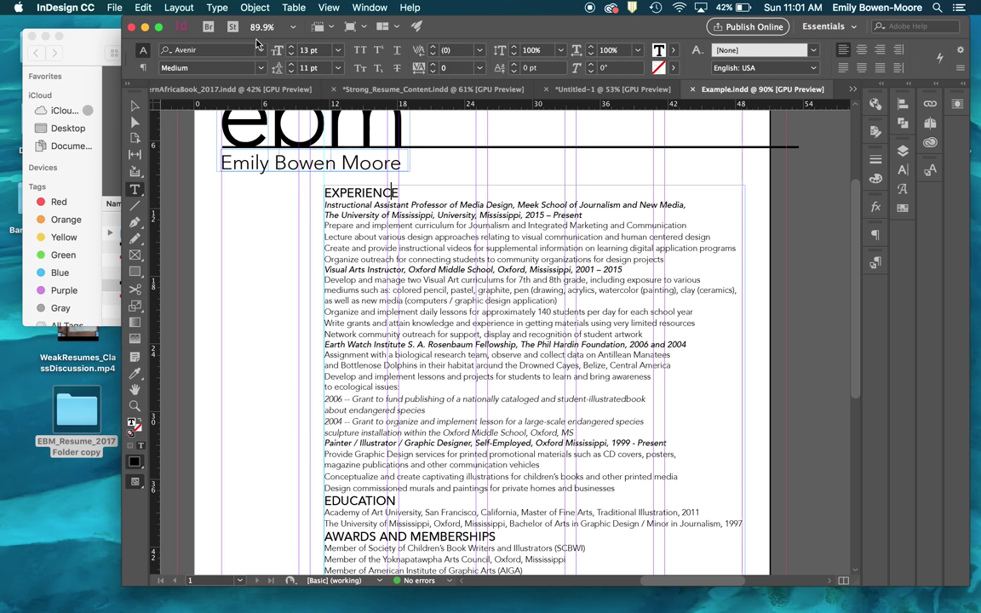
{"action": "scroll", "coordinate": [379, 203], "scroll_direction": "down", "scroll_amount": 1}
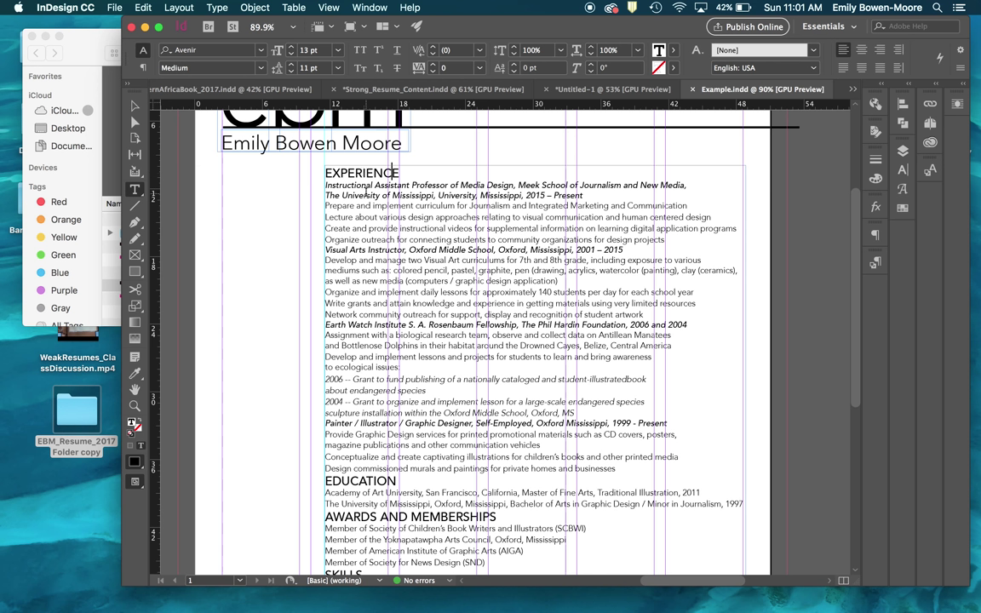
{"action": "left_click", "coordinate": [332, 185]}
{"action": "left_click", "coordinate": [434, 217]}
{"action": "scroll", "coordinate": [539, 217], "scroll_direction": "down", "scroll_amount": 3}
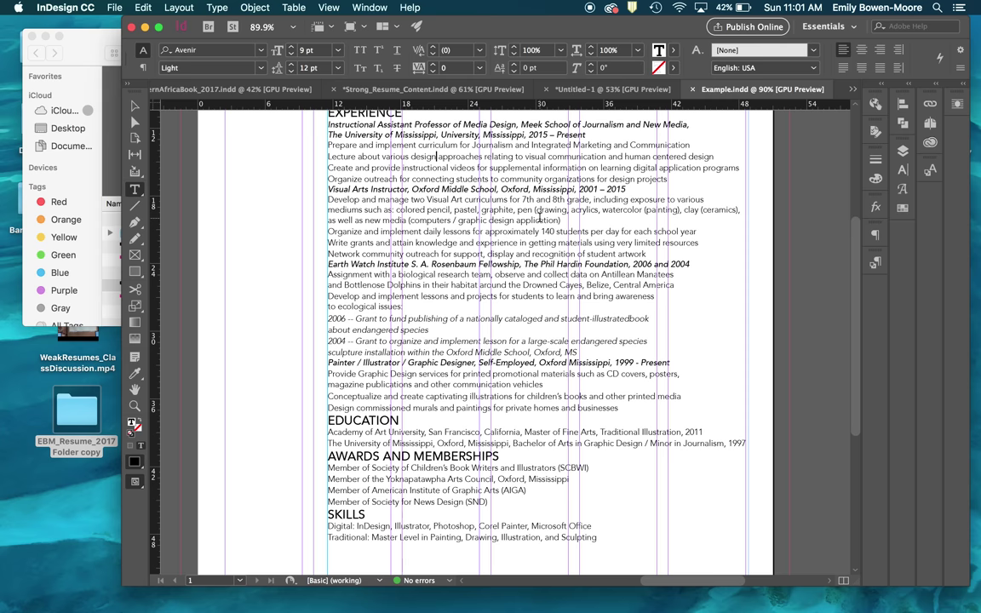
{"action": "scroll", "coordinate": [539, 217], "scroll_direction": "up", "scroll_amount": 5}
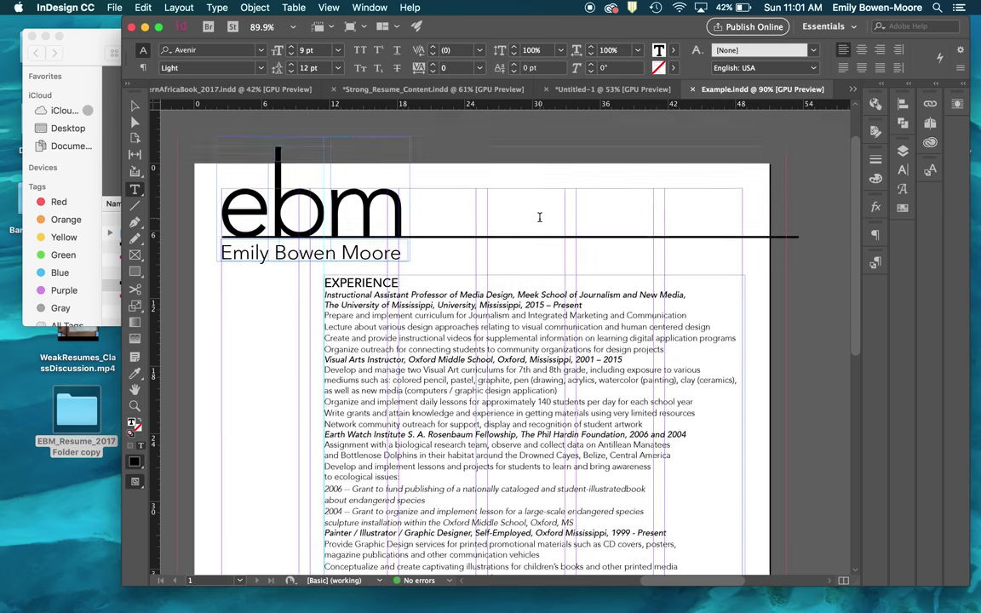
{"action": "scroll", "coordinate": [538, 217], "scroll_direction": "down", "scroll_amount": 5}
{"action": "scroll", "coordinate": [539, 217], "scroll_direction": "up", "scroll_amount": 3}
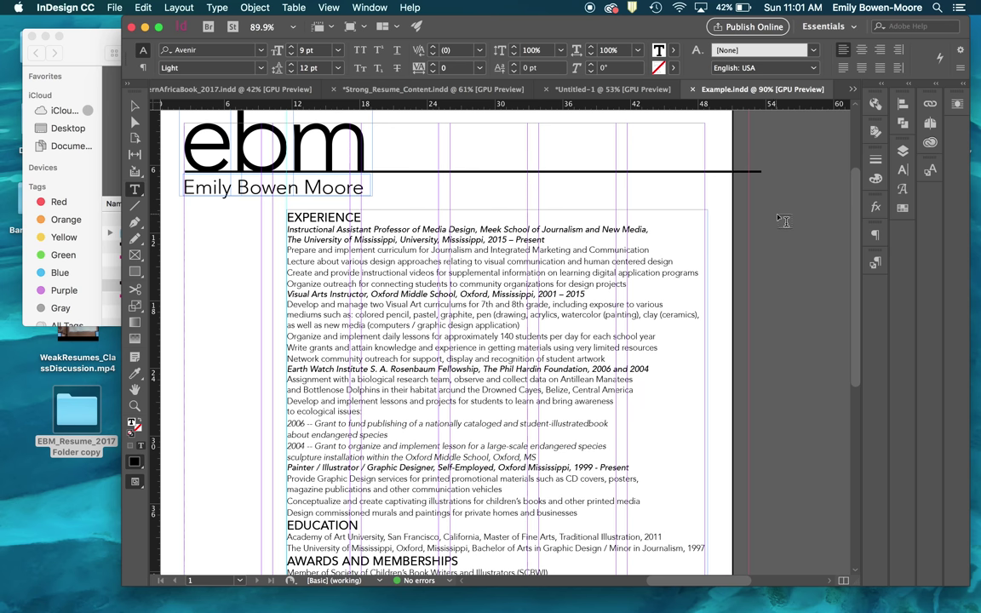
{"action": "key", "text": "Escape"}
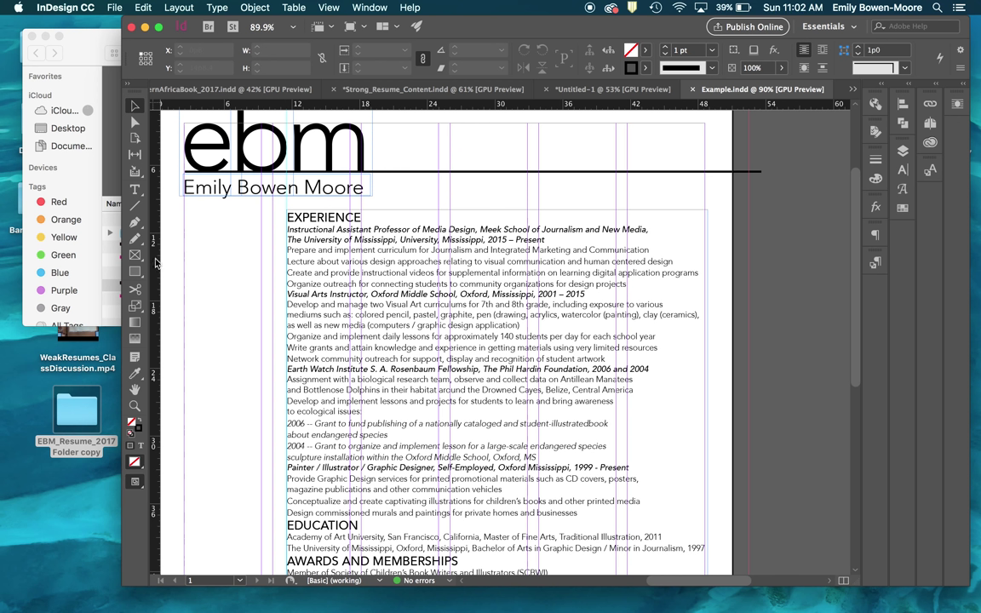
Place a vertical guide at 11p6.4 on the text's left edge and select the Experience frame.
{"action": "left_click_drag", "start_coordinate": [156, 264], "coordinate": [288, 275]}
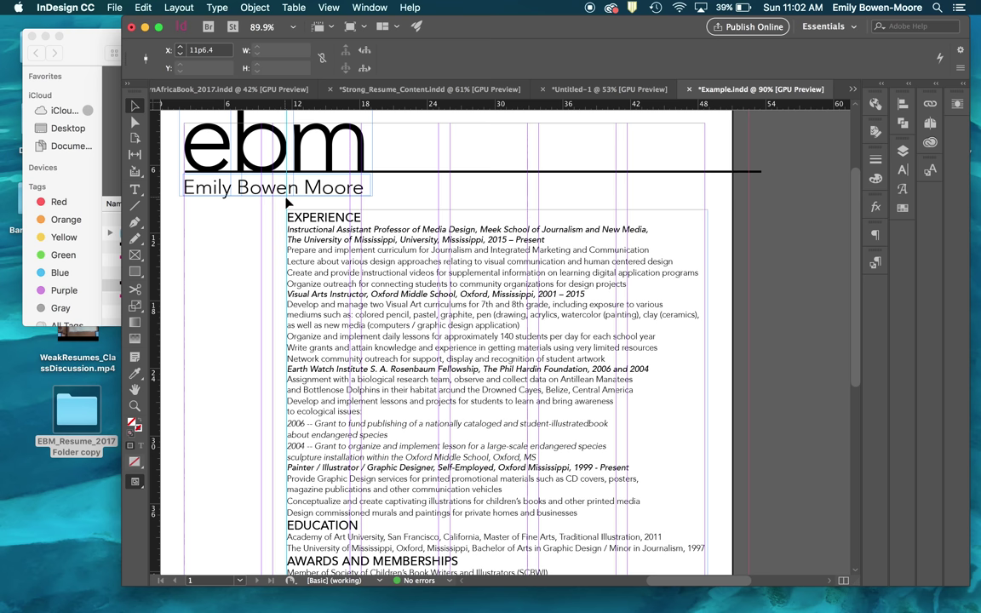
{"action": "left_click", "coordinate": [426, 272]}
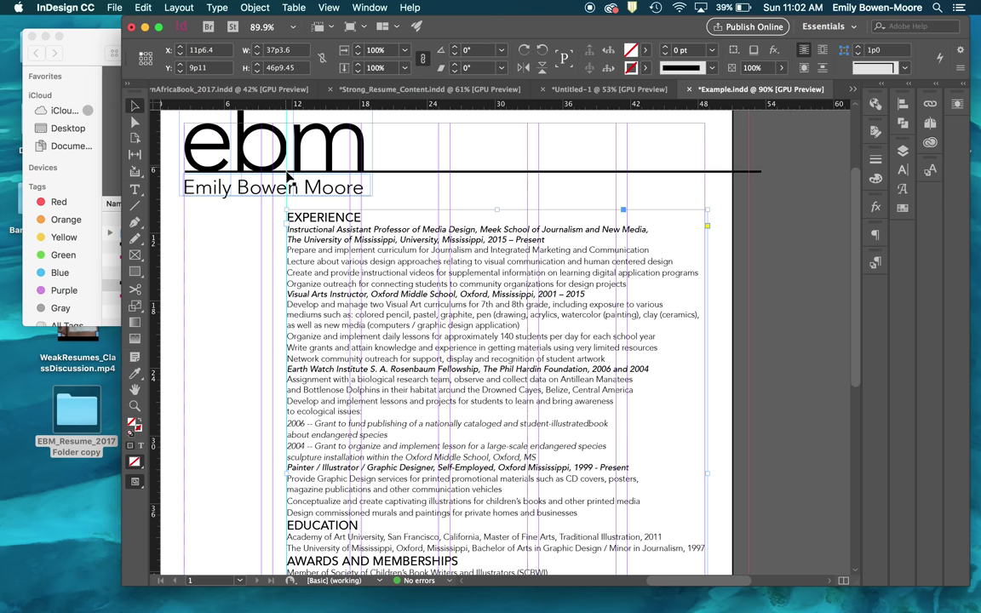
{"action": "scroll", "coordinate": [285, 262], "scroll_direction": "down", "scroll_amount": 3}
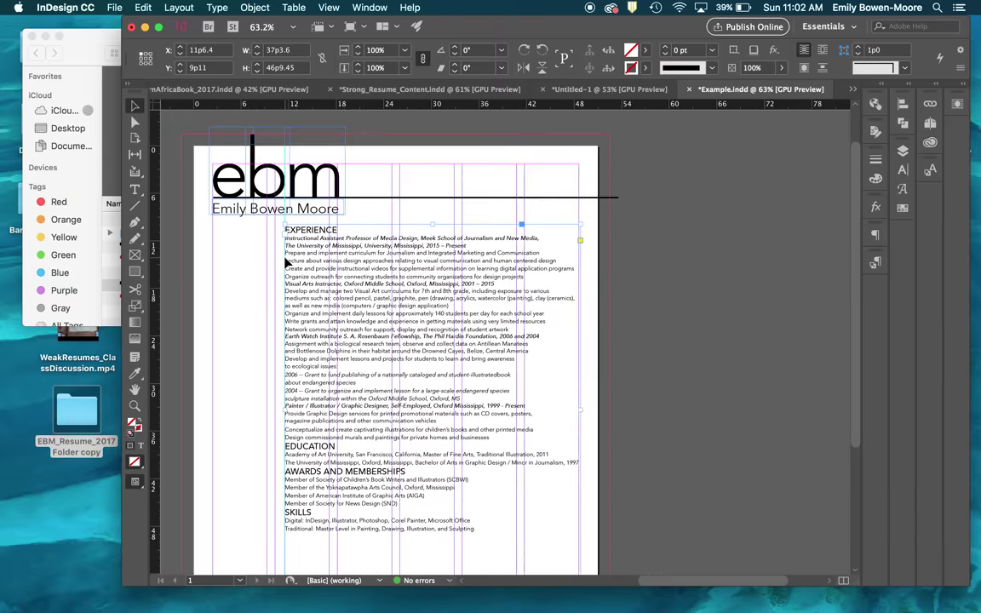
{"action": "scroll", "coordinate": [285, 262], "scroll_direction": "down", "scroll_amount": 1}
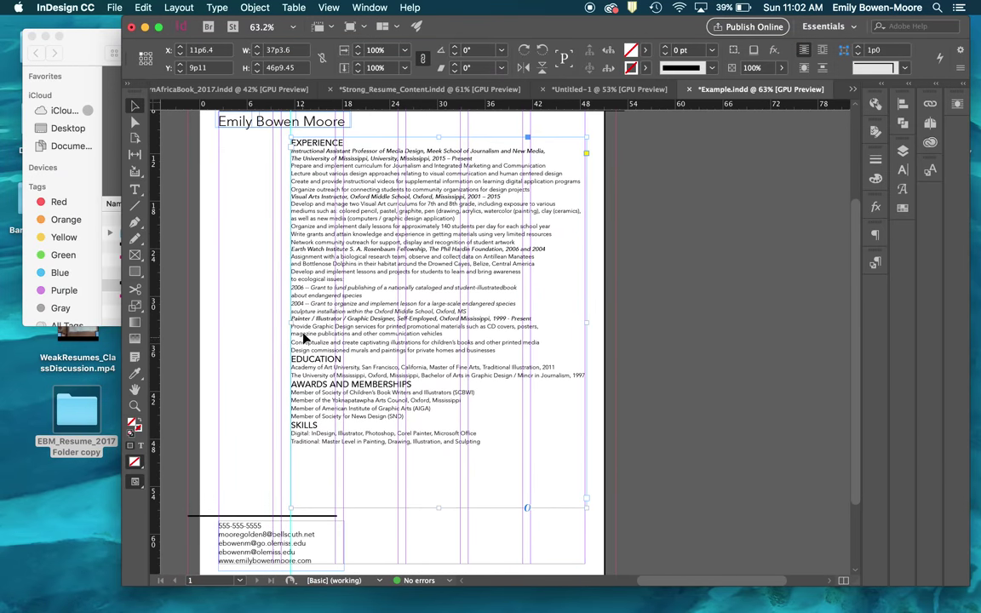
{"action": "scroll", "coordinate": [289, 297], "scroll_direction": "up", "scroll_amount": 1}
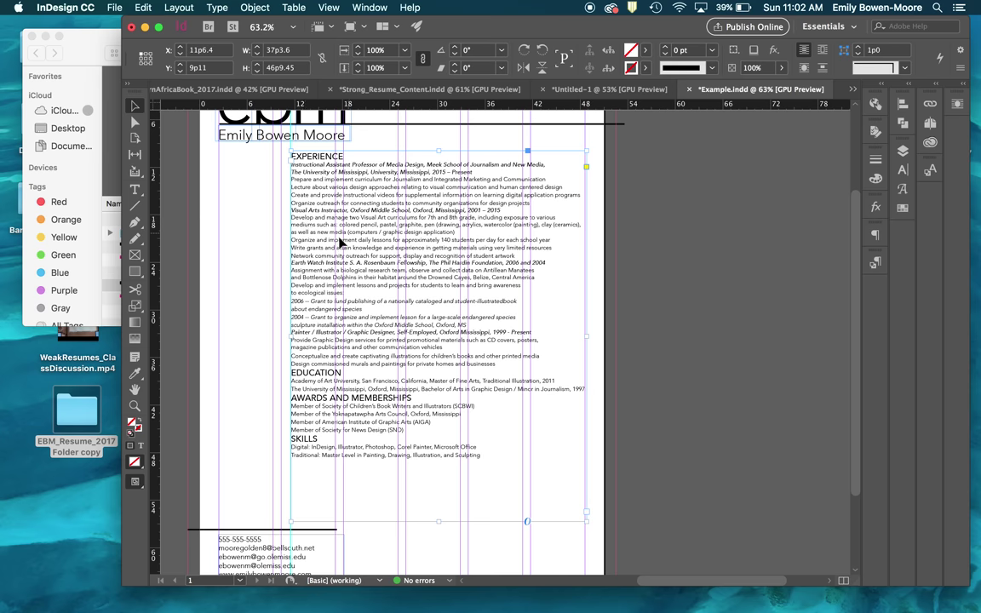
{"action": "scroll", "coordinate": [339, 244], "scroll_direction": "up", "scroll_amount": 5}
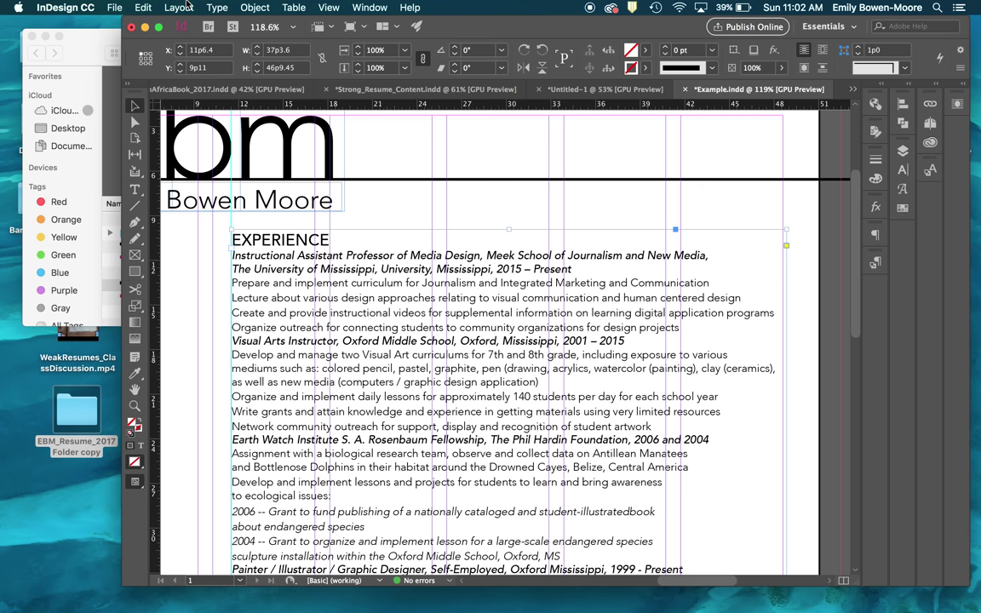
Choose Type > Tabs to bring up the Tabs panel.
{"action": "left_click", "coordinate": [214, 7]}
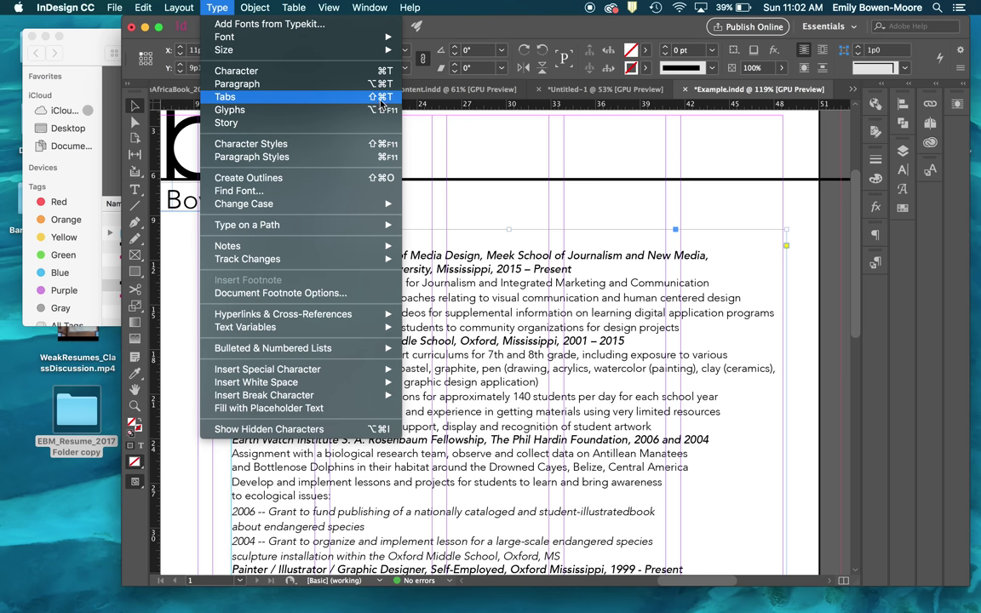
{"action": "left_click", "coordinate": [223, 97]}
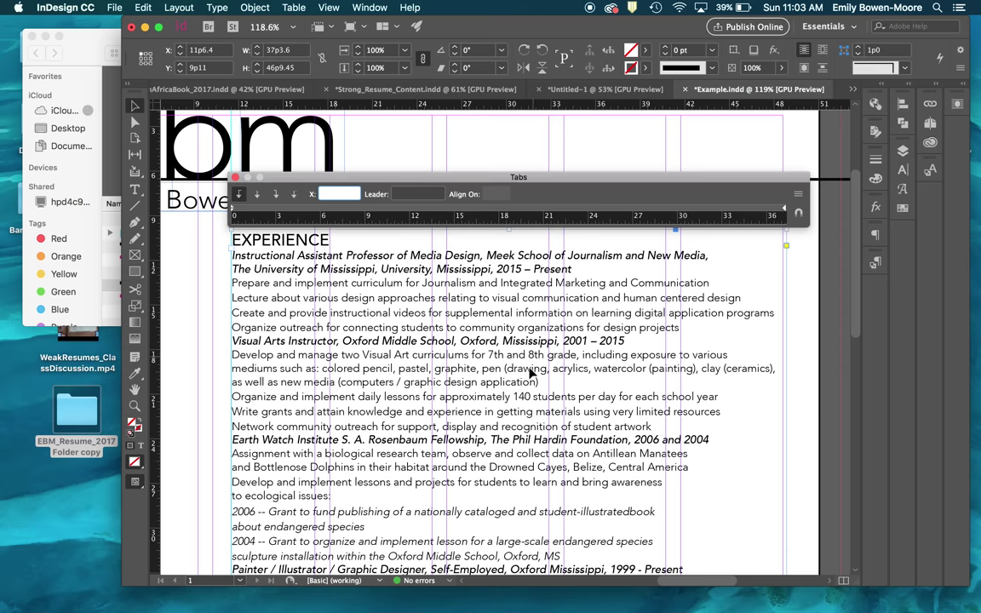
Snap the Tabs panel above the Experience text frame with the magnet button.
{"action": "scroll", "coordinate": [530, 372], "scroll_direction": "down", "scroll_amount": 3}
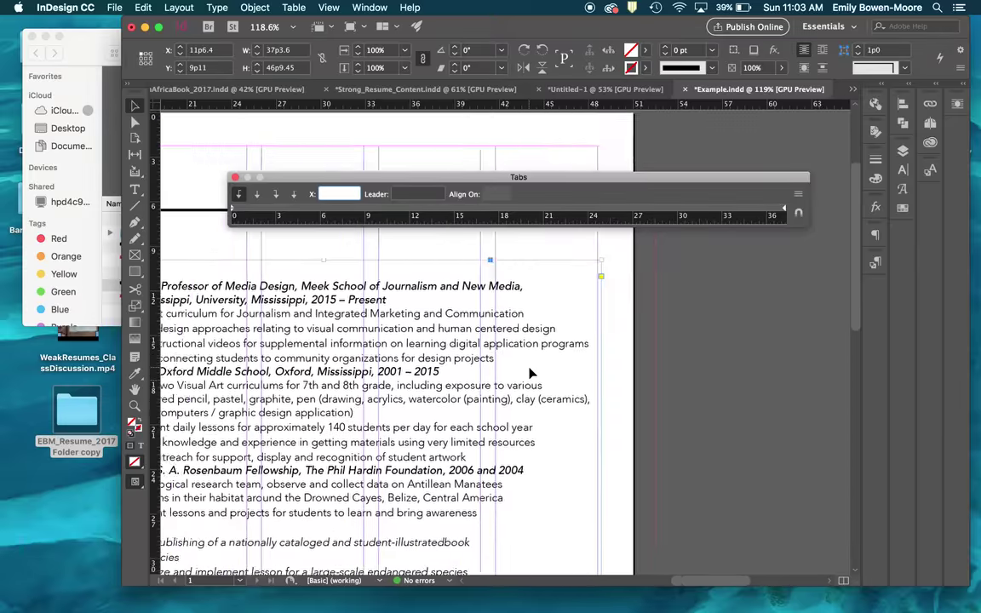
{"action": "scroll", "coordinate": [529, 373], "scroll_direction": "down", "scroll_amount": 2}
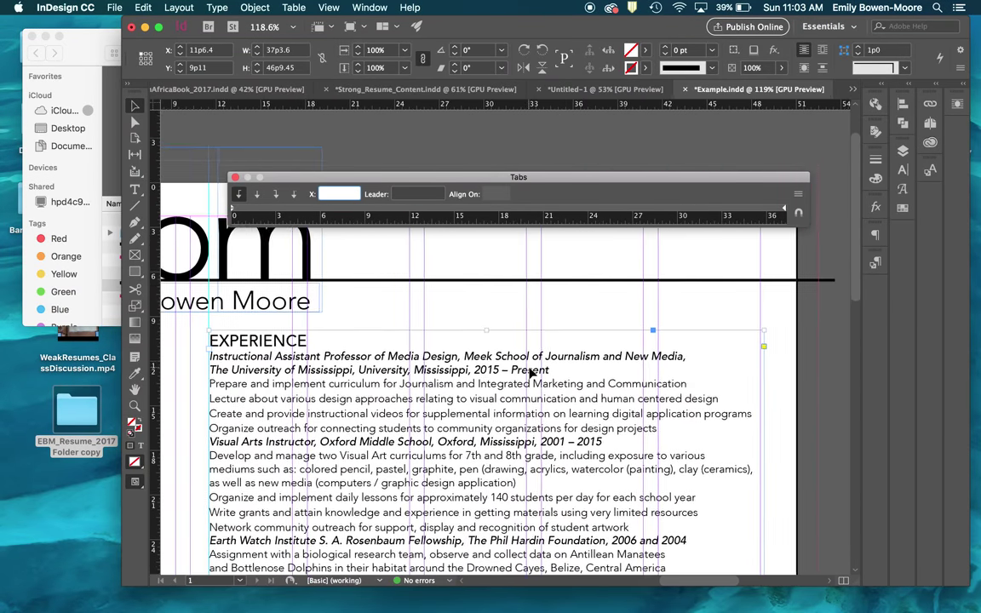
{"action": "scroll", "coordinate": [529, 373], "scroll_direction": "left", "scroll_amount": 1}
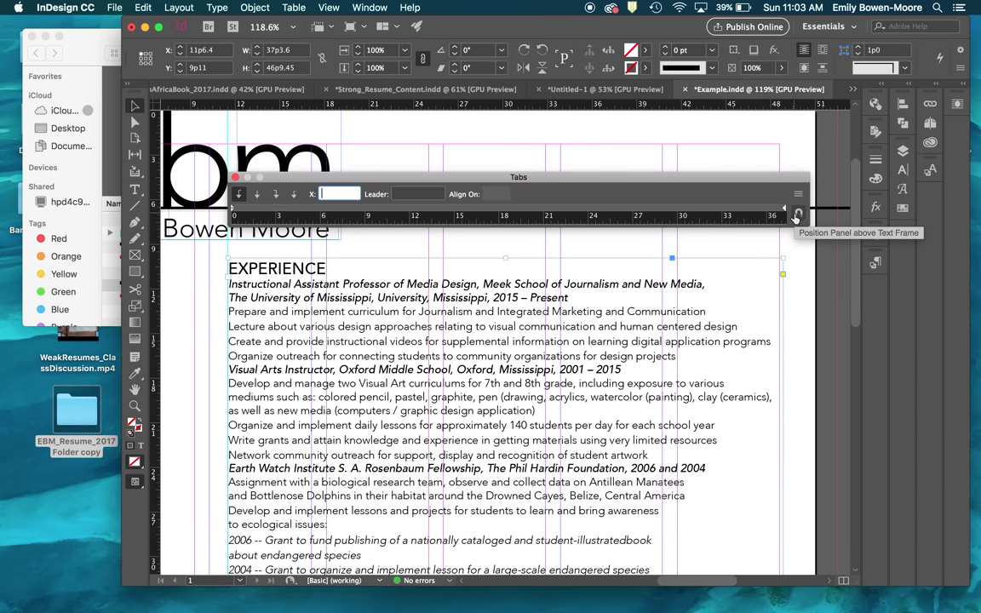
{"action": "left_click", "coordinate": [799, 216]}
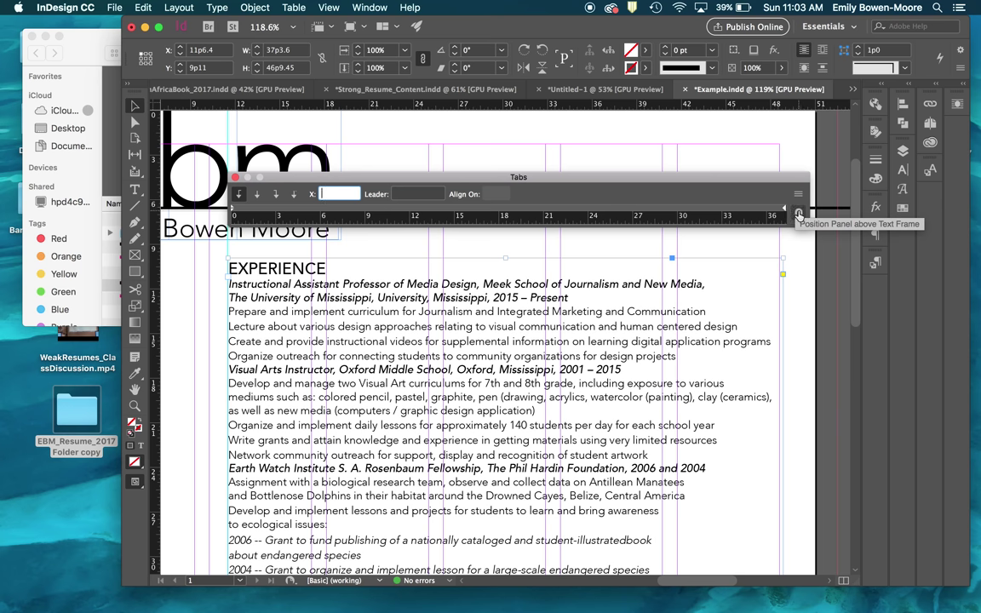
{"action": "left_click", "coordinate": [798, 214]}
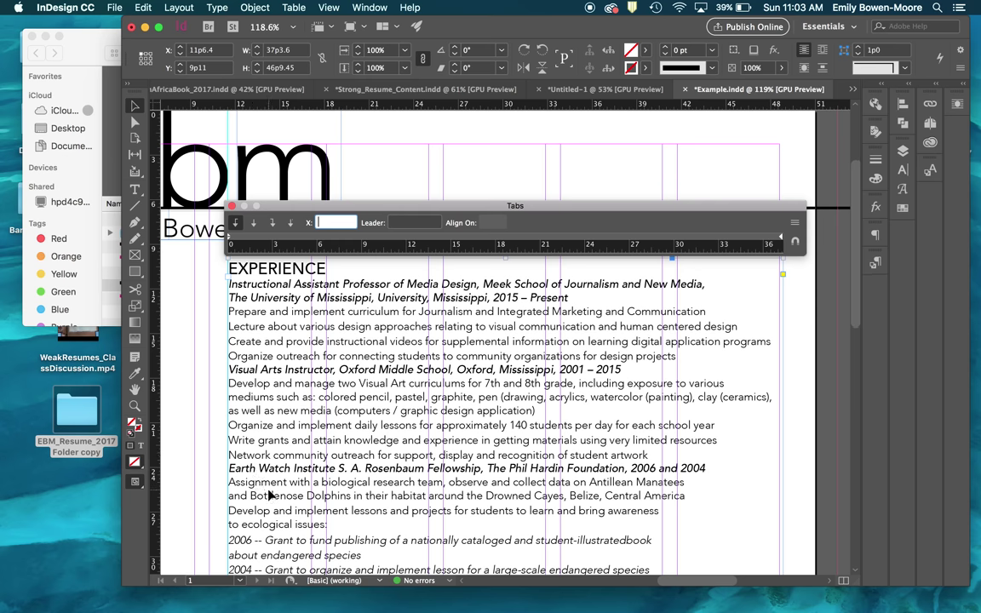
Re-snap the tab ruler so its zero lines up with the frame's left edge.
{"action": "scroll", "coordinate": [269, 495], "scroll_direction": "down", "scroll_amount": 5}
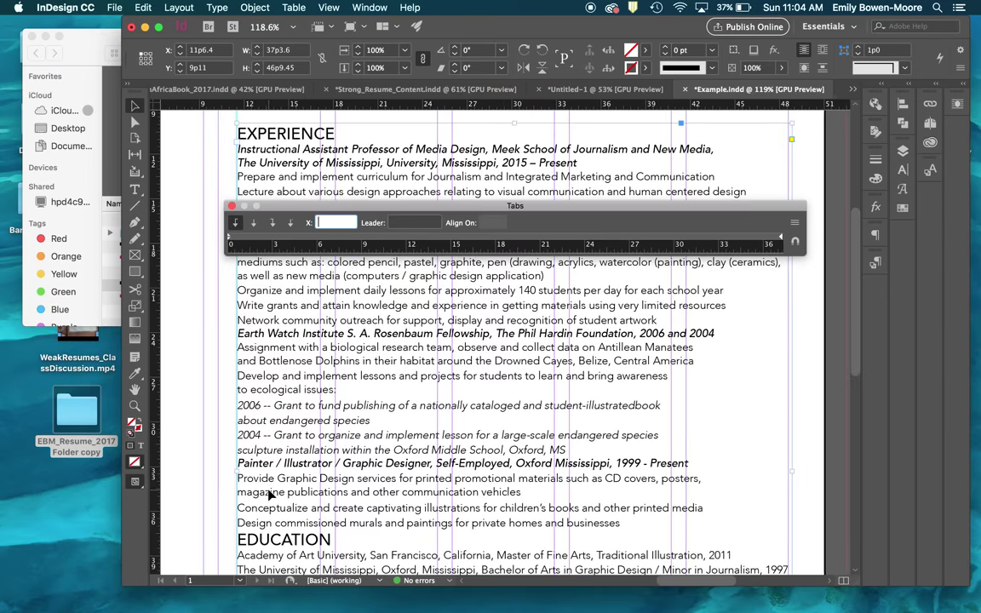
{"action": "scroll", "coordinate": [269, 494], "scroll_direction": "right", "scroll_amount": 1}
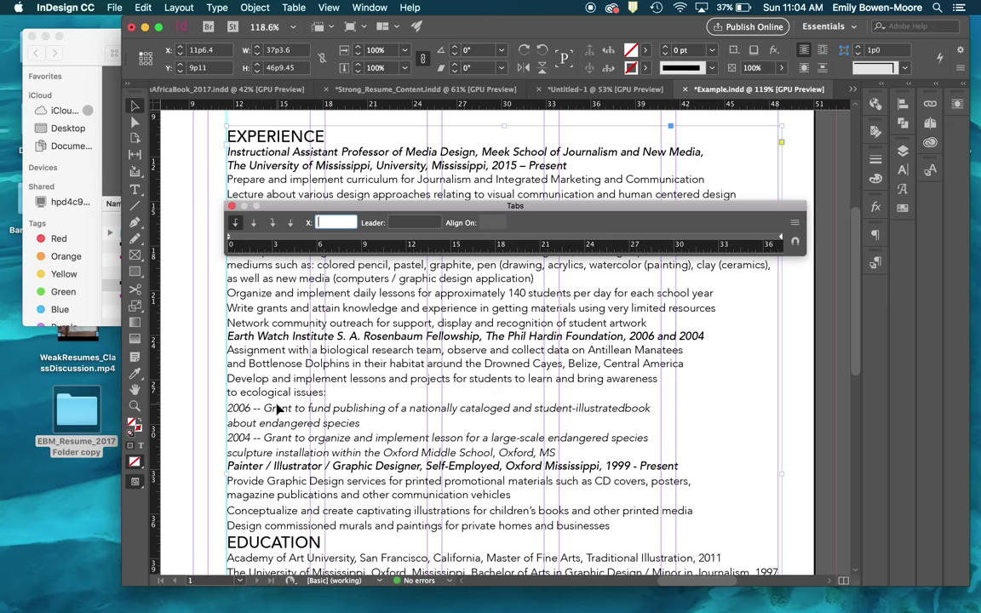
{"action": "scroll", "coordinate": [276, 410], "scroll_direction": "down", "scroll_amount": 8}
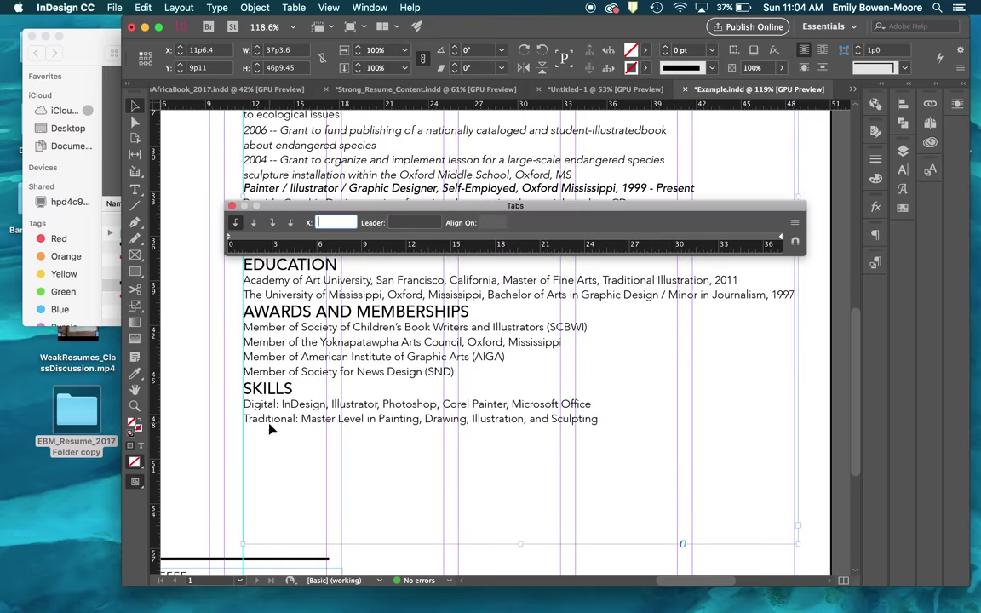
{"action": "scroll", "coordinate": [271, 430], "scroll_direction": "up", "scroll_amount": 15}
{"action": "scroll", "coordinate": [271, 430], "scroll_direction": "down", "scroll_amount": 6}
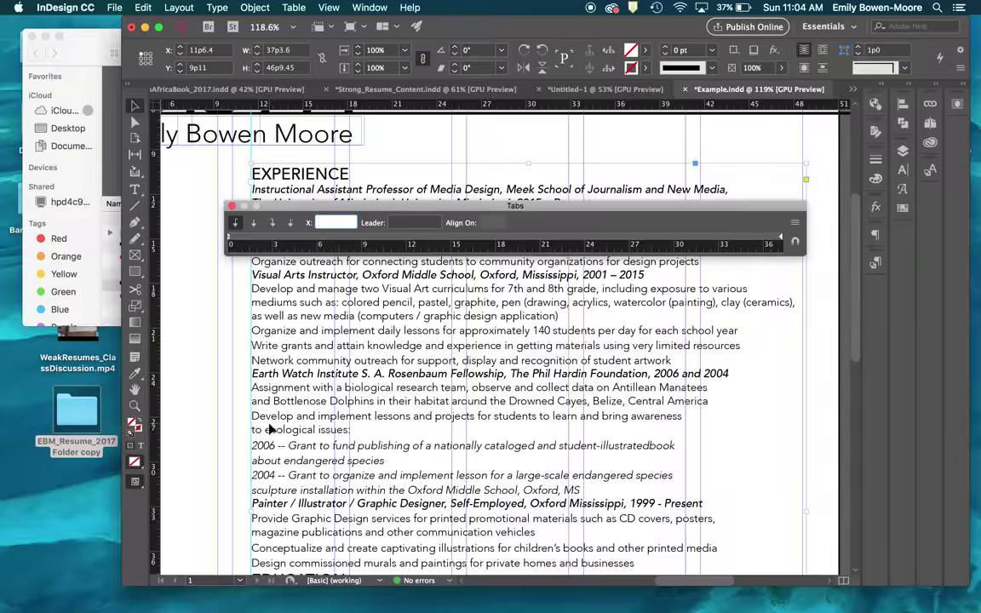
{"action": "scroll", "coordinate": [270, 430], "scroll_direction": "up", "scroll_amount": 5}
{"action": "scroll", "coordinate": [270, 429], "scroll_direction": "right", "scroll_amount": 3}
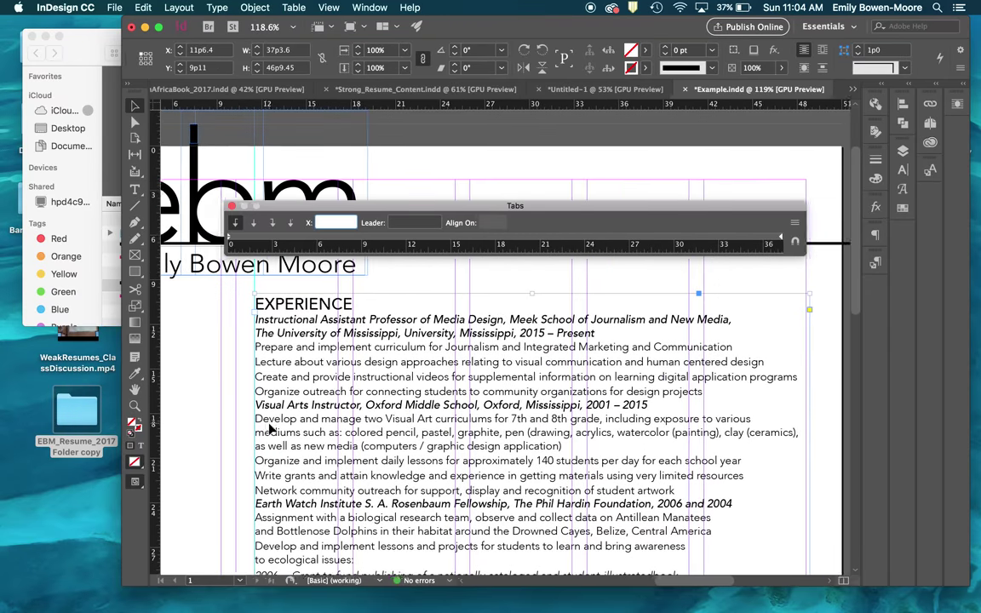
{"action": "scroll", "coordinate": [270, 430], "scroll_direction": "left", "scroll_amount": 1}
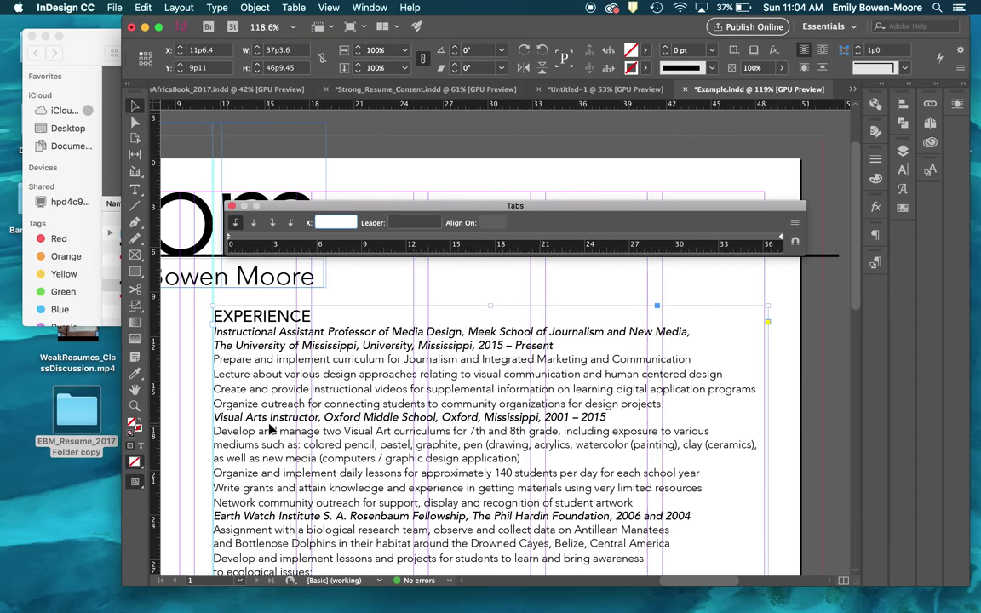
{"action": "left_click", "coordinate": [794, 241]}
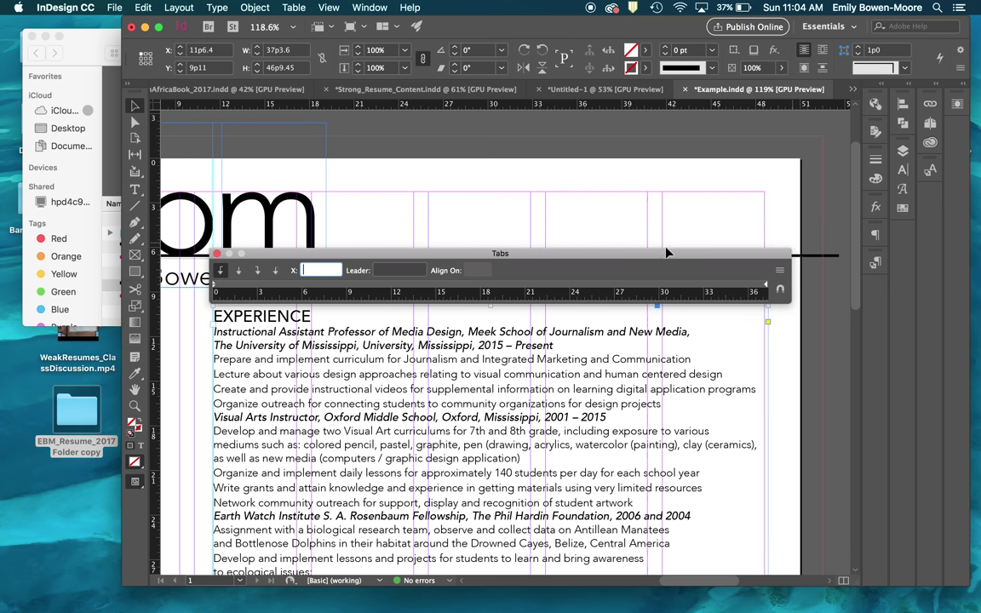
Double-click into the Prepare line of the Experience text and select all of it with Cmd+A.
{"action": "double_click", "coordinate": [242, 360]}
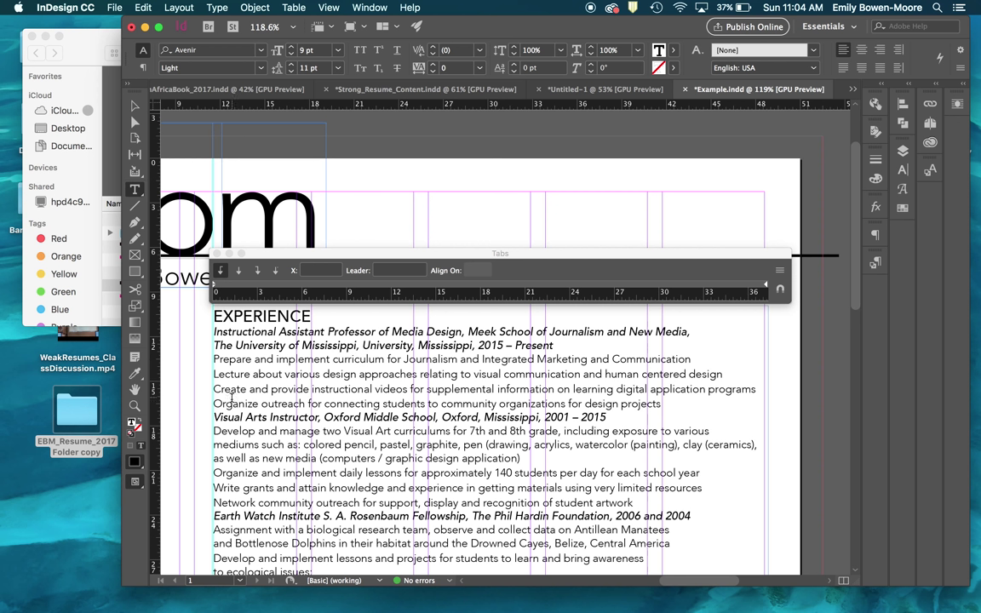
{"action": "double_click", "coordinate": [288, 360]}
{"action": "key", "text": "super+a"}
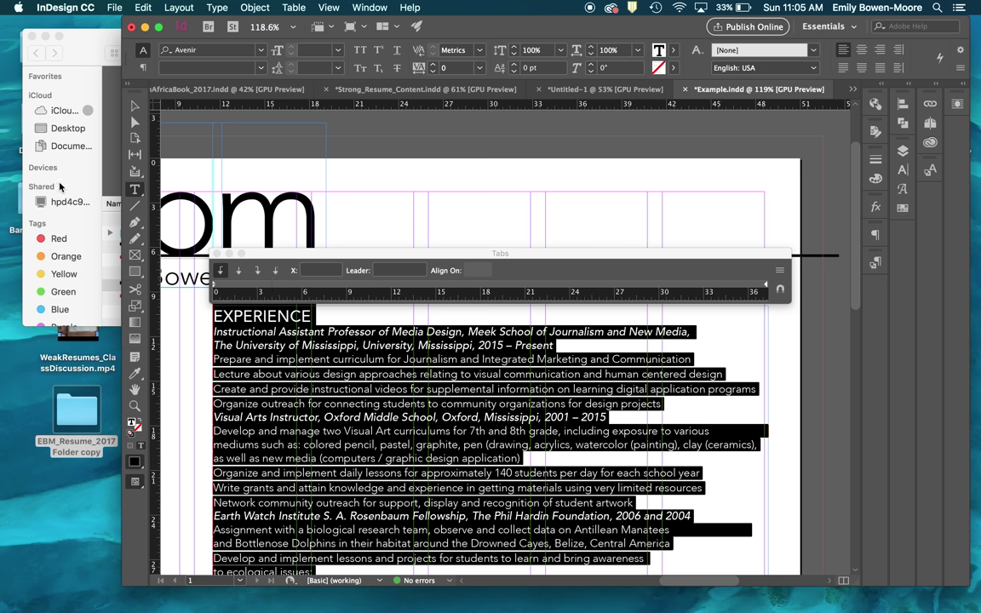
Re-enter the Experience text and select all of it again.
{"action": "left_click", "coordinate": [133, 107]}
{"action": "key", "text": "slash"}
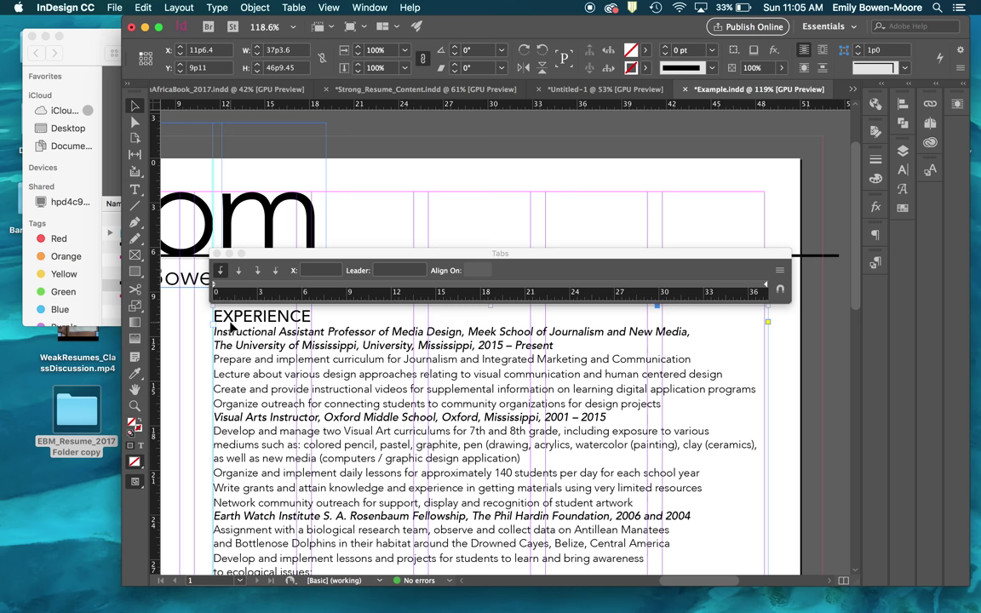
{"action": "double_click", "coordinate": [222, 308]}
{"action": "key", "text": "super+a"}
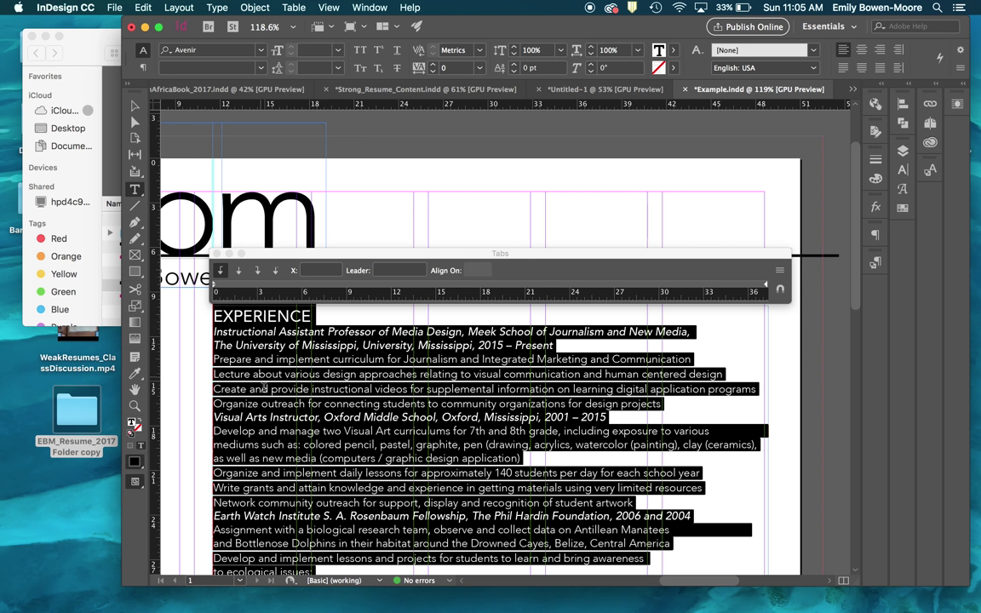
Choose Left-Justified as the tab type after trying Right-Justified and Decimal.
{"action": "left_click", "coordinate": [255, 271]}
{"action": "left_click", "coordinate": [276, 271]}
{"action": "left_click", "coordinate": [222, 271]}
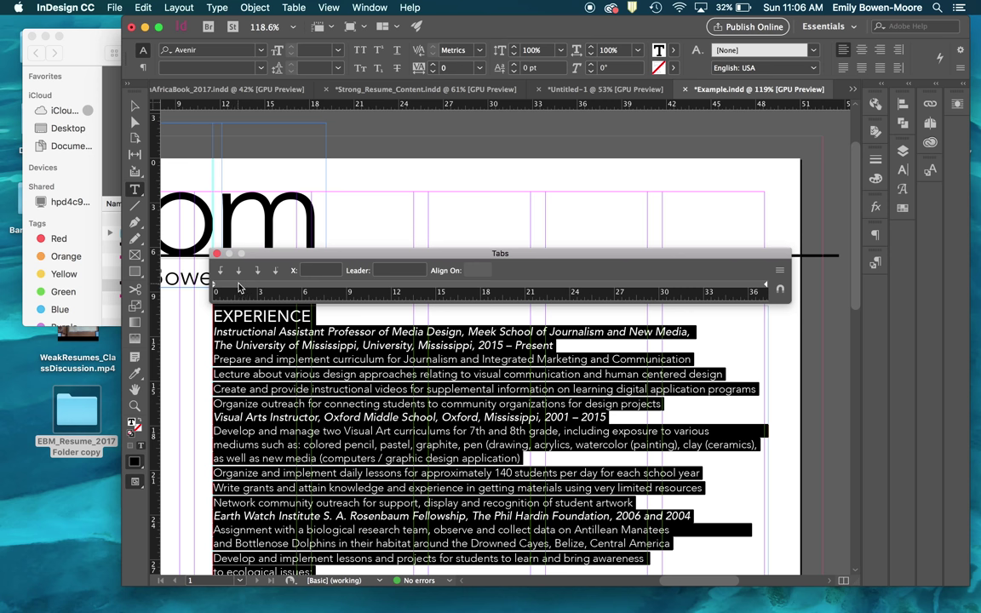
Add a tab stop near 1p4 and drag it to 2p0, then 2p6.
{"action": "left_click_drag", "start_coordinate": [239, 289], "coordinate": [235, 288]}
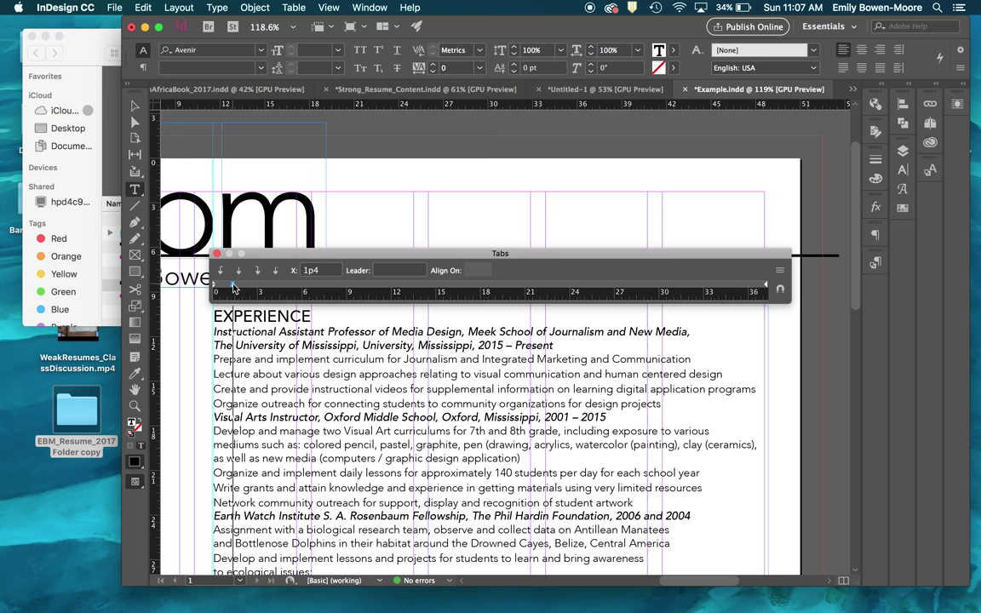
{"action": "key", "text": "super+a"}
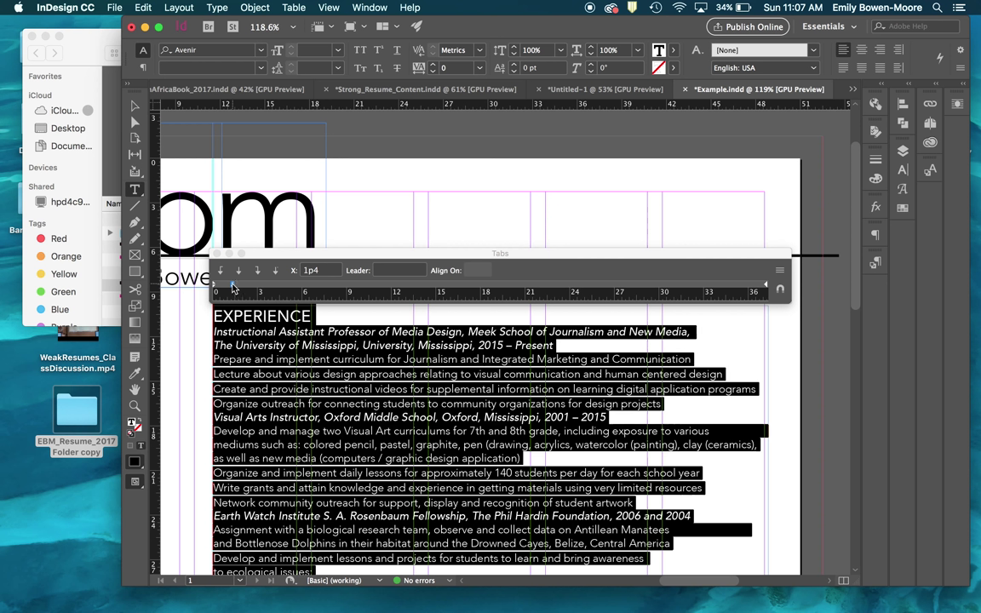
{"action": "left_click", "coordinate": [234, 286]}
{"action": "left_click_drag", "start_coordinate": [234, 286], "coordinate": [244, 288]}
{"action": "left_click_drag", "start_coordinate": [243, 287], "coordinate": [250, 287]}
Reselect all the text and add a left tab stop at 4p0.
{"action": "key", "text": "super+a"}
{"action": "left_click", "coordinate": [274, 289]}
{"action": "left_click_drag", "start_coordinate": [275, 290], "coordinate": [273, 291]}
{"action": "mouse_move", "coordinate": [272, 290]}
{"action": "left_mouse_down"}
{"action": "mouse_move", "coordinate": [284, 289]}
{"action": "mouse_move", "coordinate": [272, 290]}
{"action": "left_mouse_up"}
{"action": "right_click", "coordinate": [273, 289]}
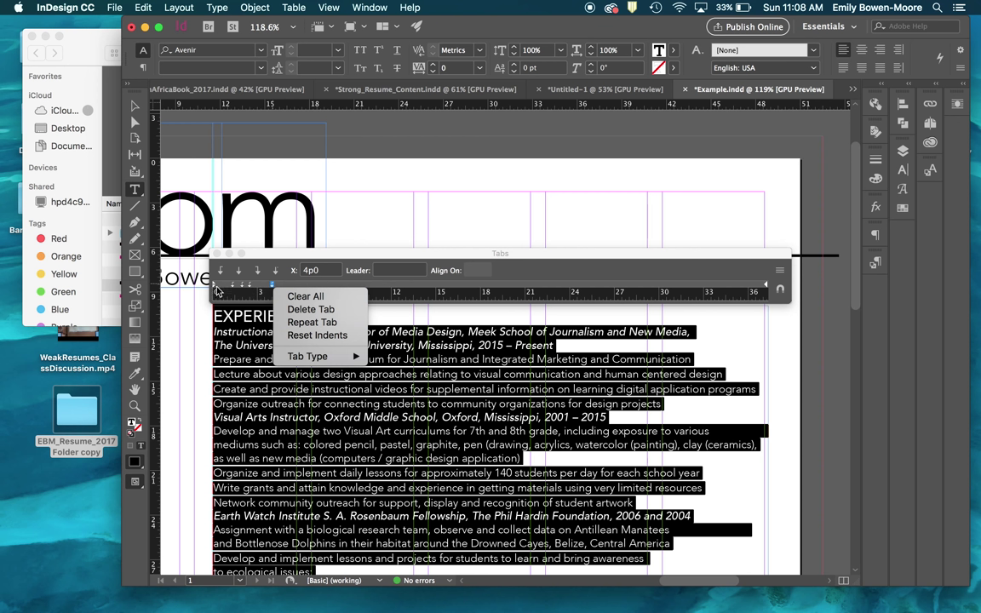
{"action": "left_click", "coordinate": [353, 257]}
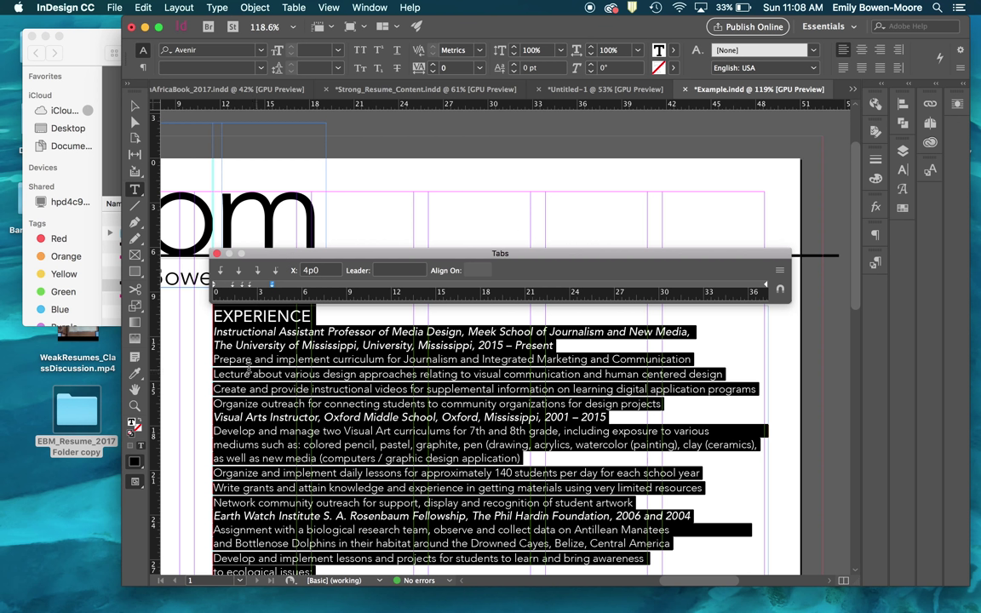
{"action": "left_click", "coordinate": [237, 361]}
{"action": "left_click", "coordinate": [237, 361]}
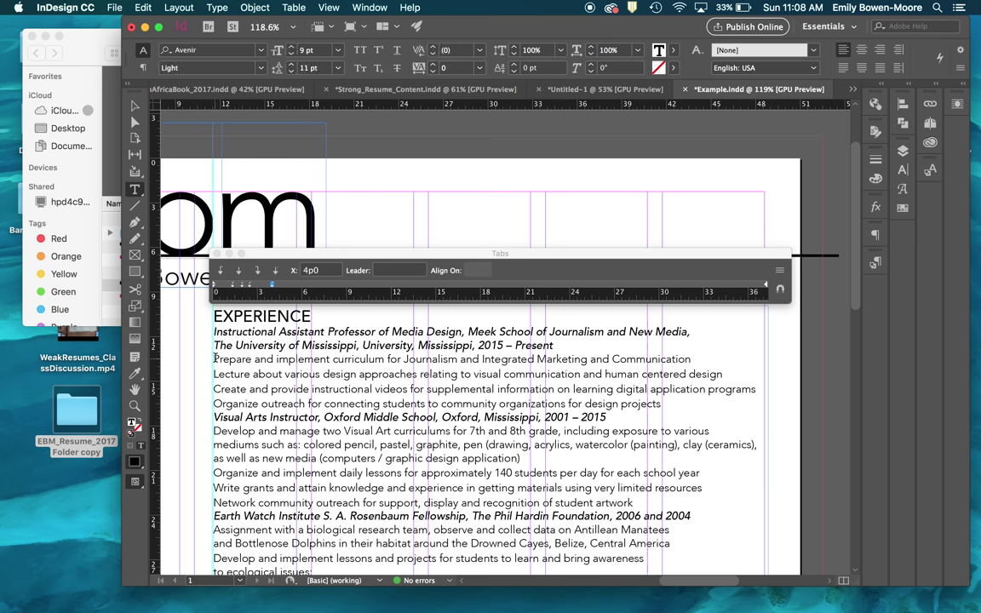
{"action": "left_click", "coordinate": [215, 358]}
{"action": "key", "text": "Tab"}
{"action": "left_click", "coordinate": [256, 271]}
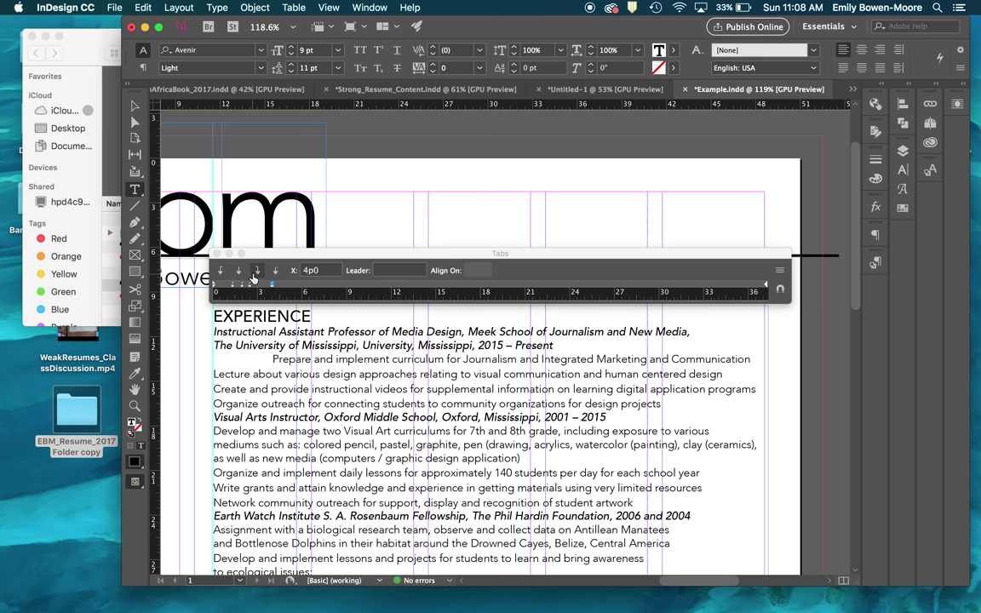
{"action": "key", "text": "BackSpace"}
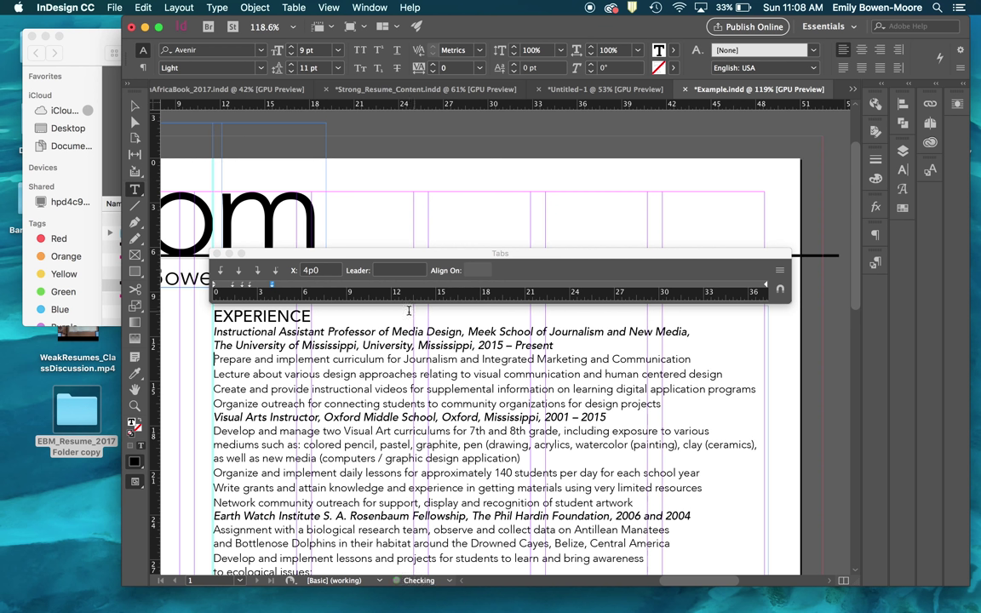
Tab-indent the Prepare, Lecture and Create lines, moving 'application programs' onto its own indented line.
{"action": "left_click", "coordinate": [214, 359]}
{"action": "key", "text": "Tab"}
{"action": "left_click", "coordinate": [213, 373]}
{"action": "key", "text": "Tab"}
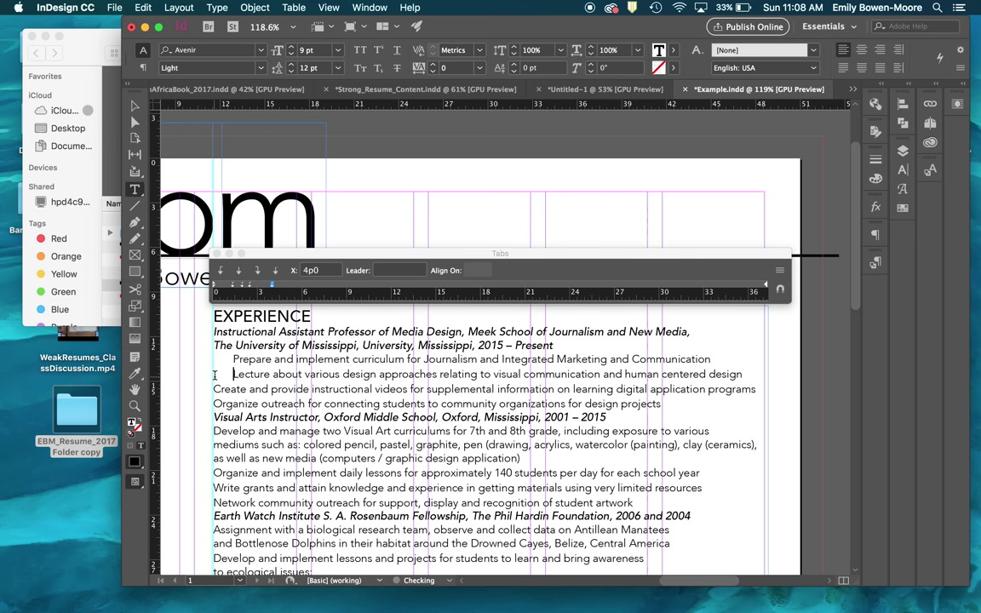
{"action": "left_click", "coordinate": [215, 388]}
{"action": "key", "text": "Tab"}
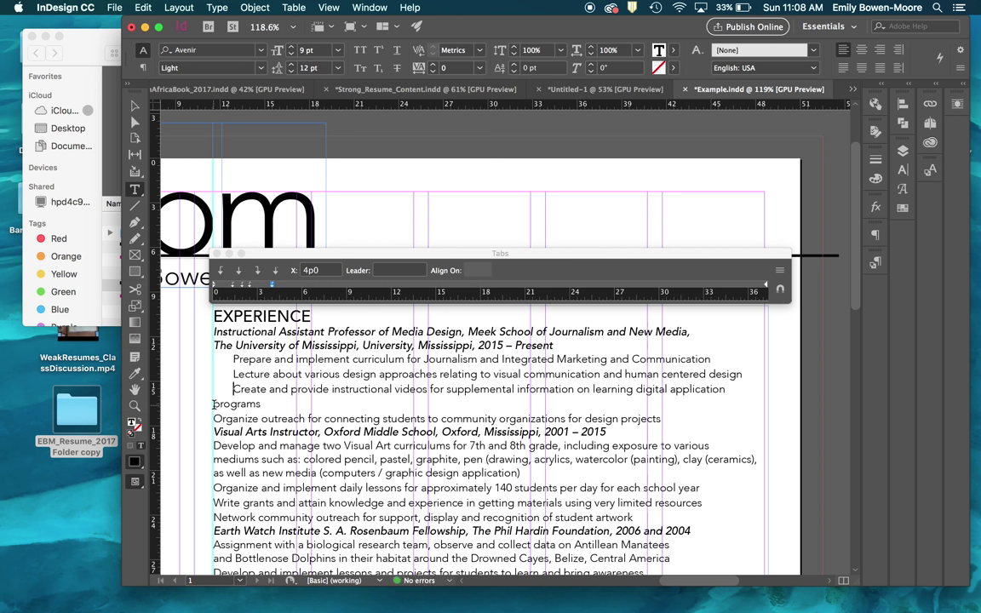
{"action": "left_click", "coordinate": [669, 388]}
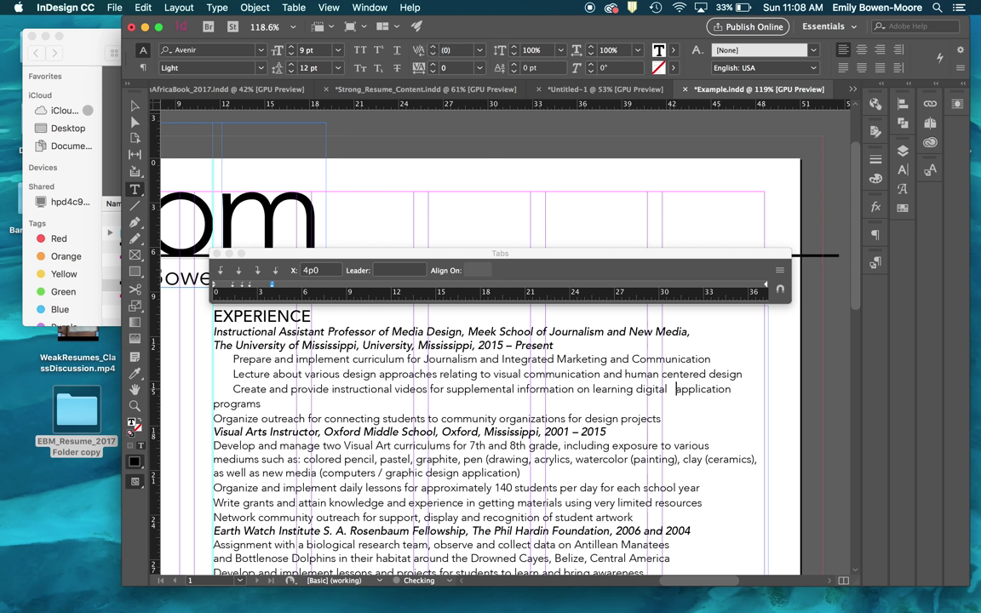
{"action": "key", "text": "Tab"}
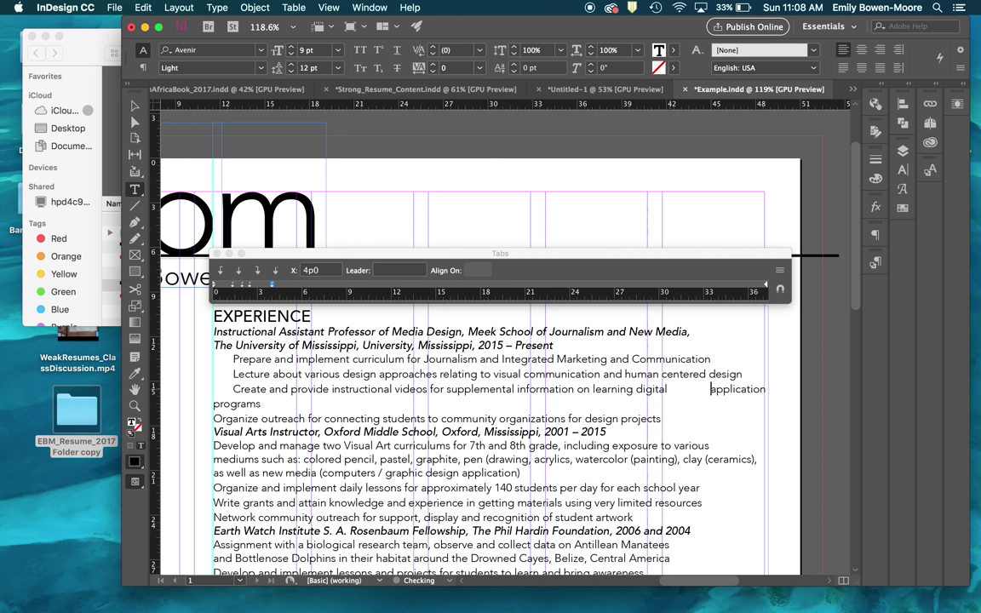
{"action": "key", "text": "Return"}
{"action": "key", "text": "Tab"}
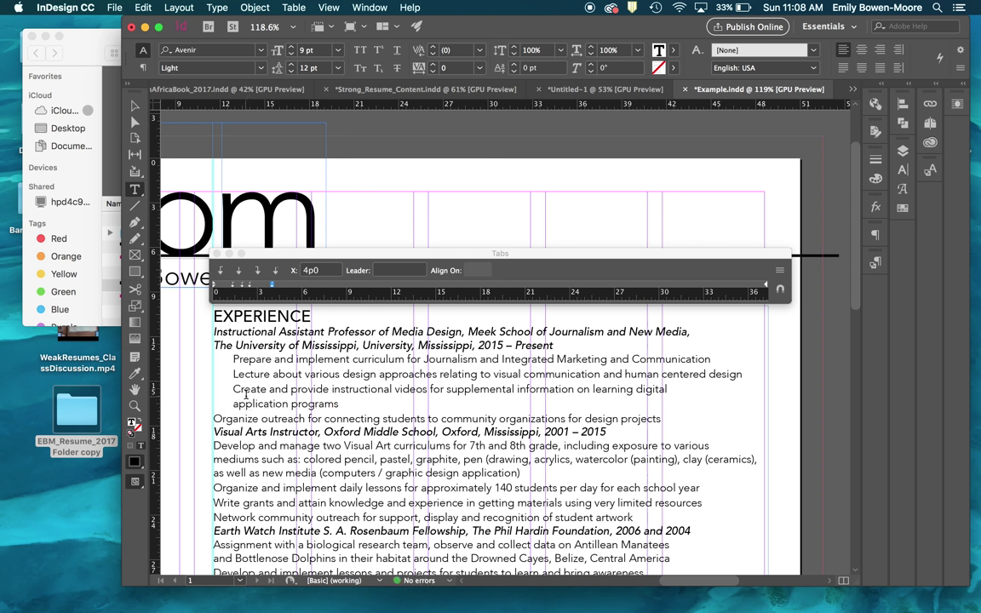
{"action": "key", "text": "Tab"}
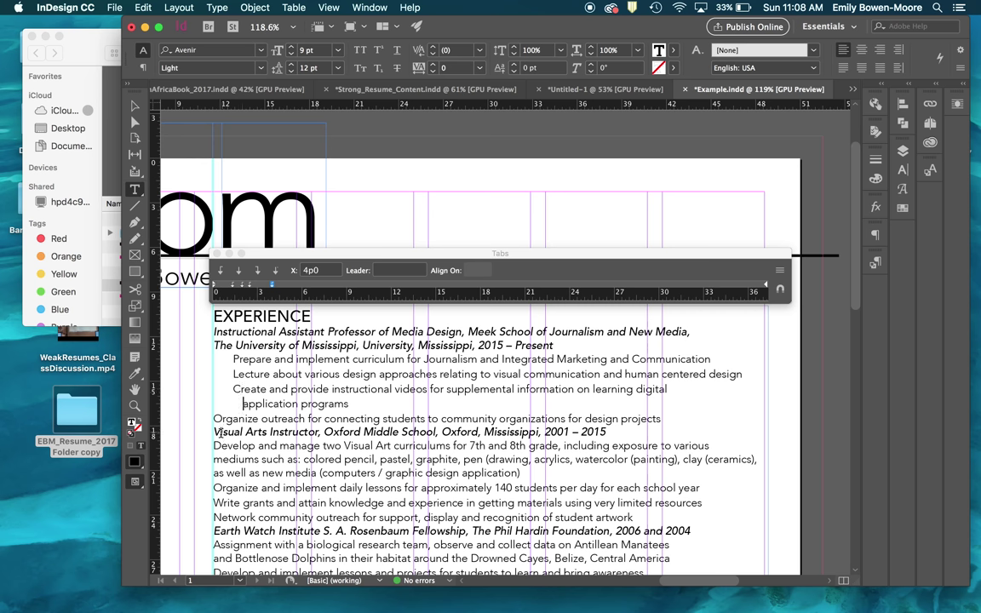
Tab-indent the Organize, Develop, mediums, (ceramics), Write grants and Network outreach lines.
{"action": "key", "text": "Tab"}
{"action": "left_click", "coordinate": [213, 445]}
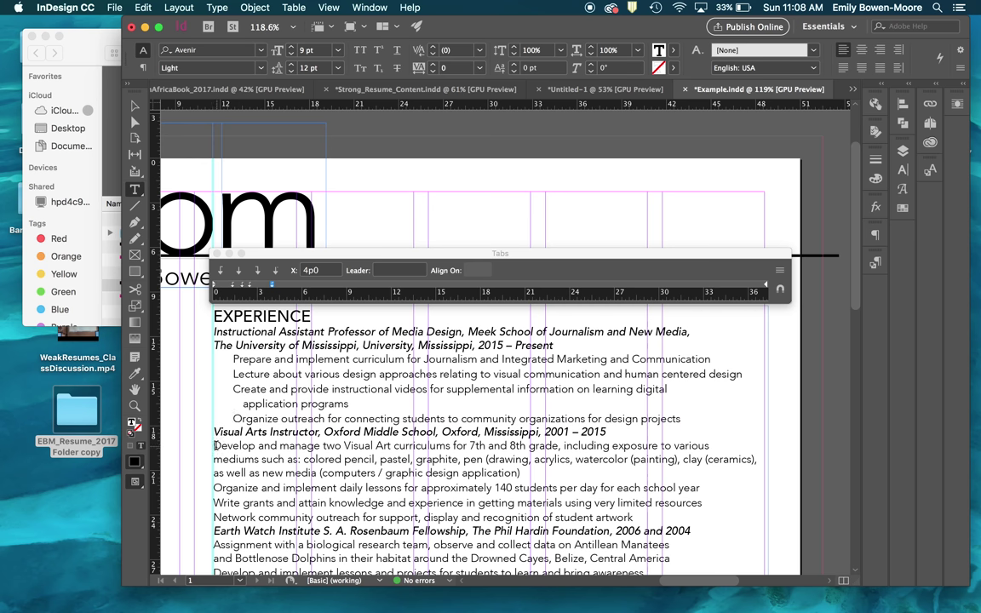
{"action": "key", "text": "Tab"}
{"action": "left_click", "coordinate": [215, 459]}
{"action": "key", "text": "Tab"}
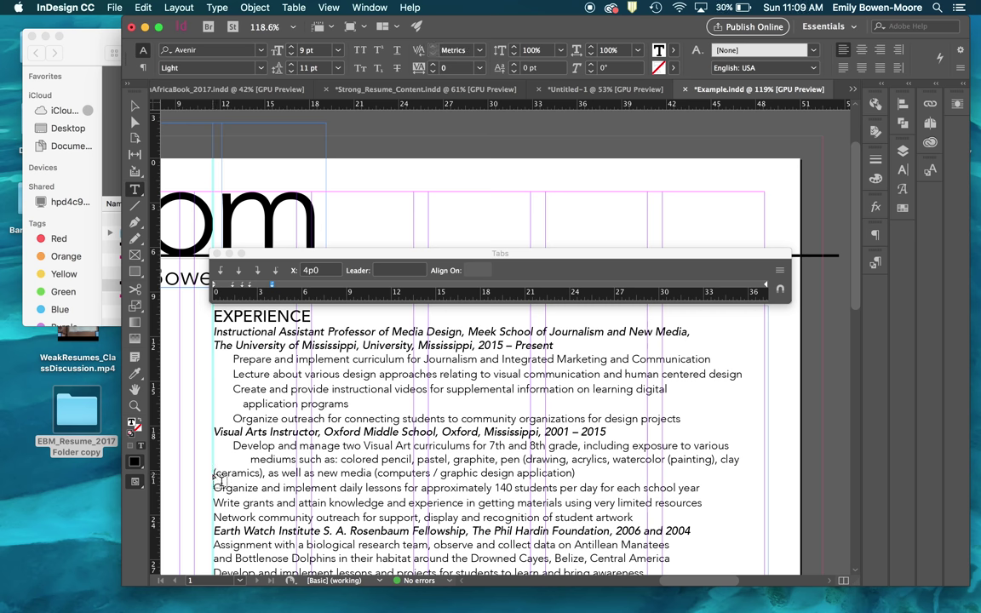
{"action": "left_click", "coordinate": [215, 473]}
{"action": "key", "text": "Tab"}
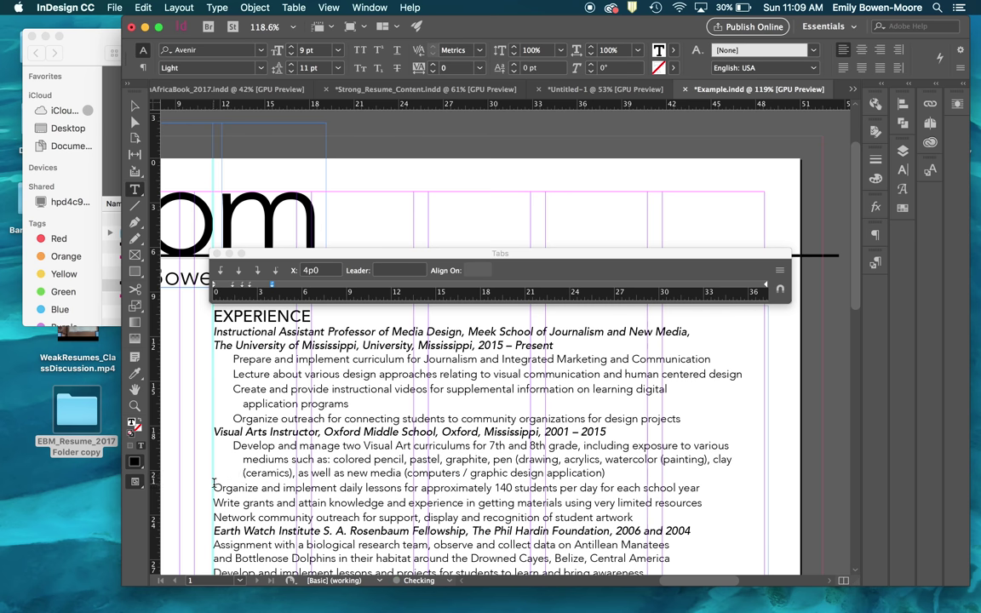
{"action": "left_click", "coordinate": [214, 488]}
{"action": "key", "text": "Tab"}
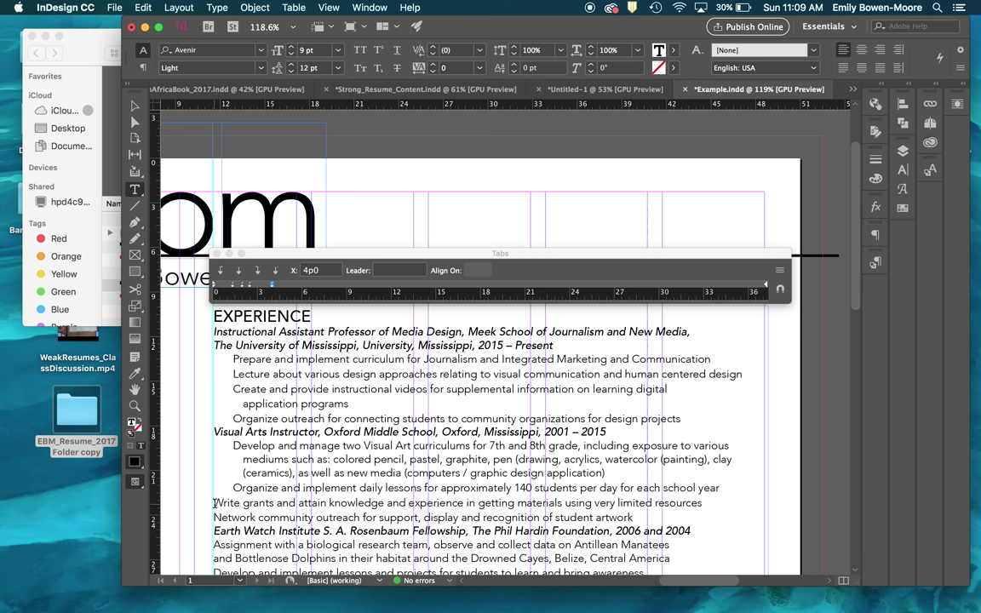
{"action": "left_click", "coordinate": [213, 502]}
{"action": "key", "text": "Tab"}
{"action": "left_click", "coordinate": [213, 516]}
{"action": "key", "text": "Tab"}
Tab-indent the Assignment and Manatees lines under the Earth Watch entry.
{"action": "scroll", "coordinate": [215, 514], "scroll_direction": "down", "scroll_amount": 3}
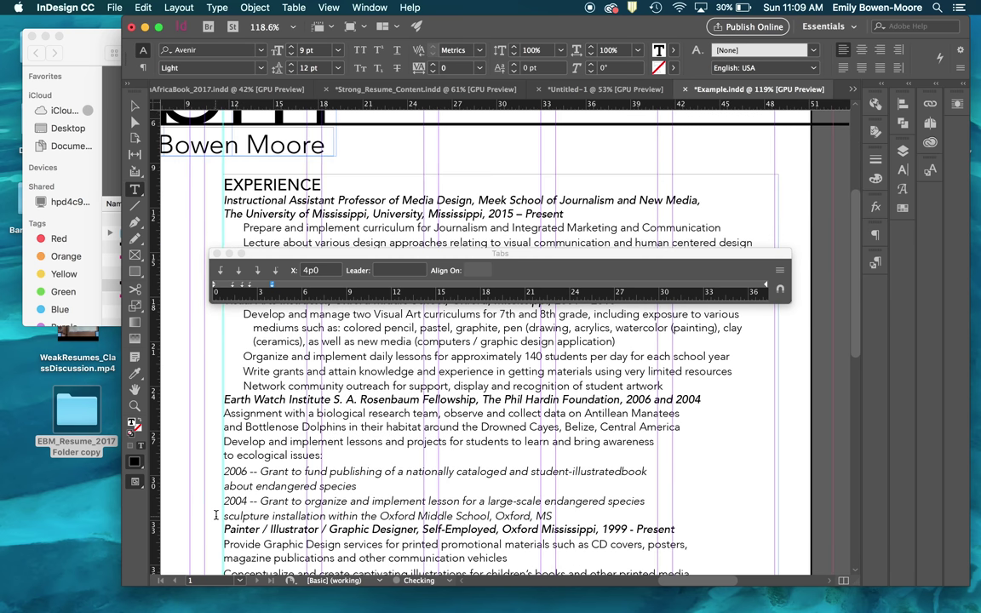
{"action": "scroll", "coordinate": [216, 514], "scroll_direction": "down", "scroll_amount": 1}
{"action": "left_click", "coordinate": [226, 391]}
{"action": "key", "text": "Tab"}
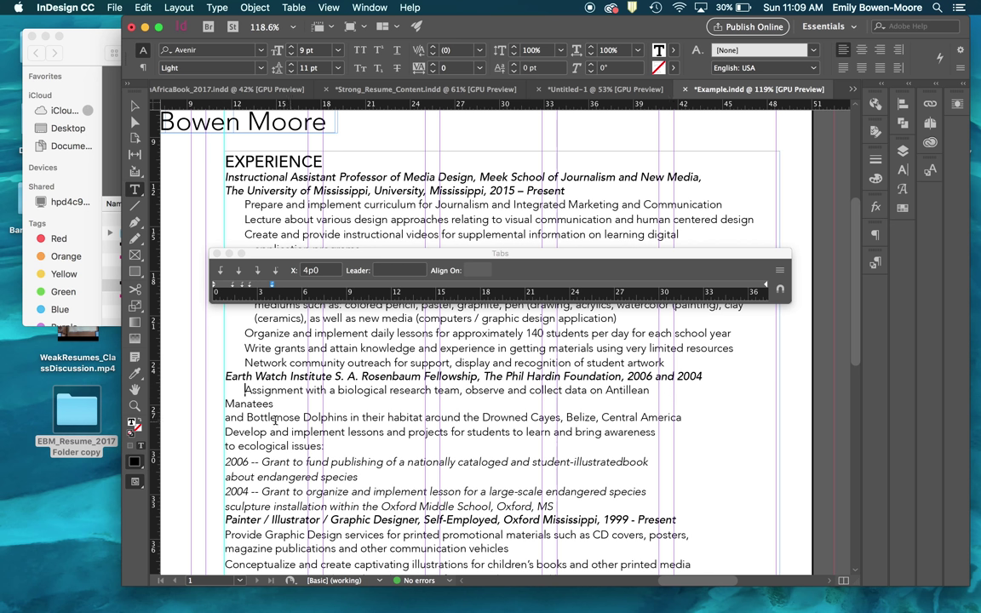
{"action": "left_click", "coordinate": [204, 363]}
{"action": "key", "text": "Tab"}
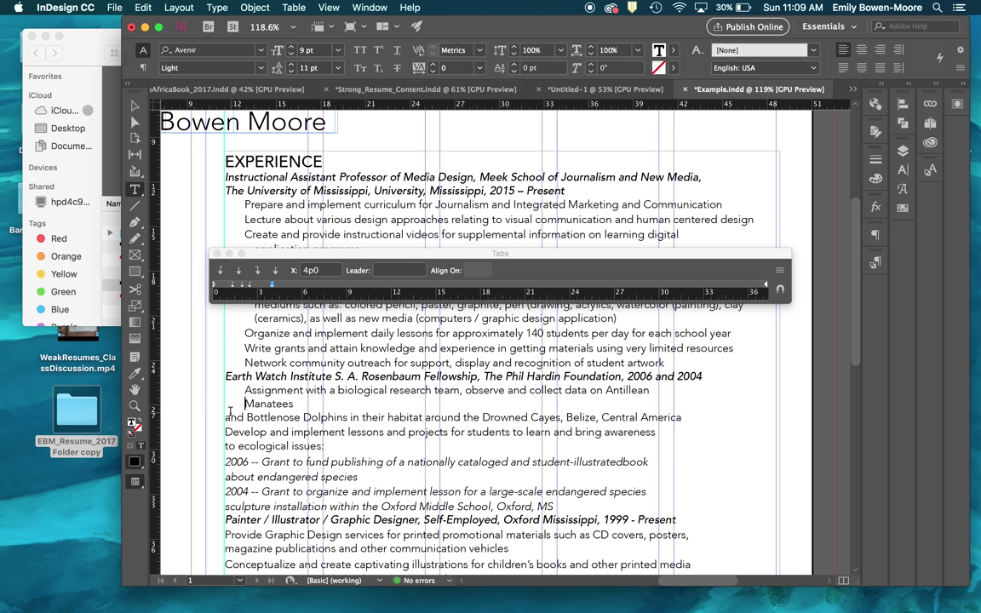
Join 'and Bottlenose Dolphins' onto the Manatees line and tab-indent the Develop and ecological issues lines.
{"action": "left_click", "coordinate": [226, 417]}
{"action": "key", "text": "BackSpace"}
{"action": "key", "text": "BackSpace"}
{"action": "key", "text": "BackSpace"}
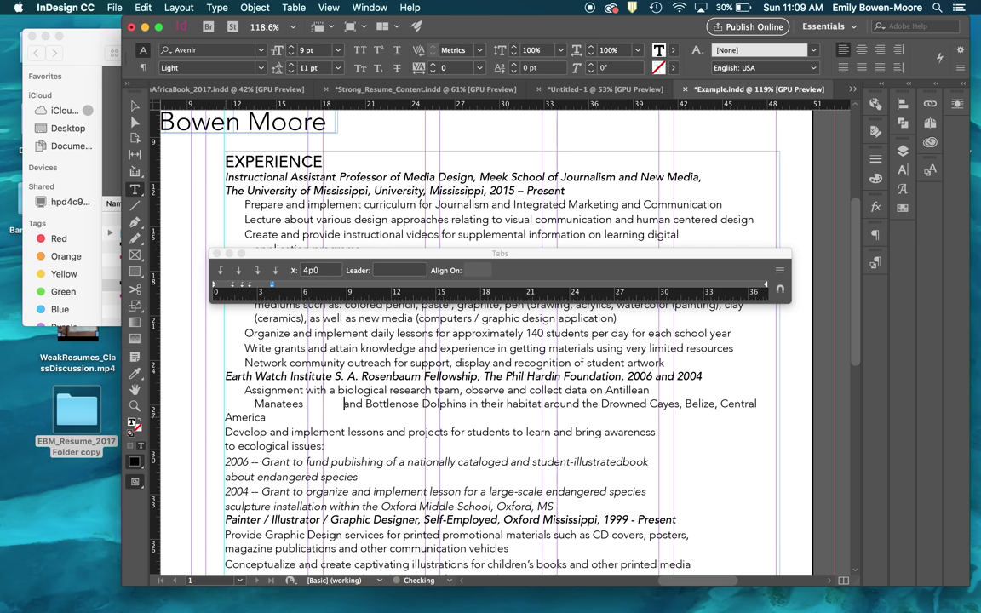
{"action": "key", "text": "BackSpace"}
{"action": "key", "text": "BackSpace"}
{"action": "key", "text": "BackSpace"}
{"action": "key", "text": "BackSpace"}
{"action": "key", "text": "BackSpace"}
{"action": "key", "text": "BackSpace"}
{"action": "key", "text": "BackSpace"}
{"action": "key", "text": "BackSpace"}
{"action": "key", "text": "BackSpace"}
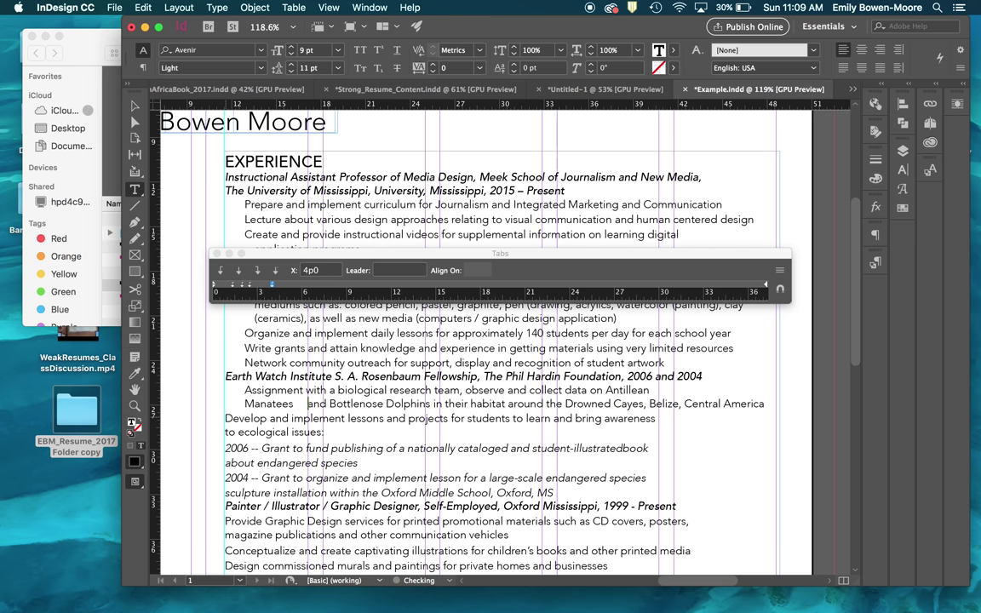
{"action": "key", "text": "BackSpace"}
{"action": "key", "text": "BackSpace"}
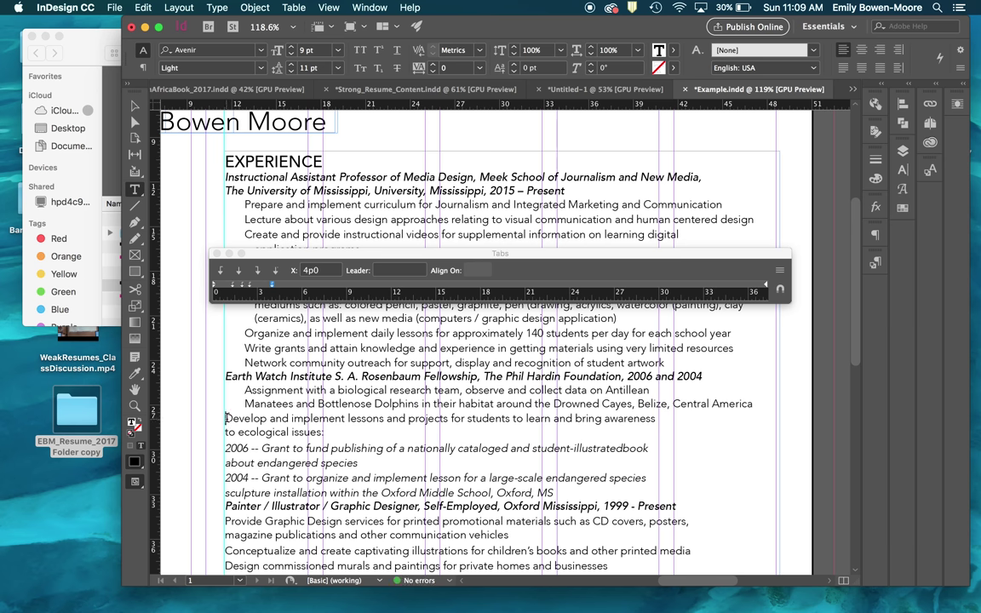
{"action": "left_click", "coordinate": [227, 418]}
{"action": "key", "text": "Tab"}
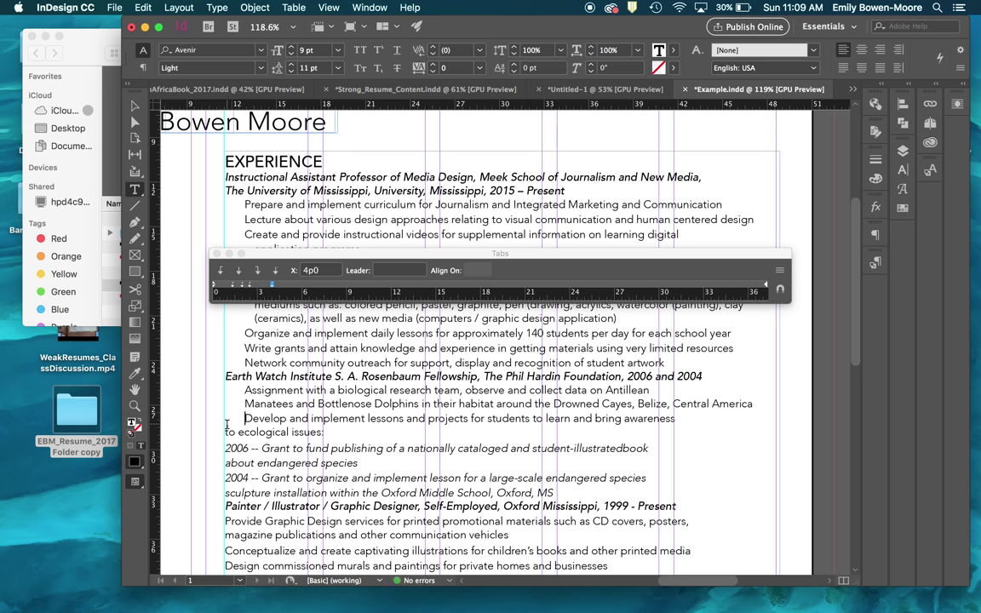
{"action": "left_click", "coordinate": [225, 432]}
{"action": "key", "text": "Tab"}
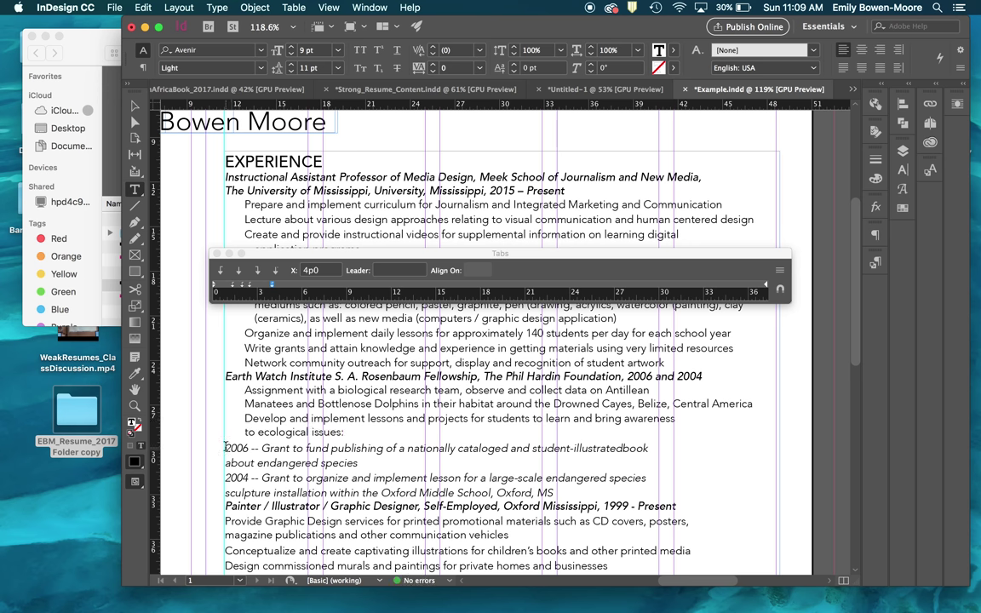
Indent the 2006 grant line two tab stops and adjust its 'about endangered species' continuation.
{"action": "left_click", "coordinate": [225, 447]}
{"action": "key", "text": "Tab"}
{"action": "key", "text": "Tab"}
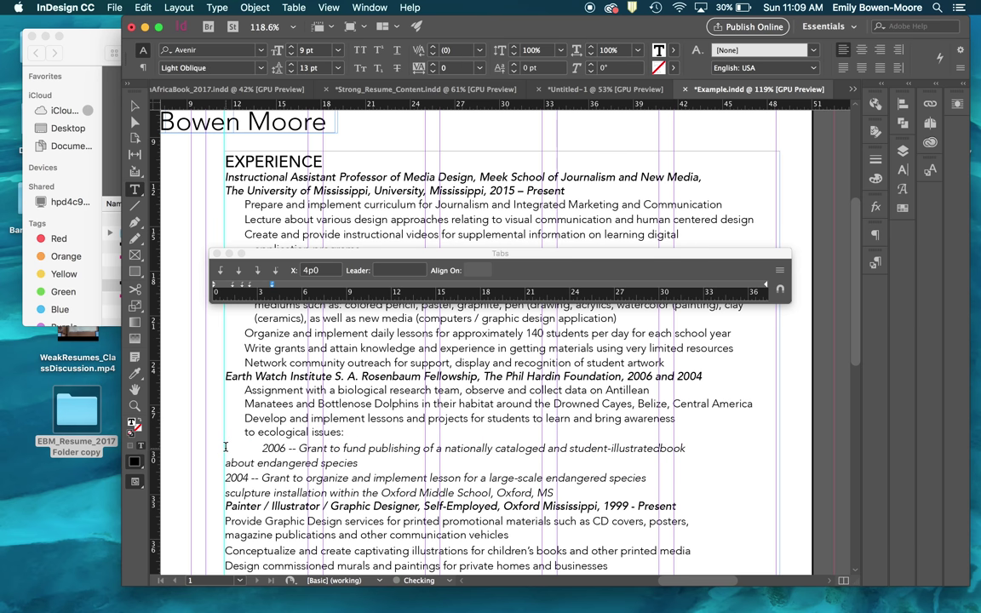
{"action": "key", "text": "Tab"}
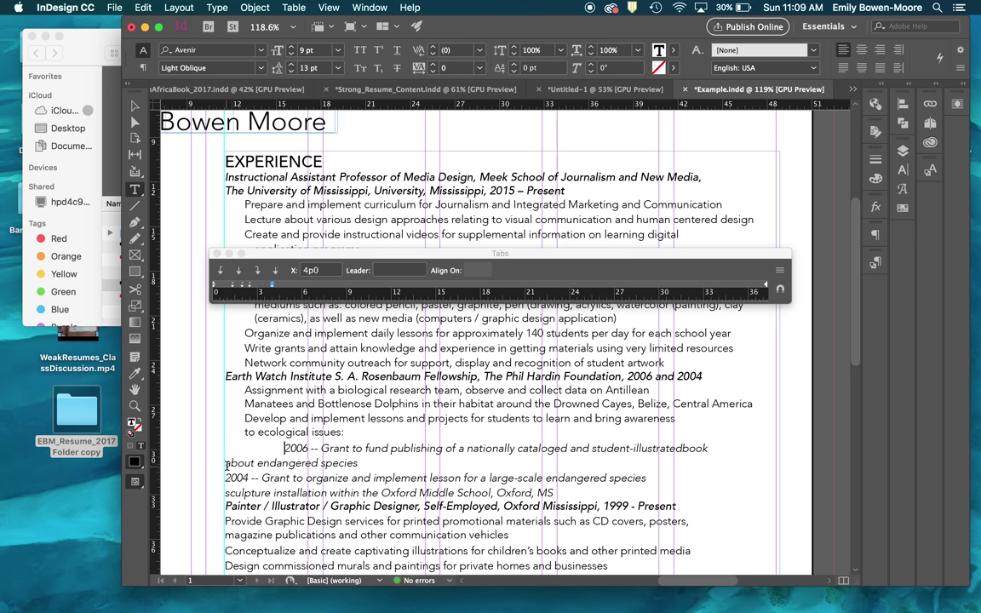
{"action": "left_click", "coordinate": [226, 463]}
{"action": "key", "text": "Tab"}
{"action": "key", "text": "Tab"}
{"action": "key", "text": "Tab"}
Indent the 2004 grant and 'sculpture installation' lines, and realign 'about endangered species' with 2006.
{"action": "key", "text": "Tab"}
{"action": "key", "text": "Tab"}
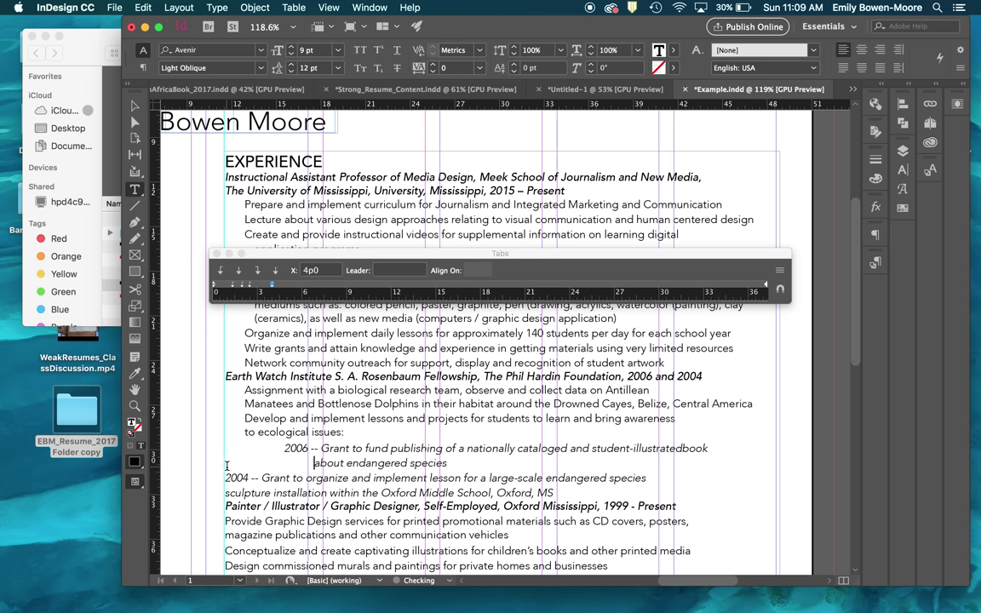
{"action": "key", "text": "BackSpace"}
{"action": "left_click", "coordinate": [226, 479]}
{"action": "key", "text": "Tab"}
{"action": "key", "text": "Tab"}
{"action": "left_click", "coordinate": [227, 493]}
{"action": "key", "text": "Tab"}
{"action": "key", "text": "Tab"}
{"action": "key", "text": "Tab"}
{"action": "key", "text": "BackSpace"}
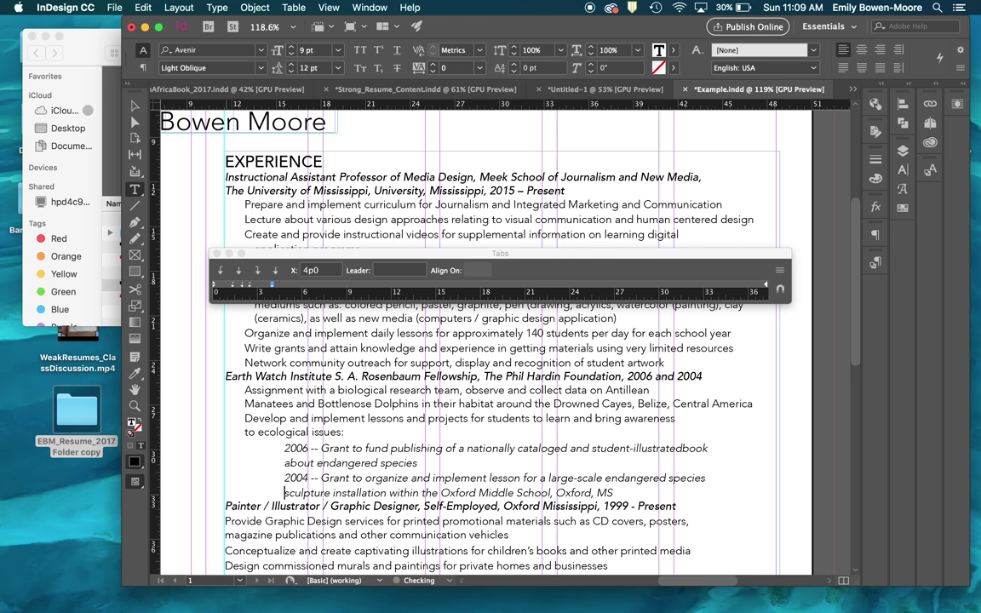
{"action": "left_click", "coordinate": [284, 463]}
{"action": "key", "text": "Tab"}
{"action": "key", "text": "Tab"}
{"action": "key", "text": "BackSpace"}
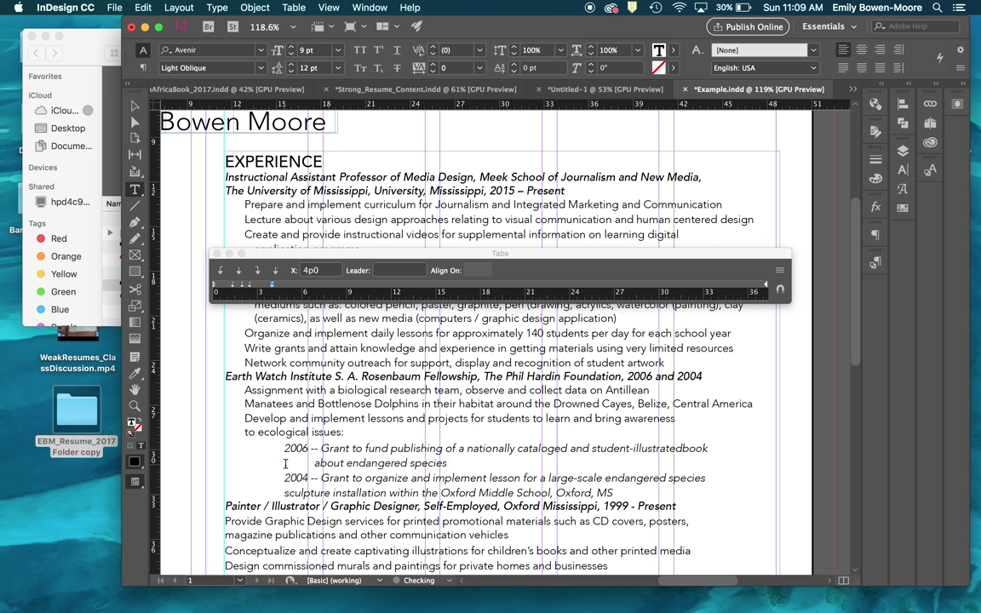
{"action": "key", "text": "BackSpace"}
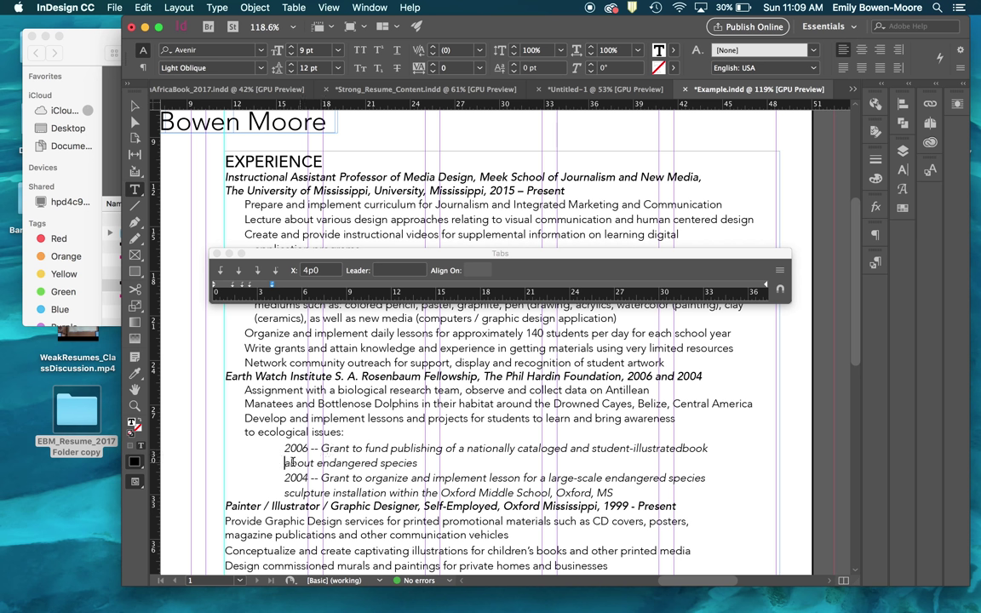
{"action": "key", "text": "Tab"}
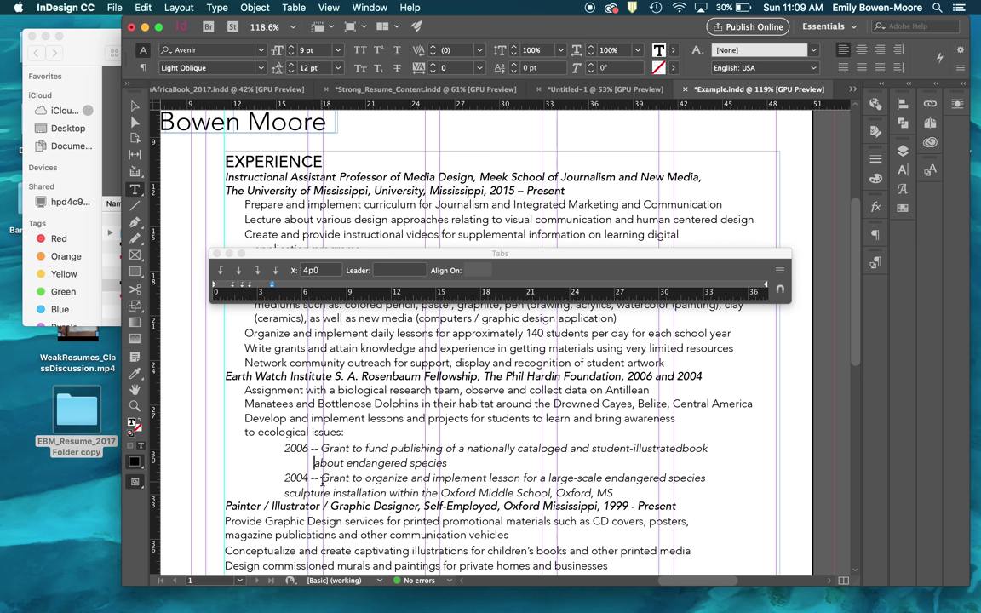
{"action": "left_click", "coordinate": [315, 464]}
{"action": "key", "text": "BackSpace"}
Select all the story text and move the left tab stop from 4p0 to 6p6.
{"action": "double_click", "coordinate": [296, 447]}
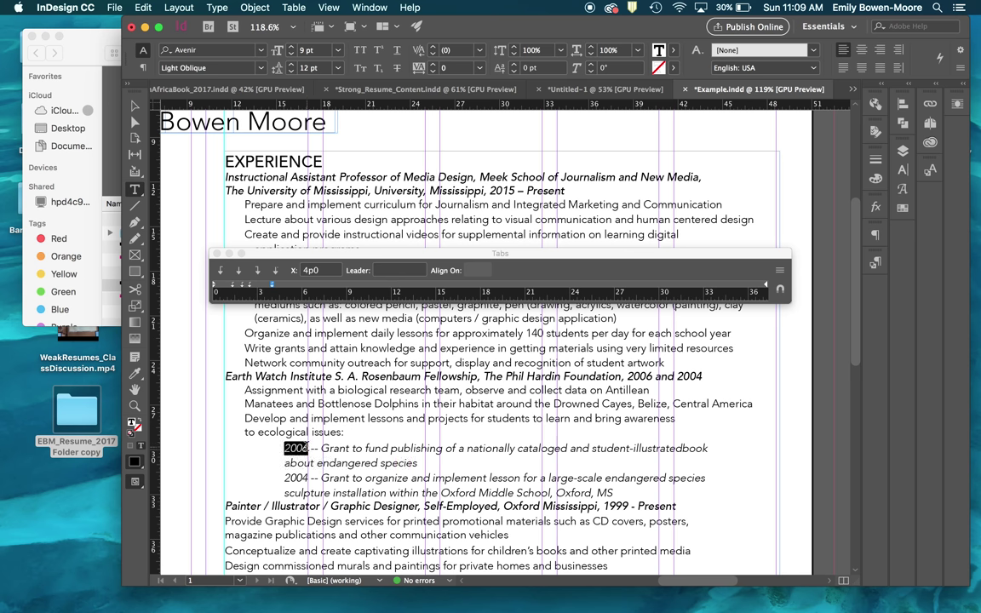
{"action": "key", "text": "super+a"}
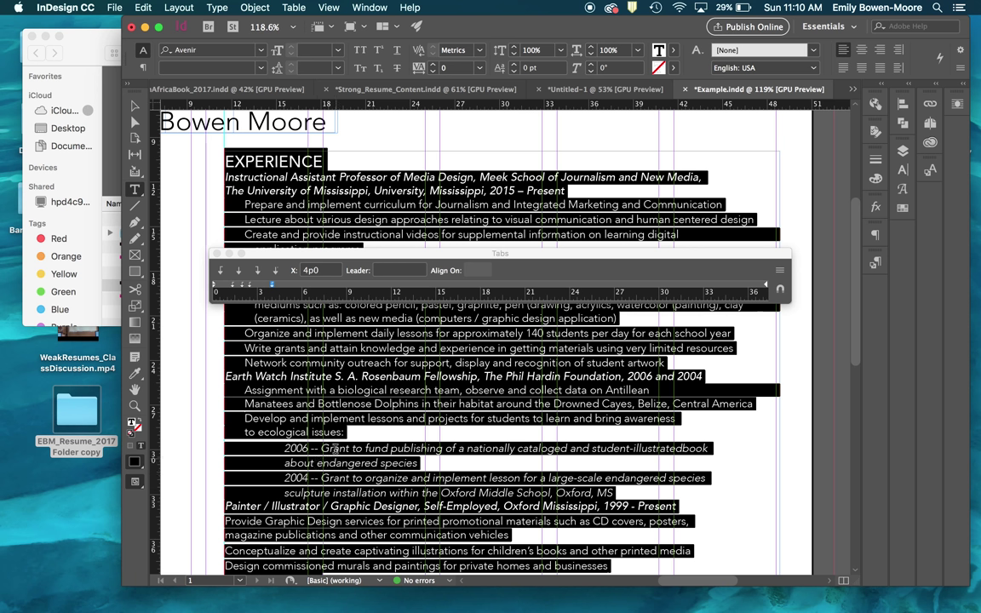
{"action": "left_click", "coordinate": [219, 270]}
{"action": "left_click_drag", "start_coordinate": [273, 285], "coordinate": [309, 288]}
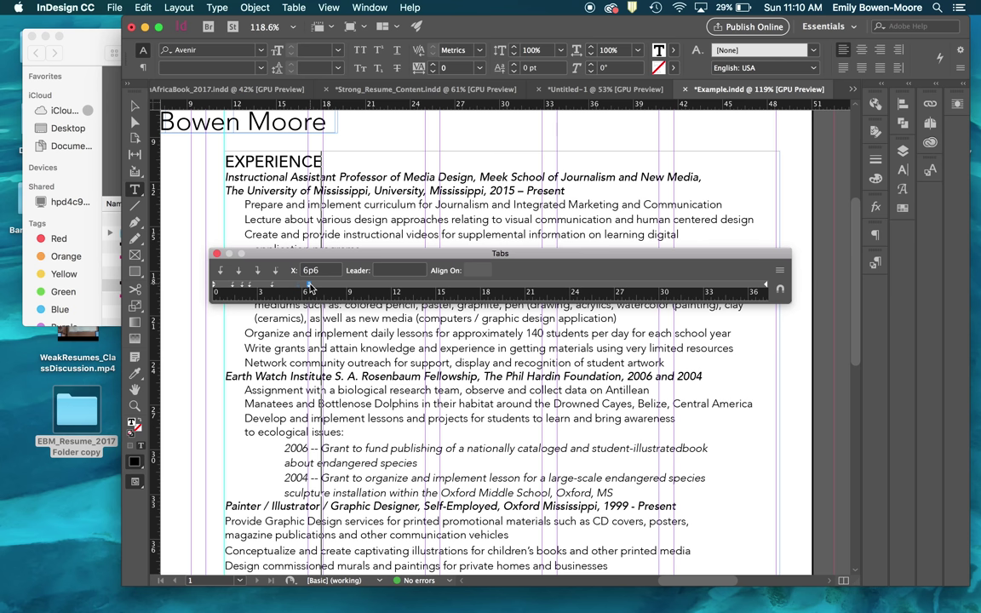
{"action": "left_click_drag", "start_coordinate": [311, 290], "coordinate": [310, 289]}
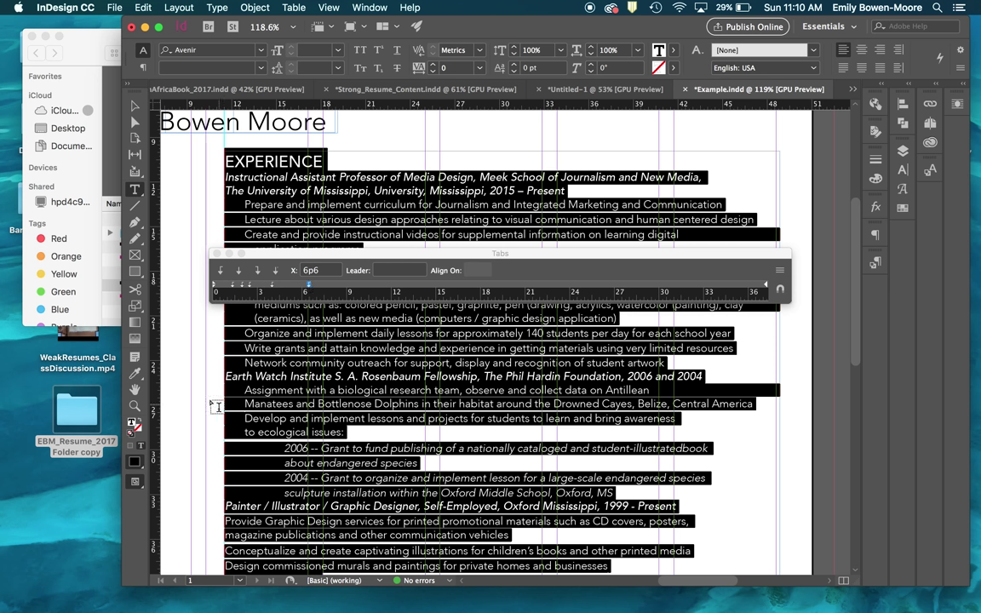
Align 'about endangered species' and 'sculpture installation' under Grant, and tab-indent the Provide line.
{"action": "left_click", "coordinate": [189, 334]}
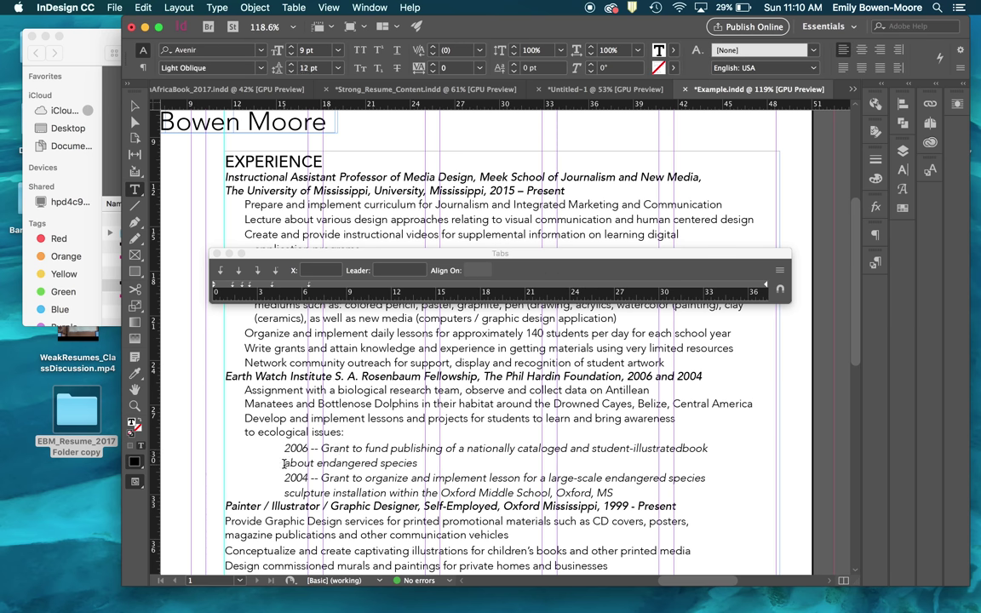
{"action": "left_click", "coordinate": [284, 463]}
{"action": "key", "text": "Tab"}
{"action": "left_click", "coordinate": [284, 492]}
{"action": "key", "text": "Tab"}
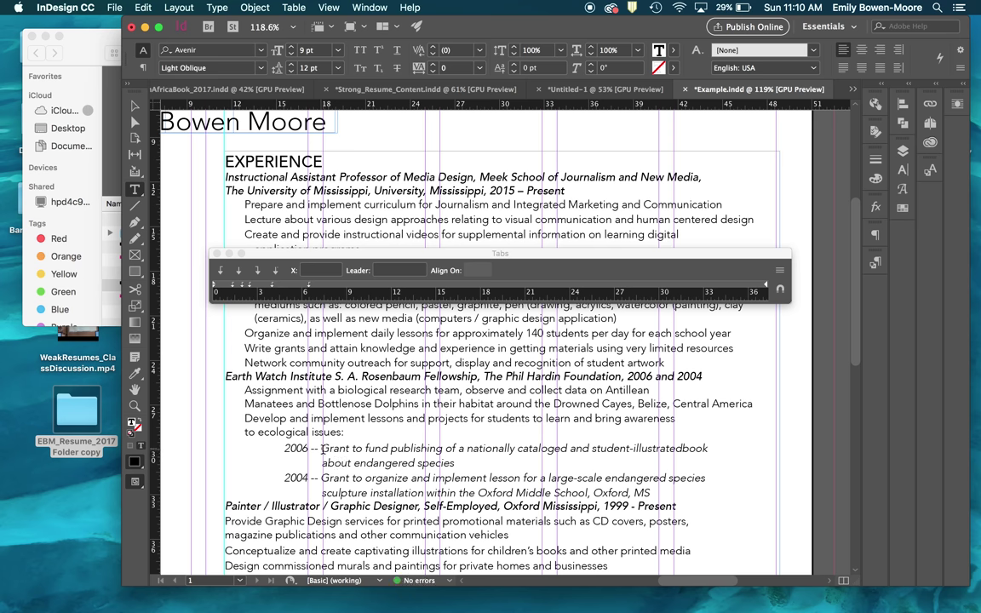
{"action": "scroll", "coordinate": [315, 468], "scroll_direction": "down", "scroll_amount": 5}
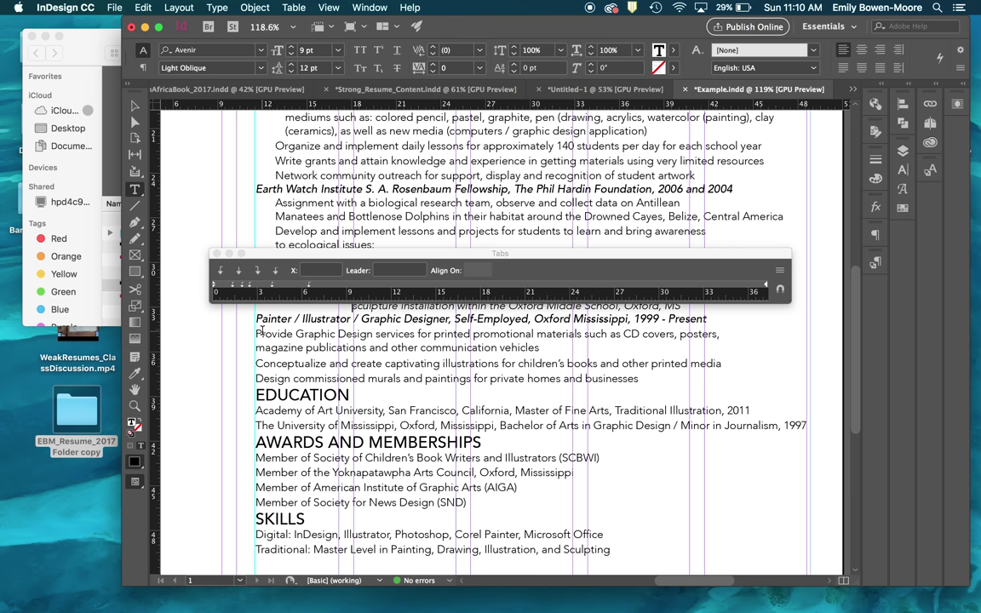
{"action": "left_click", "coordinate": [257, 334]}
{"action": "key", "text": "Tab"}
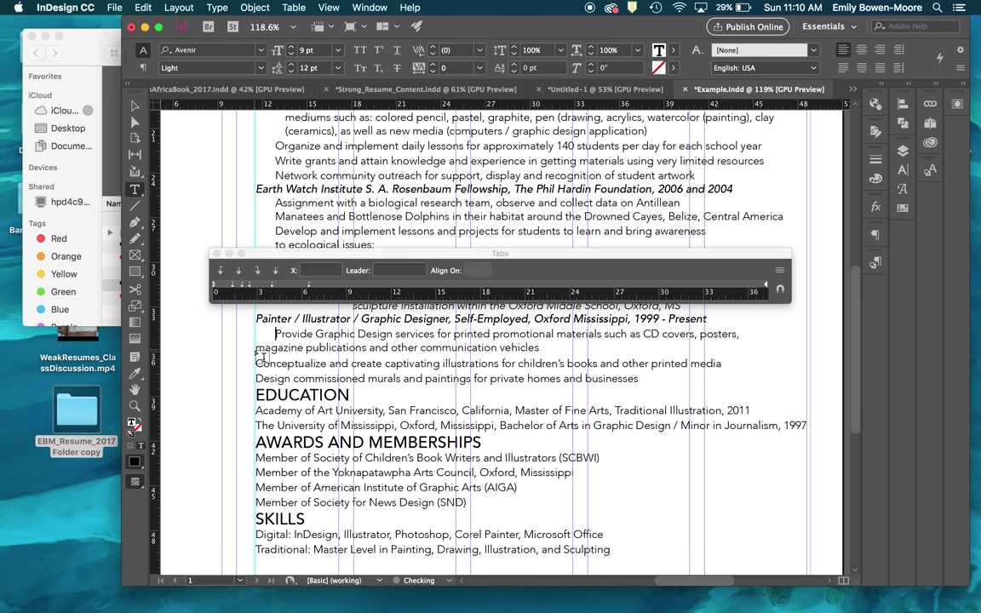
{"action": "left_click", "coordinate": [255, 349]}
Zoom in on the Painter / Illustrator duties and indent the magazine publications continuation line.
{"action": "left_click_drag", "start_coordinate": [256, 349], "coordinate": [442, 367]}
{"action": "scroll", "coordinate": [442, 367], "scroll_direction": "up", "scroll_amount": 2}
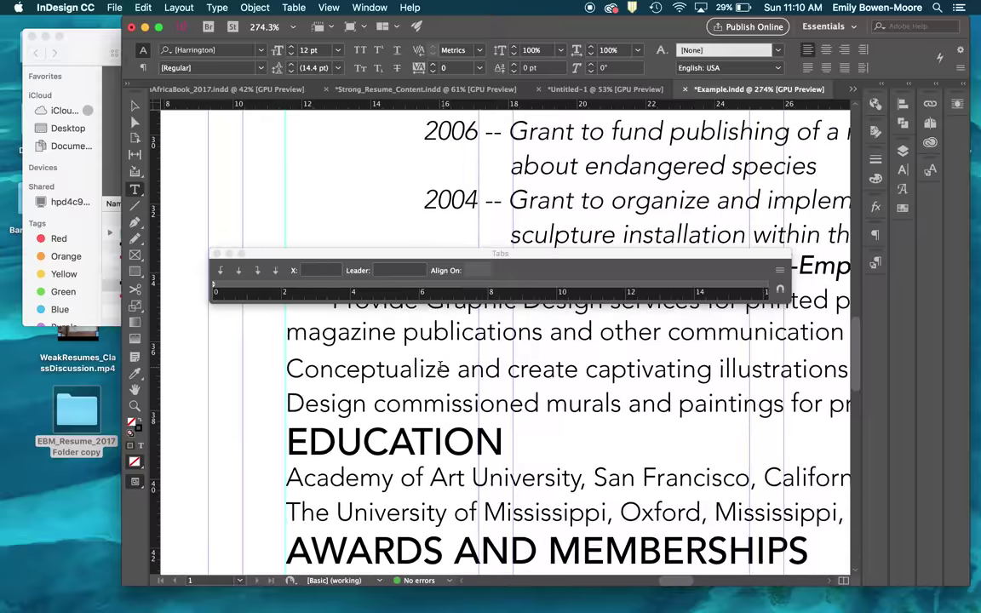
{"action": "scroll", "coordinate": [439, 365], "scroll_direction": "up", "scroll_amount": 5}
{"action": "scroll", "coordinate": [436, 361], "scroll_direction": "down", "scroll_amount": 4}
{"action": "scroll", "coordinate": [435, 360], "scroll_direction": "up", "scroll_amount": 6}
{"action": "scroll", "coordinate": [436, 361], "scroll_direction": "right", "scroll_amount": 2}
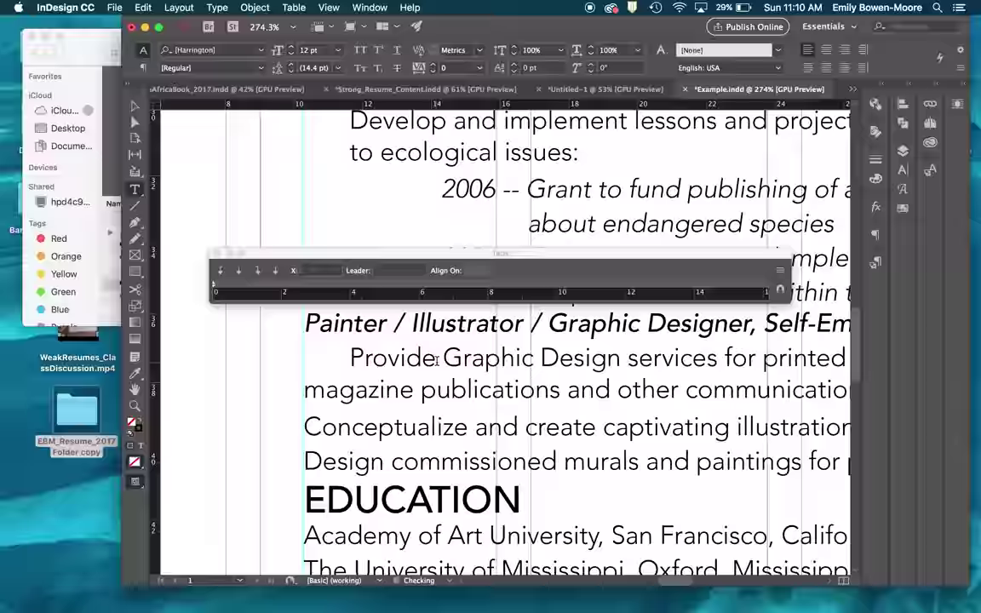
{"action": "scroll", "coordinate": [435, 361], "scroll_direction": "down", "scroll_amount": 2}
{"action": "scroll", "coordinate": [436, 361], "scroll_direction": "down", "scroll_amount": 3}
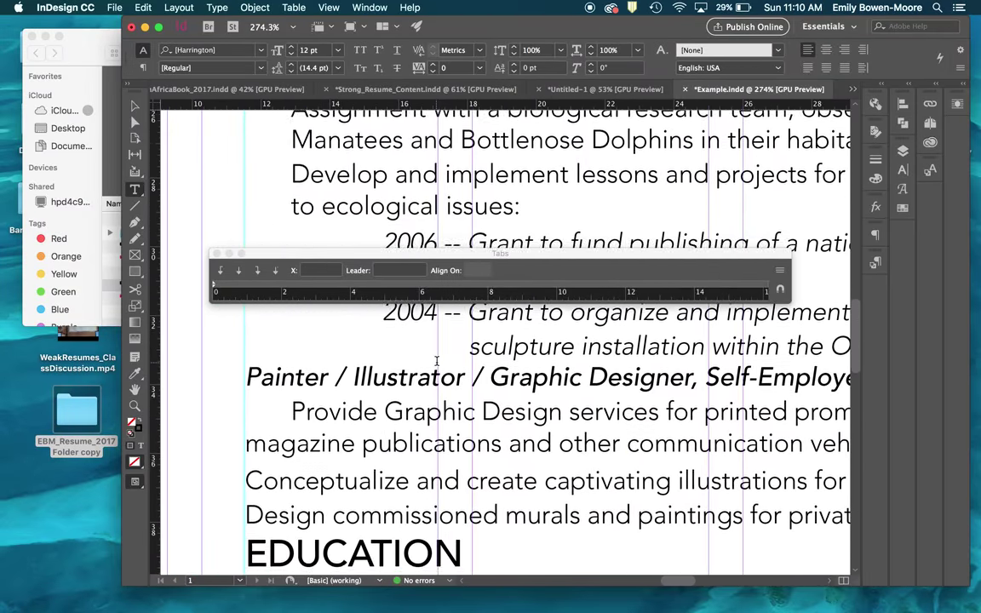
{"action": "left_click", "coordinate": [257, 411]}
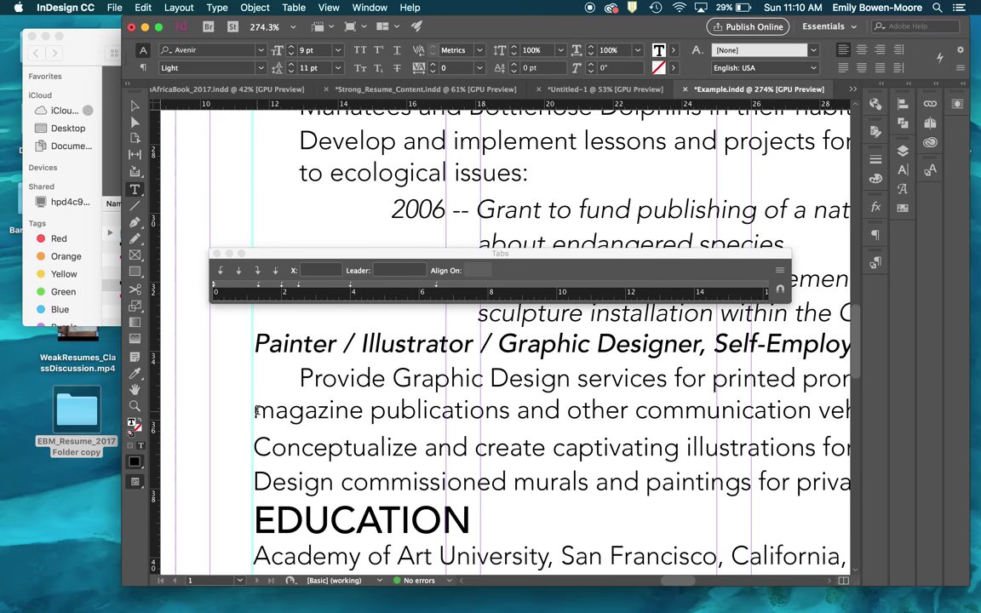
{"action": "key", "text": "BackSpace"}
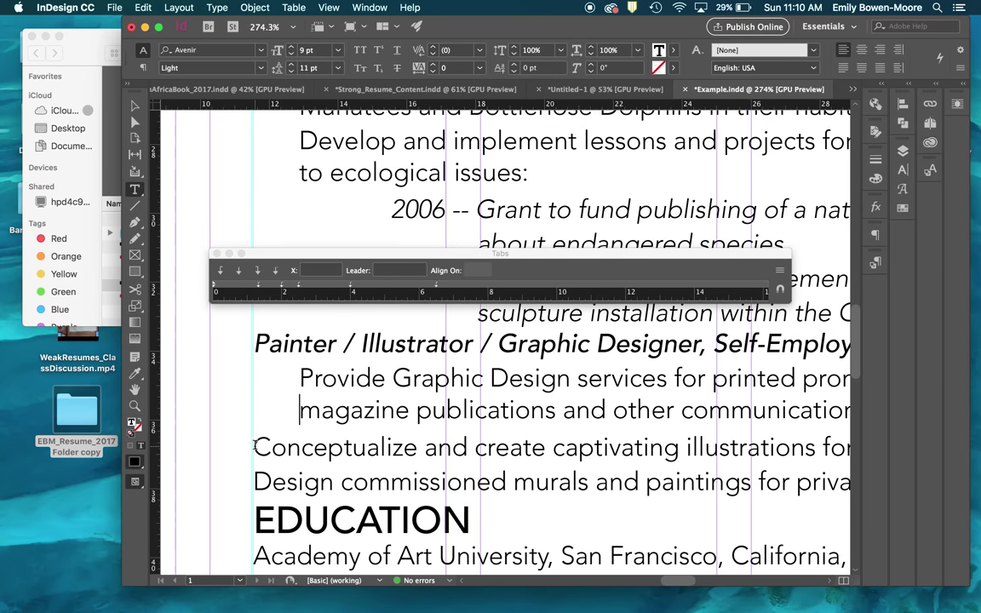
Indent the Conceptualize and Design commissioned lines to match the Provide line.
{"action": "left_click", "coordinate": [254, 446]}
{"action": "key", "text": "BackSpace"}
{"action": "key", "text": "Return"}
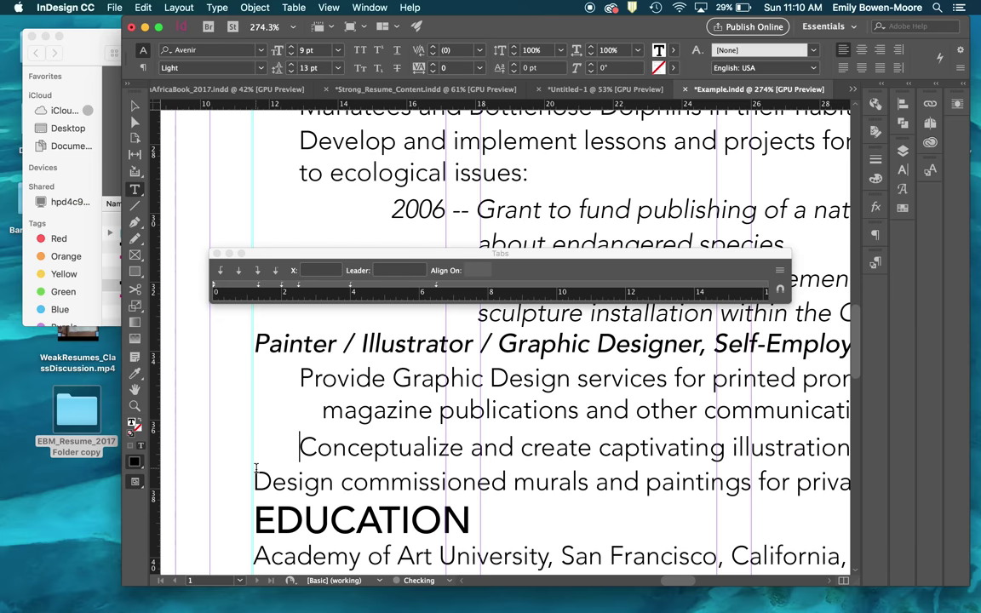
{"action": "left_click", "coordinate": [255, 481]}
{"action": "key", "text": "BackSpace"}
{"action": "key", "text": "Return"}
{"action": "scroll", "coordinate": [256, 472], "scroll_direction": "down", "scroll_amount": 5}
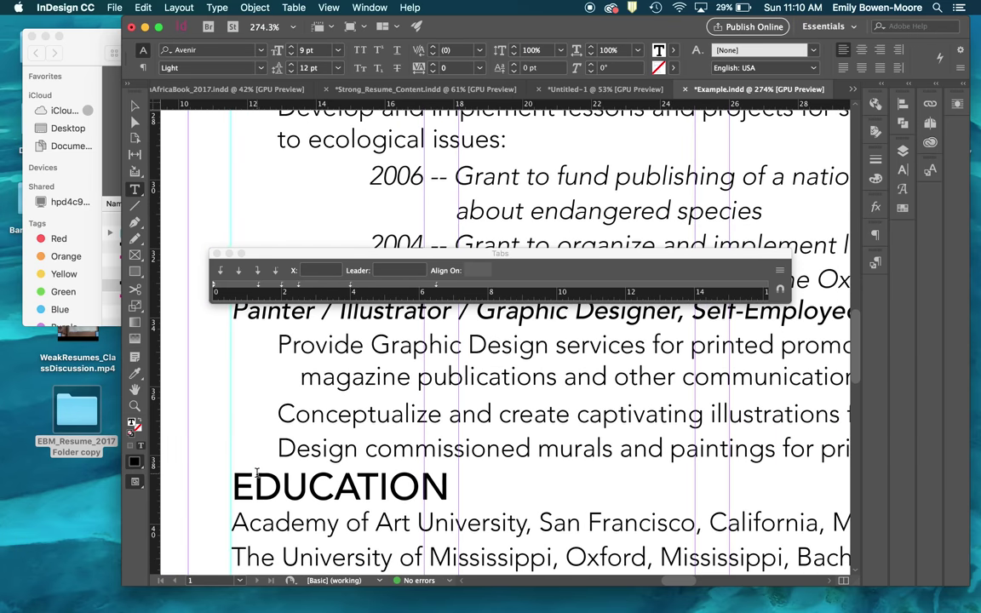
Scroll through the résumé to review the tab-indented Experience duty lines.
{"action": "scroll", "coordinate": [243, 491], "scroll_direction": "down", "scroll_amount": 6}
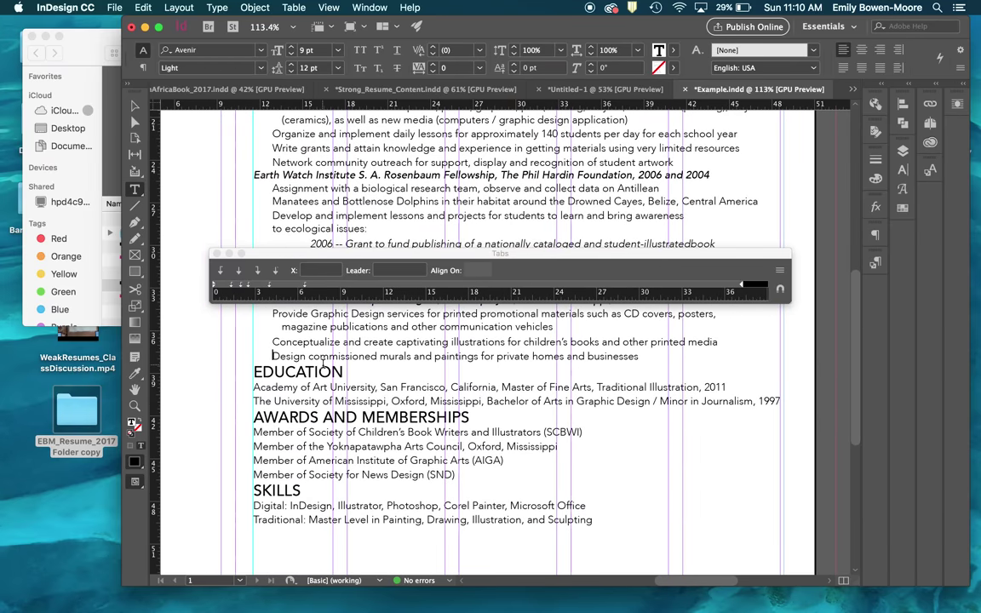
{"action": "scroll", "coordinate": [319, 499], "scroll_direction": "up", "scroll_amount": 6}
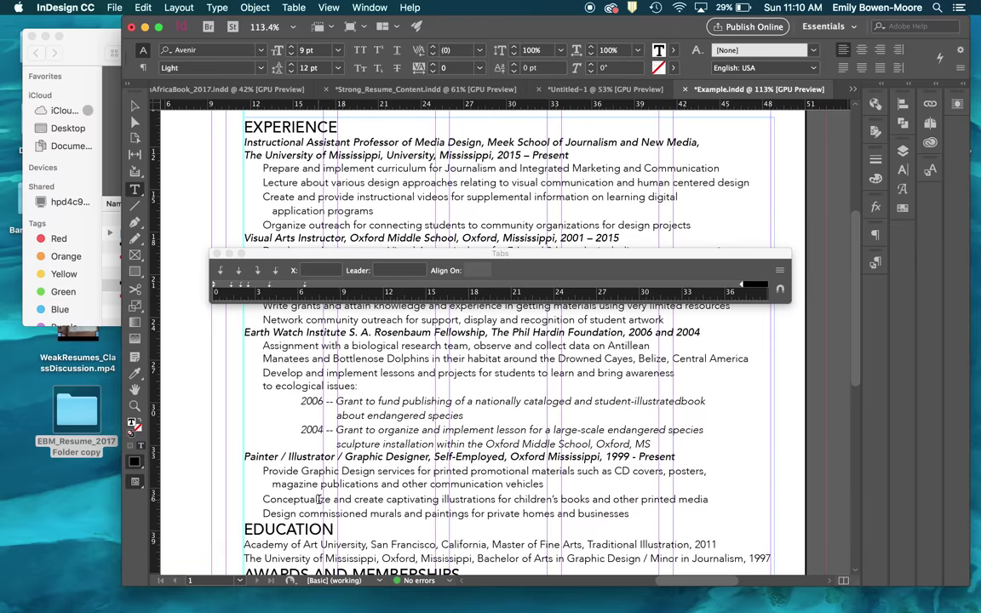
{"action": "scroll", "coordinate": [319, 499], "scroll_direction": "down", "scroll_amount": 5}
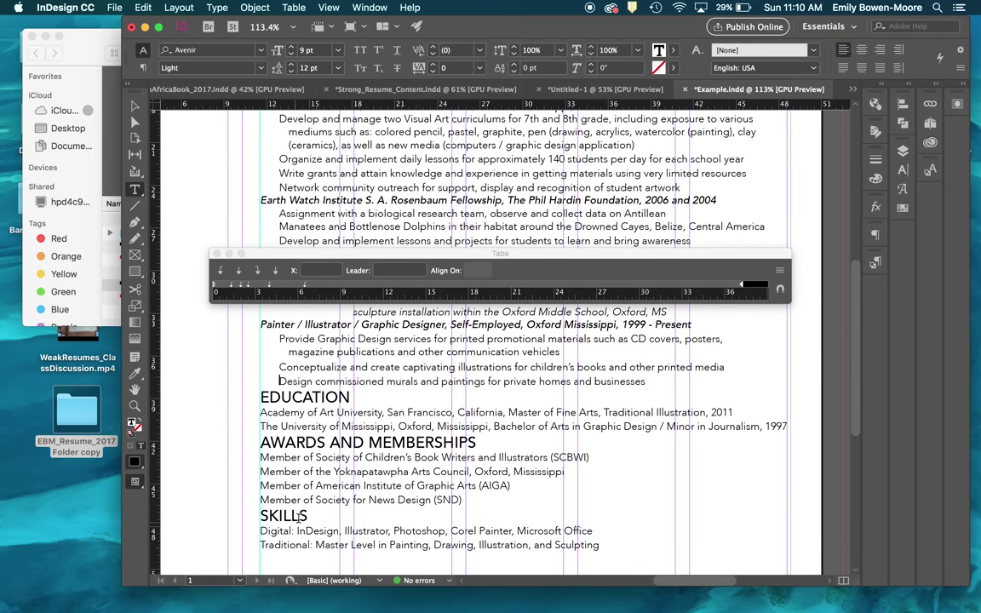
{"action": "scroll", "coordinate": [338, 454], "scroll_direction": "up", "scroll_amount": 8}
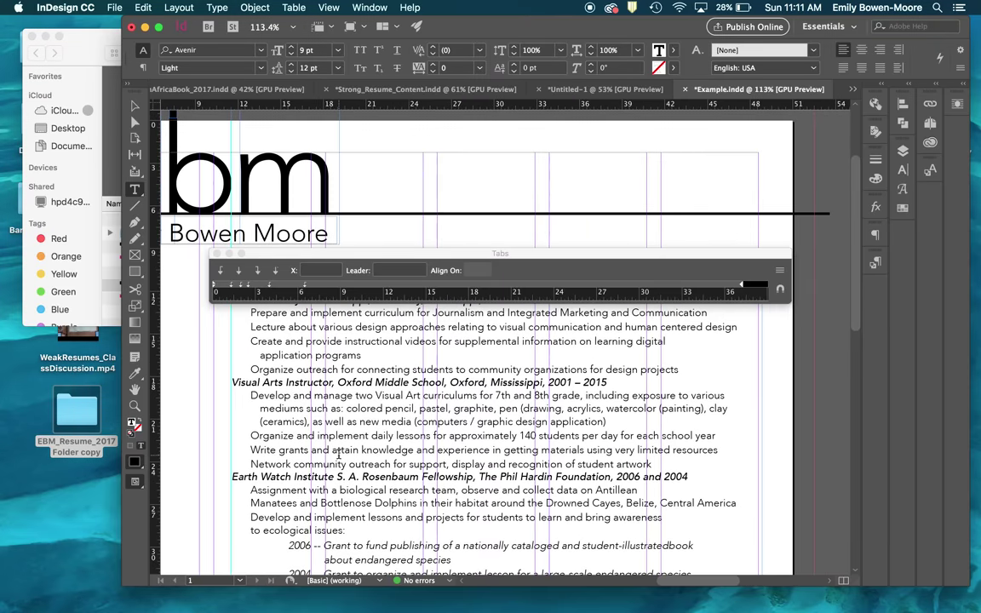
{"action": "scroll", "coordinate": [338, 454], "scroll_direction": "down", "scroll_amount": 4}
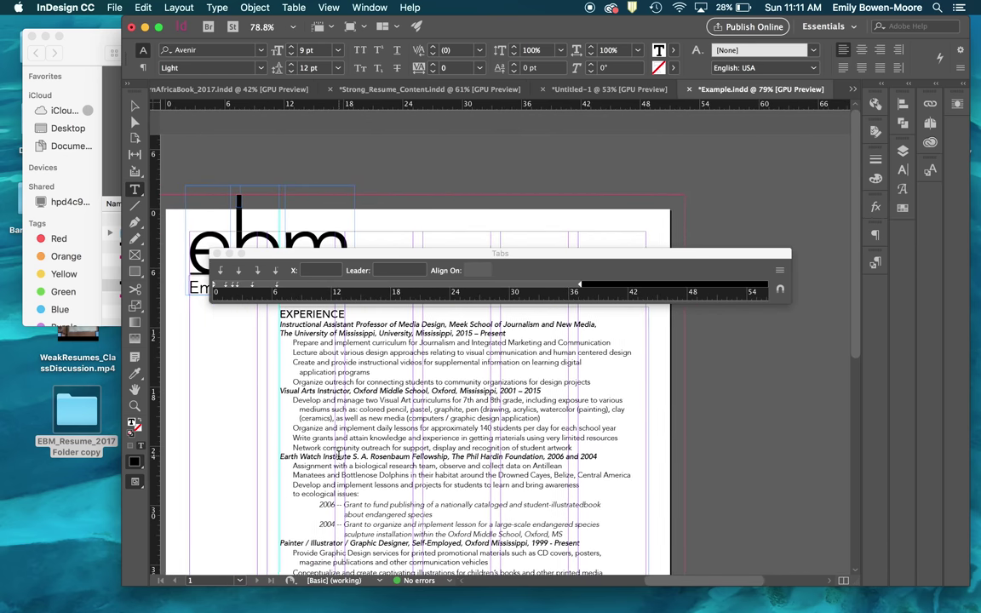
{"action": "scroll", "coordinate": [338, 454], "scroll_direction": "down", "scroll_amount": 1}
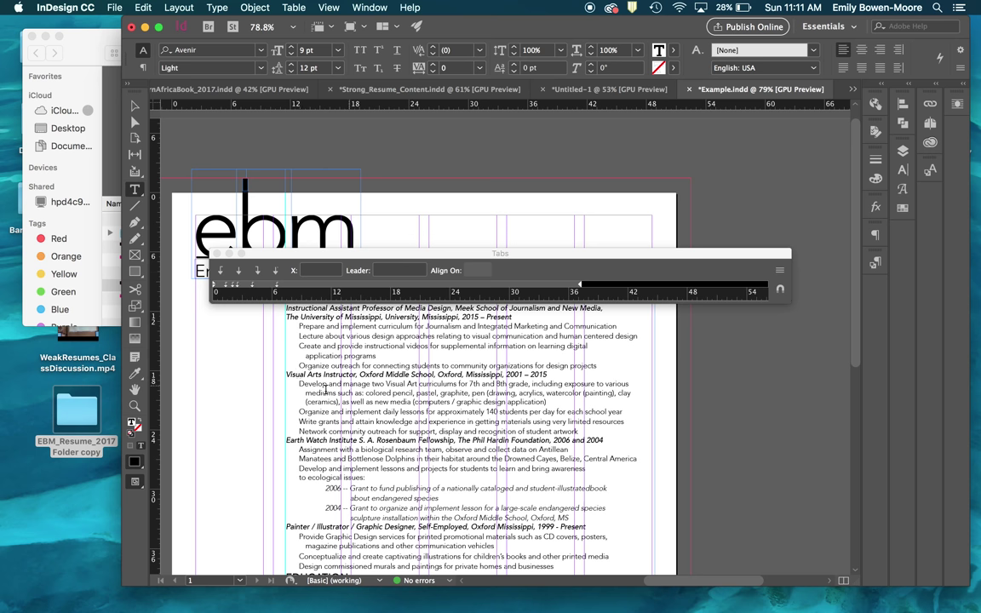
{"action": "left_click", "coordinate": [217, 254]}
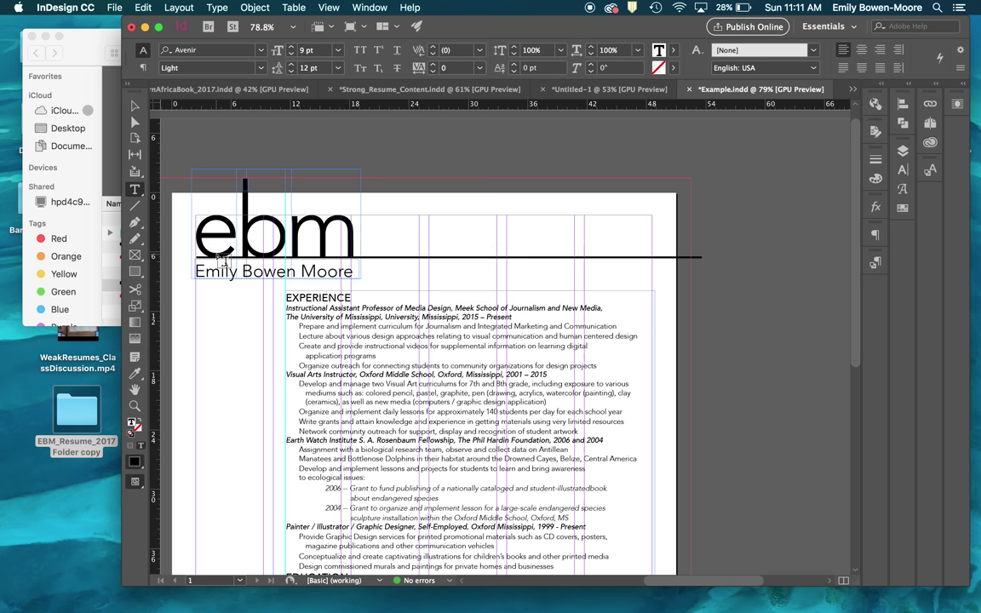
{"action": "scroll", "coordinate": [377, 338], "scroll_direction": "down", "scroll_amount": 5}
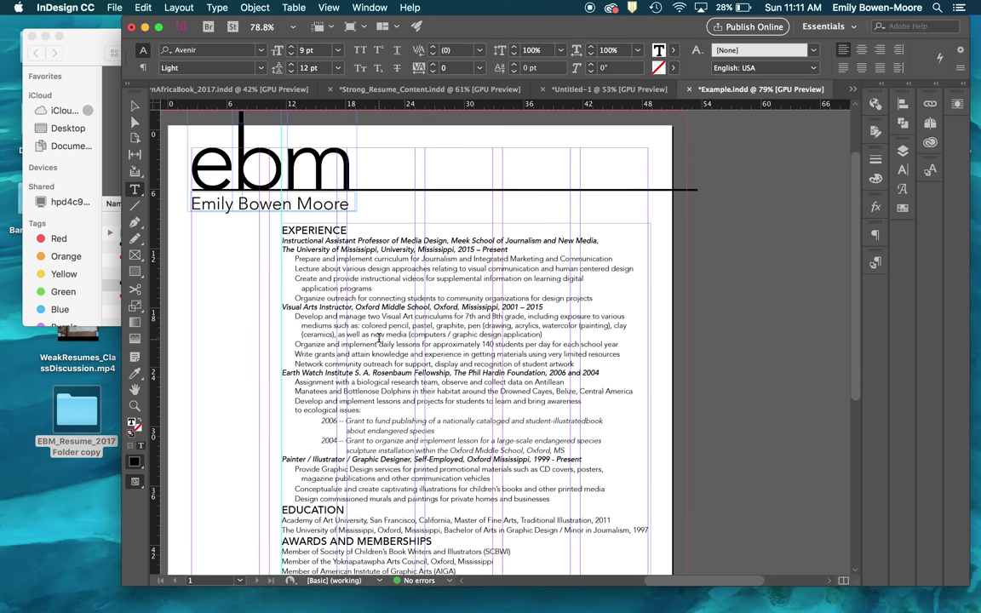
{"action": "scroll", "coordinate": [379, 340], "scroll_direction": "down", "scroll_amount": 1}
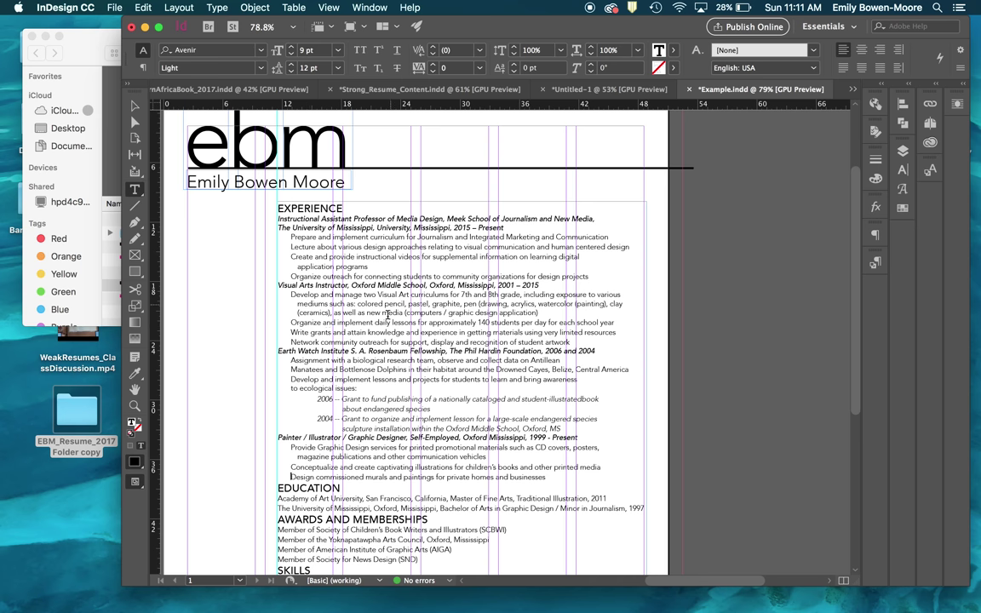
{"action": "scroll", "coordinate": [358, 503], "scroll_direction": "down", "scroll_amount": 3}
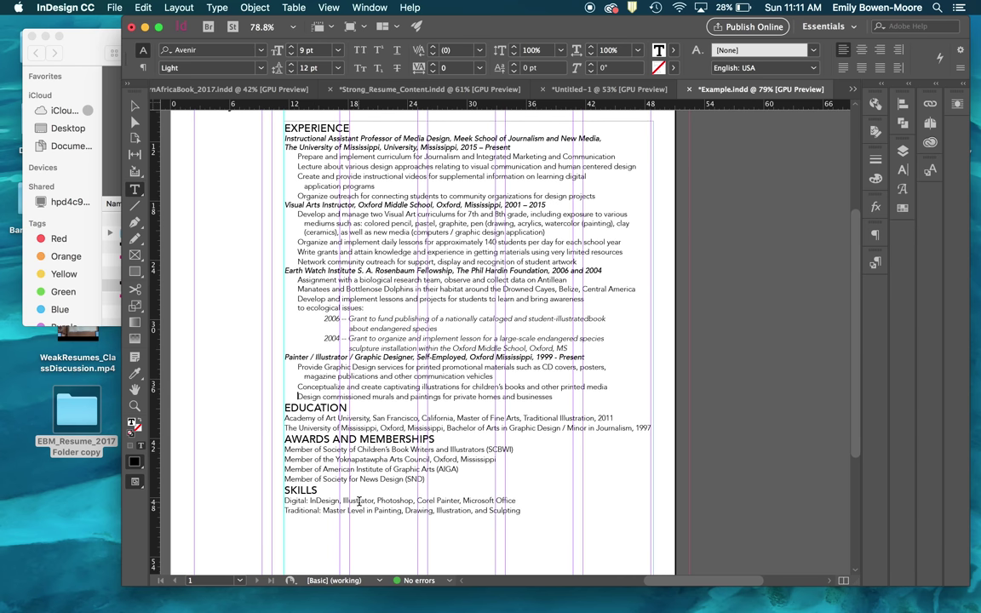
{"action": "scroll", "coordinate": [358, 502], "scroll_direction": "up", "scroll_amount": 6}
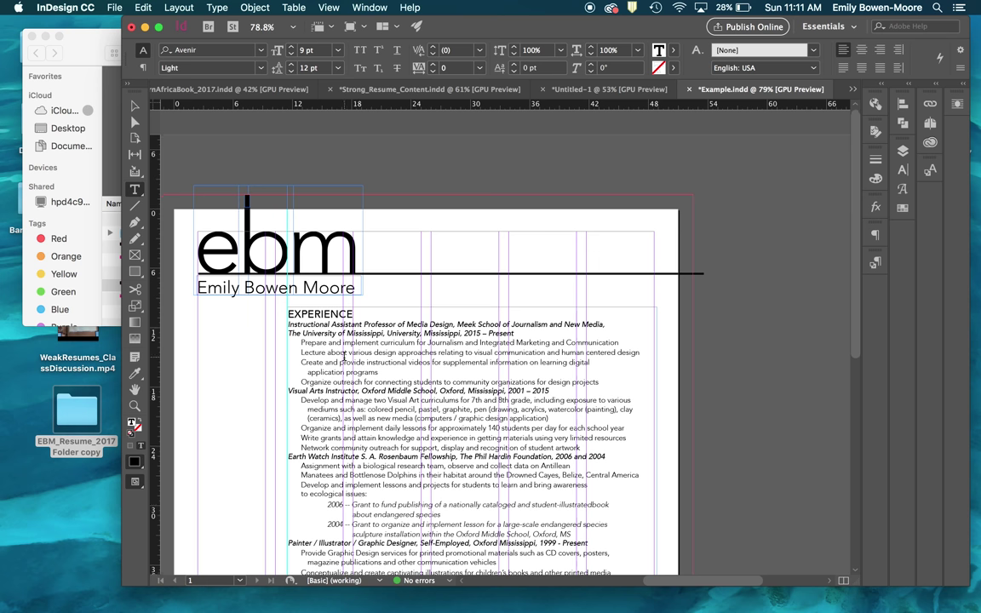
{"action": "scroll", "coordinate": [323, 319], "scroll_direction": "up", "scroll_amount": 3}
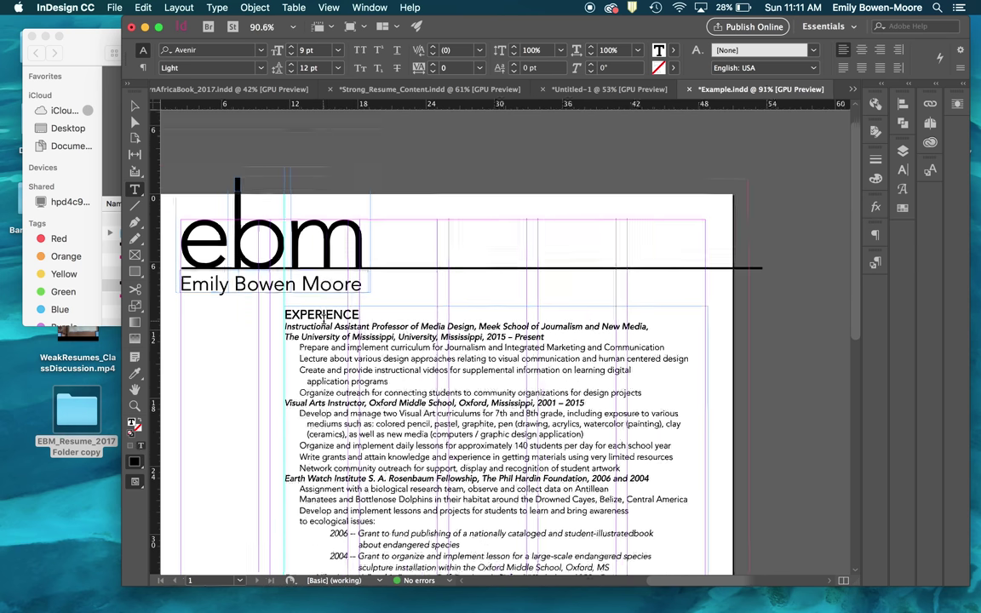
{"action": "scroll", "coordinate": [323, 319], "scroll_direction": "down", "scroll_amount": 1}
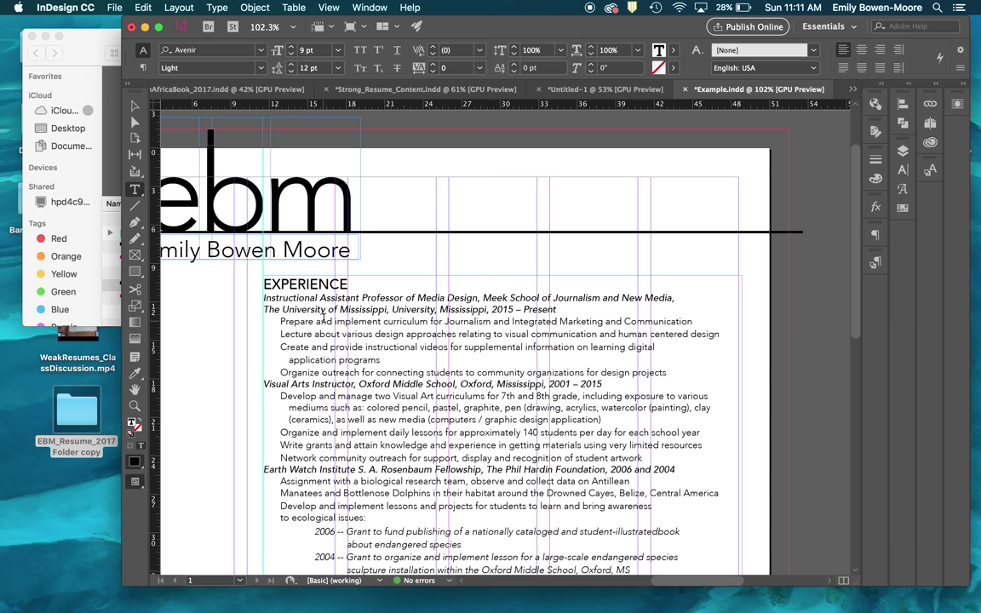
{"action": "scroll", "coordinate": [337, 493], "scroll_direction": "down", "scroll_amount": 5}
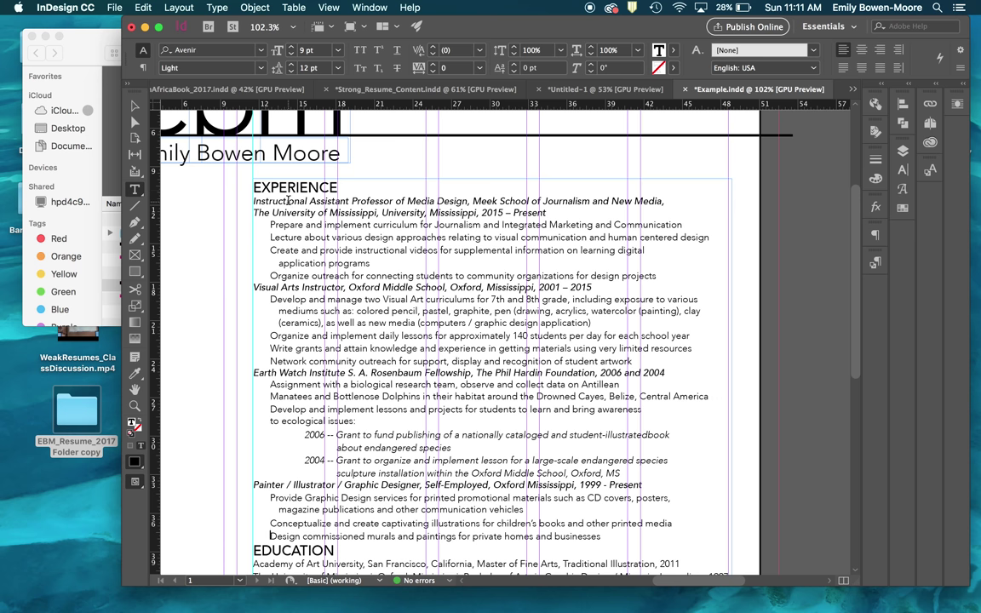
Raise the leading on the Instructional Assistant Professor title and the Prepare and implement line.
{"action": "triple_click", "coordinate": [289, 201]}
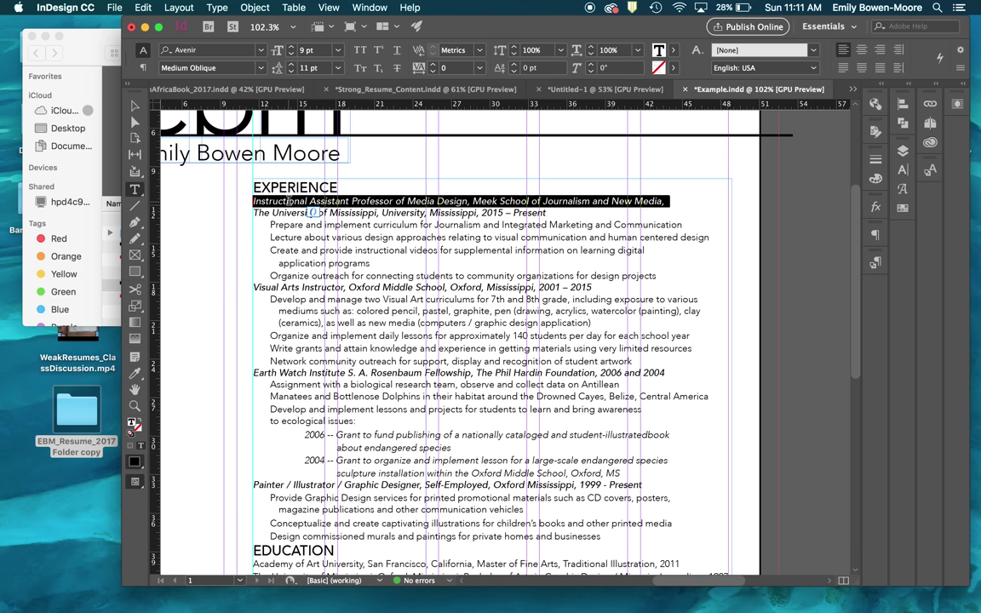
{"action": "left_click", "coordinate": [291, 66]}
{"action": "left_click", "coordinate": [291, 66]}
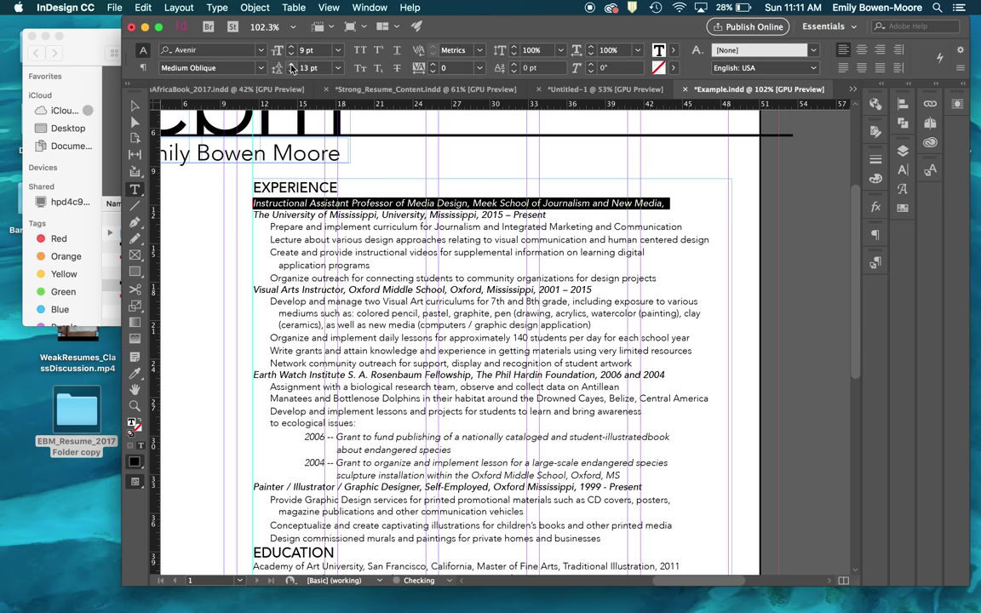
{"action": "left_click", "coordinate": [291, 66]}
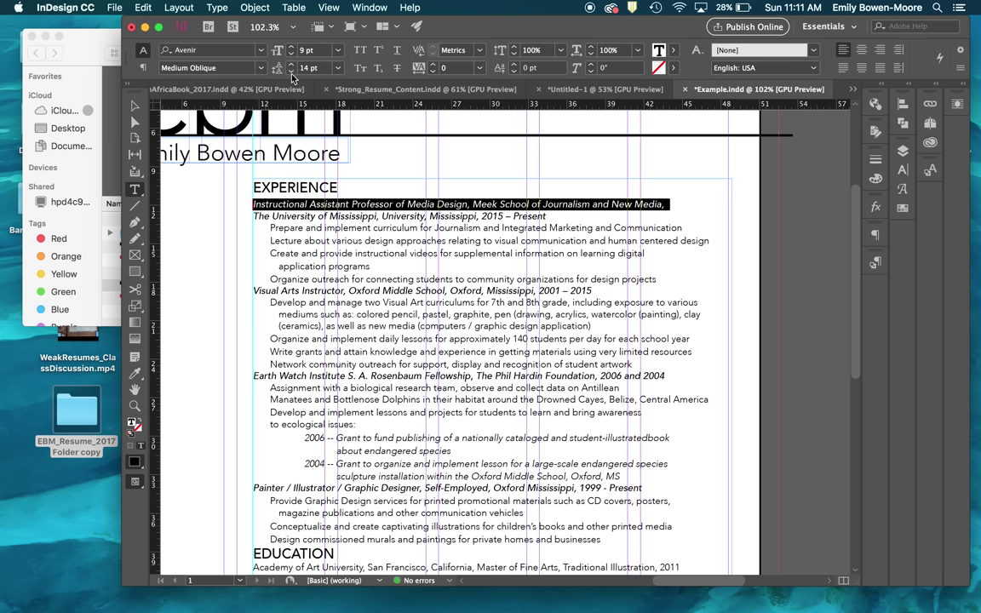
{"action": "left_click", "coordinate": [338, 215]}
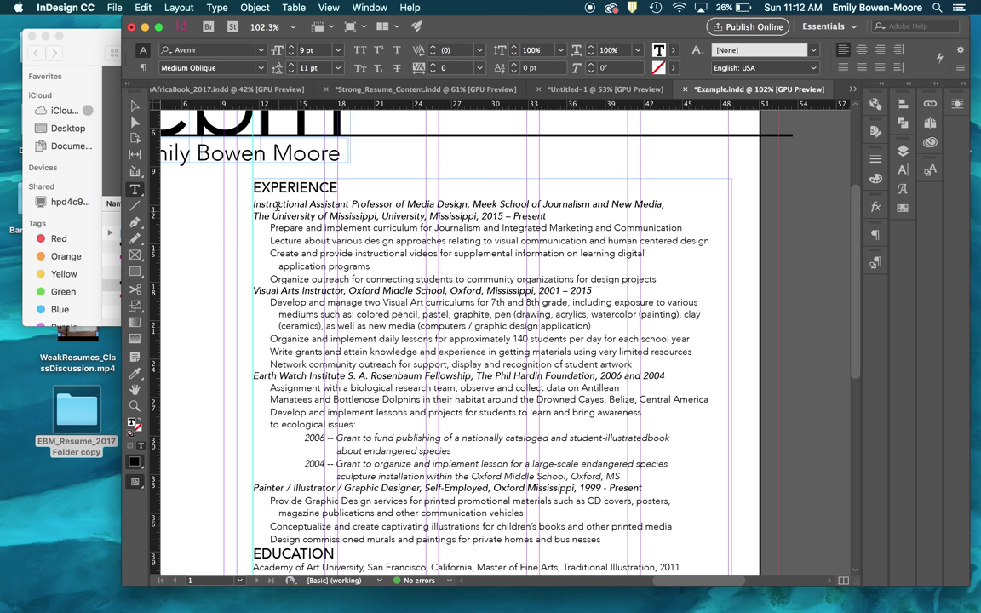
{"action": "triple_click", "coordinate": [337, 224]}
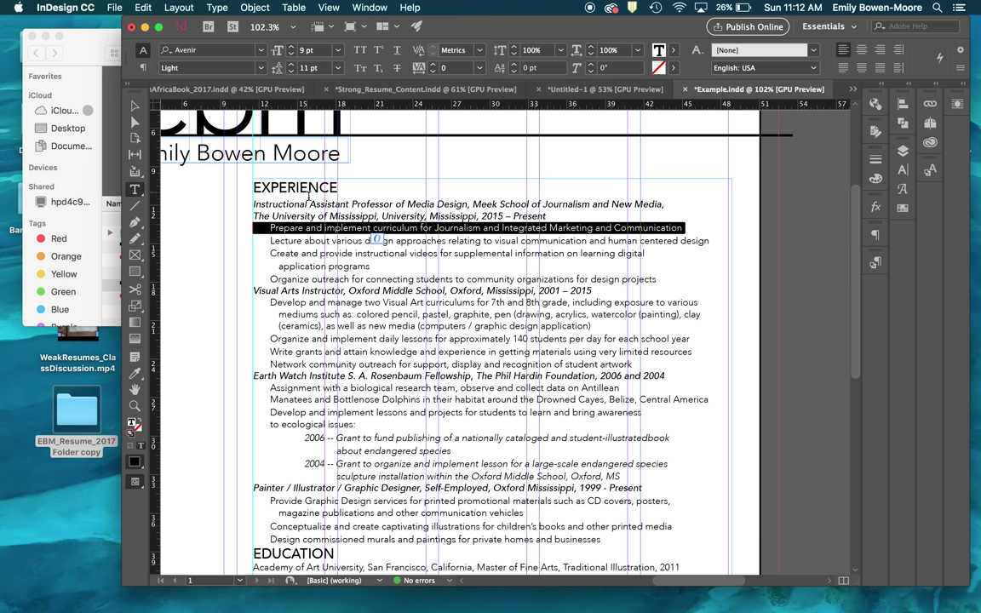
{"action": "left_click", "coordinate": [292, 64]}
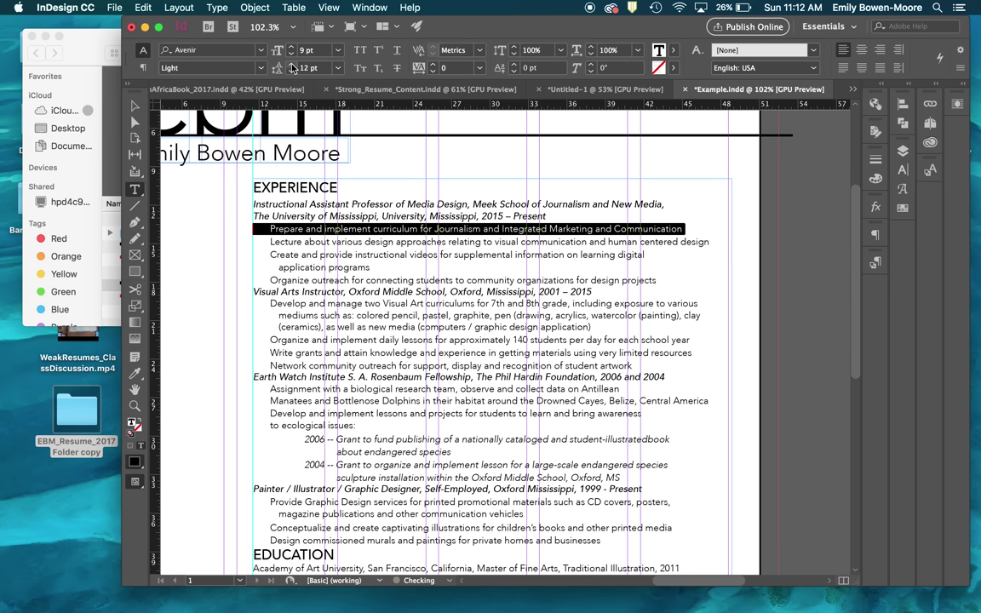
{"action": "left_click", "coordinate": [291, 64]}
{"action": "left_click", "coordinate": [307, 205]}
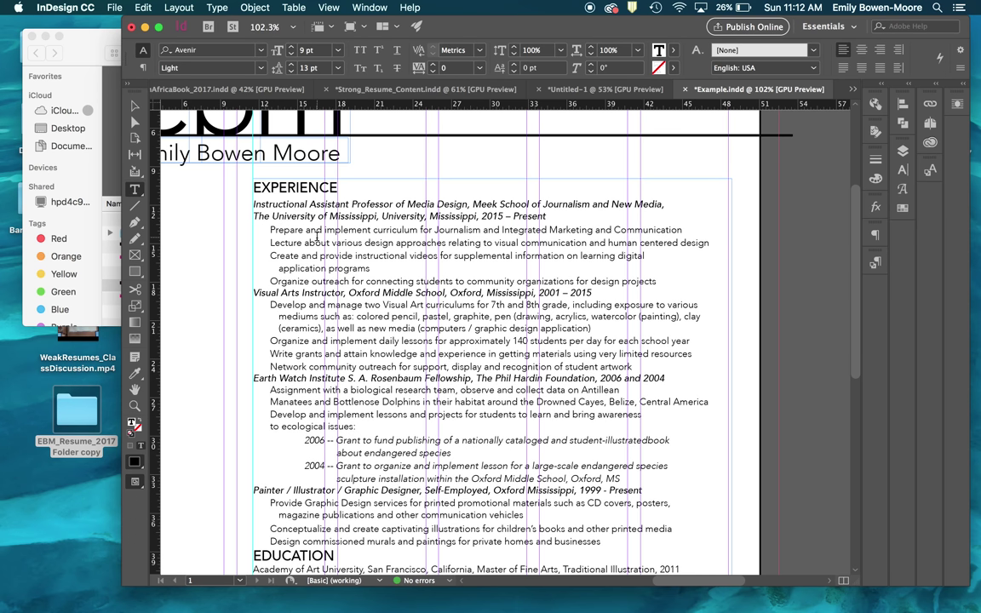
{"action": "left_click", "coordinate": [305, 204]}
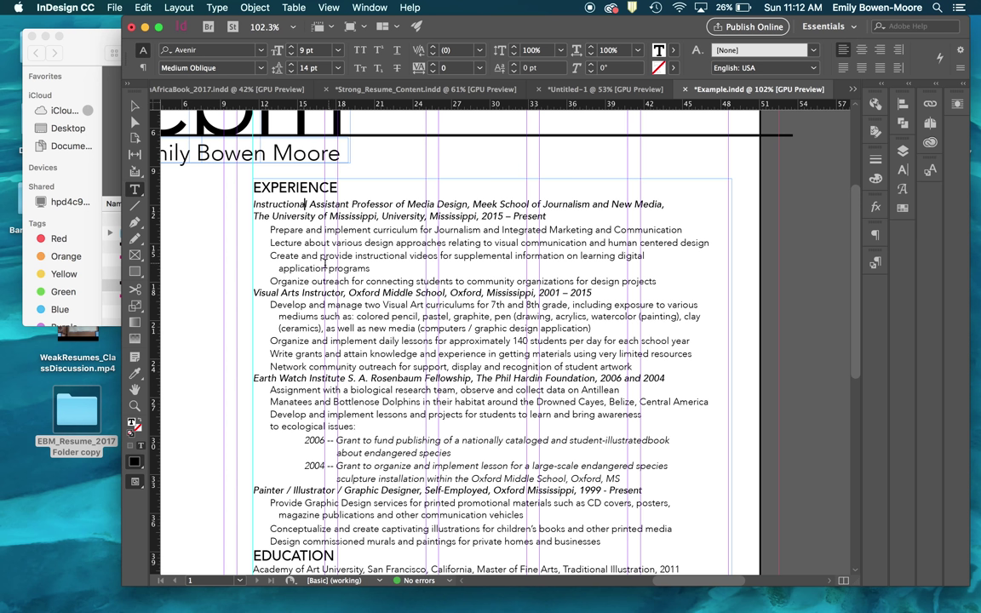
Try 11 pt leading on the application programs line, then undo it.
{"action": "triple_click", "coordinate": [320, 271]}
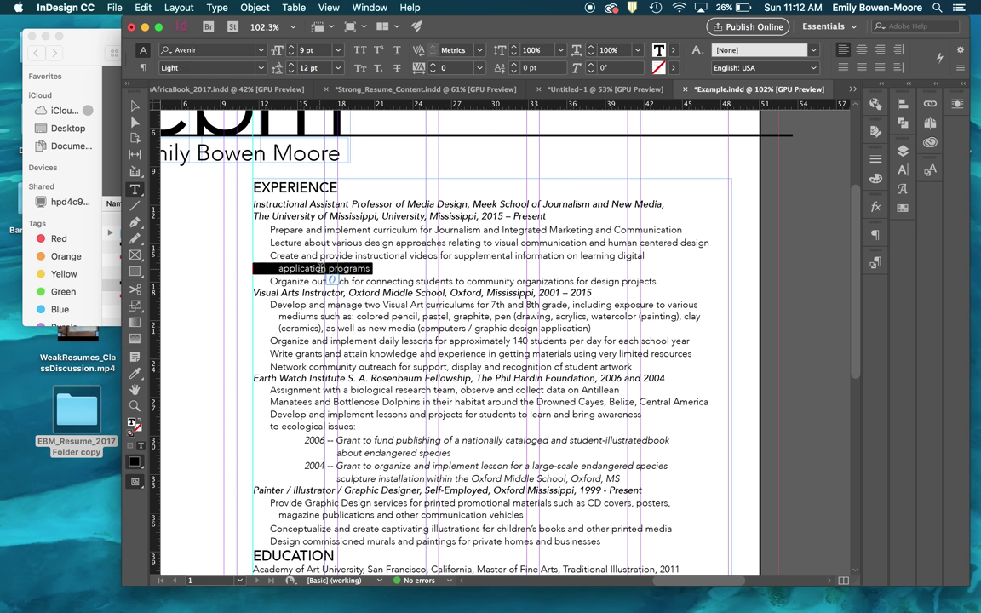
{"action": "left_click", "coordinate": [291, 71]}
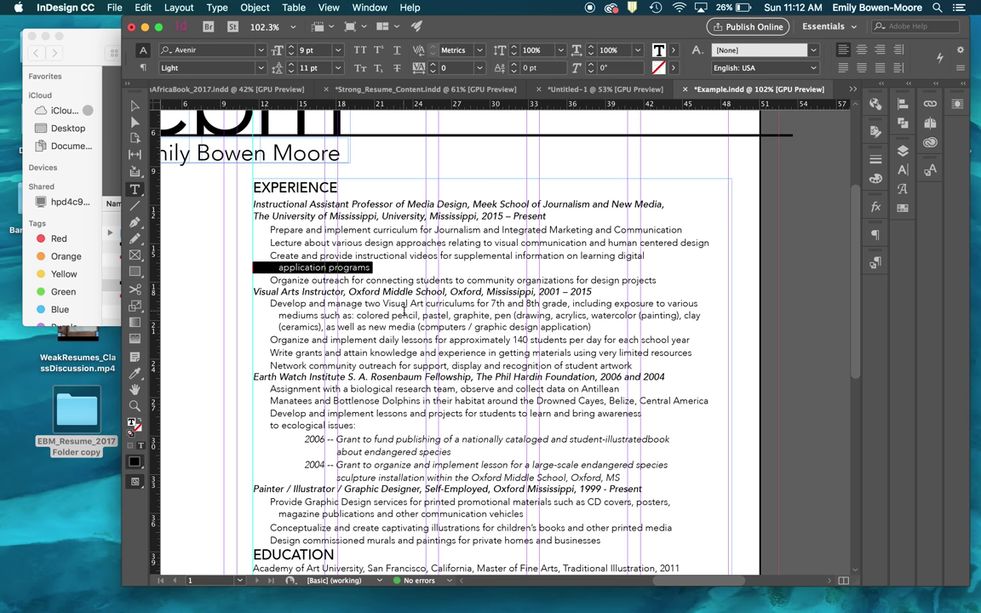
{"action": "left_click", "coordinate": [392, 315]}
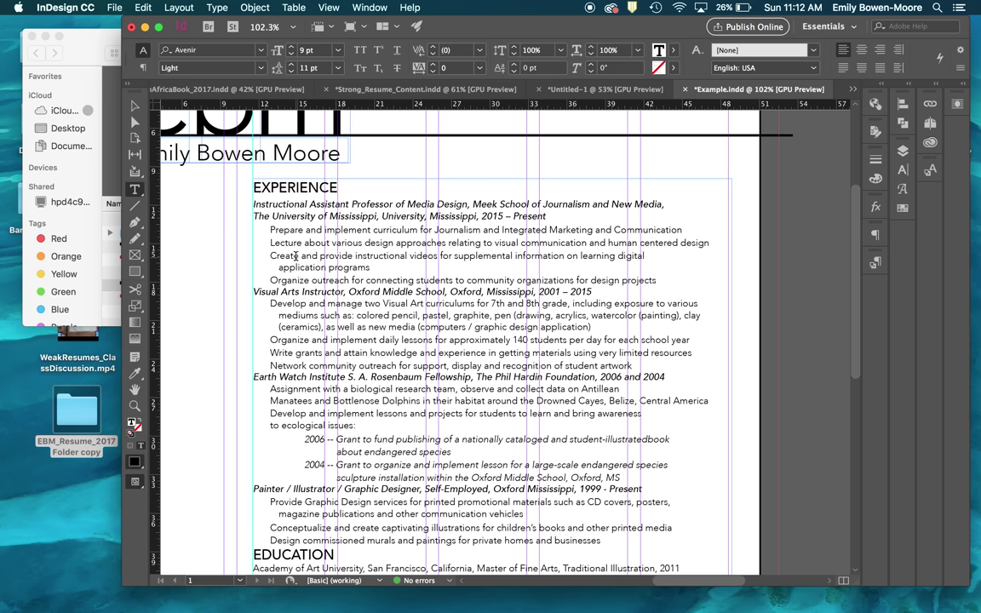
{"action": "key", "text": "super+z"}
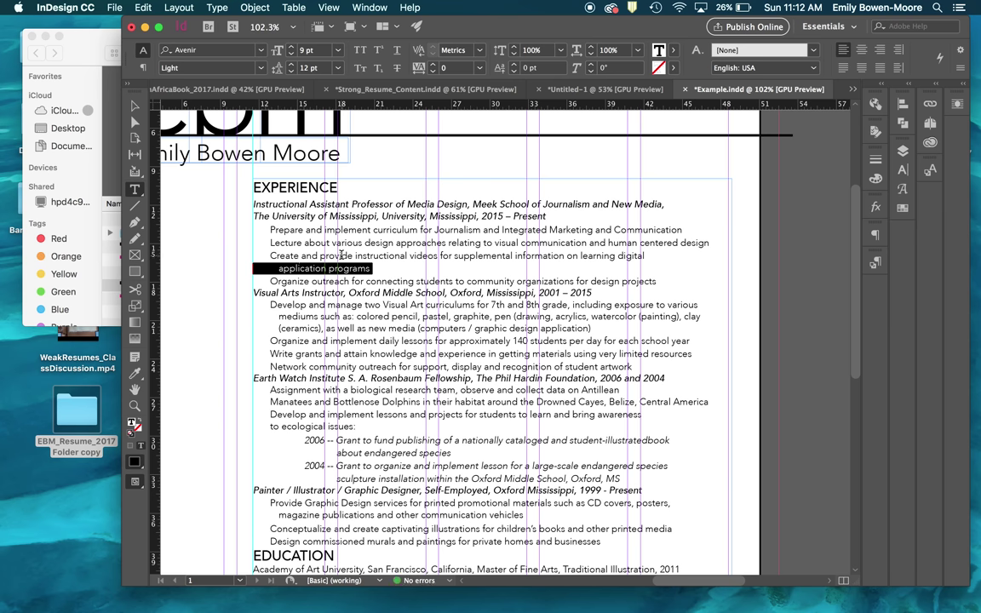
{"action": "left_click", "coordinate": [290, 272]}
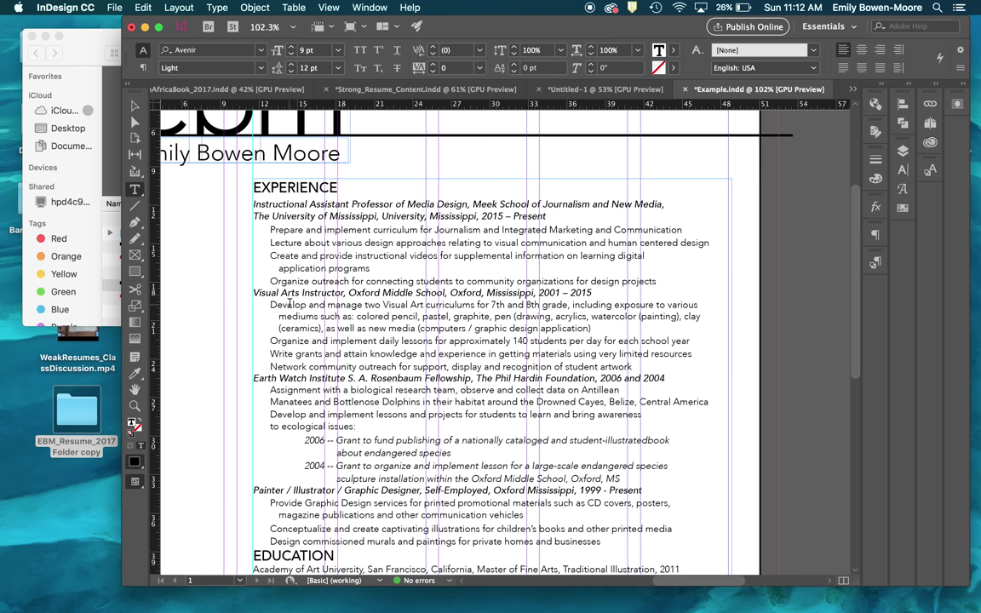
{"action": "triple_click", "coordinate": [282, 229]}
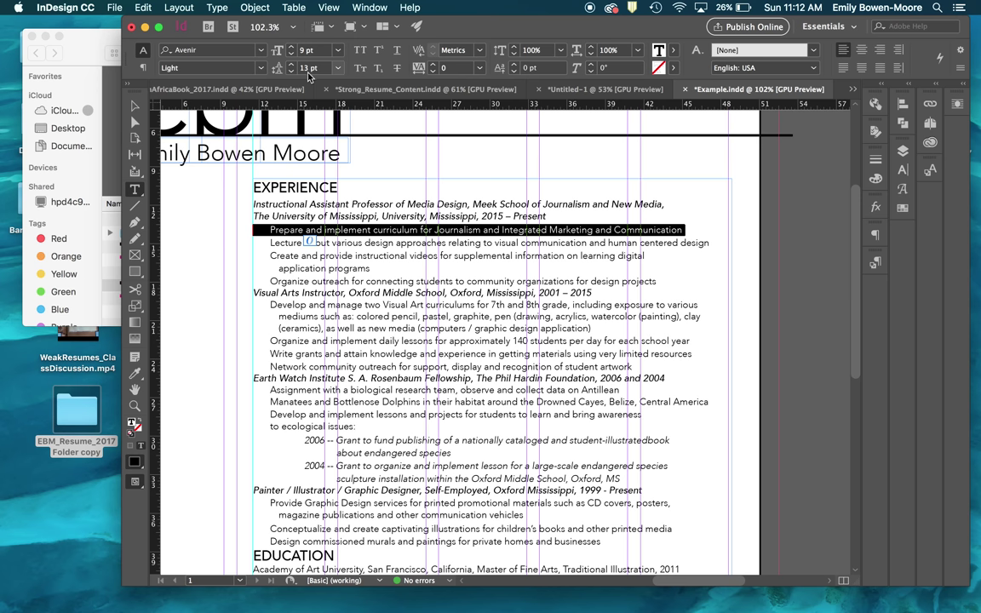
{"action": "left_click", "coordinate": [315, 305]}
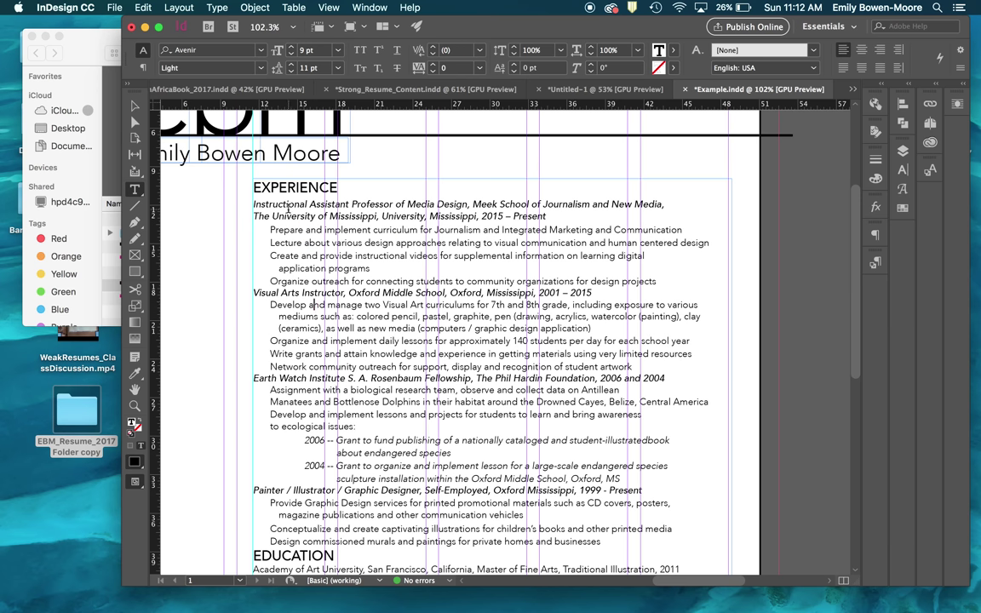
Set 13 pt leading on the Develop and manage, Assignment and Provide Graphic Design lines.
{"action": "triple_click", "coordinate": [303, 308]}
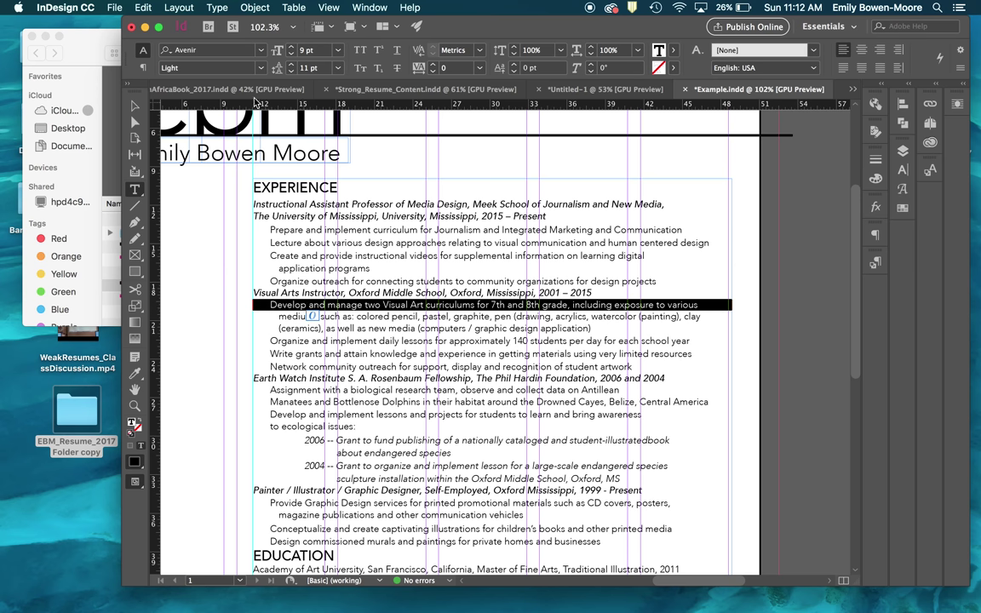
{"action": "left_click", "coordinate": [290, 64]}
{"action": "left_click", "coordinate": [291, 65]}
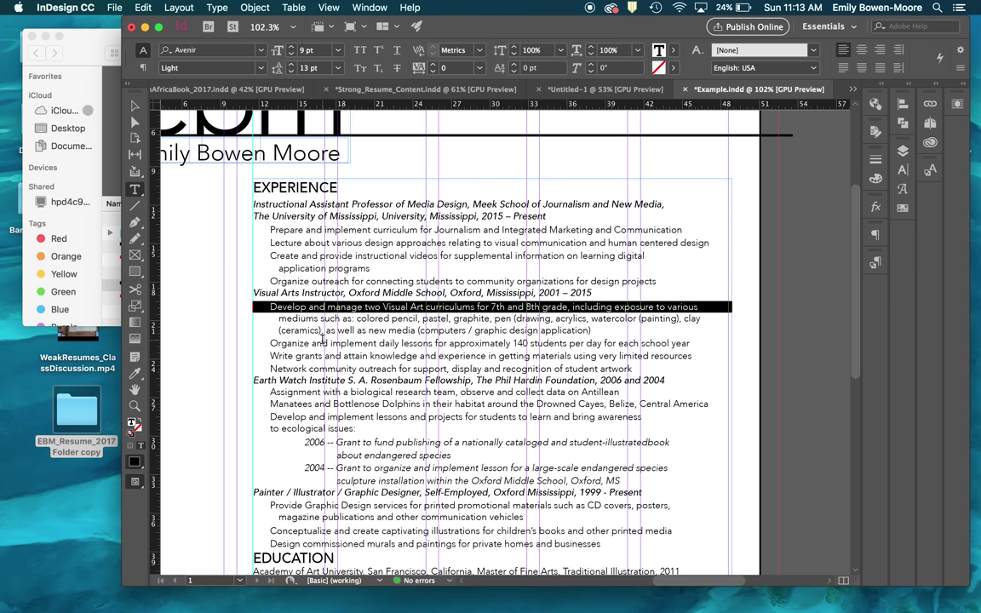
{"action": "double_click", "coordinate": [332, 392]}
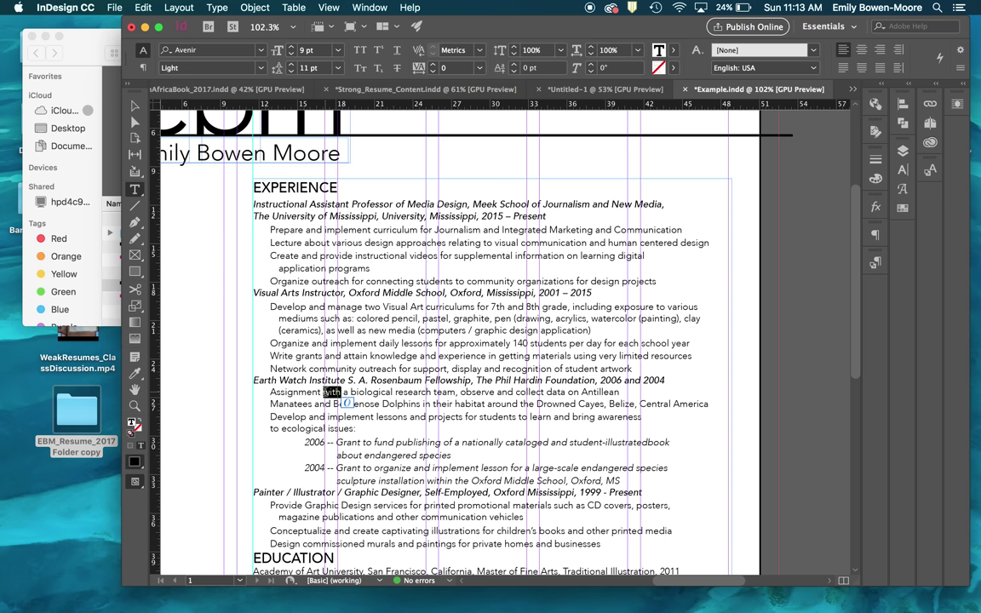
{"action": "triple_click", "coordinate": [333, 392]}
{"action": "key", "text": "alt+Down"}
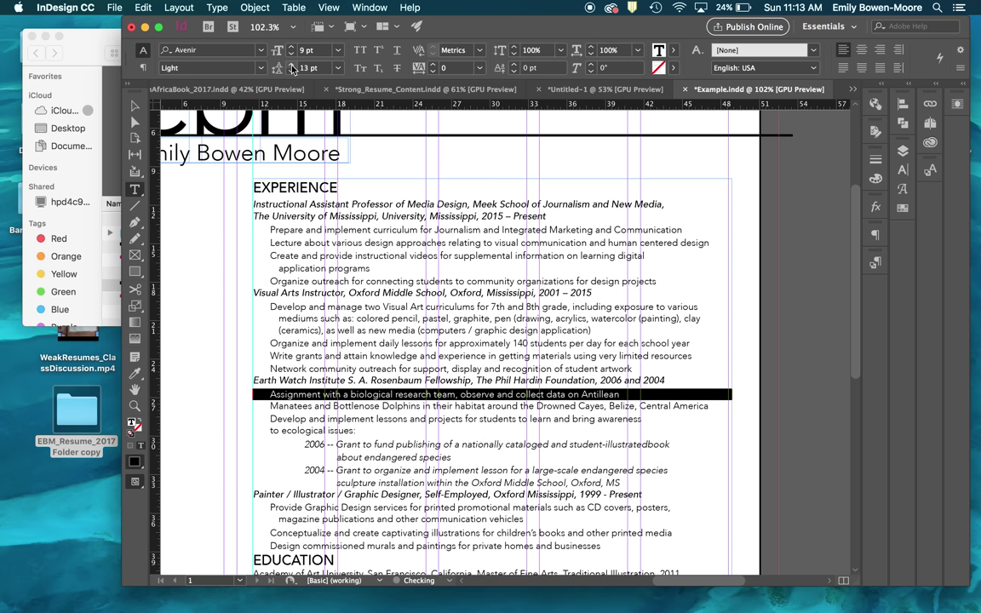
{"action": "scroll", "coordinate": [326, 380], "scroll_direction": "down", "scroll_amount": 3}
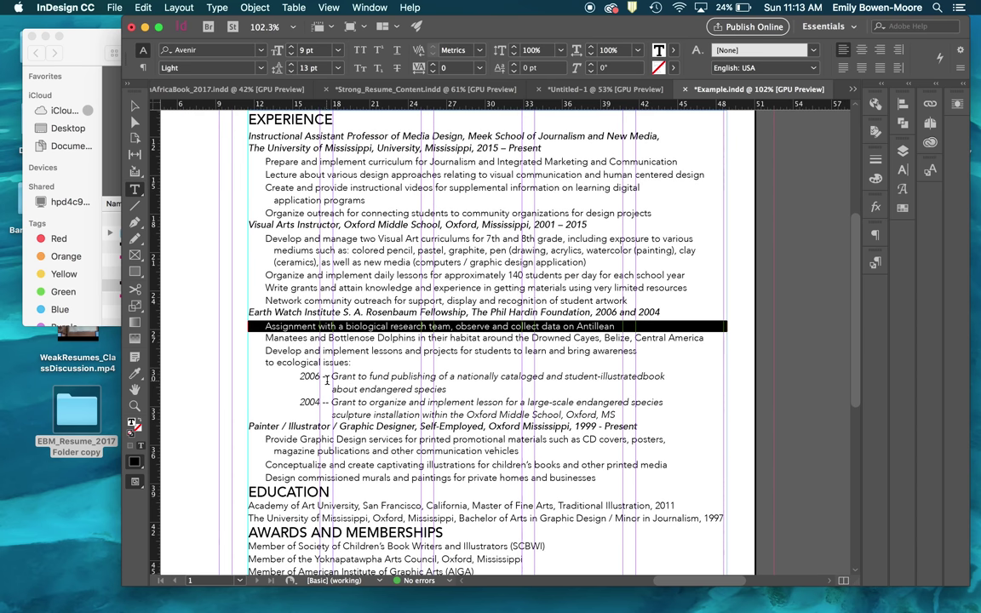
{"action": "triple_click", "coordinate": [338, 439]}
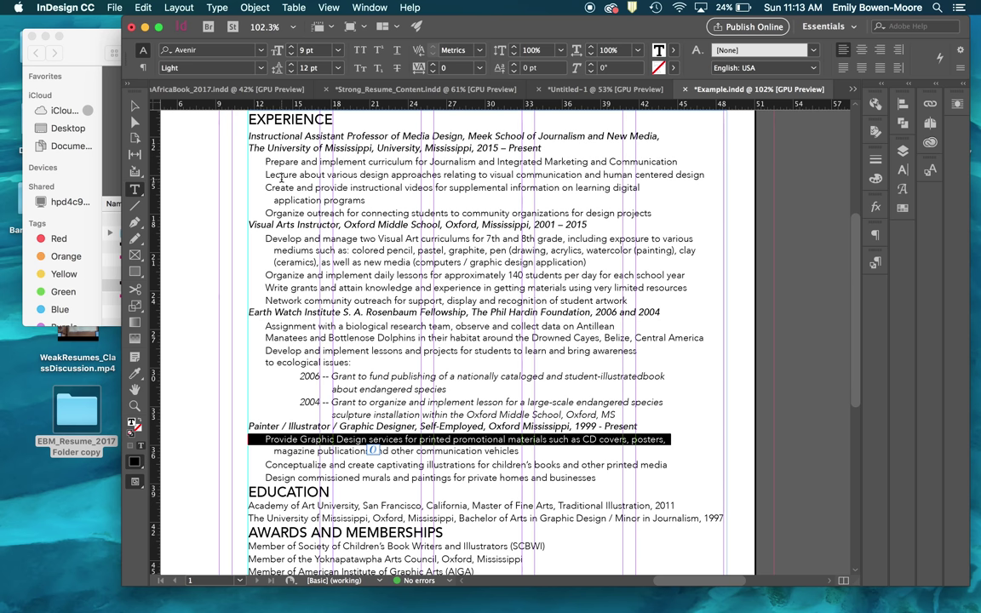
{"action": "left_click", "coordinate": [290, 65]}
{"action": "left_click", "coordinate": [290, 65]}
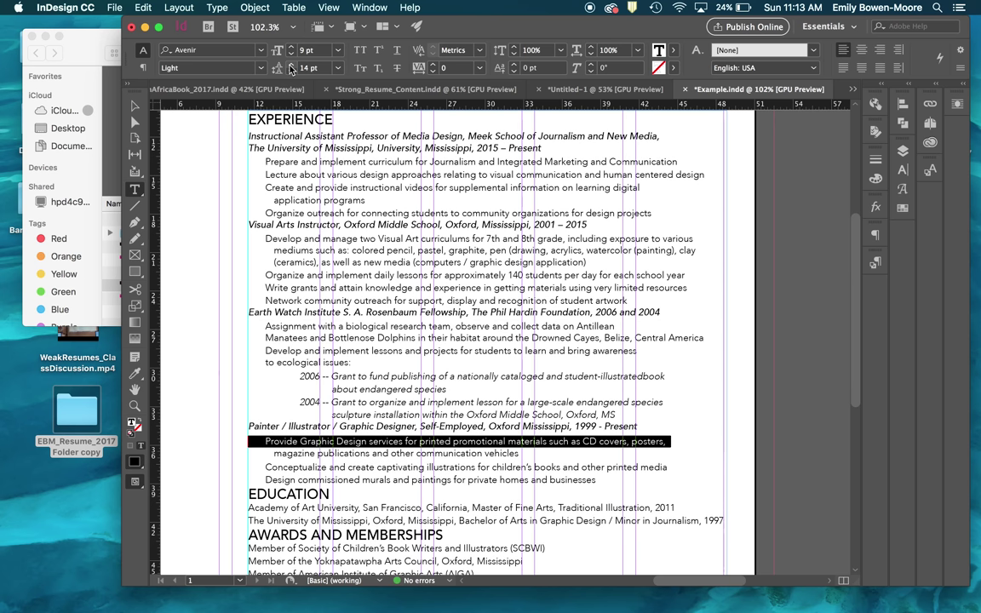
{"action": "left_click", "coordinate": [291, 71]}
Raise the Visual Arts Instructor job title's leading to 18 pt.
{"action": "left_click", "coordinate": [324, 372]}
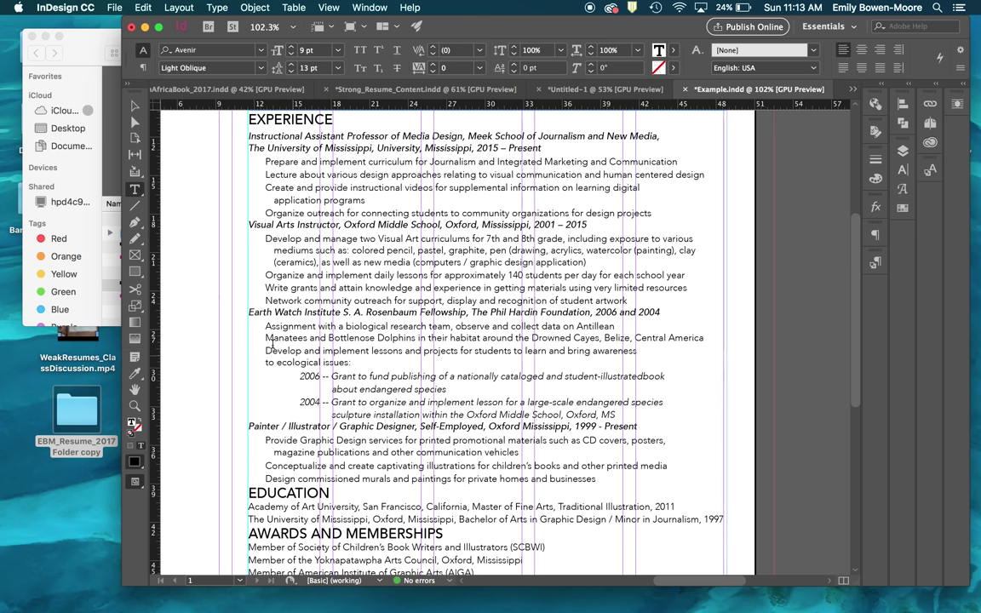
{"action": "scroll", "coordinate": [297, 149], "scroll_direction": "up", "scroll_amount": 3}
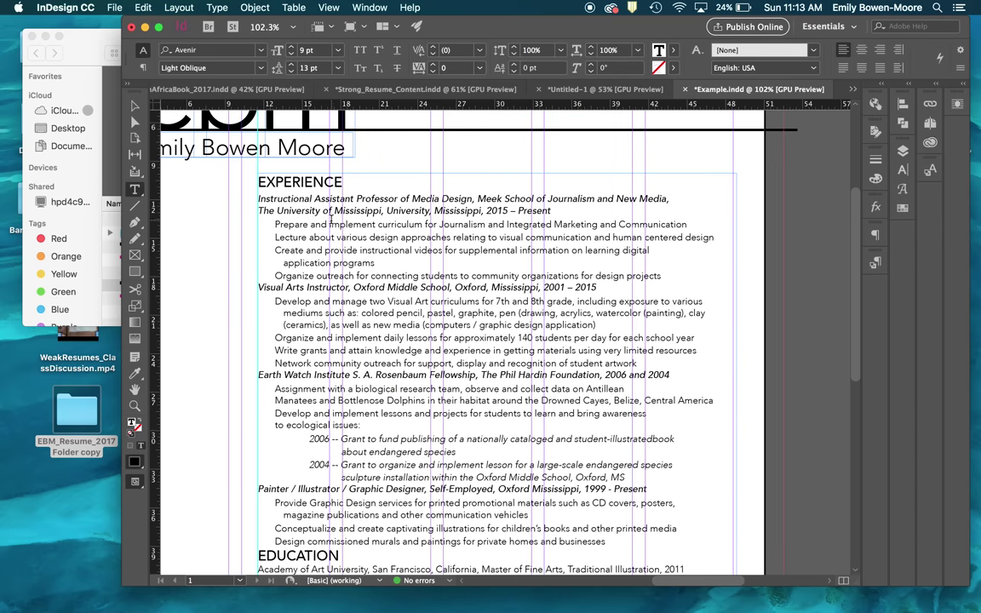
{"action": "scroll", "coordinate": [297, 149], "scroll_direction": "down", "scroll_amount": 5}
{"action": "scroll", "coordinate": [331, 219], "scroll_direction": "up", "scroll_amount": 2}
{"action": "scroll", "coordinate": [331, 220], "scroll_direction": "up", "scroll_amount": 3}
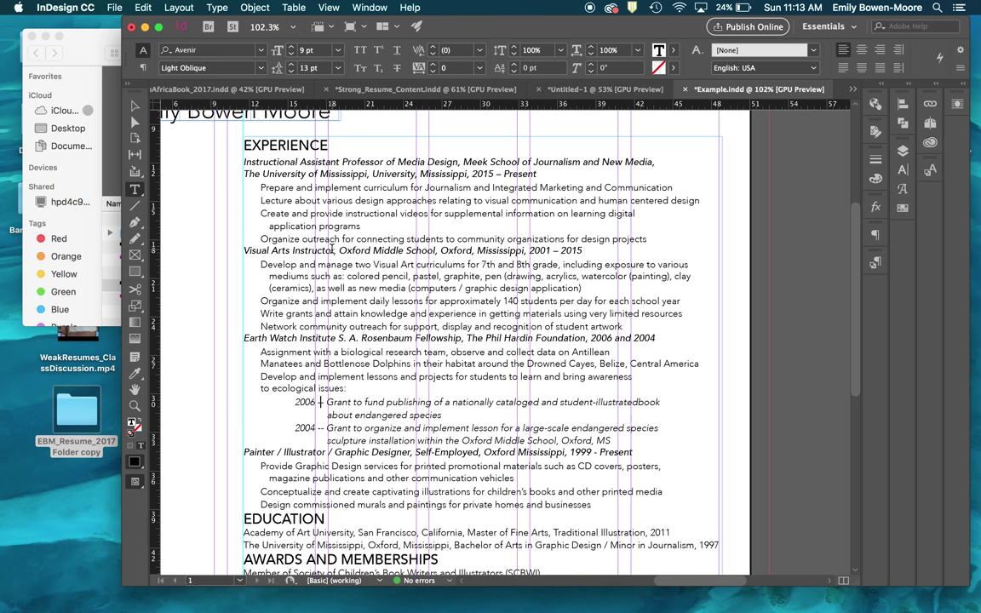
{"action": "double_click", "coordinate": [331, 250]}
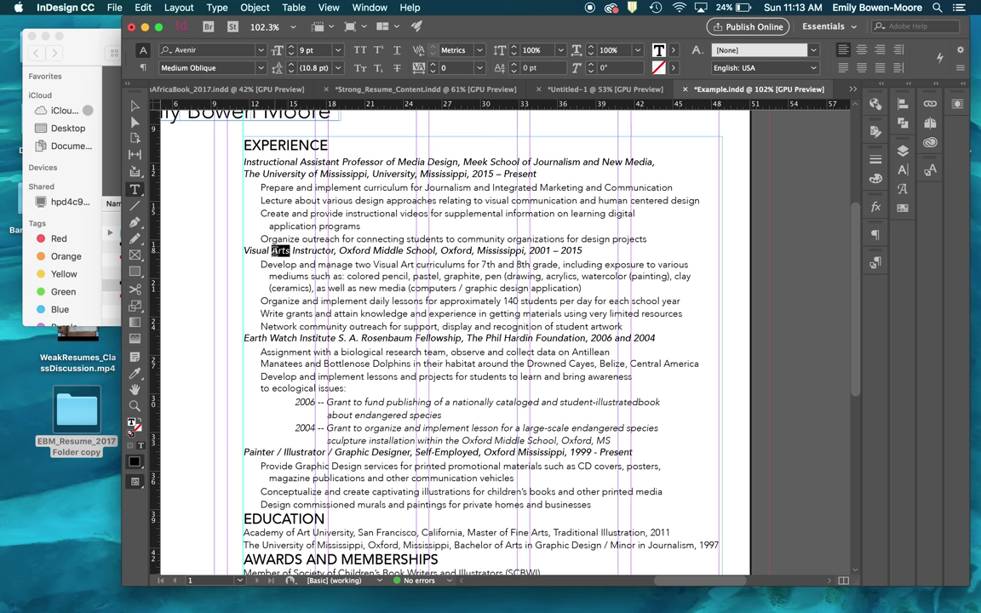
{"action": "triple_click", "coordinate": [274, 251]}
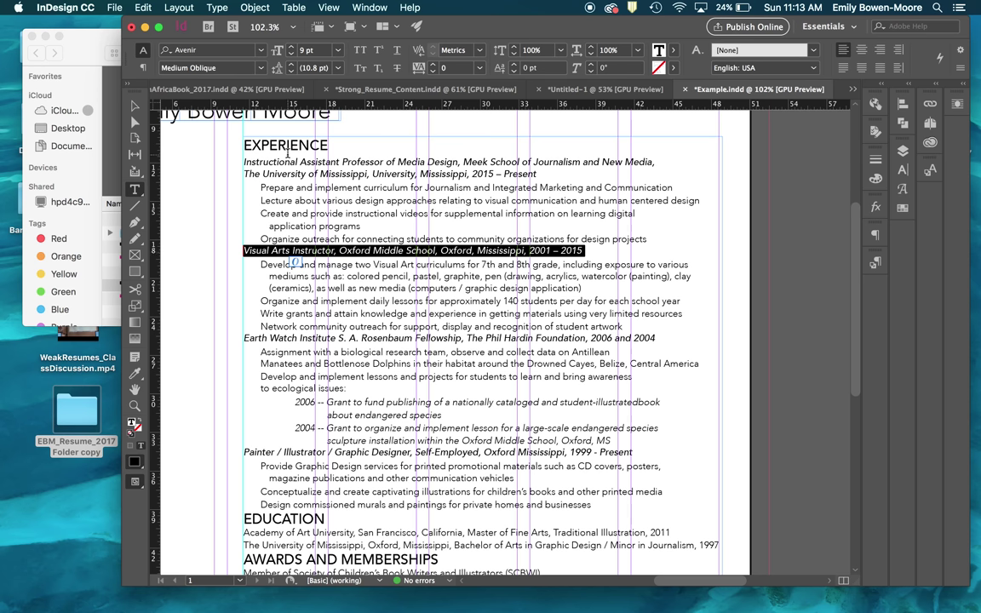
{"action": "left_click", "coordinate": [291, 64]}
{"action": "left_click", "coordinate": [291, 64]}
{"action": "left_click", "coordinate": [291, 64]}
{"action": "left_click", "coordinate": [291, 64]}
{"action": "left_click", "coordinate": [281, 229]}
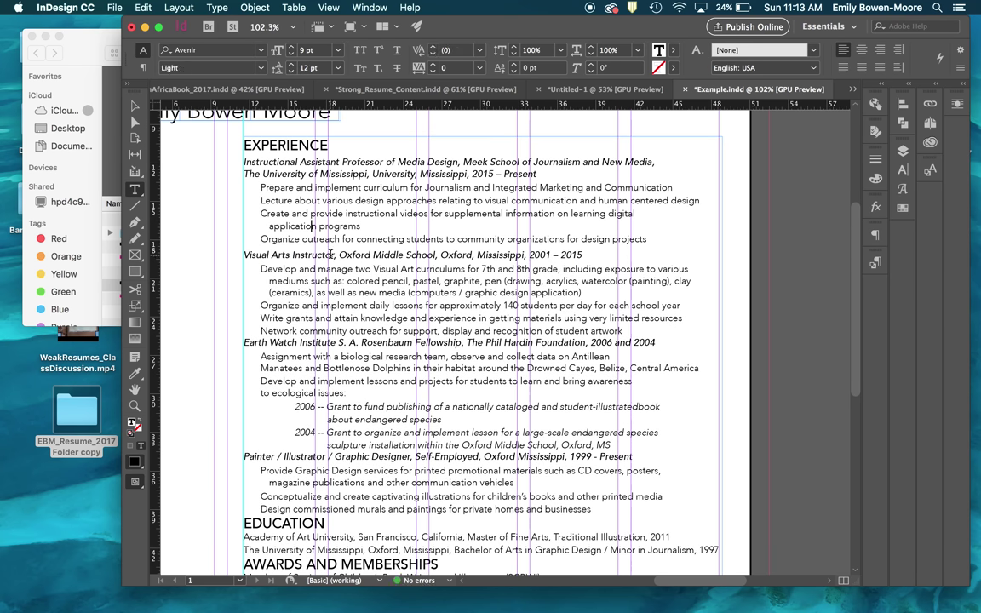
{"action": "triple_click", "coordinate": [330, 254]}
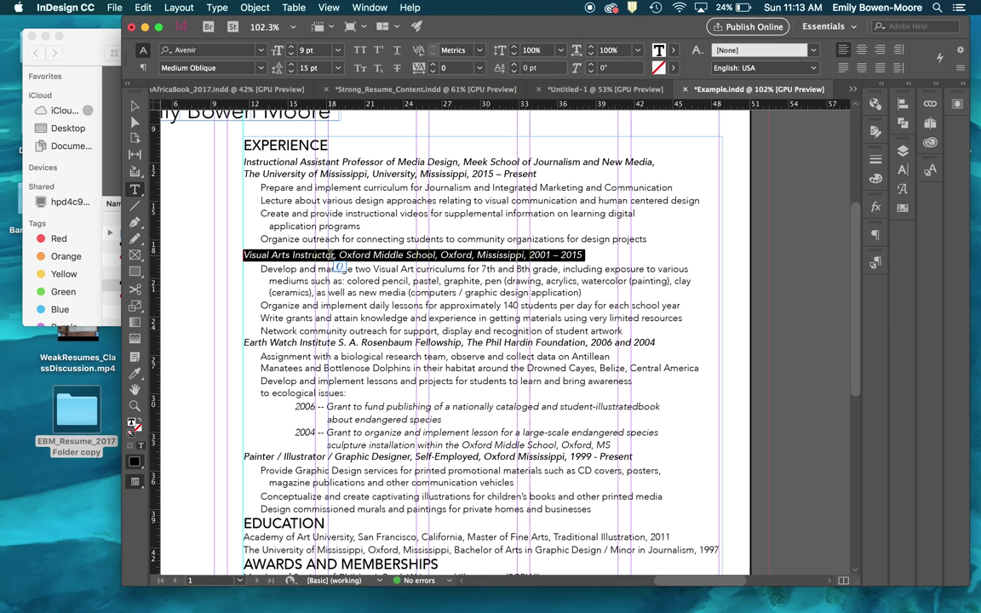
{"action": "left_click", "coordinate": [291, 64]}
{"action": "left_click", "coordinate": [291, 64]}
{"action": "left_click", "coordinate": [291, 64]}
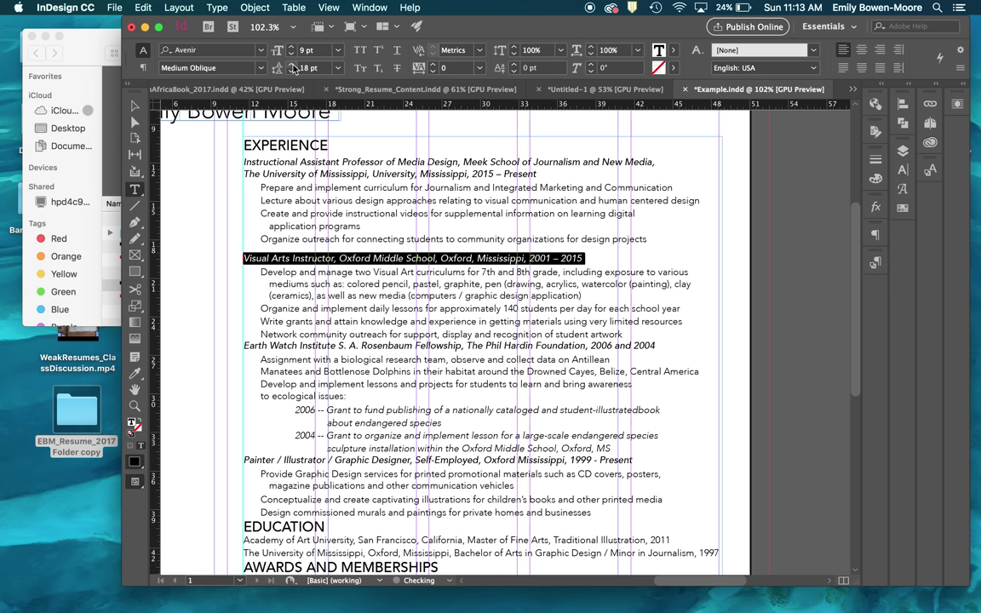
Raise the Earth Watch and Painter / Illustrator job titles' leading to 18 pt.
{"action": "double_click", "coordinate": [316, 345]}
{"action": "triple_click", "coordinate": [317, 345]}
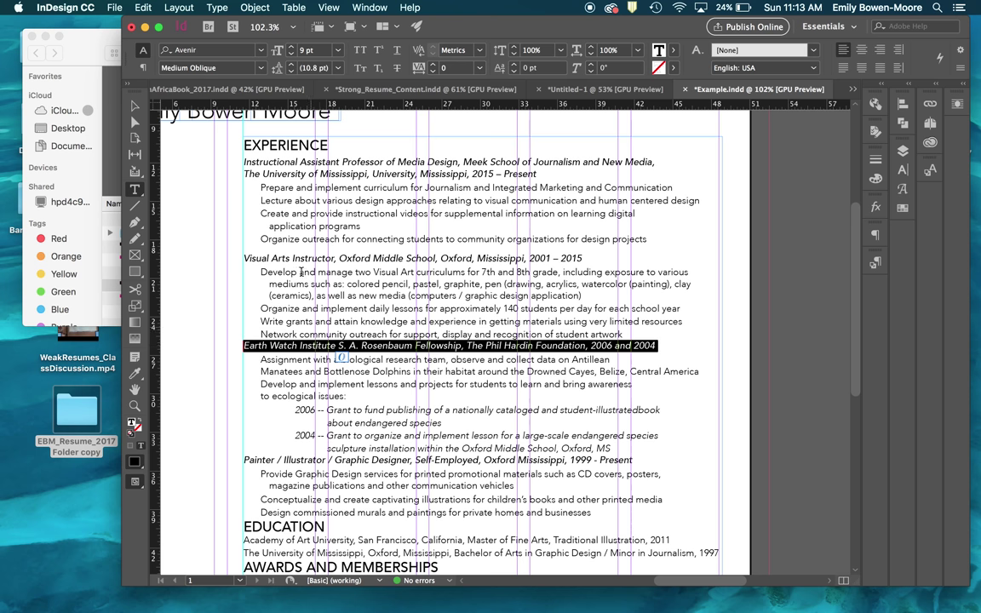
{"action": "left_click", "coordinate": [291, 64]}
{"action": "left_click", "coordinate": [291, 65]}
{"action": "left_click", "coordinate": [291, 65]}
{"action": "left_click", "coordinate": [291, 65]}
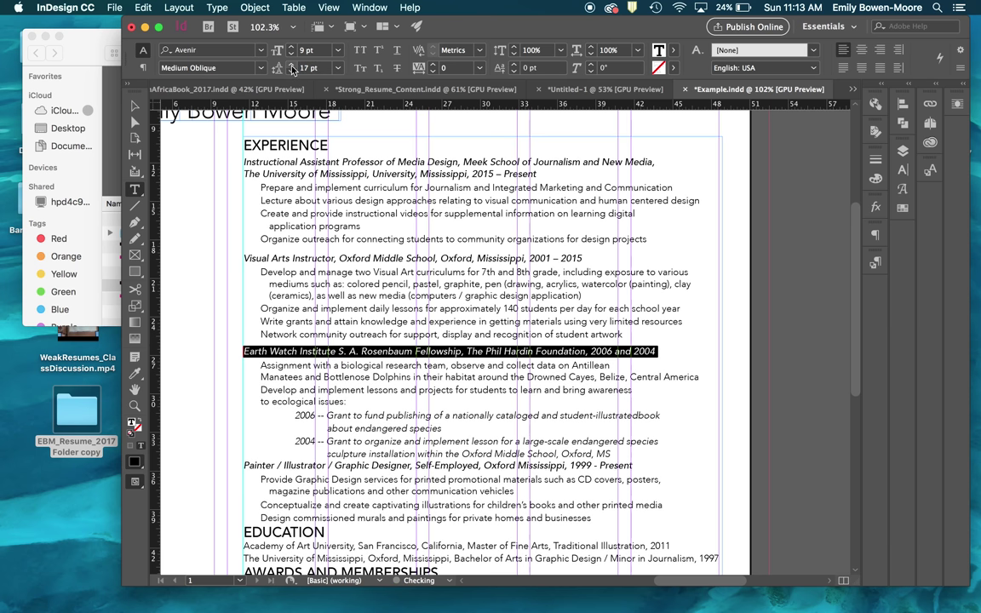
{"action": "left_click", "coordinate": [291, 65]}
{"action": "left_click", "coordinate": [291, 64]}
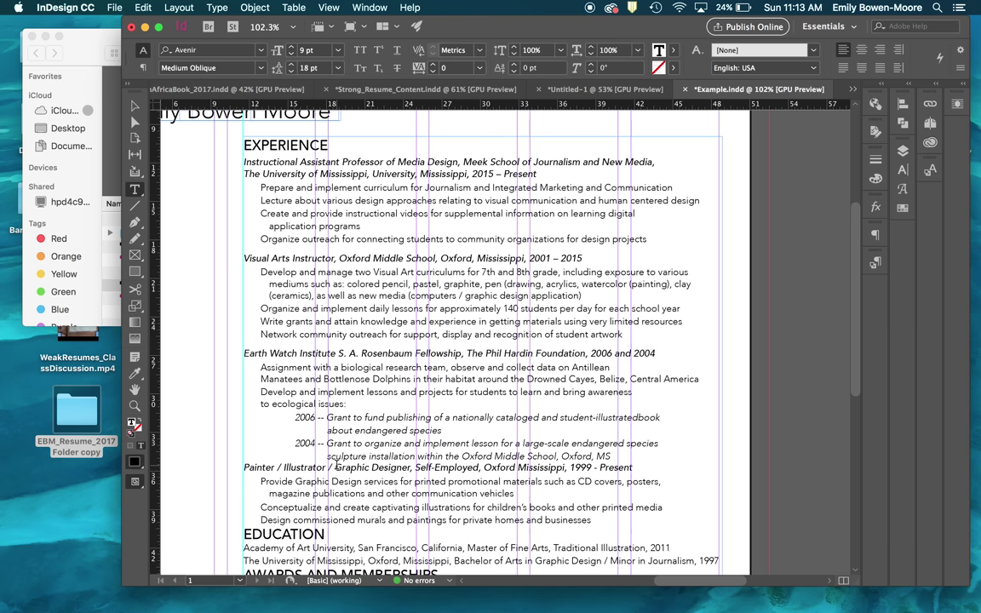
{"action": "triple_click", "coordinate": [337, 466]}
{"action": "left_click", "coordinate": [291, 64]}
{"action": "left_click", "coordinate": [291, 64]}
{"action": "left_click", "coordinate": [291, 64]}
{"action": "left_click", "coordinate": [291, 63]}
{"action": "left_click", "coordinate": [291, 64]}
{"action": "left_click", "coordinate": [325, 413]}
Scroll down to the lower résumé sections and select the EDUCATION heading.
{"action": "scroll", "coordinate": [362, 459], "scroll_direction": "down", "scroll_amount": 5}
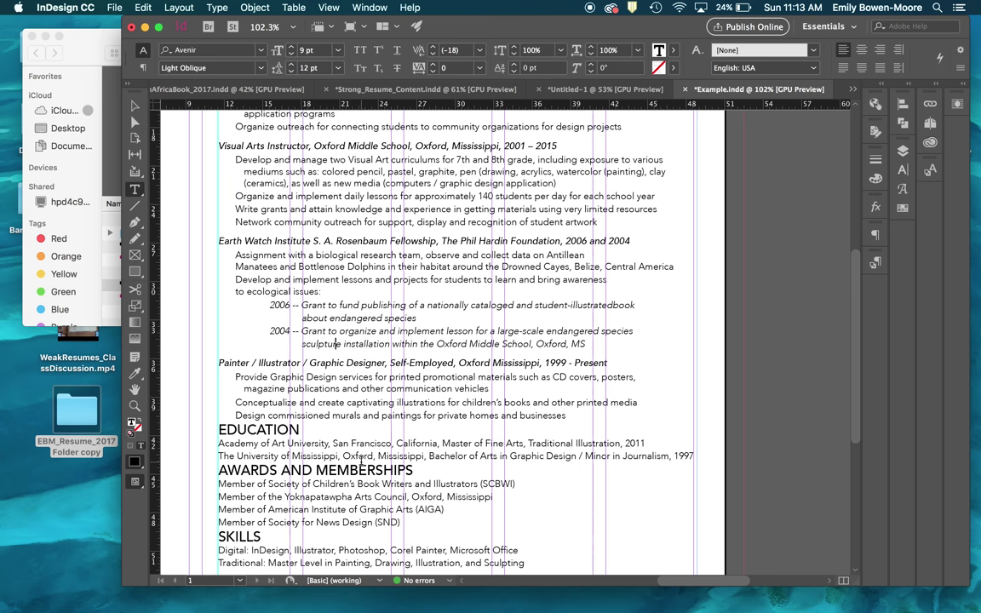
{"action": "scroll", "coordinate": [362, 460], "scroll_direction": "down", "scroll_amount": 1}
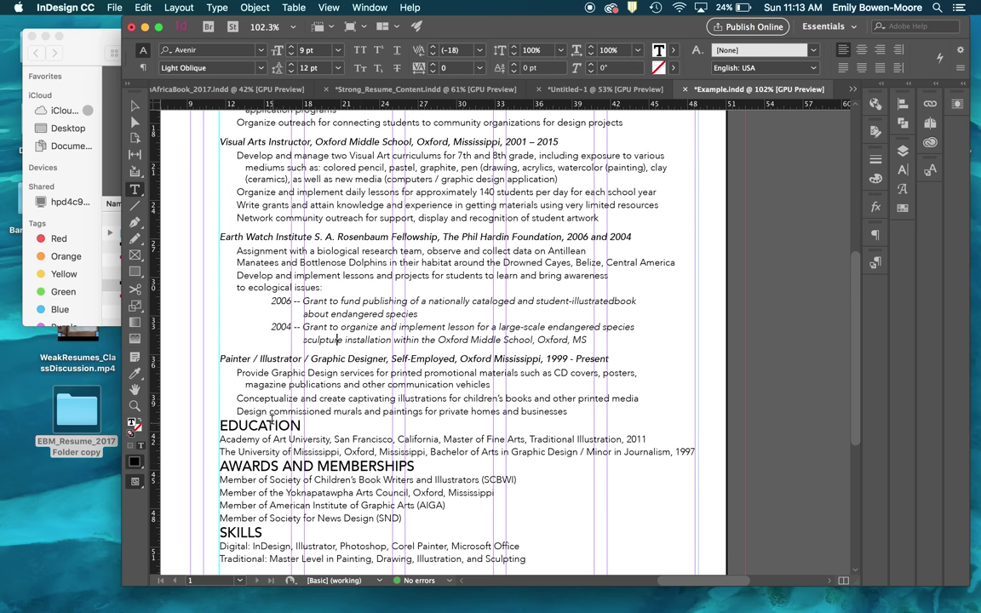
{"action": "scroll", "coordinate": [273, 423], "scroll_direction": "down", "scroll_amount": 3}
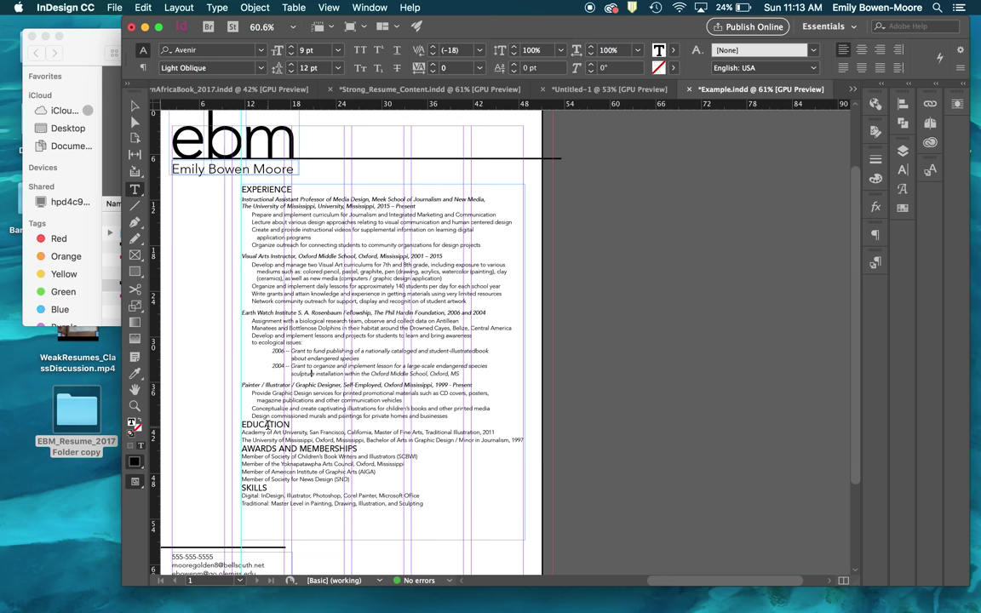
{"action": "double_click", "coordinate": [267, 423]}
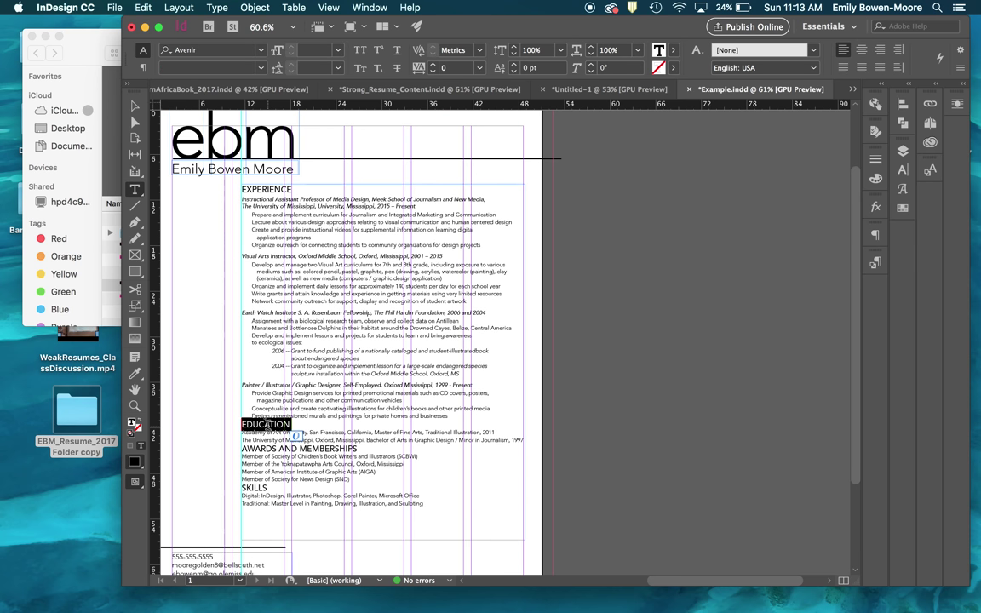
Raise the EDUCATION heading's leading to 24 pt.
{"action": "left_click", "coordinate": [268, 423]}
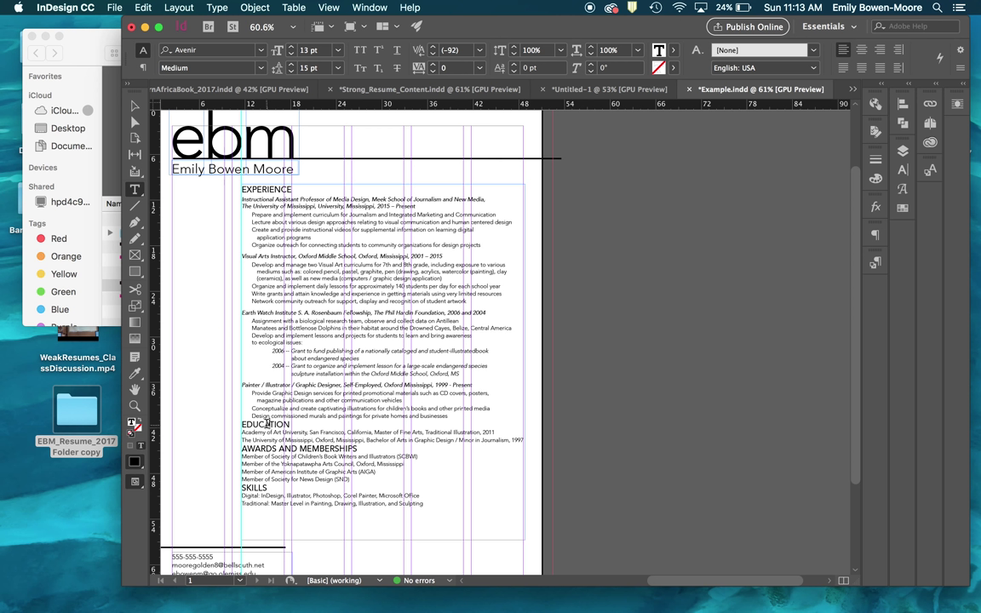
{"action": "double_click", "coordinate": [267, 423]}
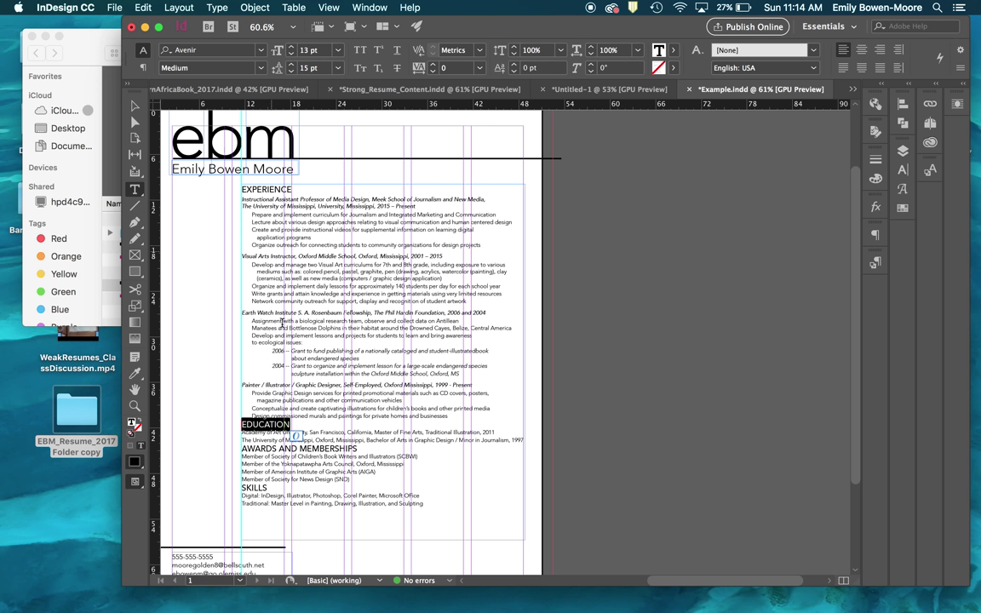
{"action": "left_click", "coordinate": [291, 65]}
{"action": "left_click", "coordinate": [291, 64]}
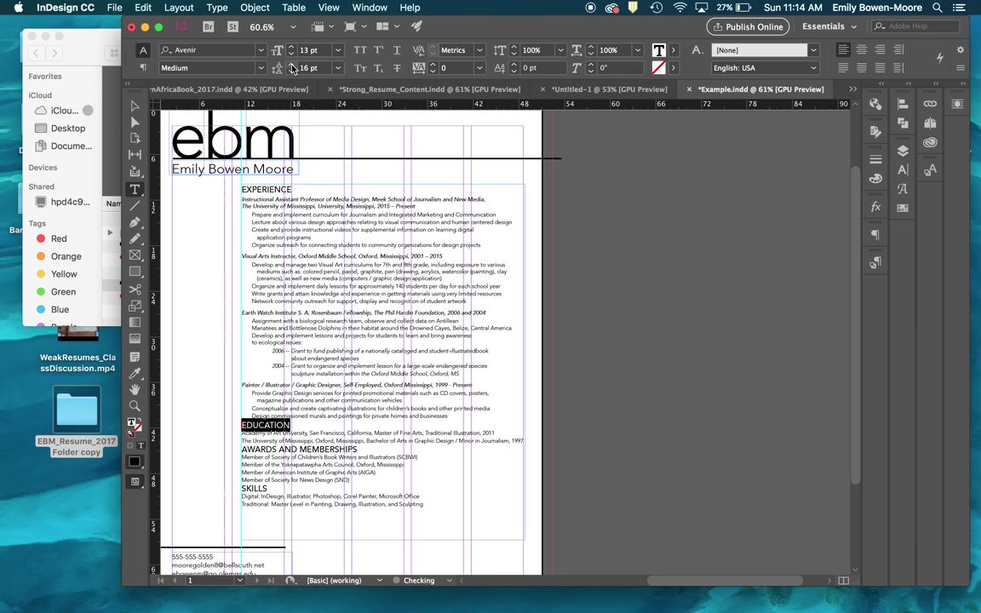
{"action": "left_click", "coordinate": [291, 65]}
{"action": "left_click", "coordinate": [292, 64]}
{"action": "left_click", "coordinate": [291, 65]}
{"action": "left_click", "coordinate": [291, 65]}
{"action": "left_click", "coordinate": [291, 65]}
{"action": "left_click", "coordinate": [291, 64]}
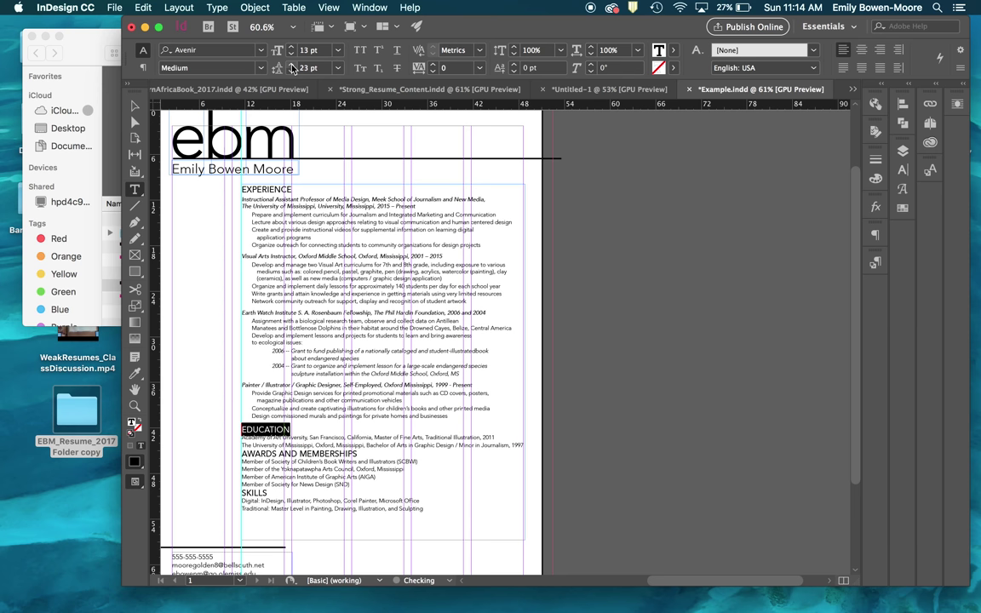
{"action": "left_click", "coordinate": [291, 65]}
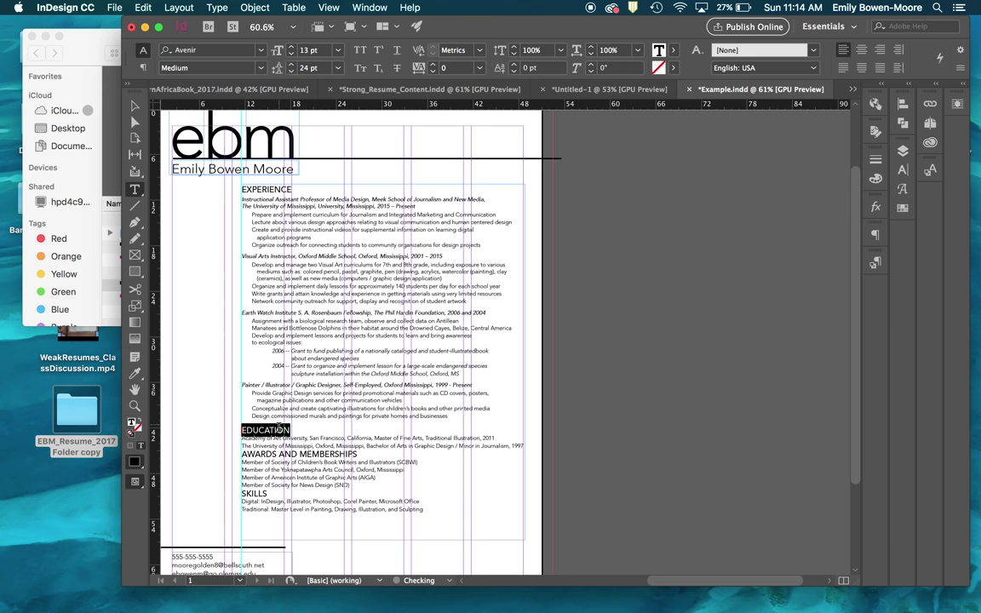
Set the AWARDS AND MEMBERSHIPS heading to 23 pt leading and SKILLS to 24 pt.
{"action": "left_click_drag", "start_coordinate": [242, 454], "coordinate": [358, 454]}
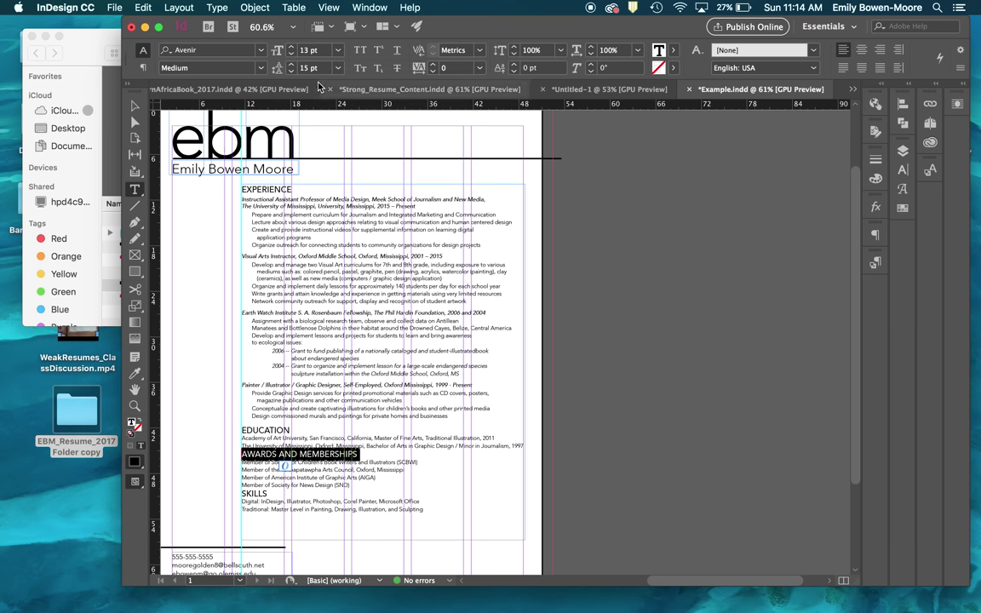
{"action": "left_click", "coordinate": [291, 65]}
{"action": "left_click", "coordinate": [291, 64]}
{"action": "left_click", "coordinate": [291, 65]}
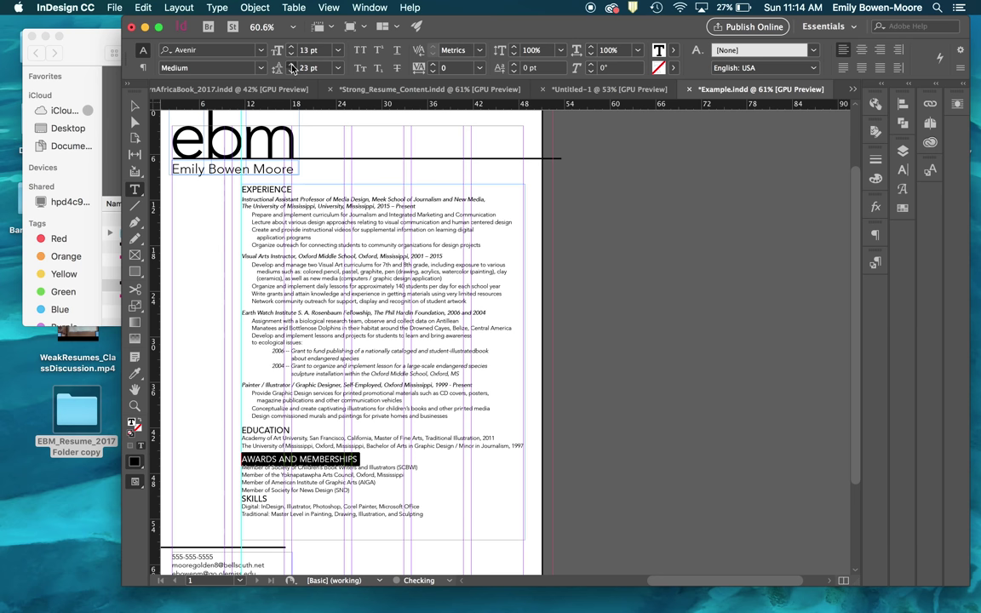
{"action": "left_click_drag", "start_coordinate": [243, 499], "coordinate": [267, 499]}
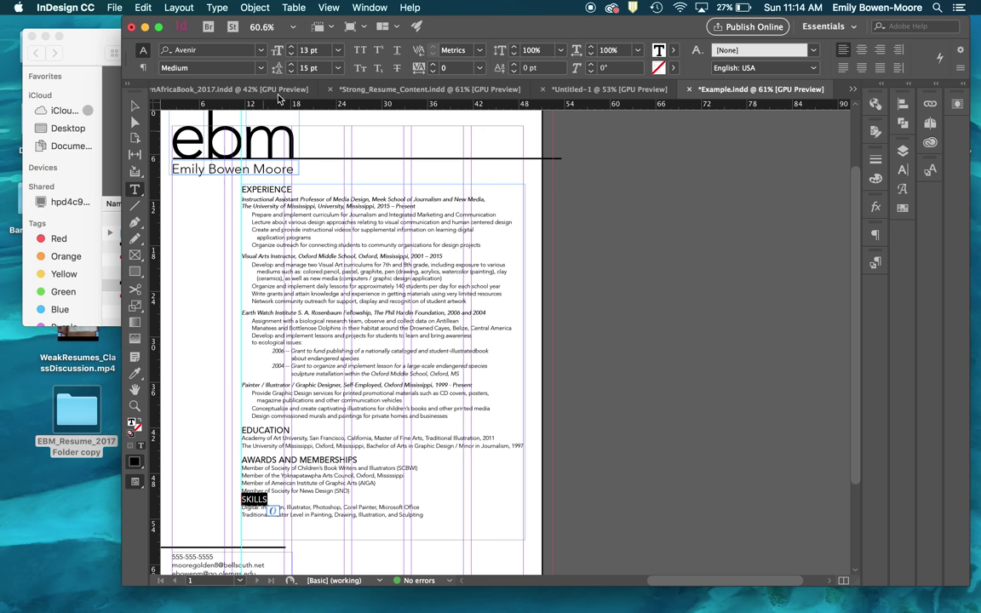
{"action": "left_click", "coordinate": [291, 65]}
{"action": "left_click", "coordinate": [291, 64]}
{"action": "left_click", "coordinate": [291, 65]}
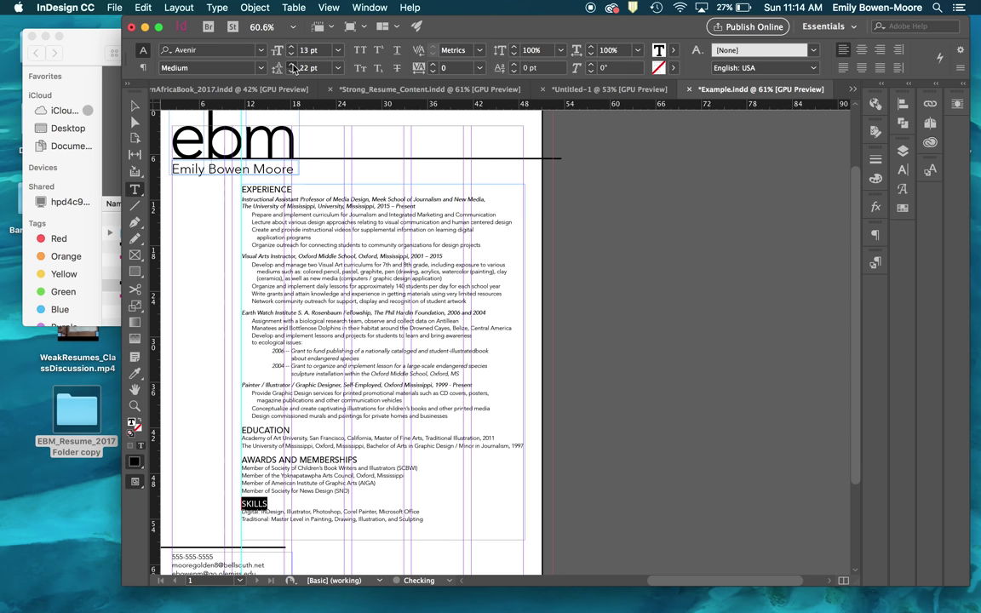
{"action": "left_click", "coordinate": [291, 65]}
{"action": "left_click", "coordinate": [291, 64]}
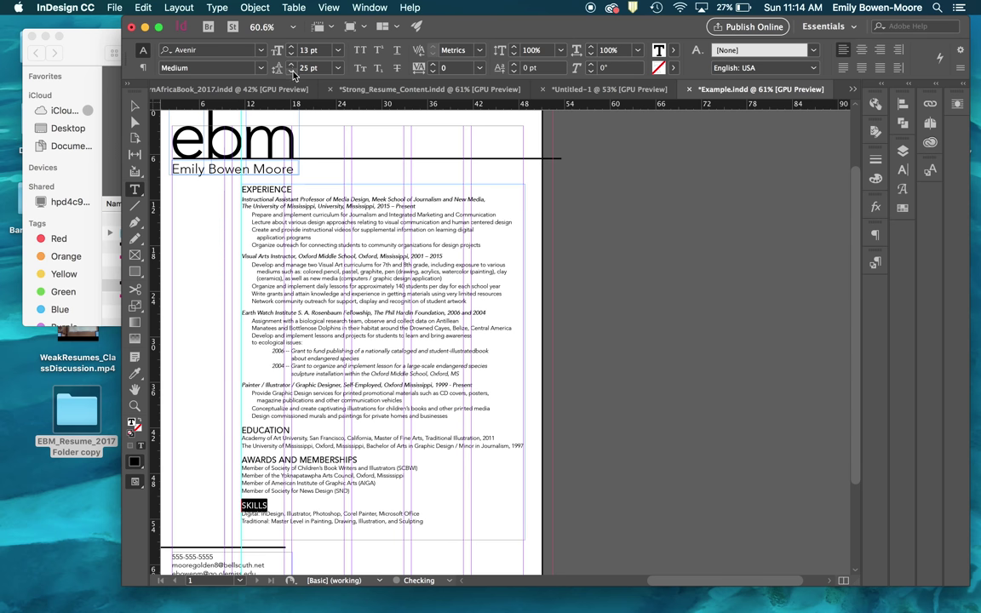
{"action": "left_click", "coordinate": [281, 483]}
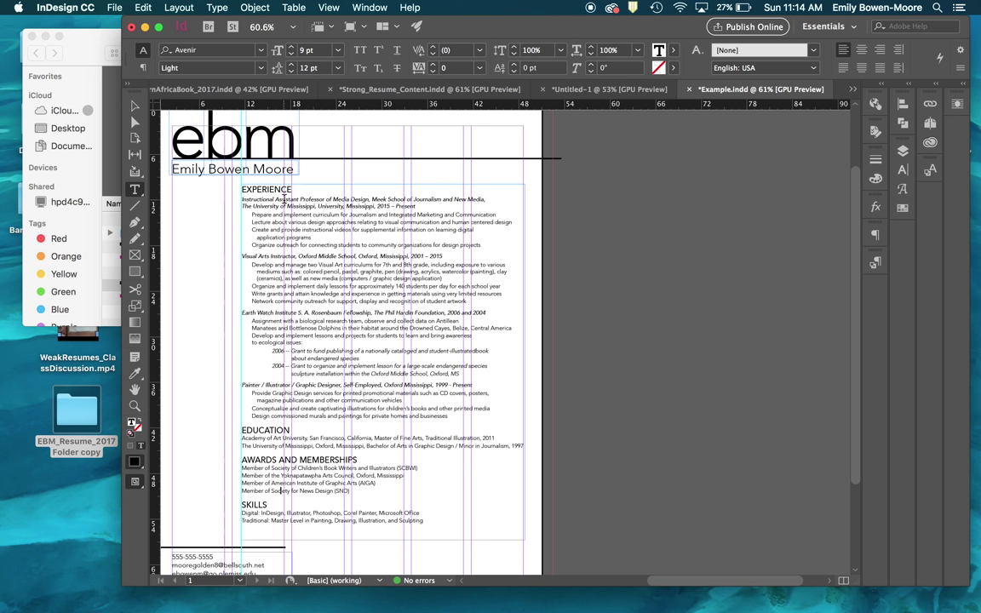
Increase leading on the Academy of Art University, SCBWI membership and Digital skills lines.
{"action": "left_click", "coordinate": [283, 198]}
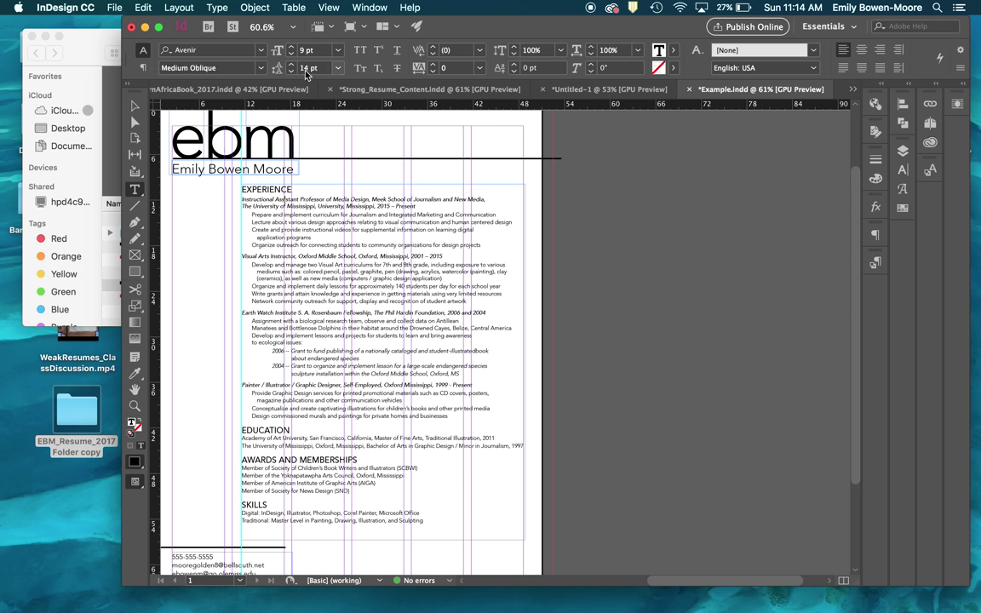
{"action": "triple_click", "coordinate": [253, 437]}
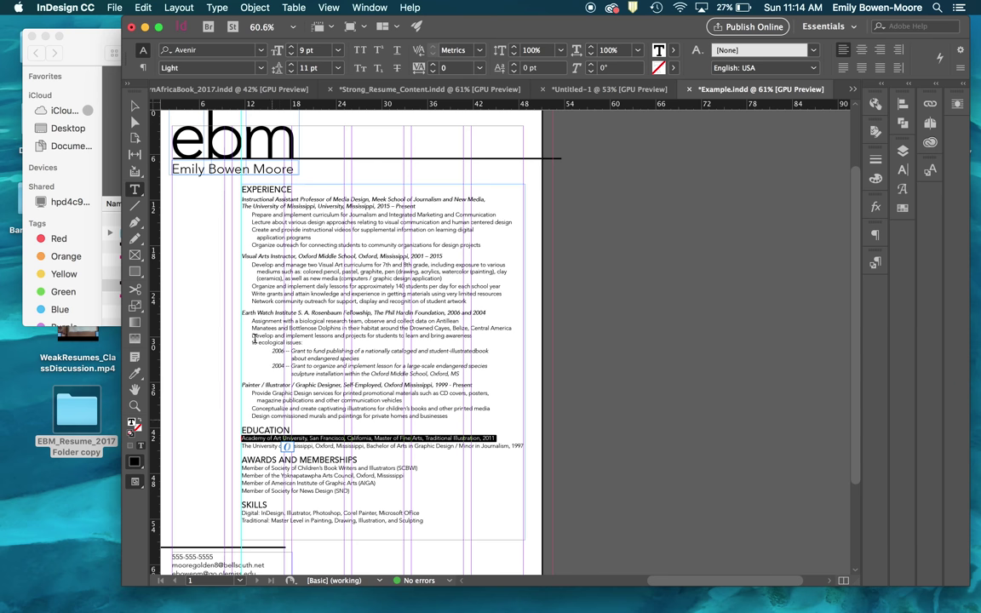
{"action": "left_click", "coordinate": [291, 65]}
{"action": "left_click", "coordinate": [292, 65]}
{"action": "left_click", "coordinate": [291, 65]}
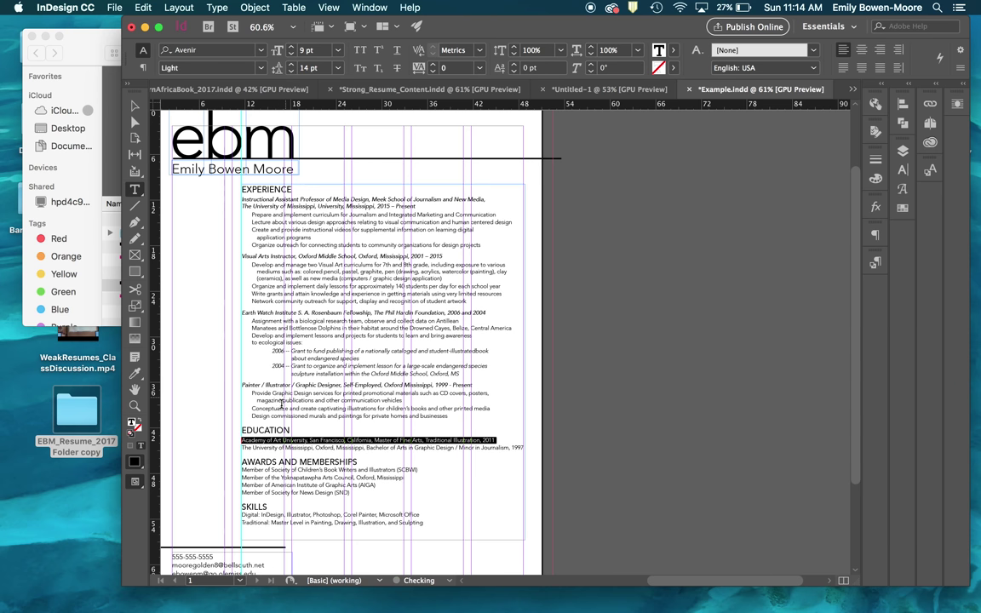
{"action": "double_click", "coordinate": [280, 470]}
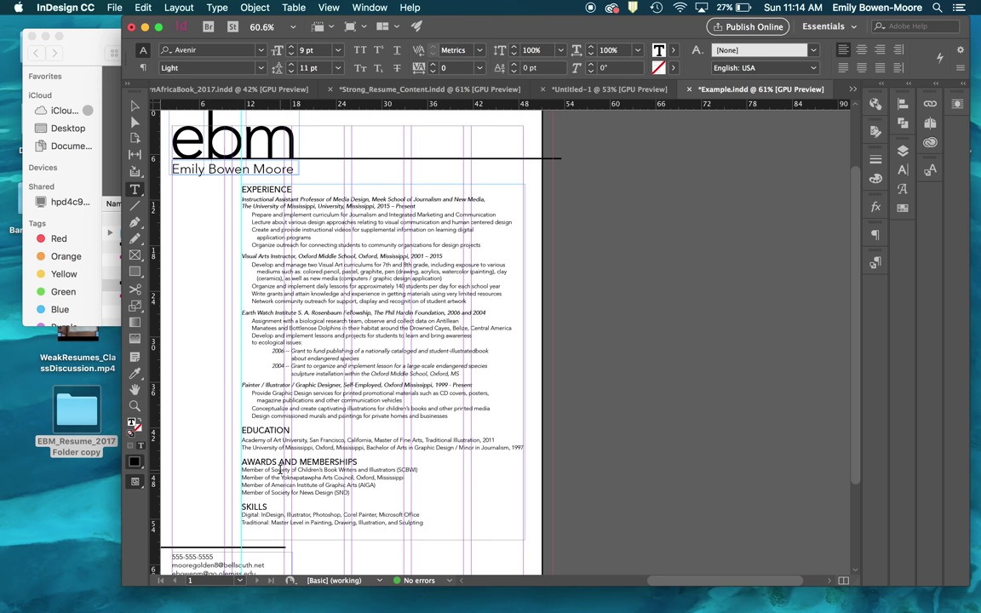
{"action": "triple_click", "coordinate": [280, 469]}
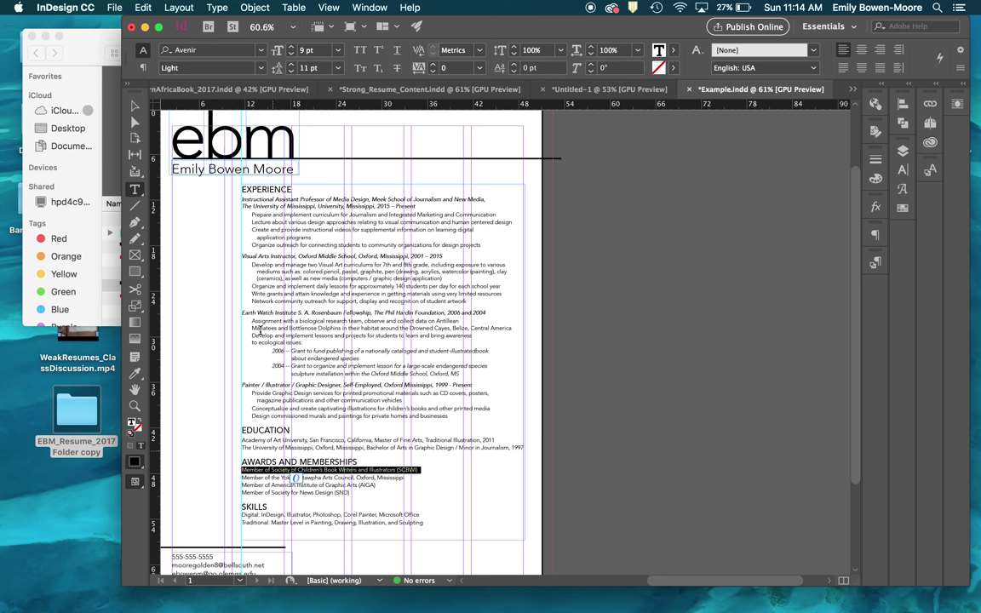
{"action": "left_click", "coordinate": [291, 65]}
{"action": "left_click", "coordinate": [291, 64]}
{"action": "left_click", "coordinate": [291, 65]}
{"action": "left_click", "coordinate": [291, 65]}
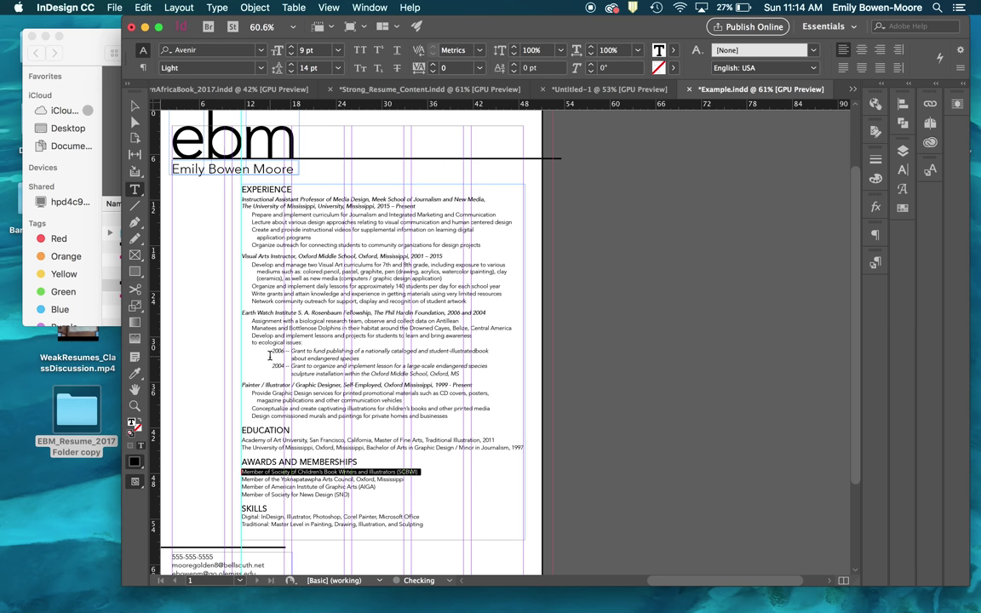
{"action": "triple_click", "coordinate": [267, 516]}
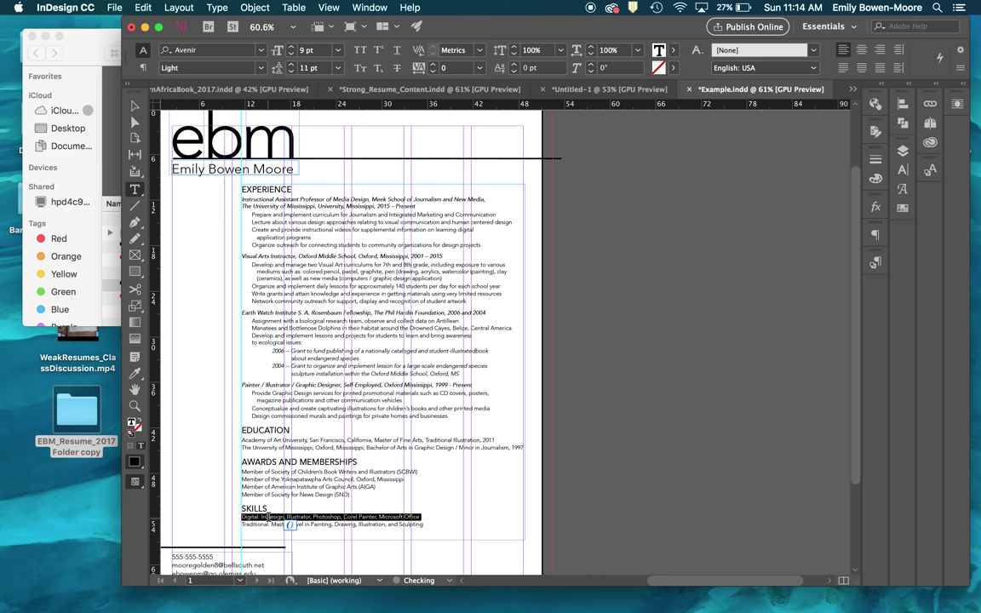
{"action": "left_click", "coordinate": [291, 65]}
{"action": "left_click", "coordinate": [291, 65]}
{"action": "left_click", "coordinate": [292, 65]}
{"action": "left_click", "coordinate": [291, 65]}
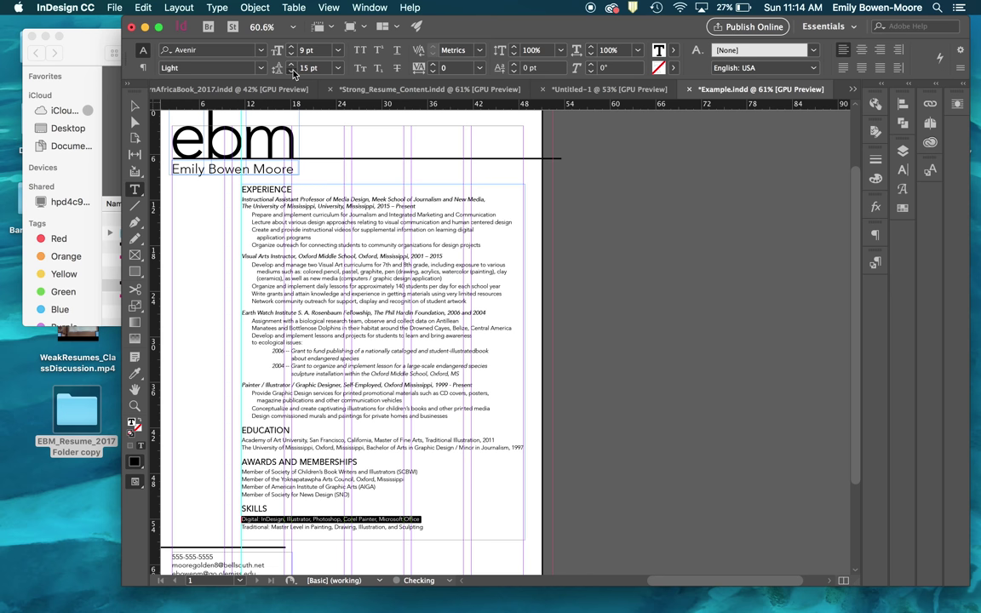
{"action": "left_click", "coordinate": [444, 506]}
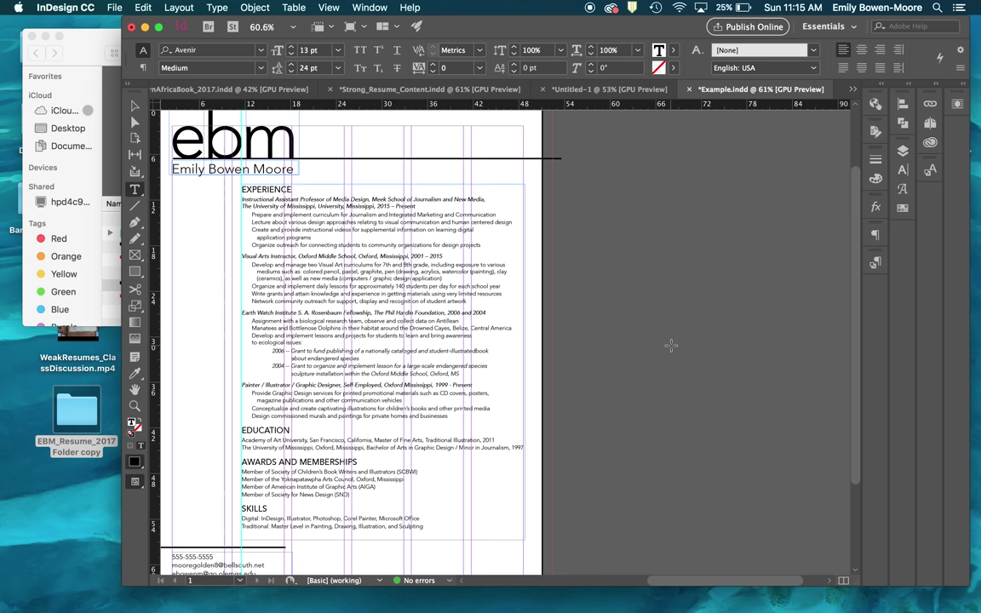
{"action": "key", "text": "Escape"}
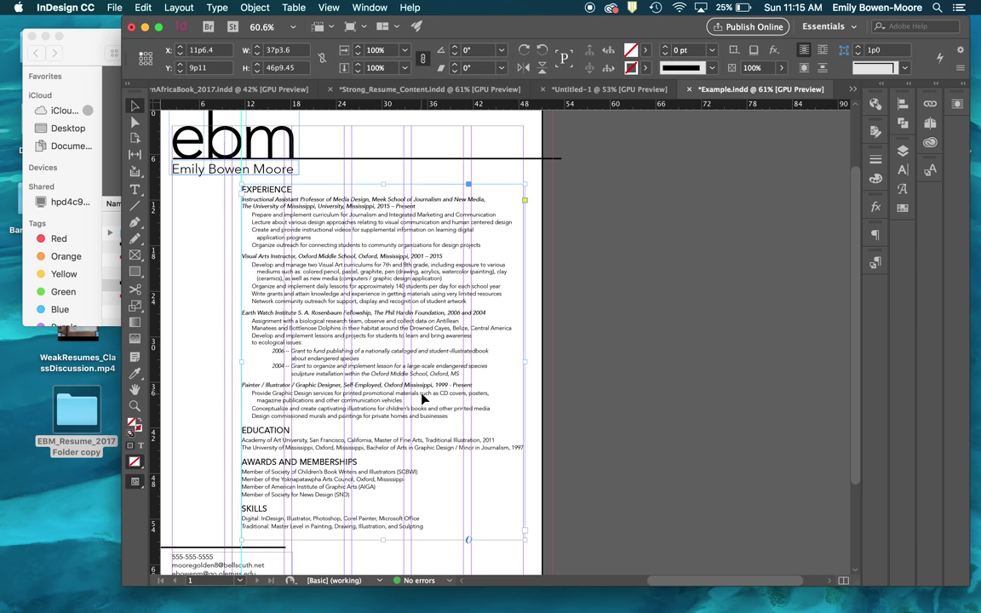
{"action": "scroll", "coordinate": [423, 399], "scroll_direction": "up", "scroll_amount": 3}
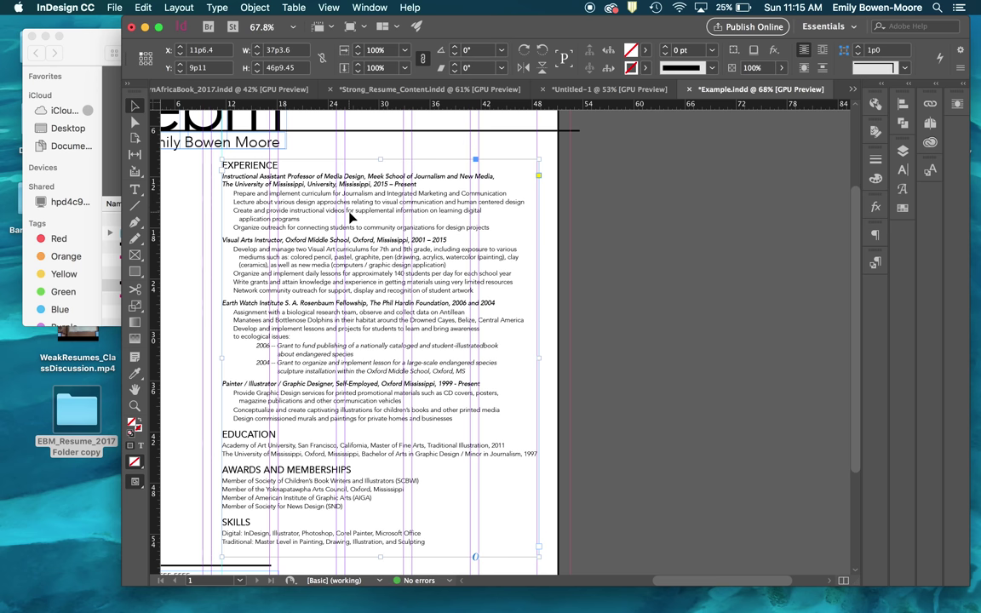
{"action": "scroll", "coordinate": [332, 218], "scroll_direction": "down", "scroll_amount": 1}
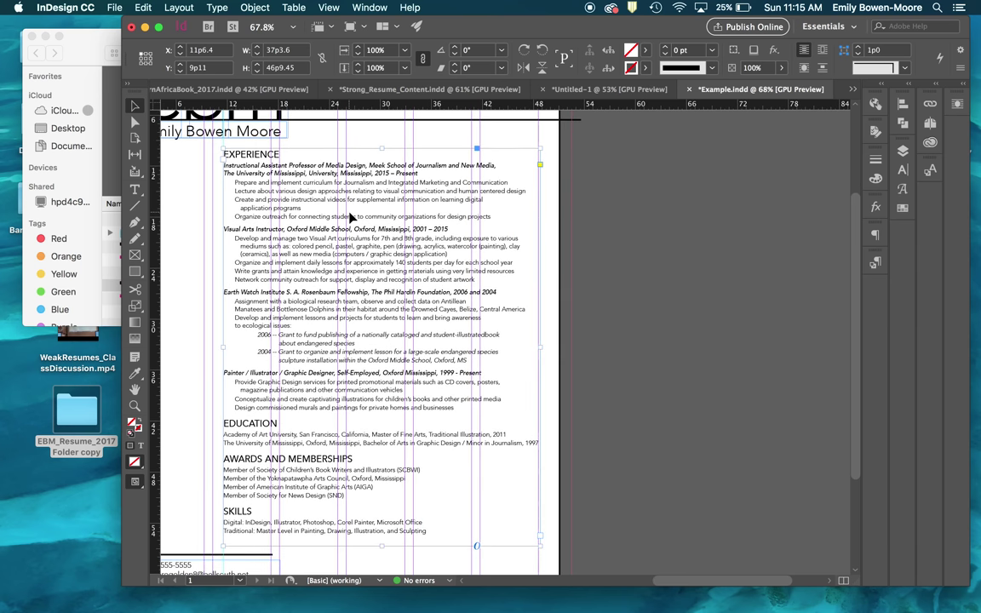
Enter 14 pt in the Control panel Leading field for the 2006 grant line.
{"action": "double_click", "coordinate": [309, 330]}
{"action": "triple_click", "coordinate": [309, 330]}
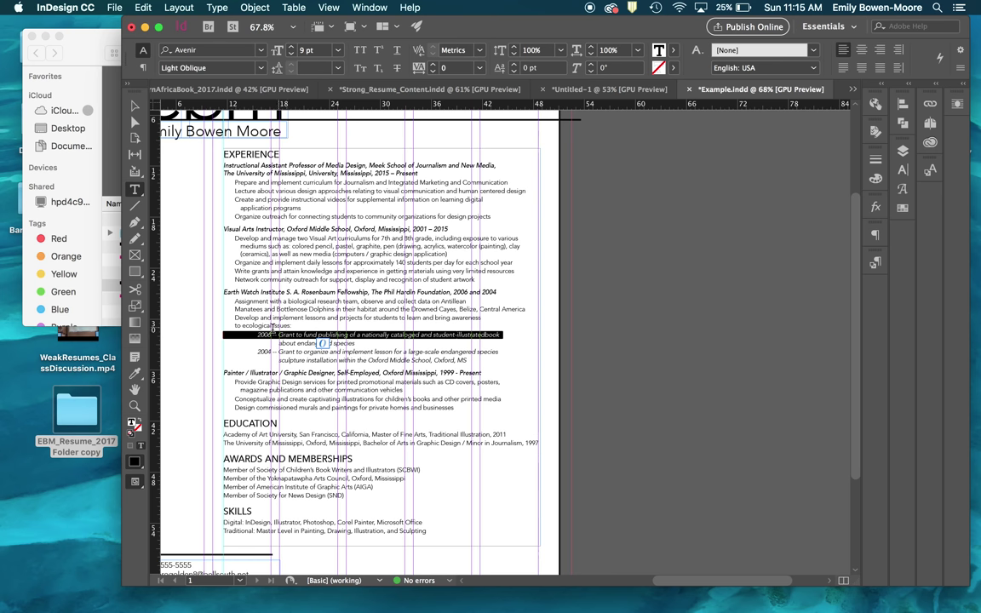
{"action": "left_click", "coordinate": [306, 67]}
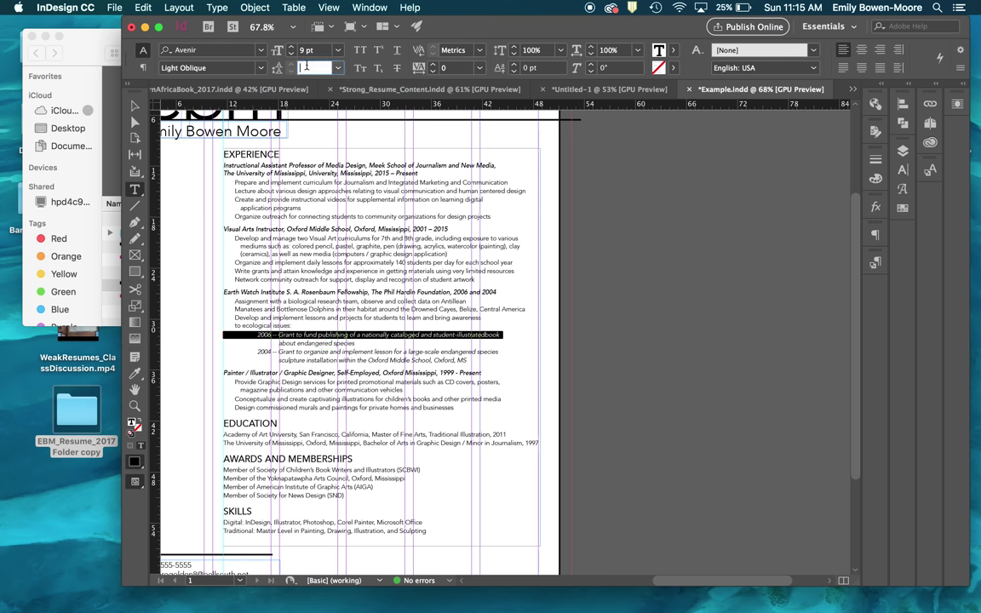
{"action": "key", "text": "Return"}
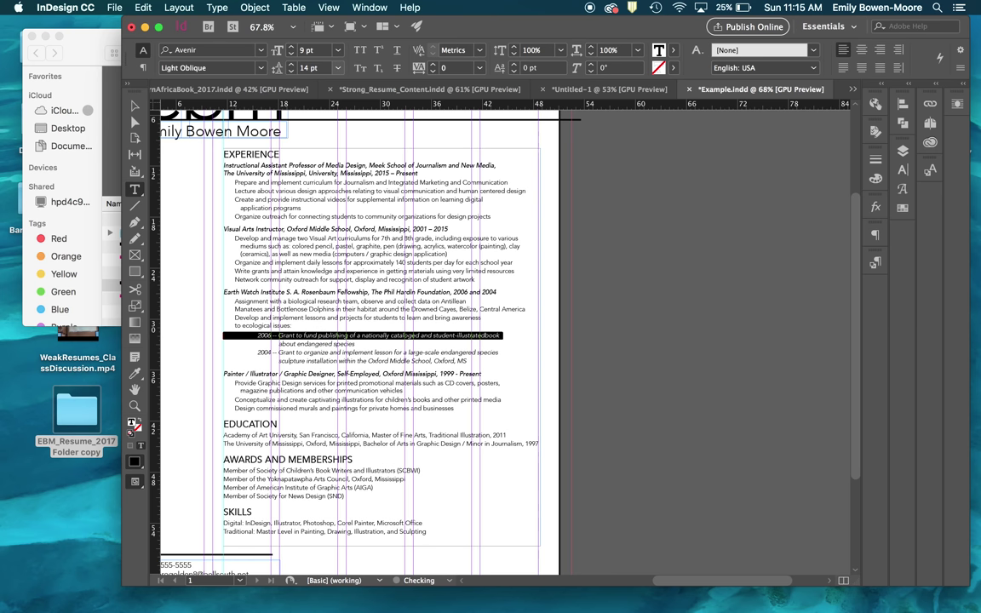
{"action": "left_click", "coordinate": [388, 263]}
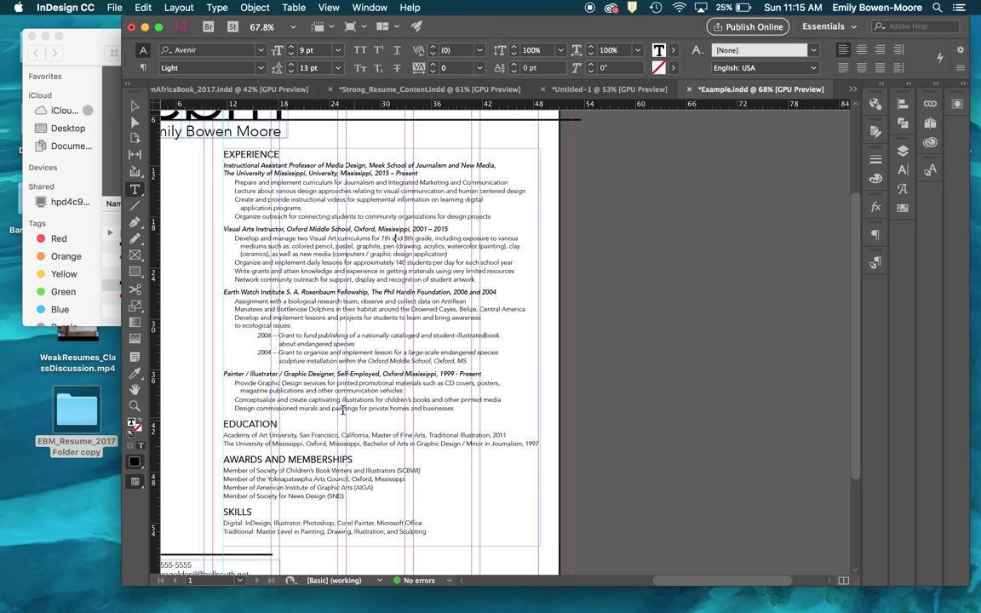
{"action": "scroll", "coordinate": [319, 377], "scroll_direction": "down", "scroll_amount": 3}
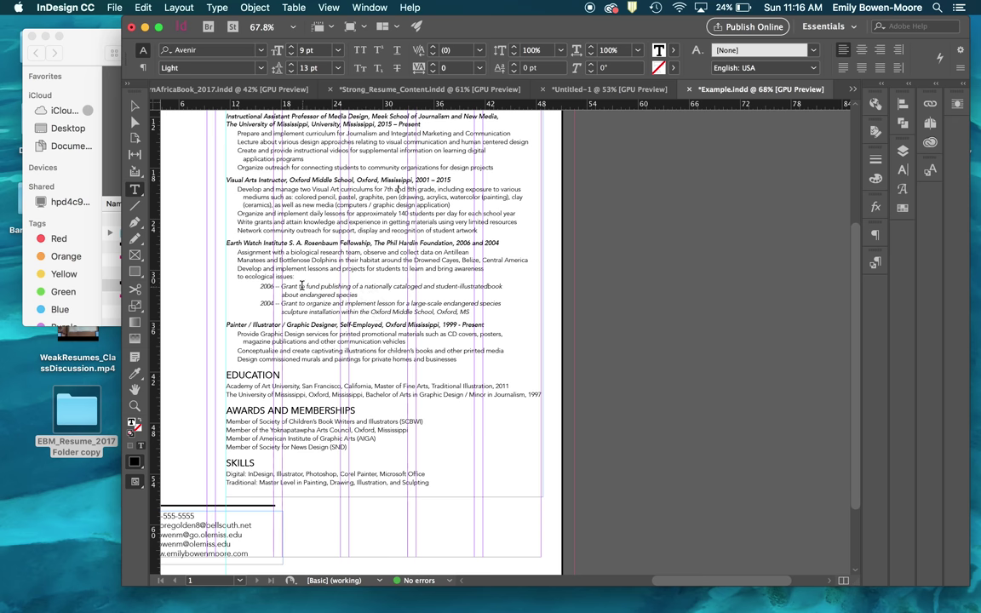
{"action": "scroll", "coordinate": [299, 285], "scroll_direction": "up", "scroll_amount": 8}
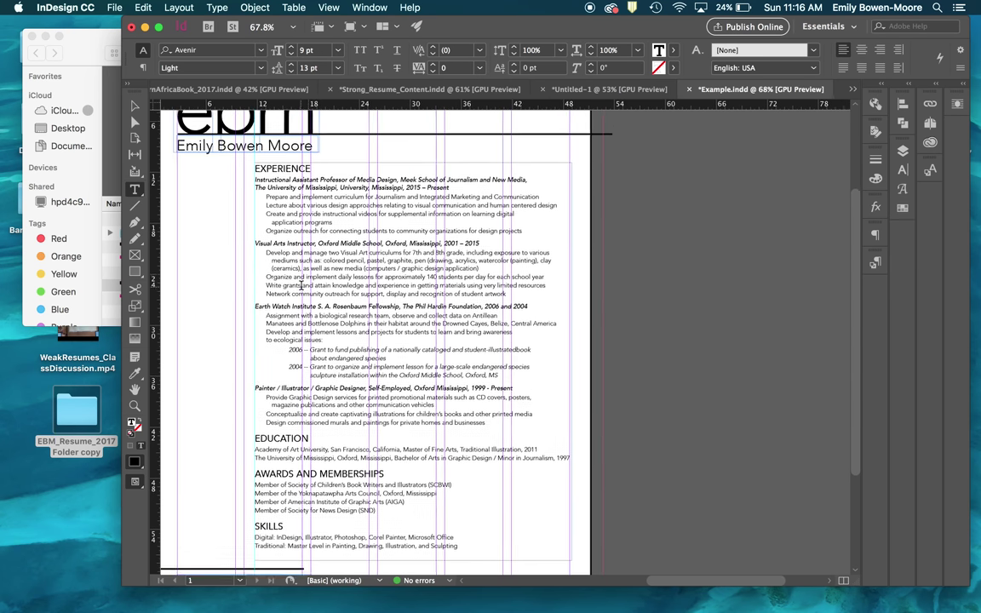
{"action": "scroll", "coordinate": [302, 284], "scroll_direction": "right", "scroll_amount": 2}
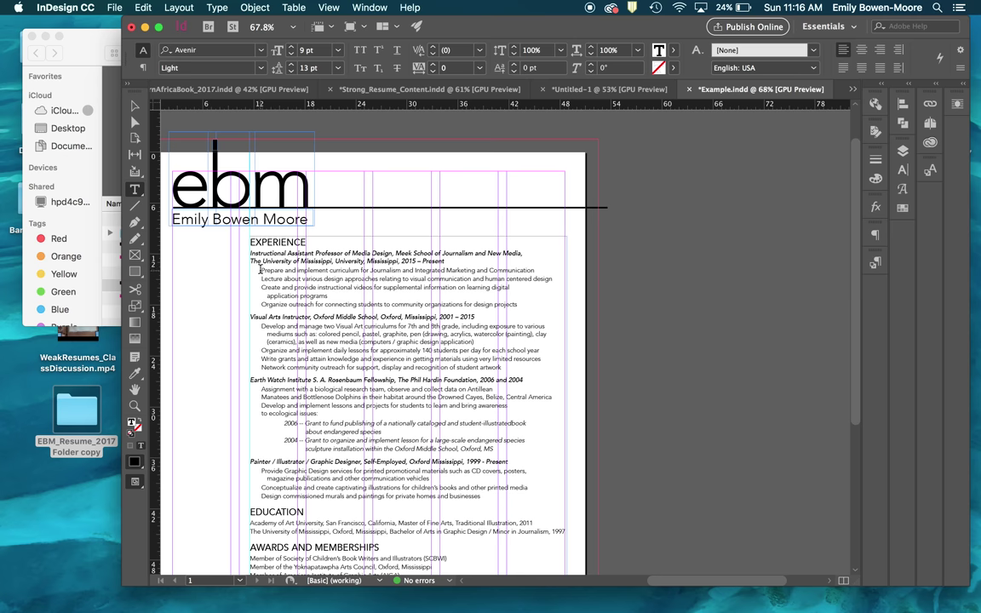
{"action": "scroll", "coordinate": [345, 270], "scroll_direction": "up", "scroll_amount": 5}
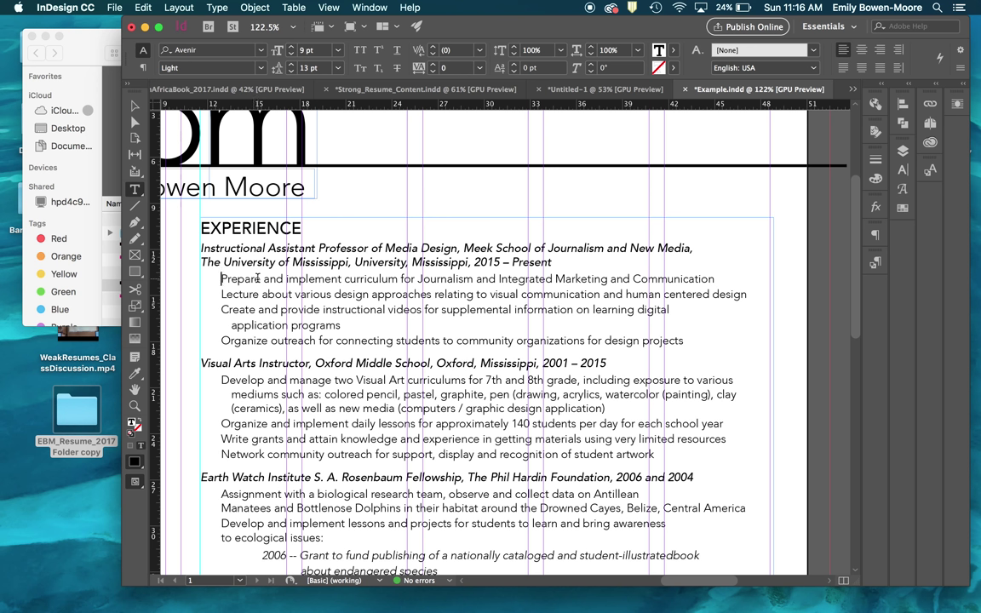
Open the Glyphs panel from the right-hand panel dock.
{"action": "left_click", "coordinate": [932, 170]}
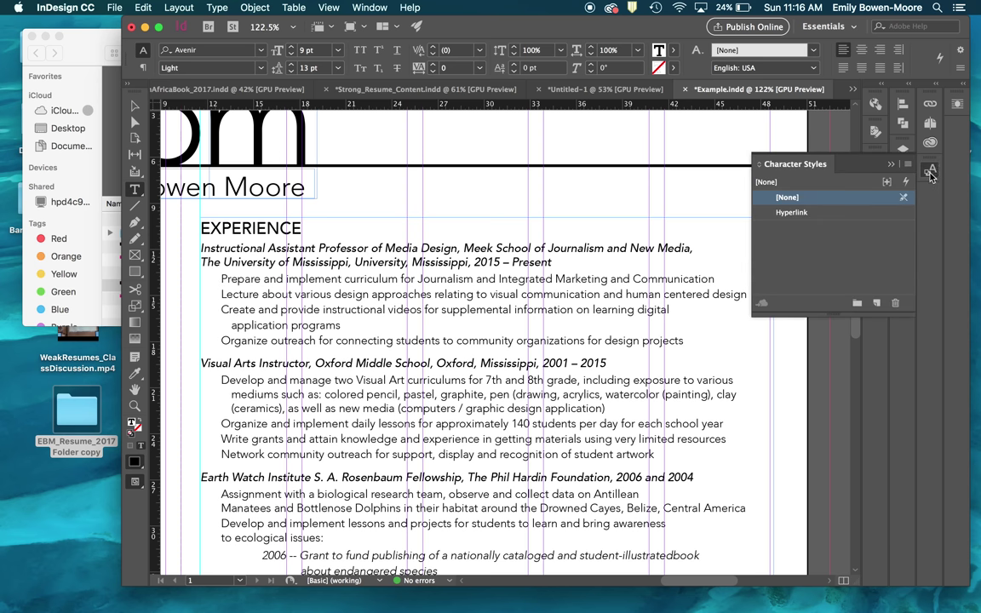
{"action": "left_click", "coordinate": [930, 170]}
{"action": "left_click", "coordinate": [904, 191]}
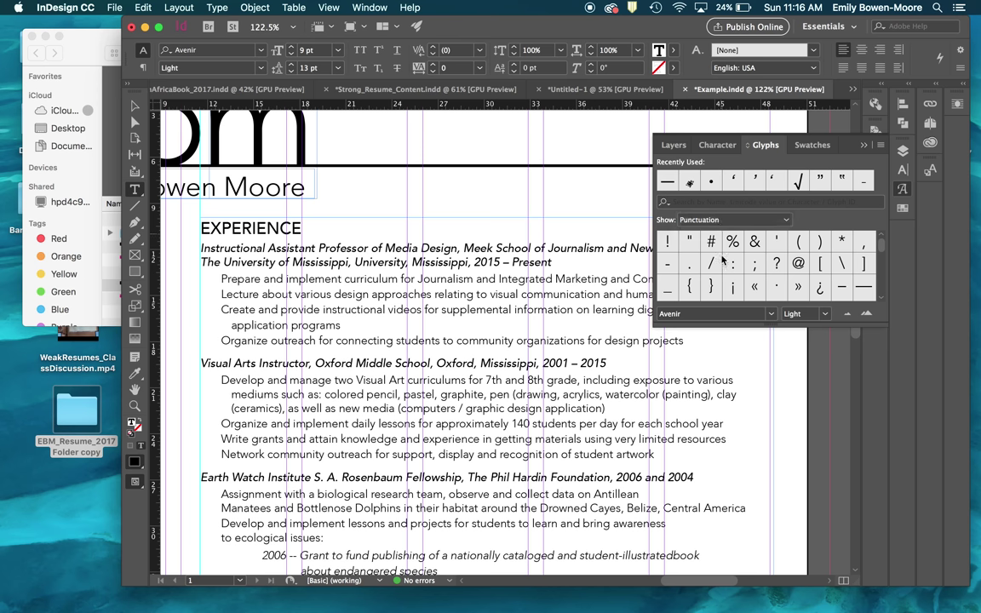
Insert the Bullet glyph from the Punctuation set before 'Prepare', replacing a mistaken ¿.
{"action": "left_click", "coordinate": [736, 220]}
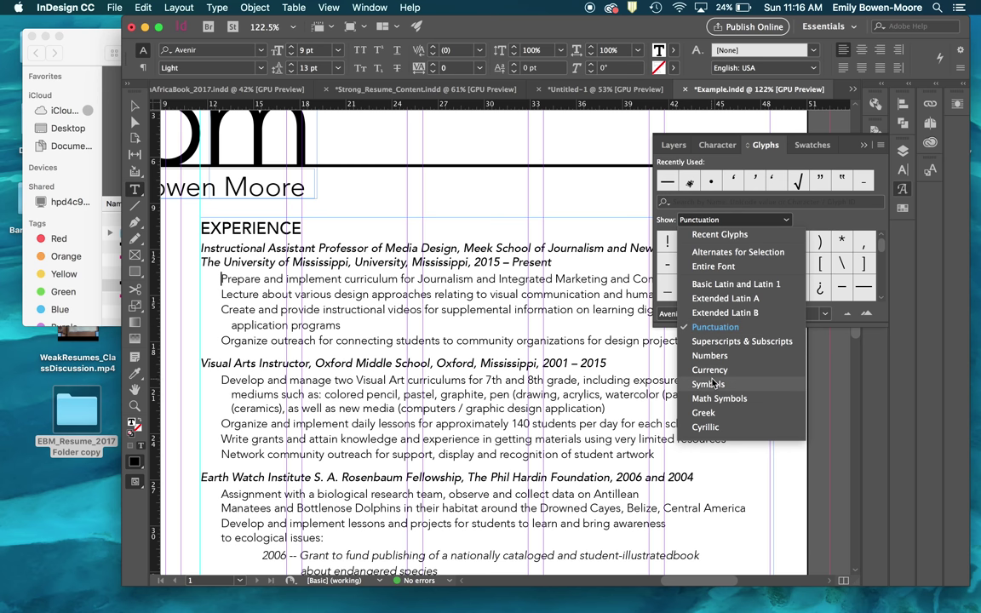
{"action": "left_click", "coordinate": [705, 325]}
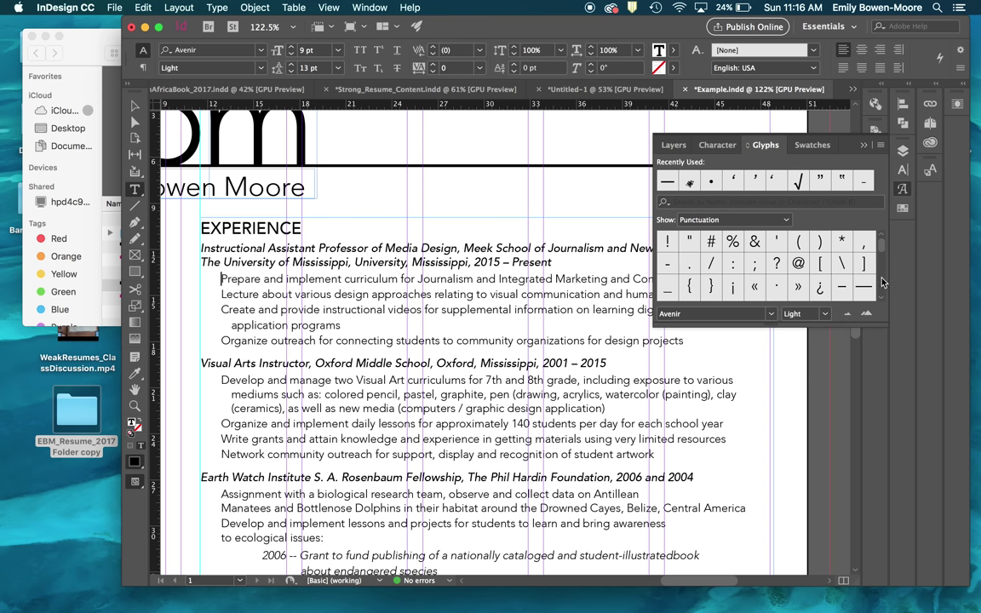
{"action": "double_click", "coordinate": [818, 287]}
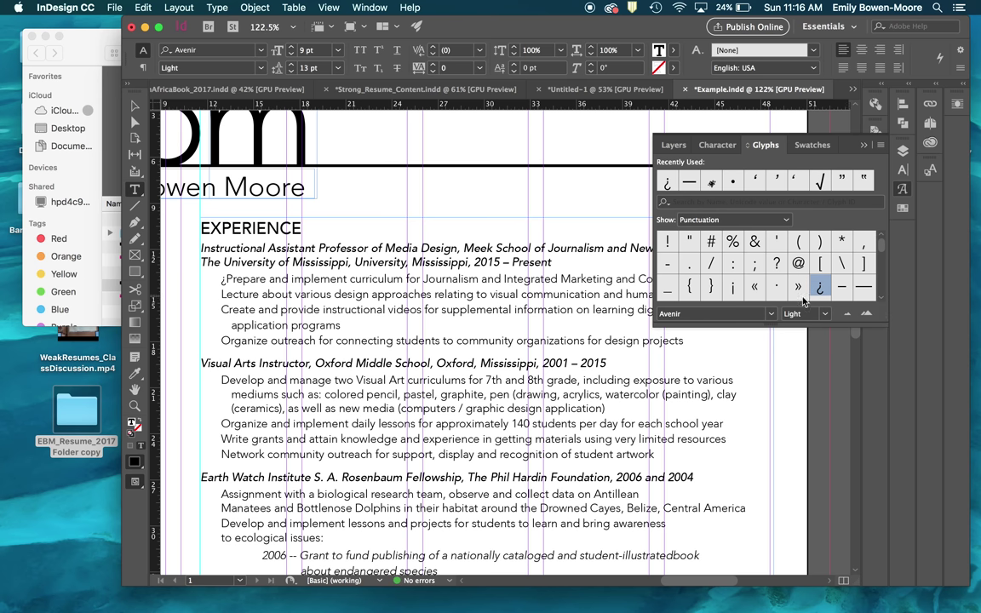
{"action": "key", "text": "BackSpace"}
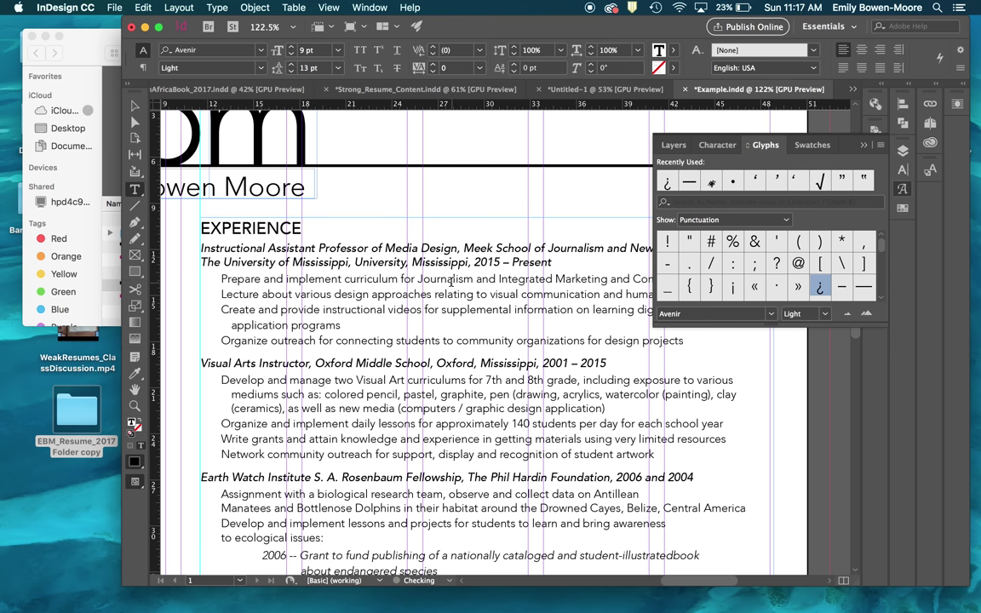
{"action": "scroll", "coordinate": [792, 268], "scroll_direction": "down", "scroll_amount": 2}
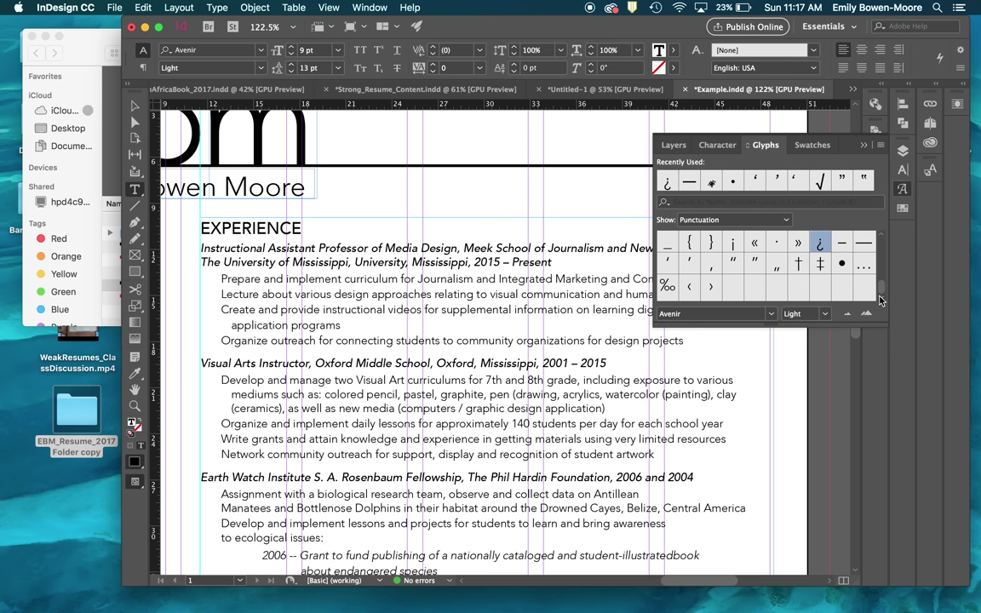
{"action": "left_click", "coordinate": [842, 267]}
{"action": "double_click", "coordinate": [842, 266]}
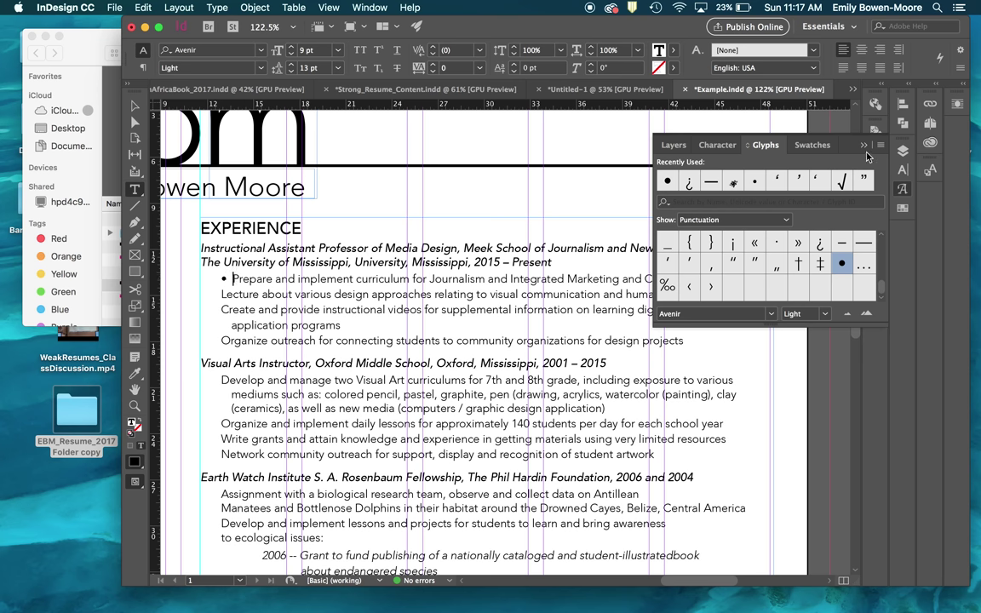
Copy the existing bullet and paste it before the Lecture, Create and Organize outreach lines.
{"action": "left_click", "coordinate": [778, 127]}
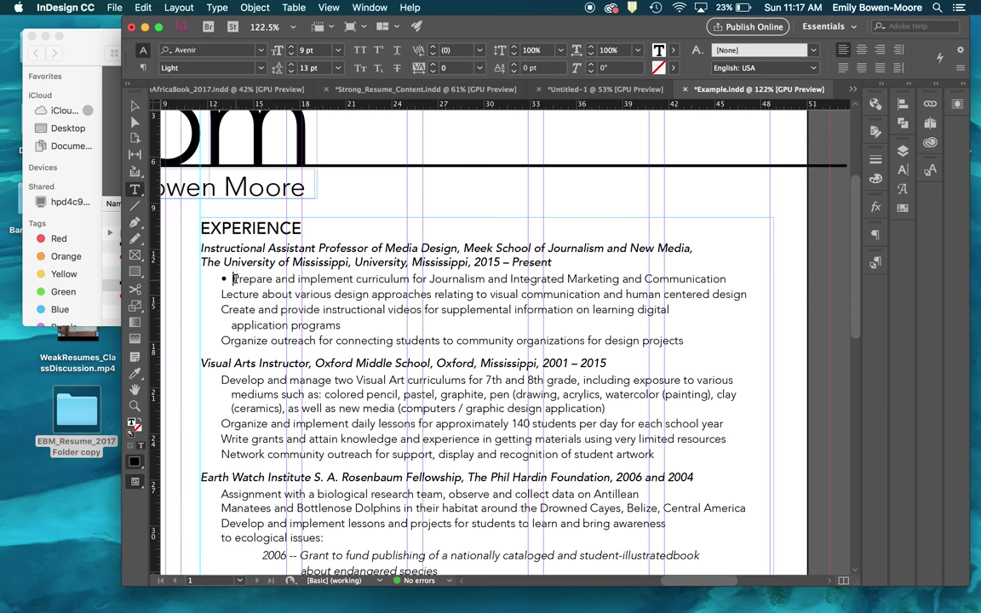
{"action": "left_click_drag", "start_coordinate": [228, 278], "coordinate": [223, 279]}
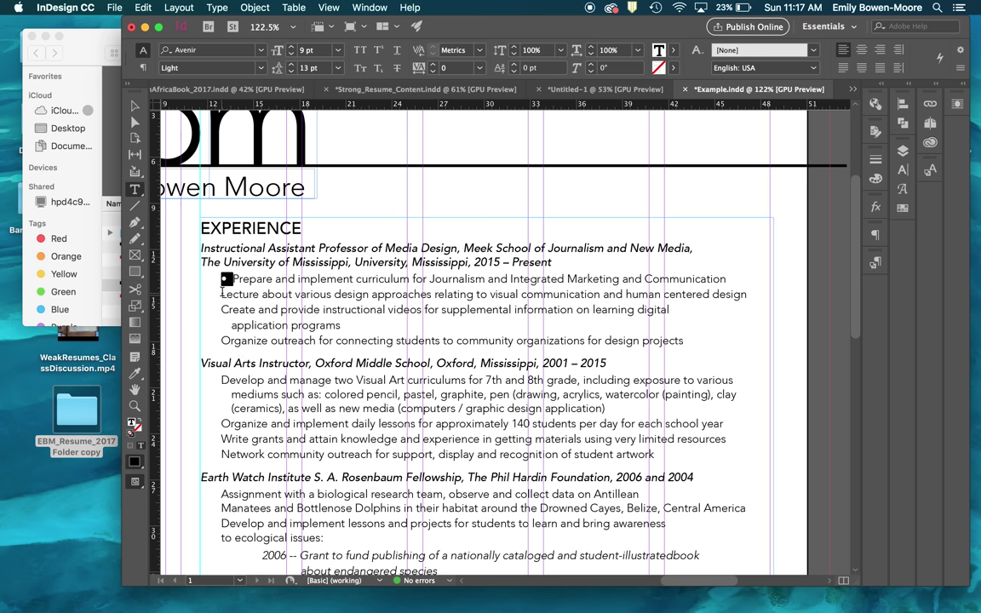
{"action": "key", "text": "super+c"}
{"action": "left_click", "coordinate": [222, 295]}
{"action": "key", "text": "super+v"}
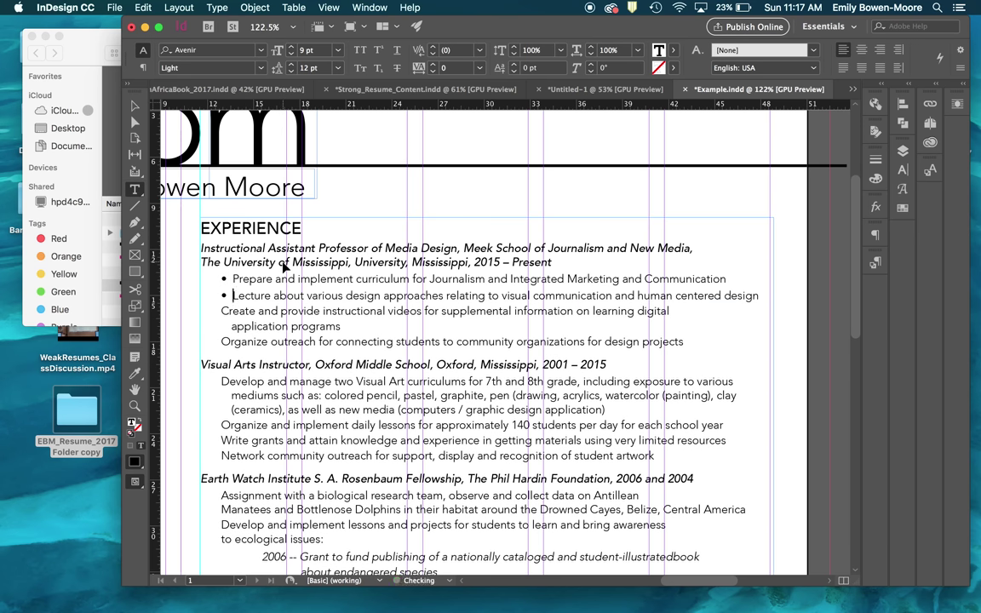
{"action": "left_click", "coordinate": [221, 311]}
{"action": "key", "text": "super+v"}
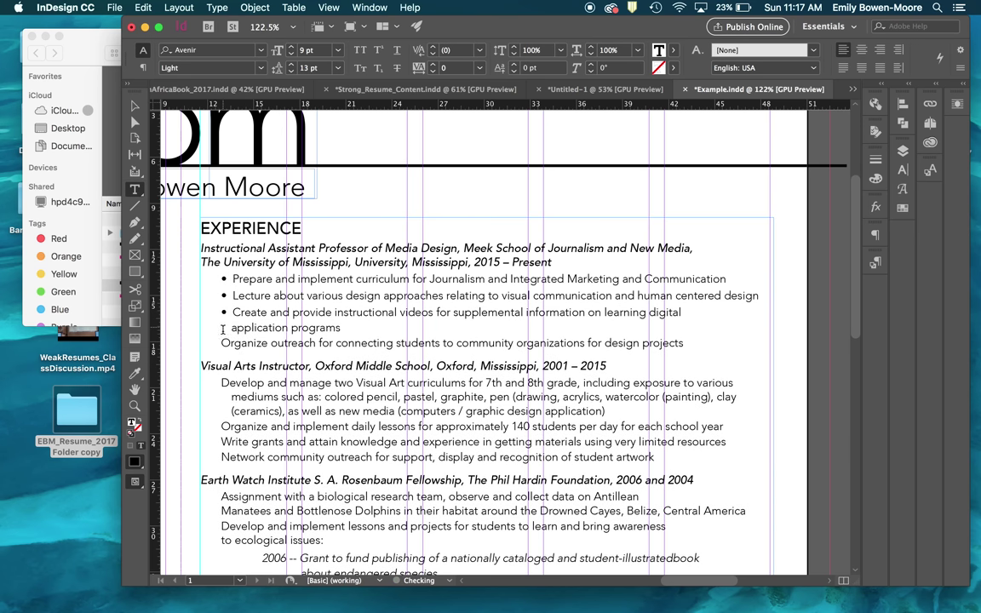
{"action": "left_click", "coordinate": [222, 343]}
{"action": "key", "text": "super+v"}
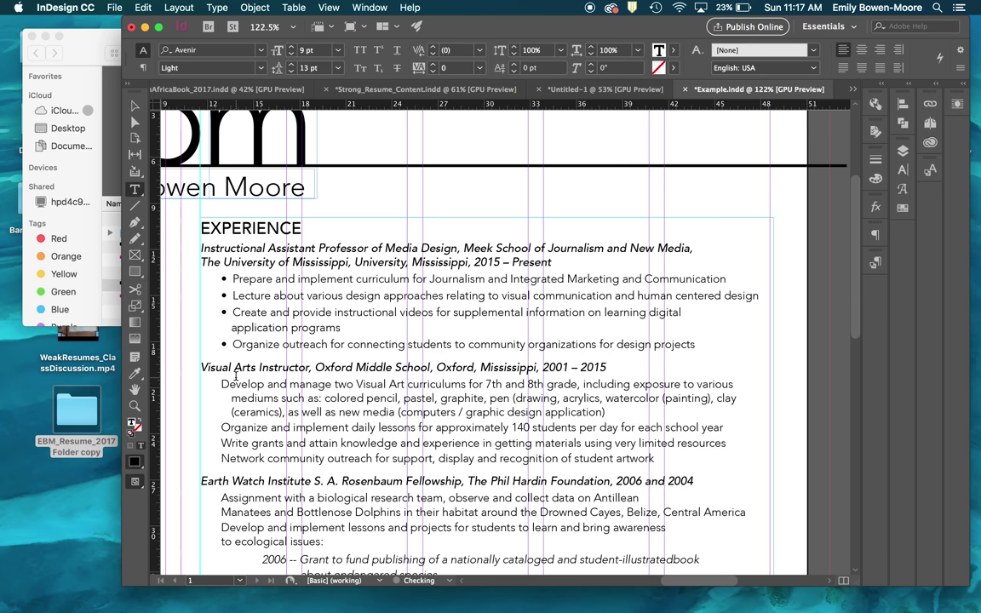
Add bullets before the Develop and manage, Organize and implement, Write grants and Network community outreach lines.
{"action": "left_click", "coordinate": [237, 328]}
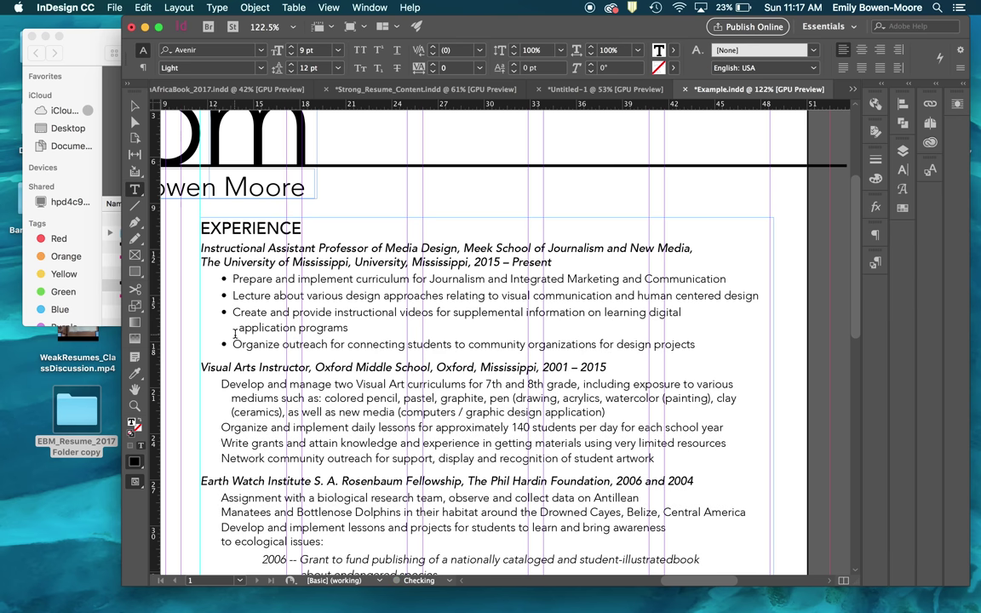
{"action": "left_click", "coordinate": [222, 384]}
{"action": "key", "text": "super+v"}
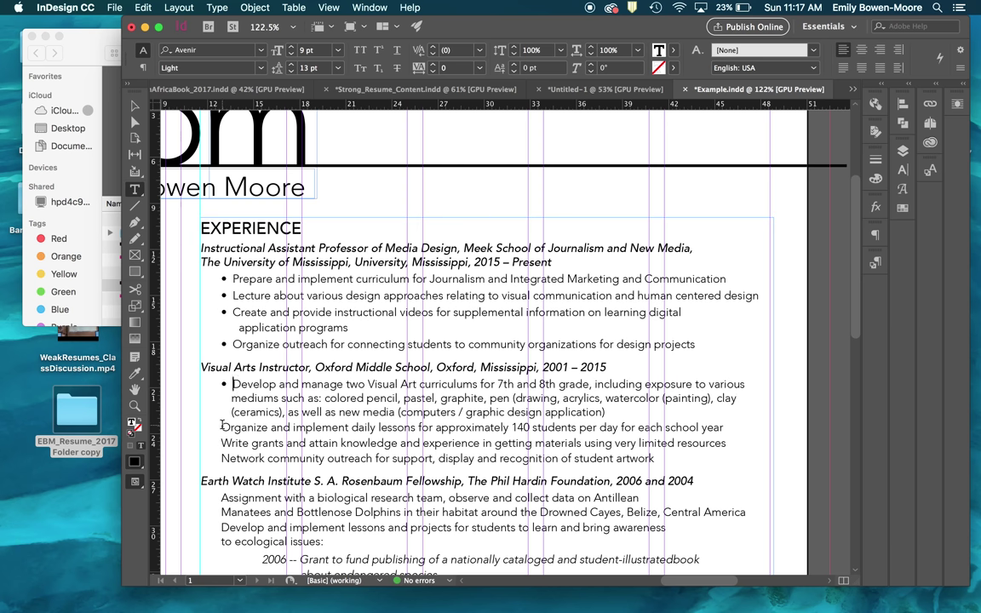
{"action": "left_click", "coordinate": [222, 425]}
{"action": "key", "text": "super+v"}
{"action": "left_click", "coordinate": [223, 444]}
{"action": "key", "text": "super+v"}
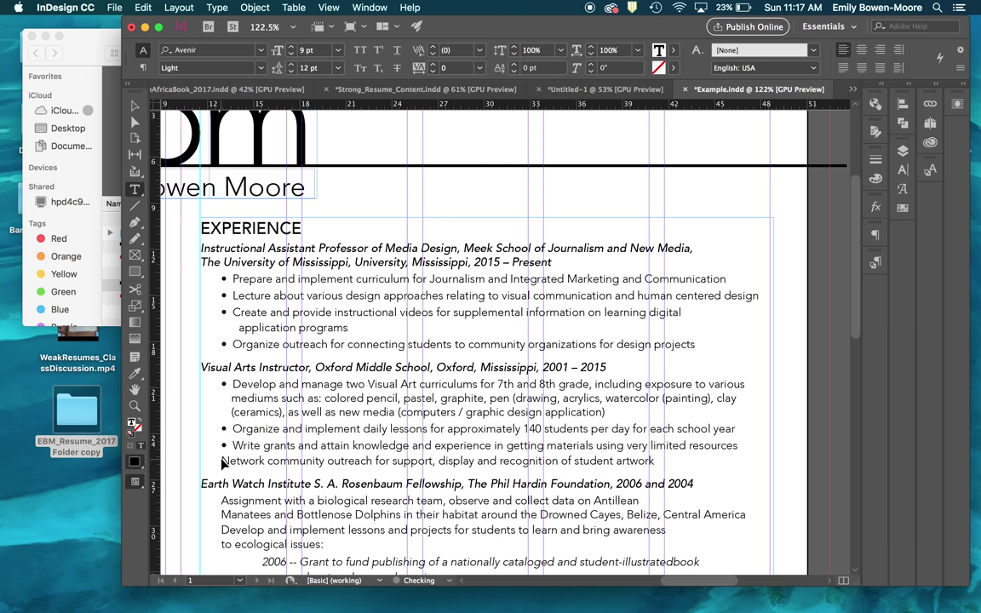
{"action": "left_click", "coordinate": [223, 460]}
{"action": "key", "text": "super+v"}
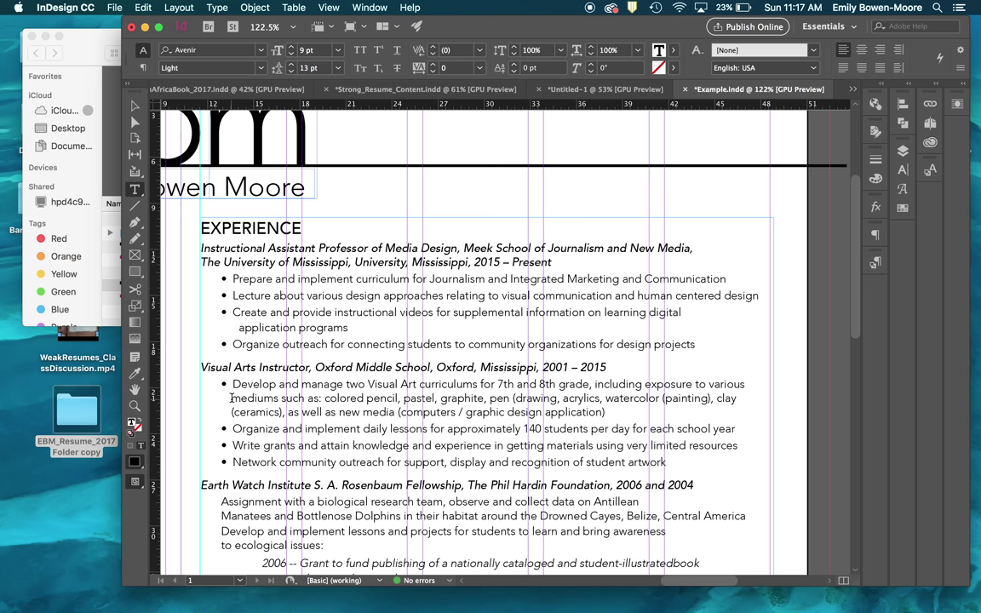
Align the wrapped mediums and ceramics lines, then bullet the three Painter duty lines.
{"action": "left_click", "coordinate": [231, 397]}
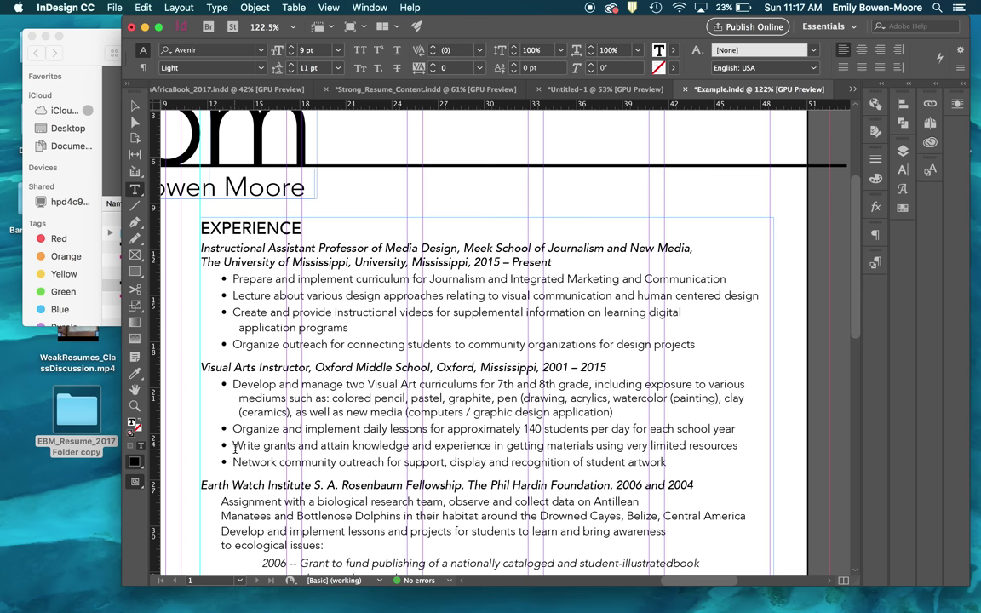
{"action": "scroll", "coordinate": [235, 449], "scroll_direction": "down", "scroll_amount": 5}
{"action": "key", "text": "Down"}
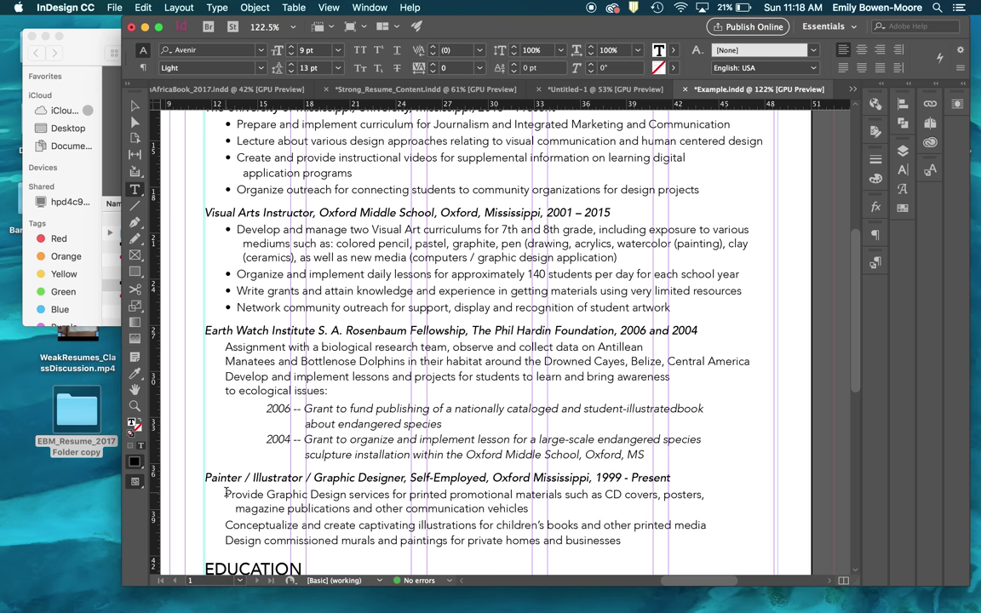
{"action": "left_click", "coordinate": [226, 492]}
{"action": "key", "text": "super+alt+b"}
{"action": "left_click", "coordinate": [226, 525]}
{"action": "key", "text": "super+alt+b"}
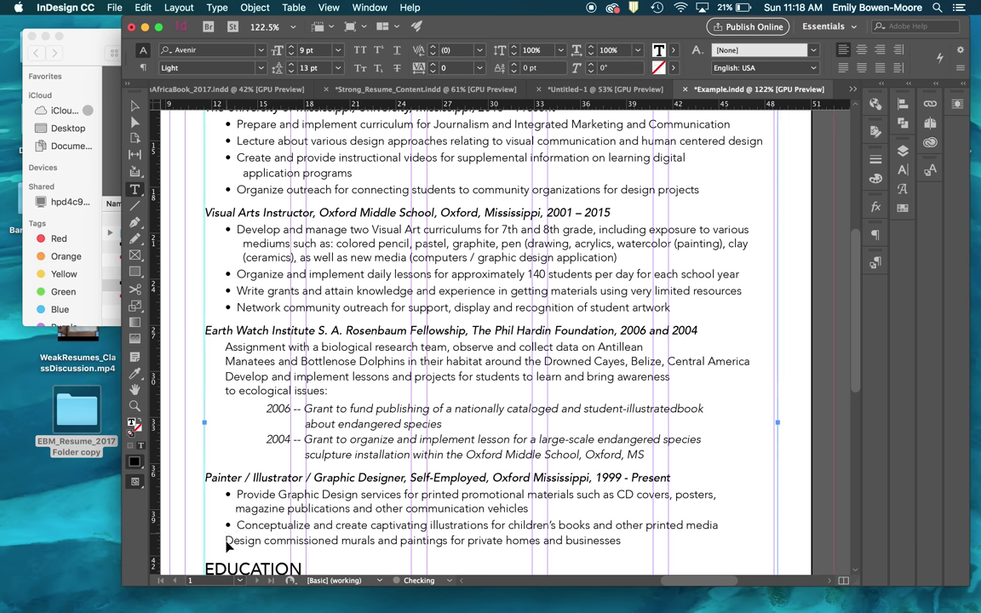
{"action": "left_click", "coordinate": [226, 541]}
{"action": "key", "text": "super+alt+b"}
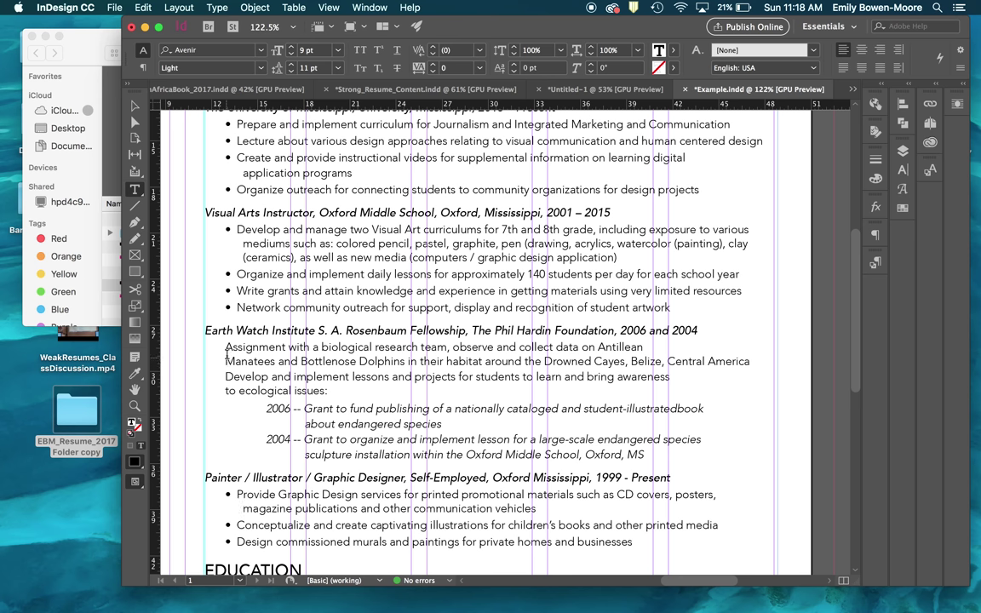
Bullet the Earth Watch Assignment line and align its Manatees, Develop and ecological-issues continuation lines.
{"action": "left_click", "coordinate": [226, 347]}
{"action": "key", "text": "super+alt+b"}
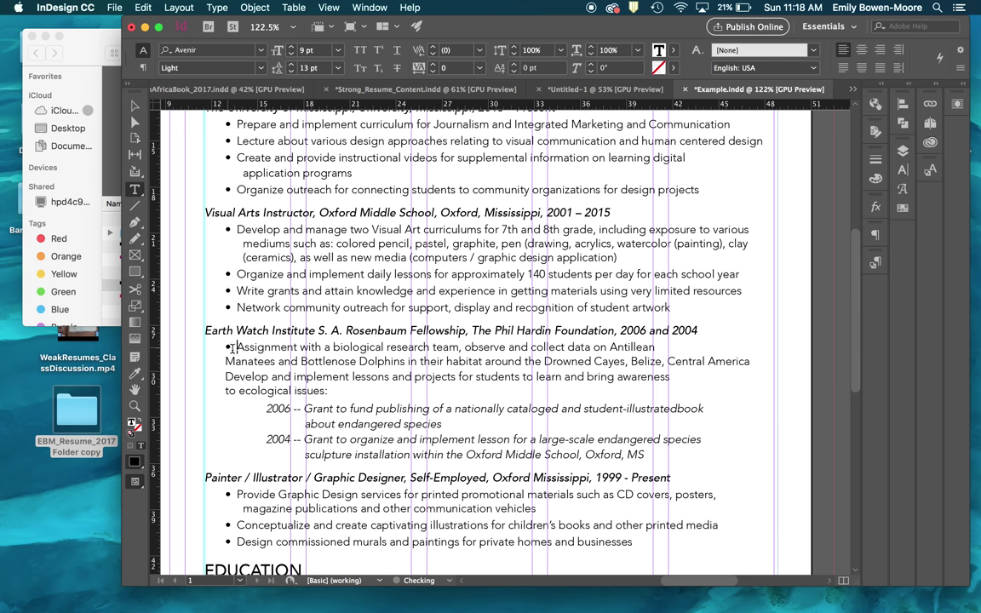
{"action": "left_click", "coordinate": [226, 361]}
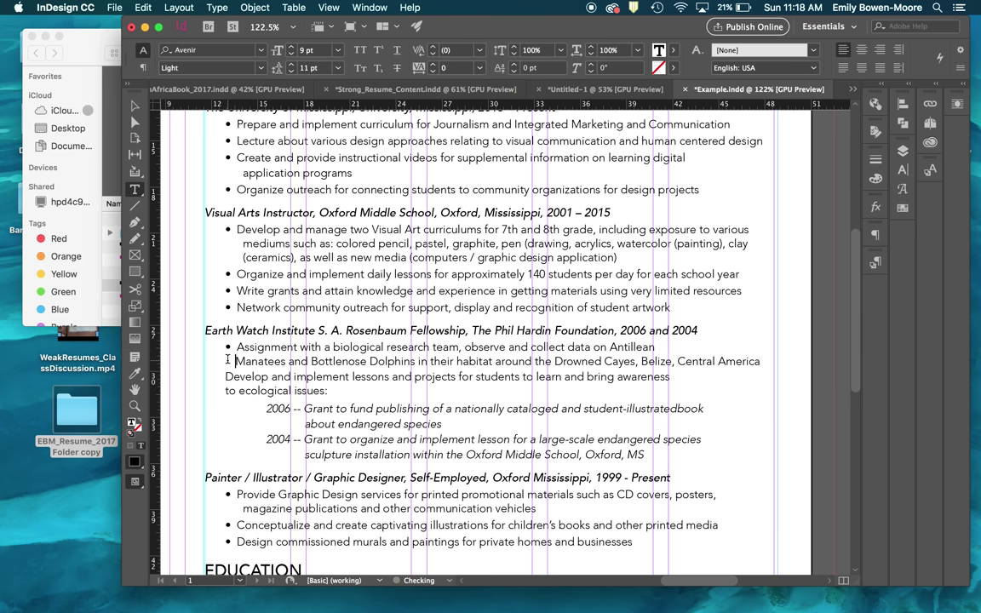
{"action": "key", "text": "BackSpace"}
{"action": "key", "text": "shift+Return"}
{"action": "left_click", "coordinate": [225, 376]}
{"action": "key", "text": "BackSpace"}
{"action": "key", "text": "shift+Return"}
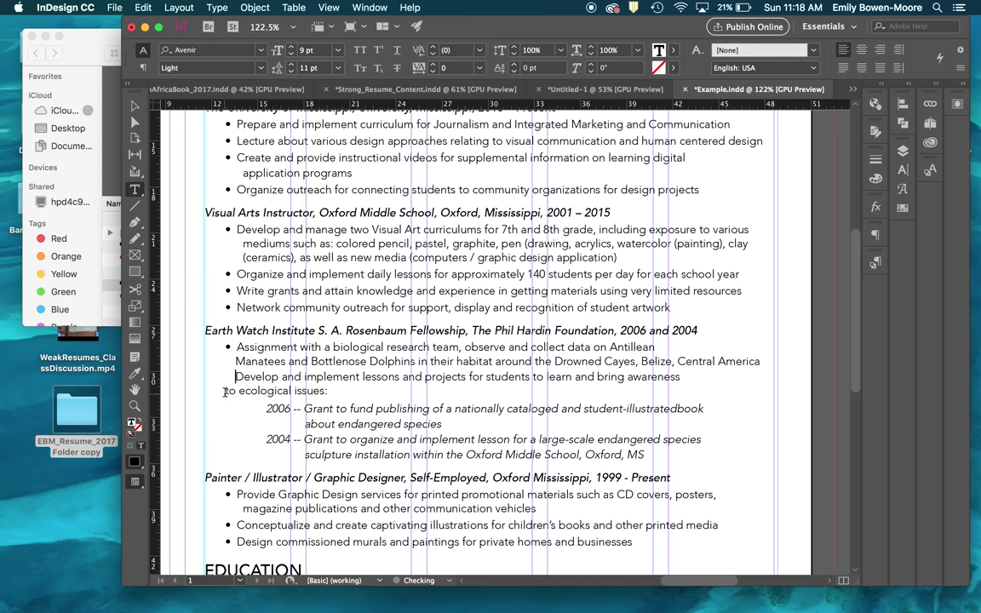
{"action": "key", "text": "Down"}
{"action": "key", "text": "BackSpace"}
{"action": "key", "text": "shift+Return"}
{"action": "scroll", "coordinate": [242, 438], "scroll_direction": "down", "scroll_amount": 1}
{"action": "scroll", "coordinate": [242, 438], "scroll_direction": "down", "scroll_amount": 10}
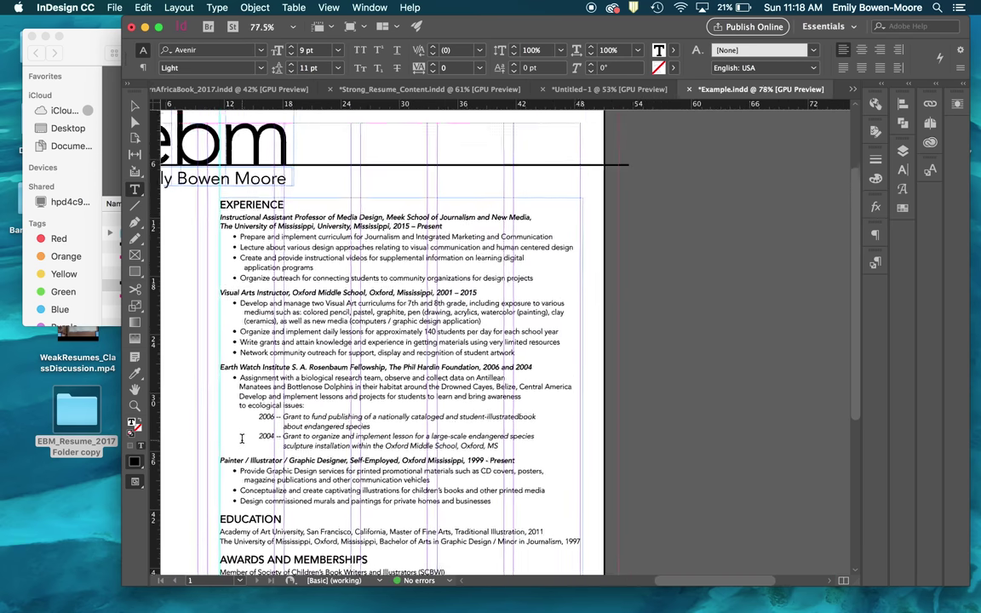
{"action": "scroll", "coordinate": [242, 438], "scroll_direction": "down", "scroll_amount": 1}
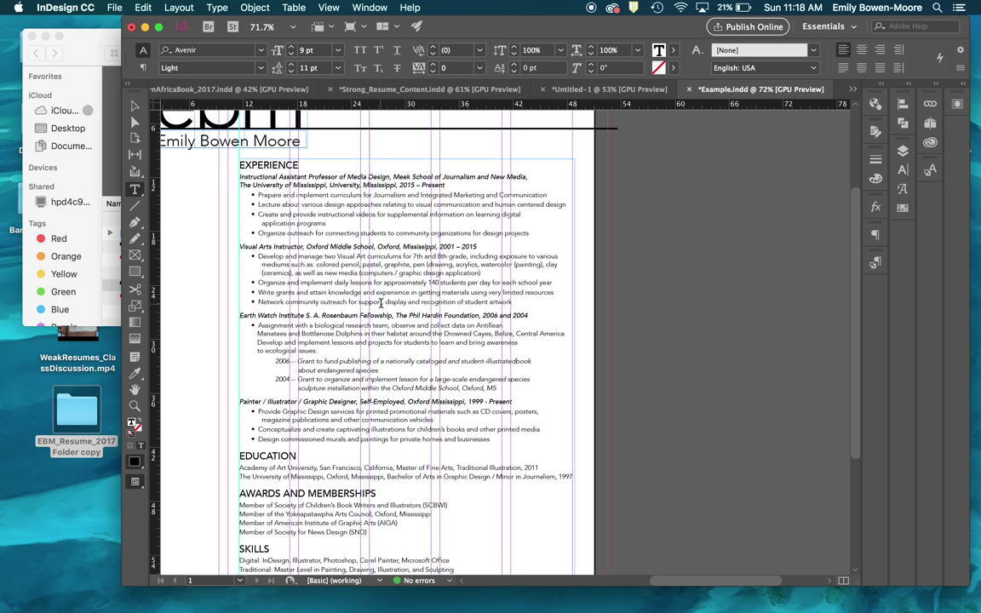
{"action": "scroll", "coordinate": [380, 303], "scroll_direction": "down", "scroll_amount": 2}
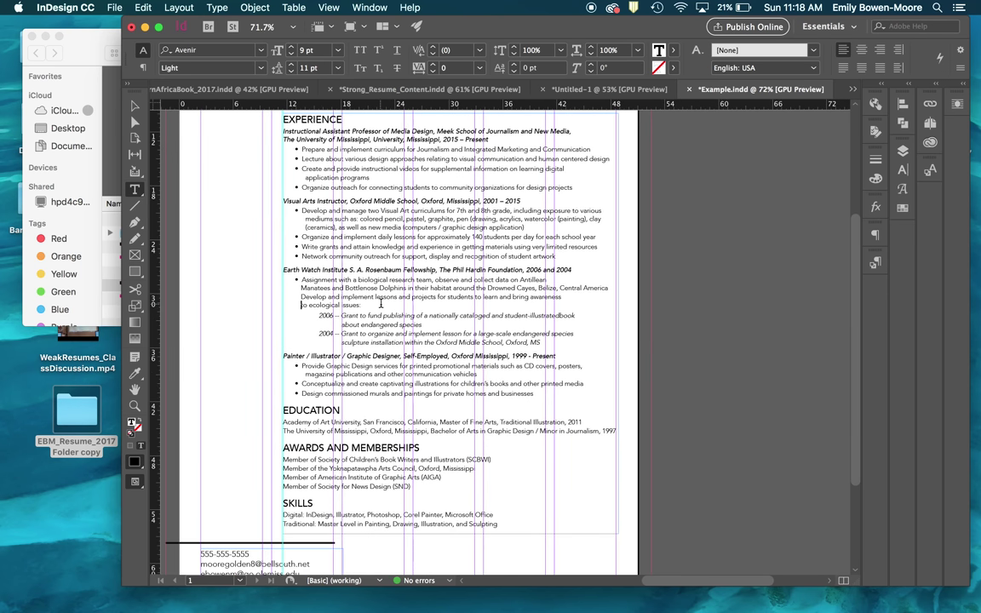
{"action": "scroll", "coordinate": [380, 303], "scroll_direction": "down", "scroll_amount": 4}
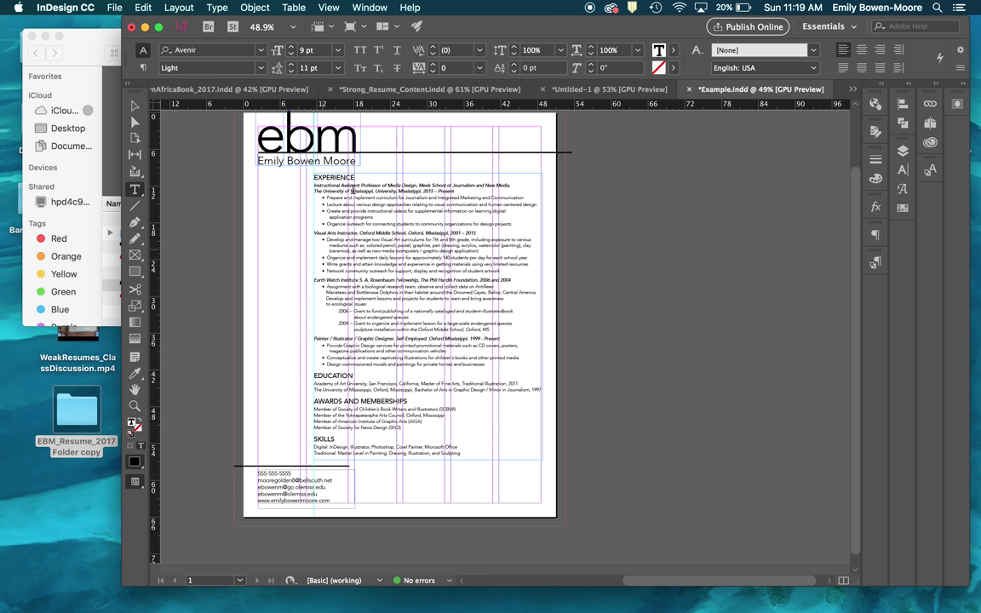
{"action": "left_click", "coordinate": [326, 304]}
{"action": "left_click", "coordinate": [114, 7]}
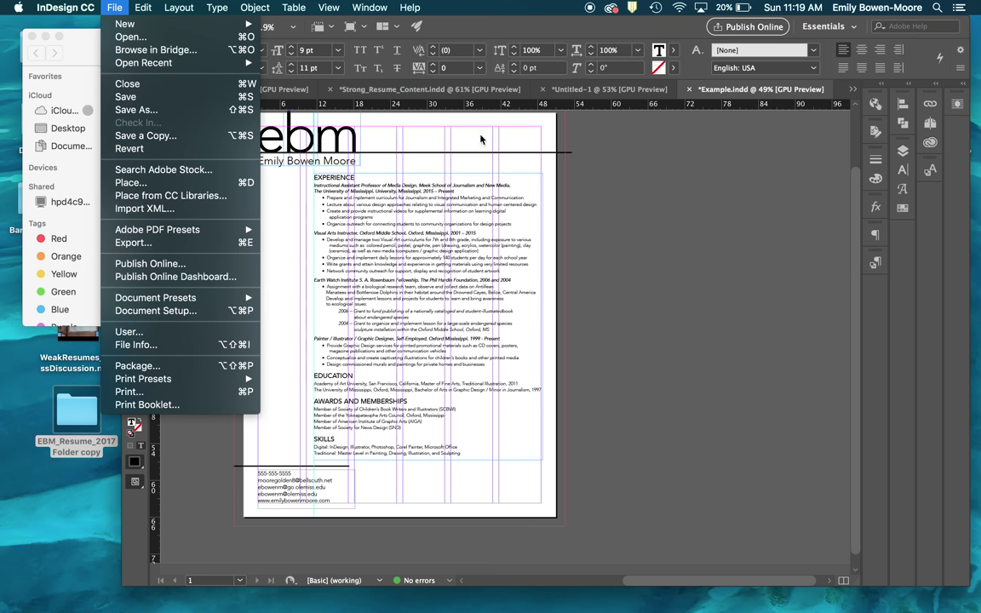
{"action": "left_click", "coordinate": [662, 138]}
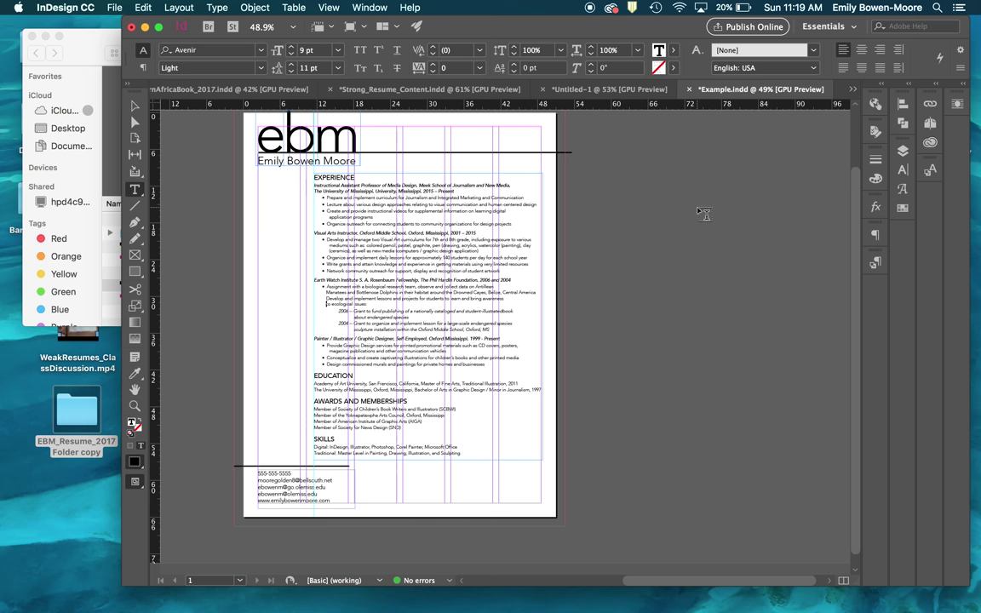
{"action": "left_click", "coordinate": [608, 192]}
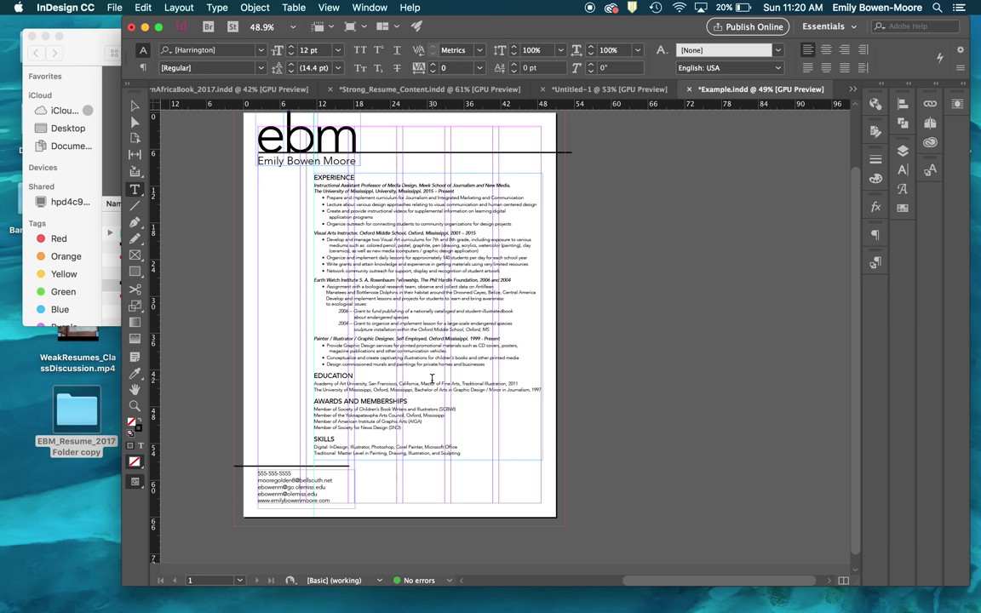
Select the contact information text frame at the bottom of the résumé.
{"action": "scroll", "coordinate": [431, 378], "scroll_direction": "down", "scroll_amount": 1}
{"action": "scroll", "coordinate": [431, 378], "scroll_direction": "left", "scroll_amount": 1}
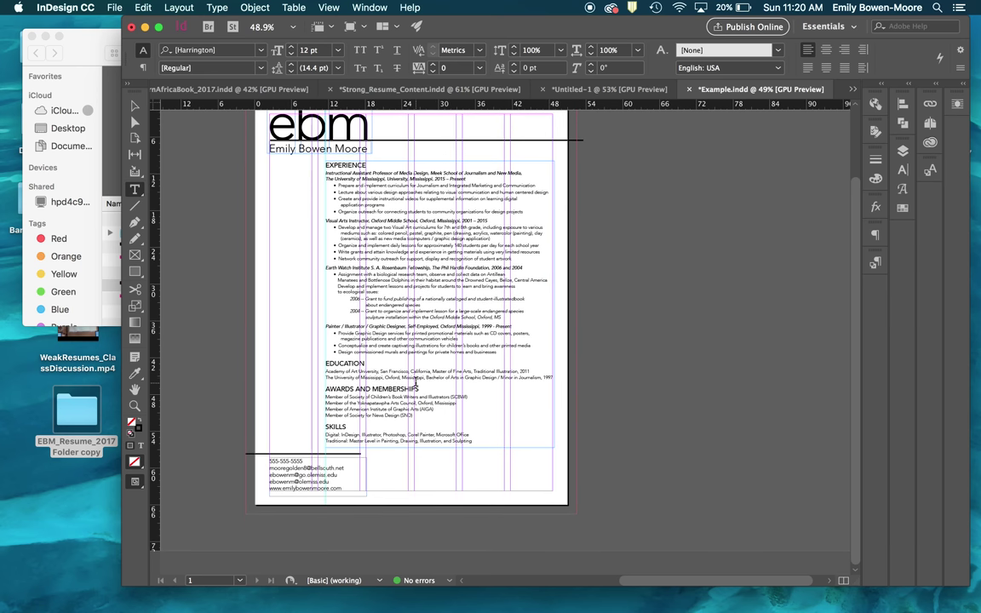
{"action": "scroll", "coordinate": [415, 382], "scroll_direction": "up", "scroll_amount": 3}
{"action": "scroll", "coordinate": [414, 382], "scroll_direction": "down", "scroll_amount": 3}
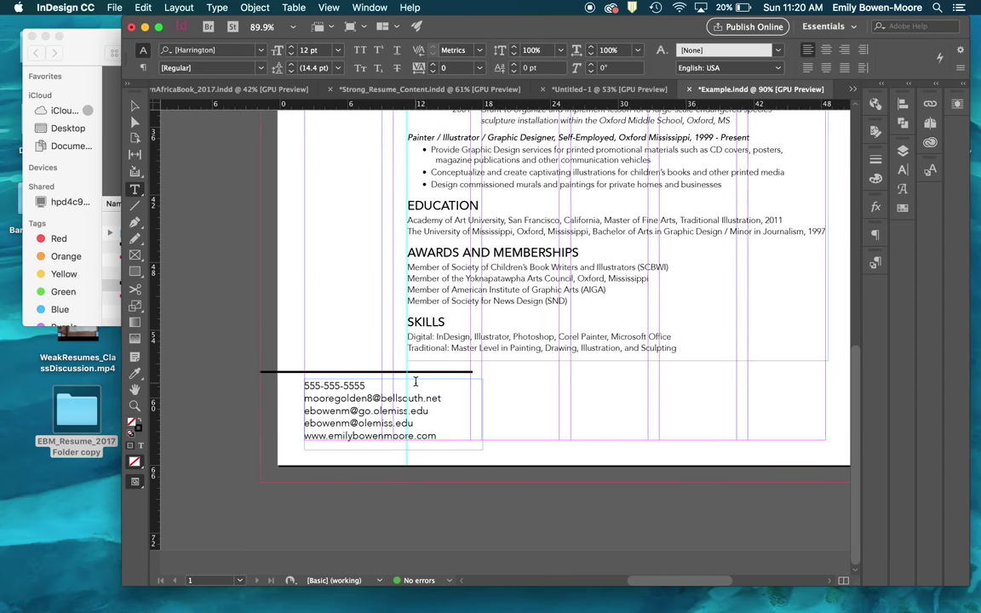
{"action": "scroll", "coordinate": [415, 381], "scroll_direction": "right", "scroll_amount": 1}
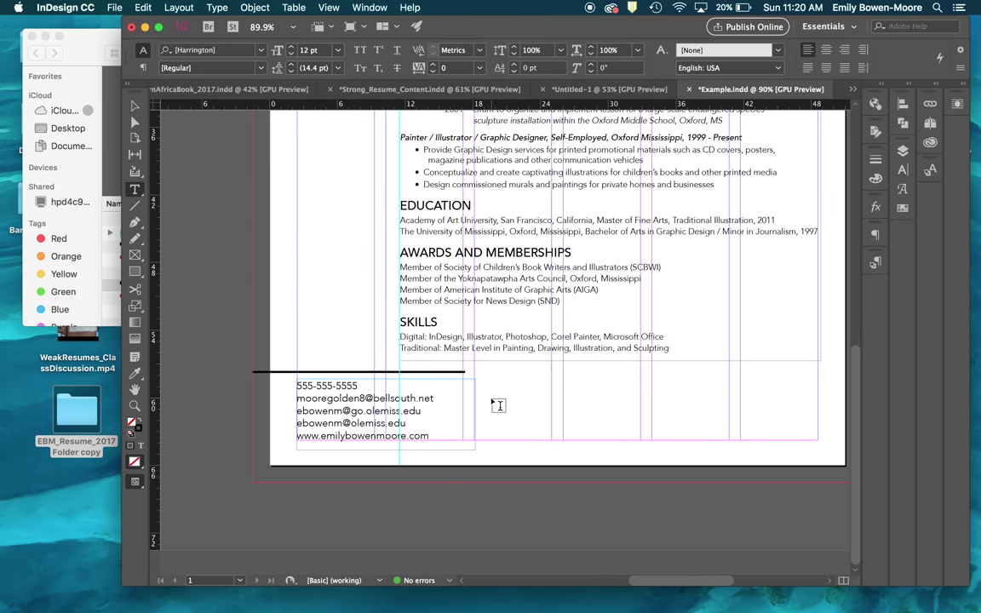
{"action": "left_click", "coordinate": [354, 410]}
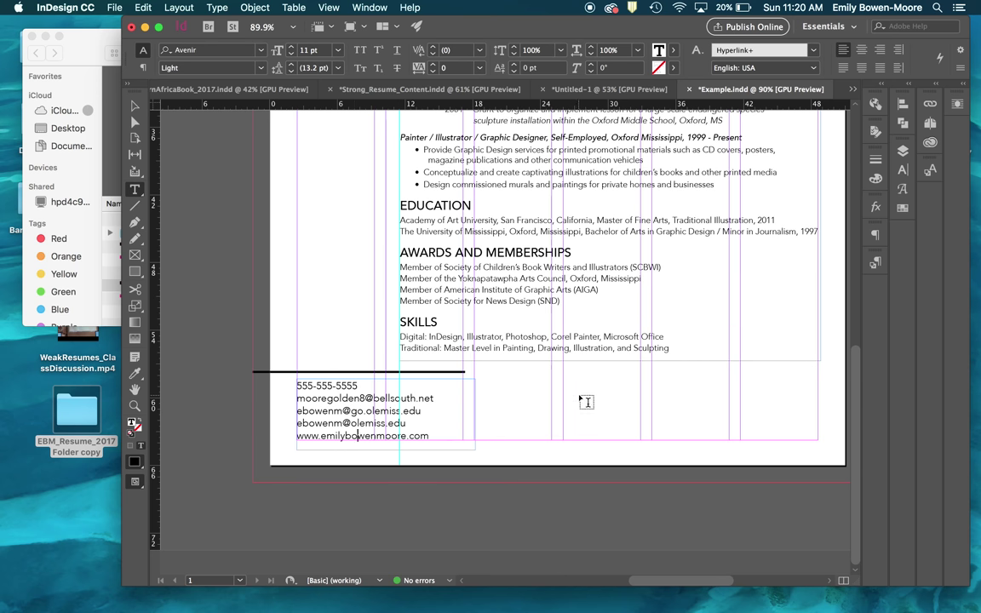
{"action": "key", "text": "Escape"}
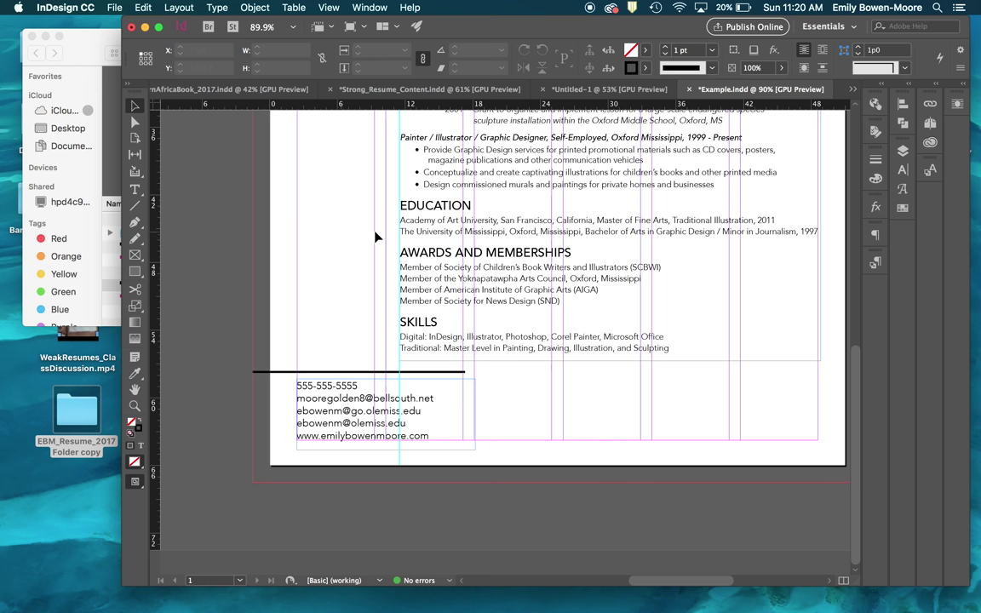
{"action": "left_click", "coordinate": [349, 411]}
{"action": "double_click", "coordinate": [441, 435]}
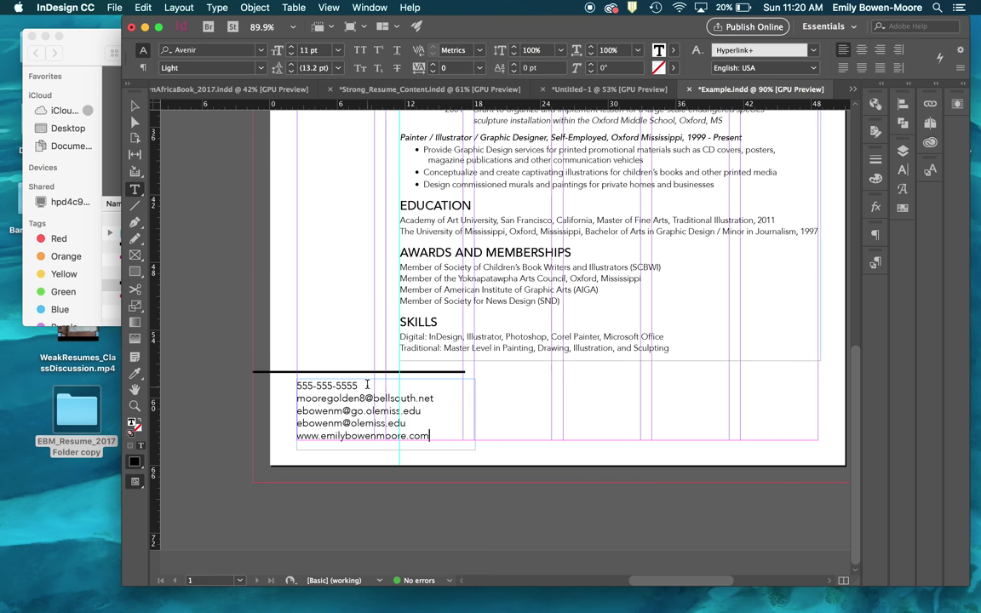
{"action": "left_click", "coordinate": [536, 402]}
{"action": "key", "text": "v"}
{"action": "left_click", "coordinate": [411, 394]}
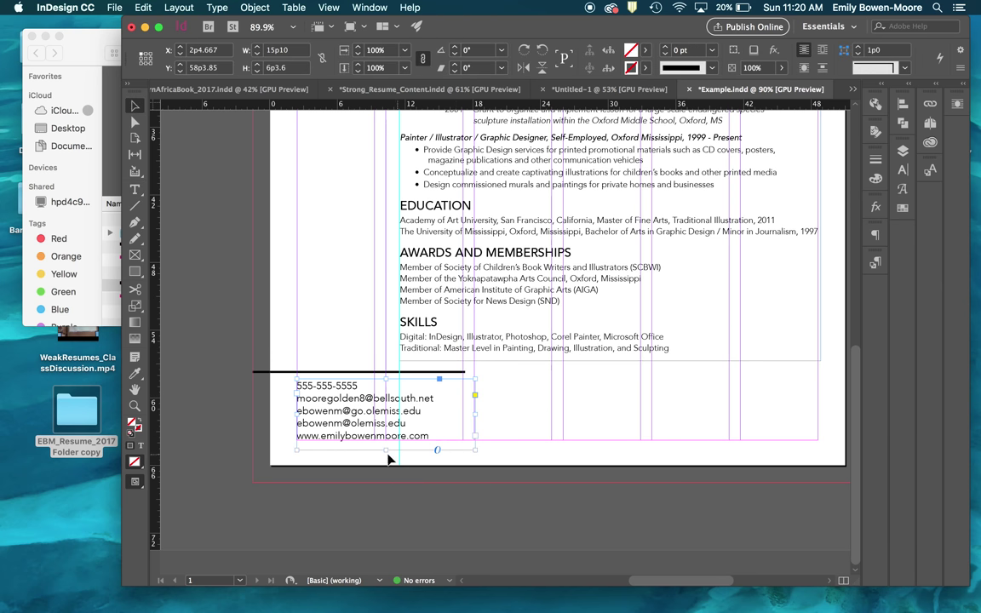
Extend the contact frame downward and type 'LinkedIn' on its new last line.
{"action": "left_click_drag", "start_coordinate": [385, 451], "coordinate": [385, 464]}
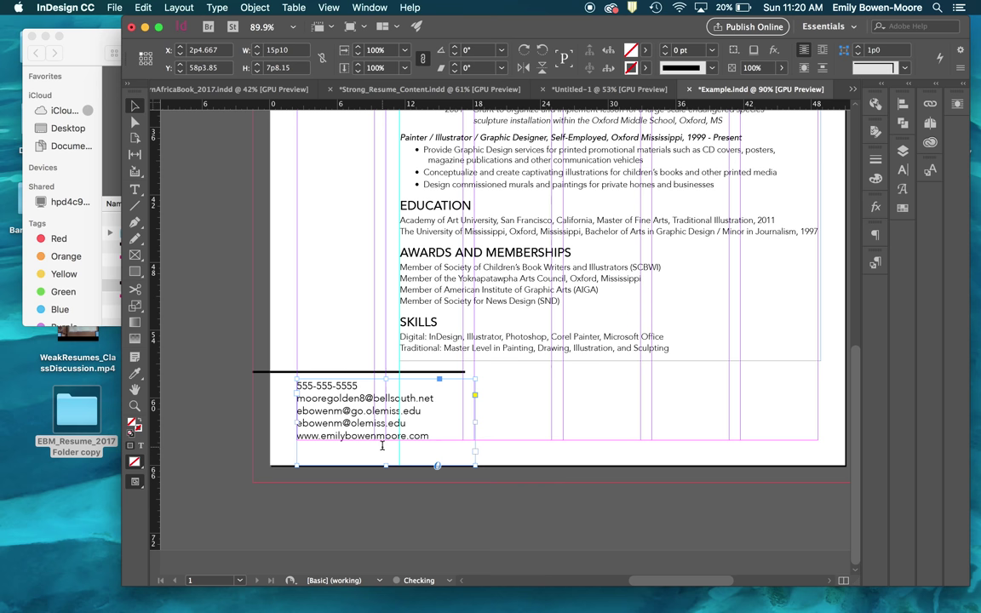
{"action": "double_click", "coordinate": [382, 445]}
{"action": "type", "text": "Lin"}
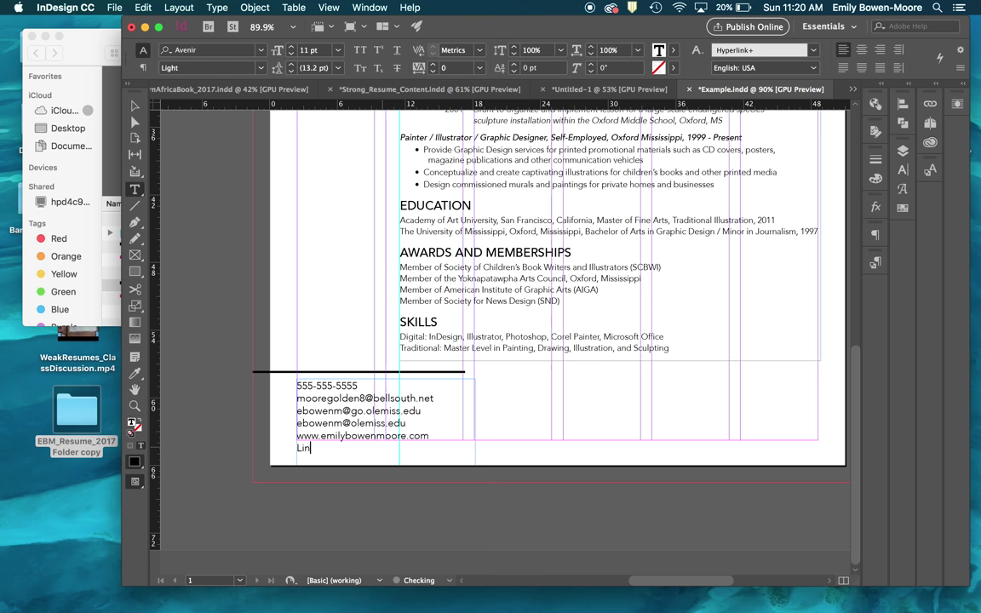
{"action": "type", "text": "kedIn"}
{"action": "key", "text": "Escape"}
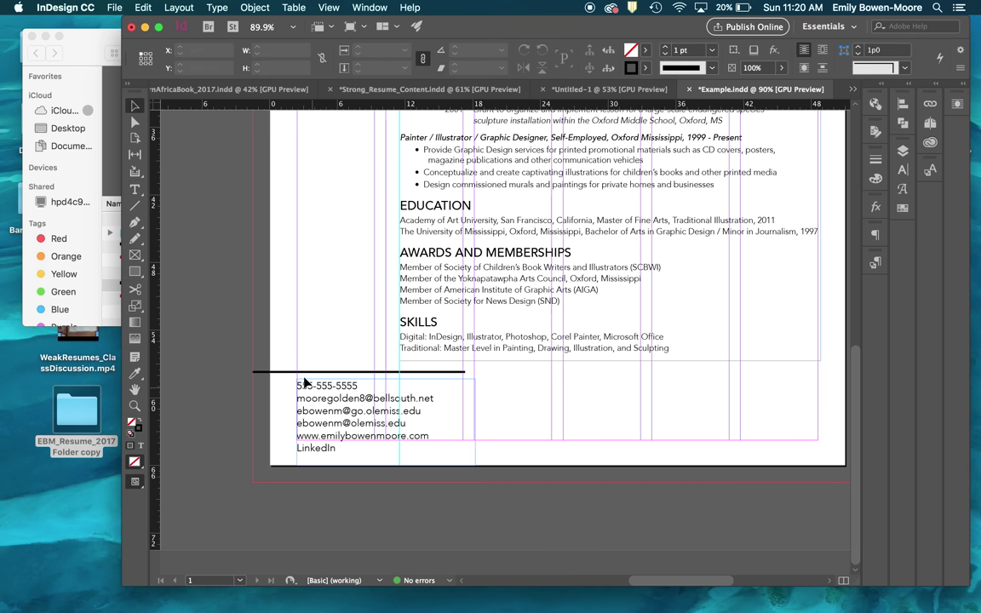
Nudge the horizontal rule and contact frame up together by two arrow-key steps.
{"action": "left_click", "coordinate": [285, 372]}
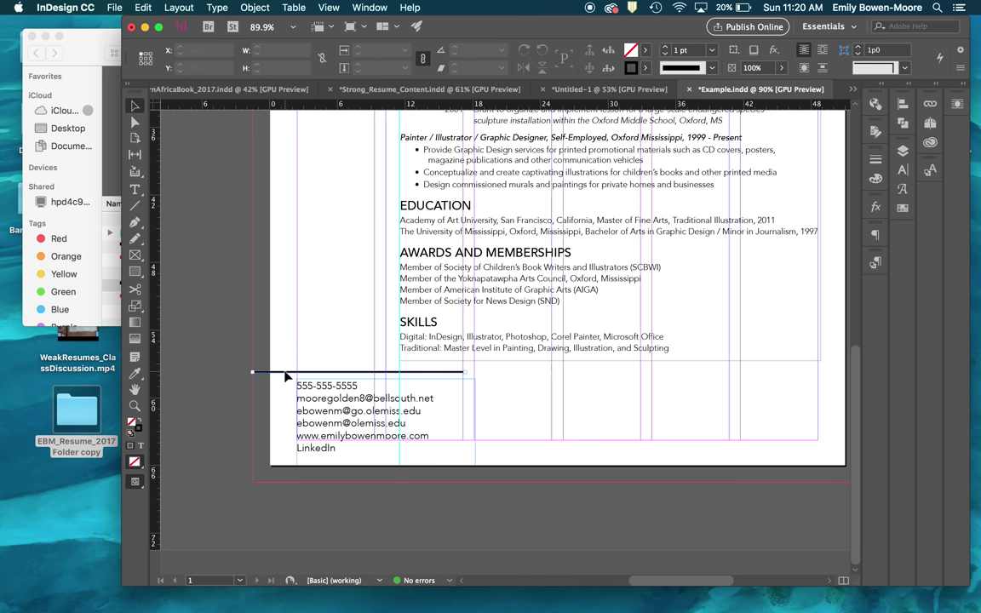
{"action": "left_click", "coordinate": [331, 406], "text": "shift"}
{"action": "key", "text": "Up"}
{"action": "key", "text": "Up"}
{"action": "key", "text": "Up"}
{"action": "key", "text": "Up"}
{"action": "key", "text": "Up"}
{"action": "key", "text": "Up"}
{"action": "key", "text": "Up"}
{"action": "key", "text": "Up"}
{"action": "key", "text": "Up"}
{"action": "key", "text": "Up"}
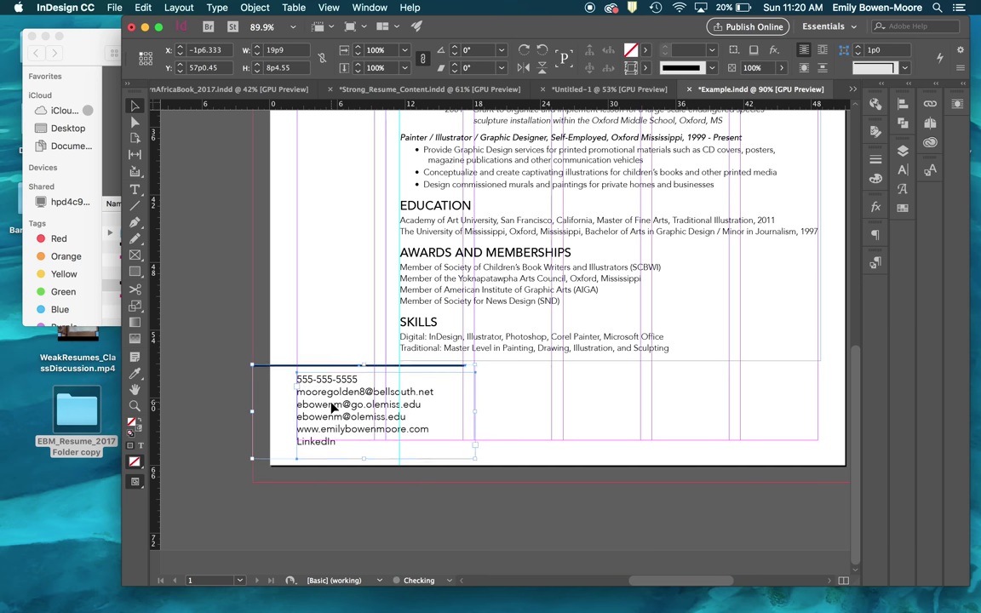
{"action": "key", "text": "Up"}
{"action": "key", "text": "Up"}
{"action": "left_click", "coordinate": [269, 297]}
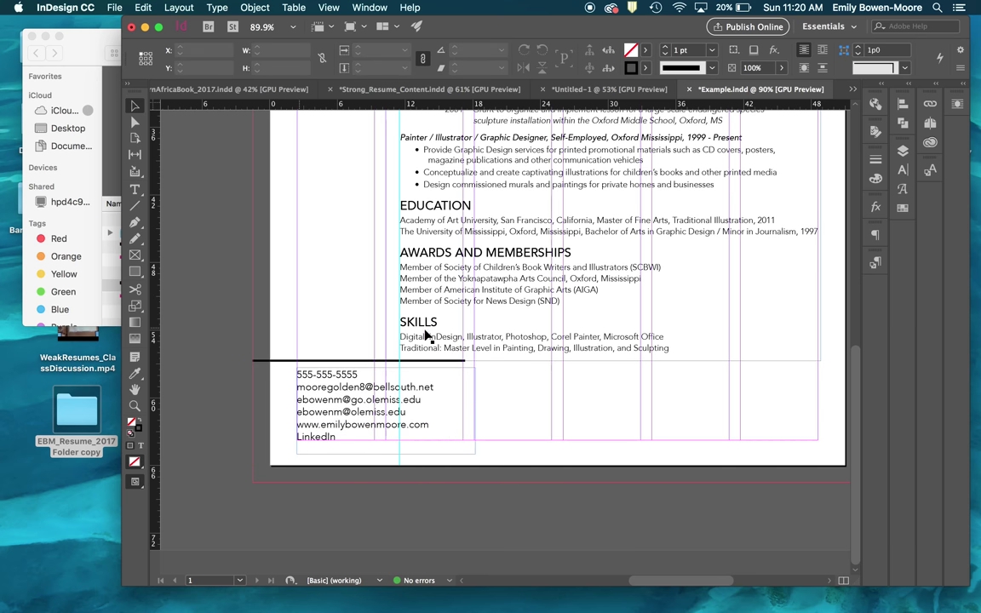
Nudge the main résumé text frame up one step.
{"action": "scroll", "coordinate": [502, 315], "scroll_direction": "up", "scroll_amount": 1}
{"action": "scroll", "coordinate": [499, 332], "scroll_direction": "down", "scroll_amount": 4}
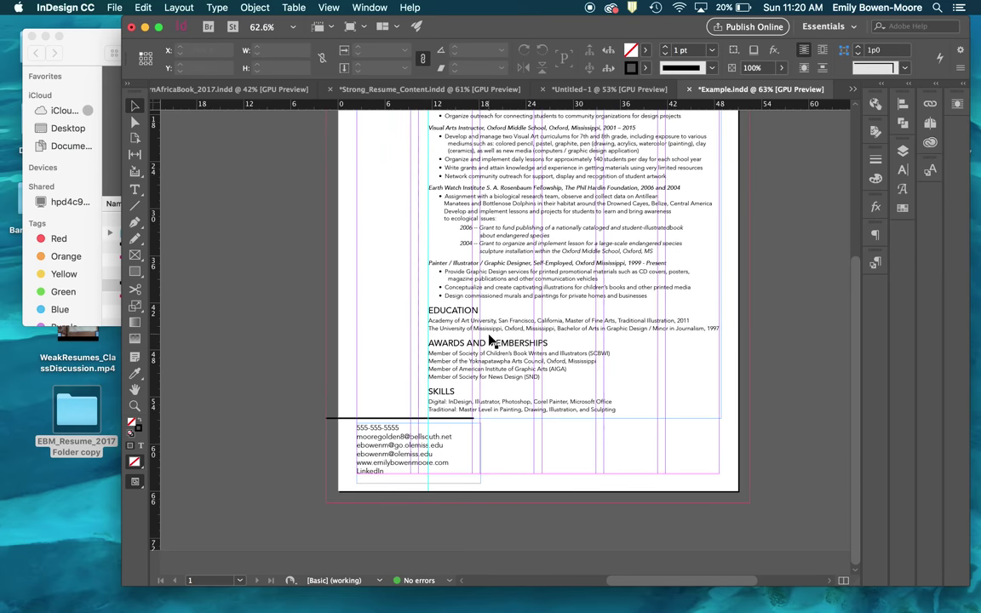
{"action": "scroll", "coordinate": [497, 269], "scroll_direction": "up", "scroll_amount": 5}
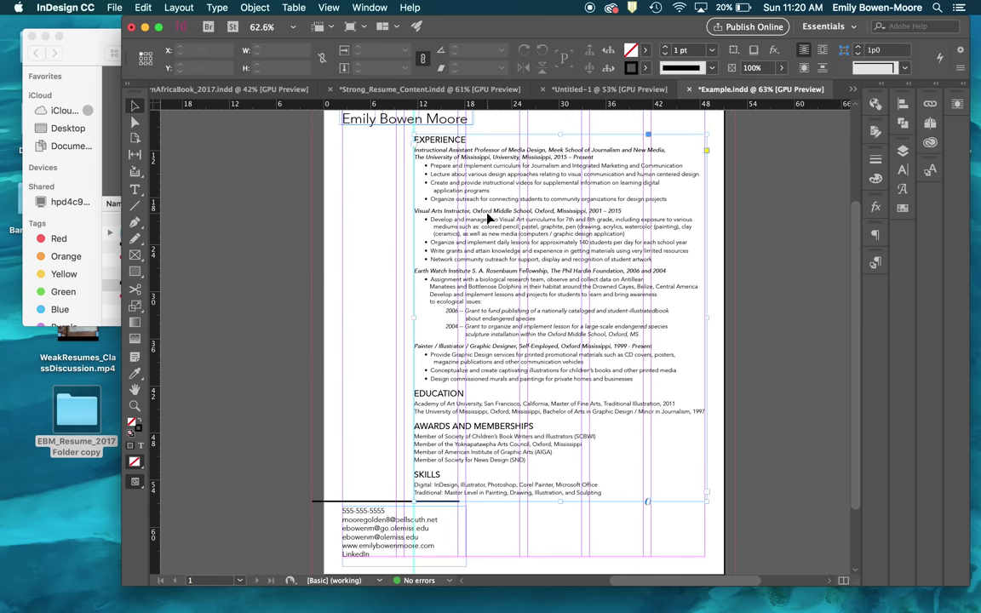
{"action": "left_click", "coordinate": [488, 218]}
{"action": "key", "text": "Up"}
{"action": "key", "text": "Up"}
{"action": "key", "text": "Up"}
{"action": "key", "text": "Up"}
{"action": "key", "text": "Up"}
{"action": "key", "text": "Up"}
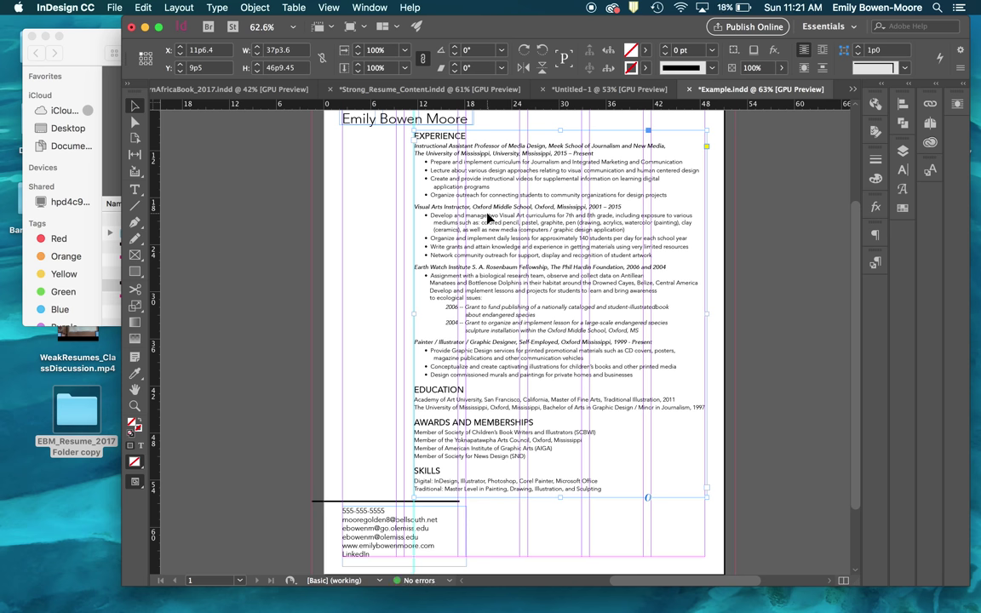
{"action": "left_click", "coordinate": [408, 128]}
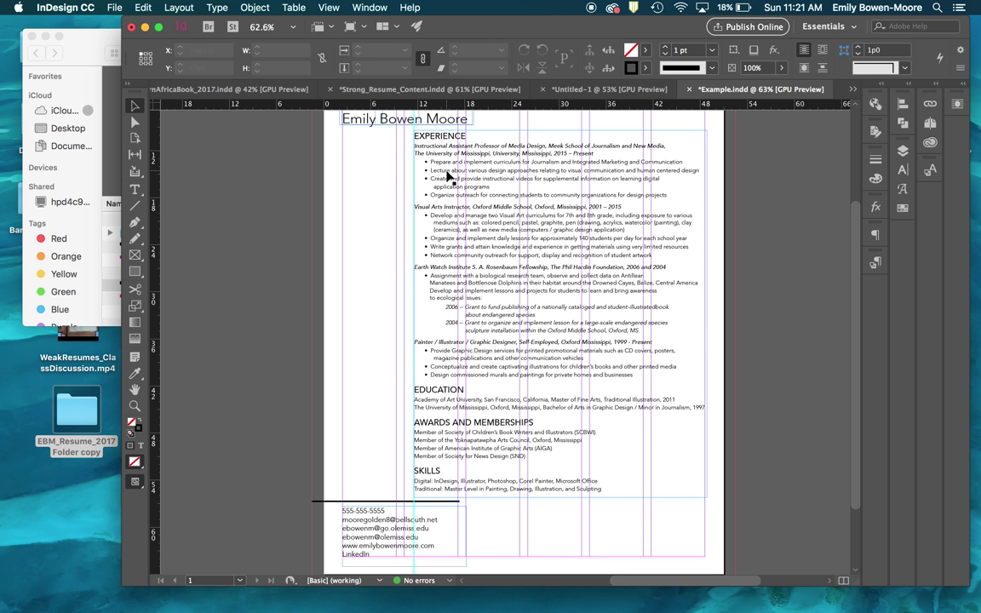
{"action": "scroll", "coordinate": [369, 506], "scroll_direction": "up", "scroll_amount": 5}
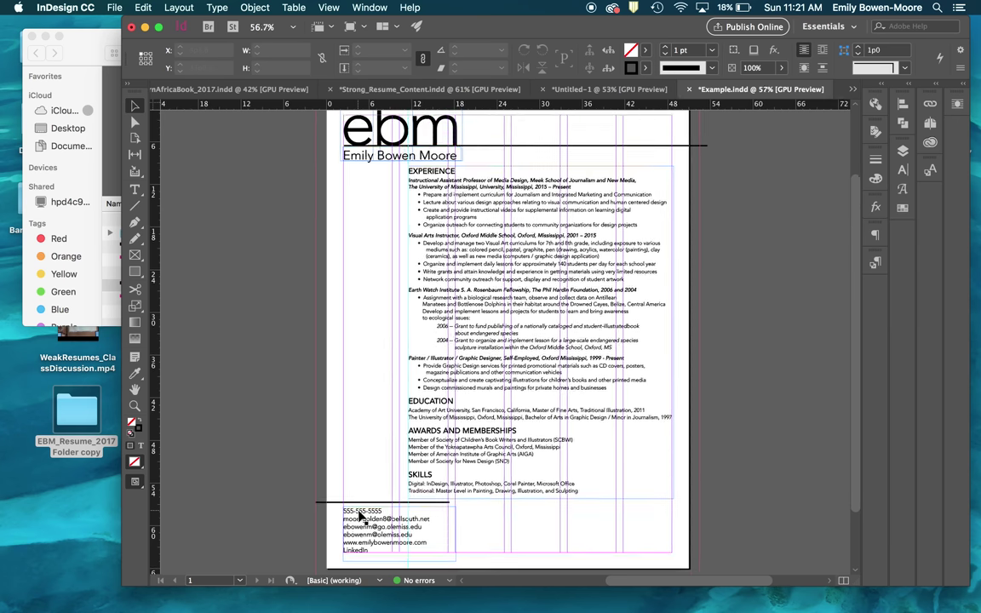
{"action": "scroll", "coordinate": [361, 511], "scroll_direction": "up", "scroll_amount": 1}
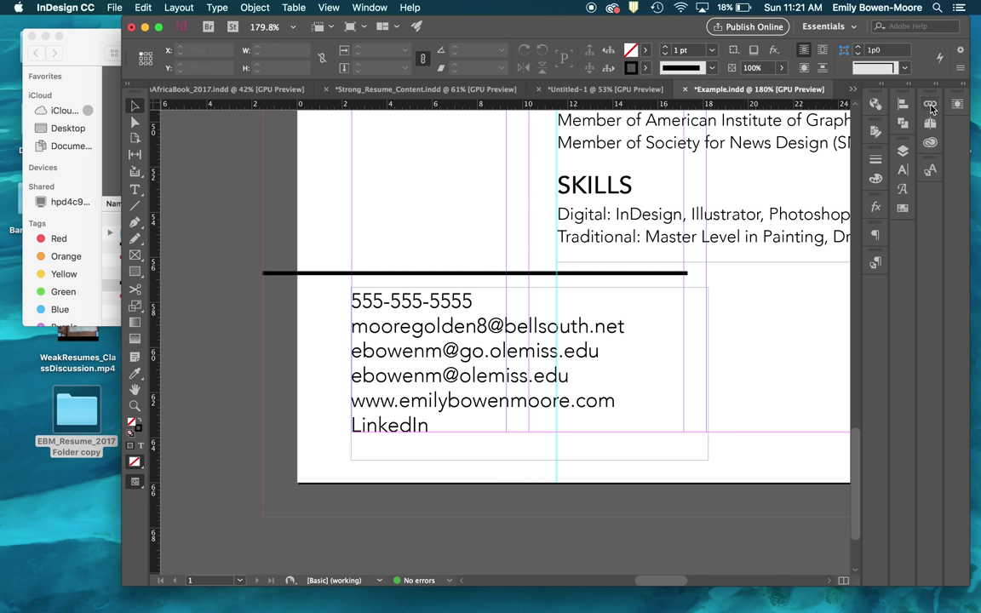
Check the Hyperlinks panel and the Window menu's panel list without opening anything.
{"action": "left_click", "coordinate": [875, 103]}
{"action": "left_click", "coordinate": [875, 103]}
{"action": "left_click", "coordinate": [367, 8]}
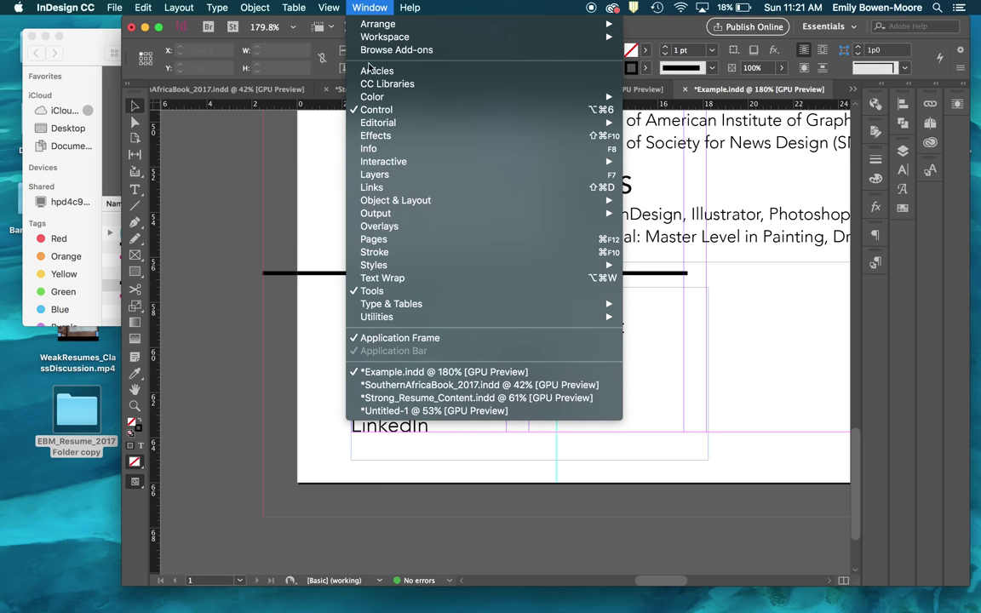
{"action": "mouse_move", "coordinate": [404, 164]}
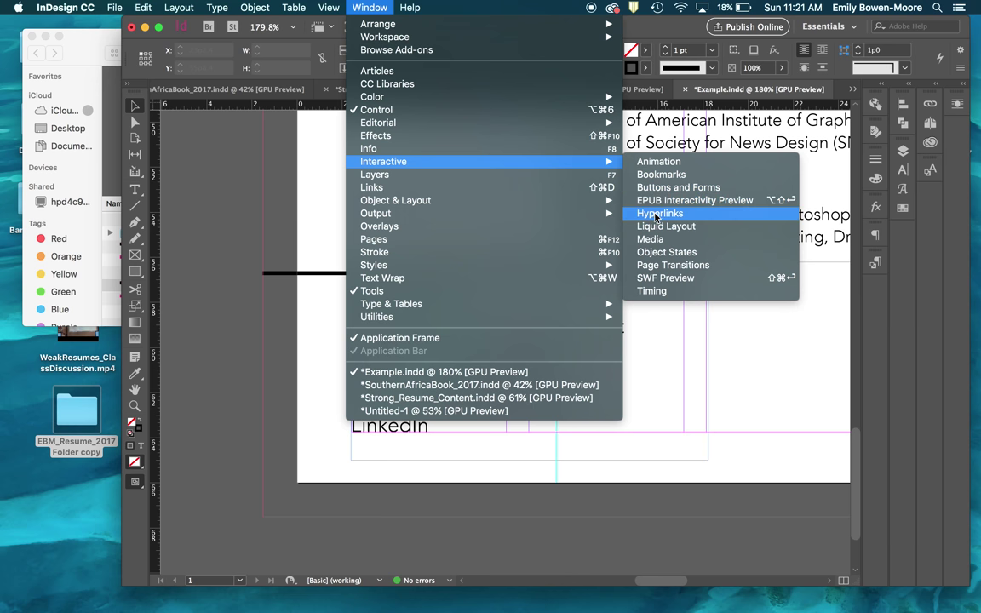
{"action": "left_click", "coordinate": [657, 375]}
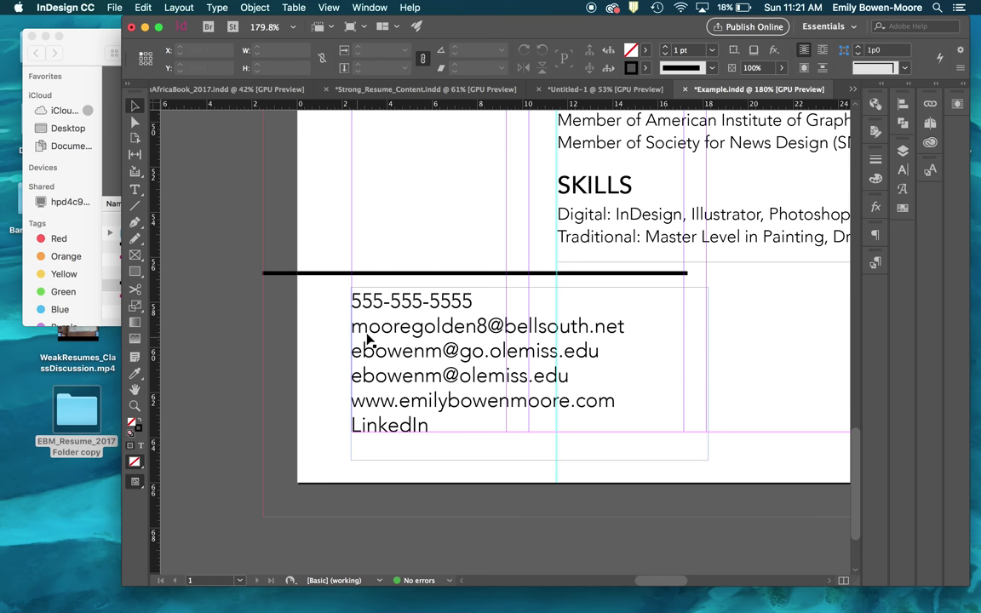
Select the first email address in the contact block and open the Hyperlinks panel.
{"action": "double_click", "coordinate": [526, 331]}
{"action": "left_click_drag", "start_coordinate": [624, 326], "coordinate": [353, 333]}
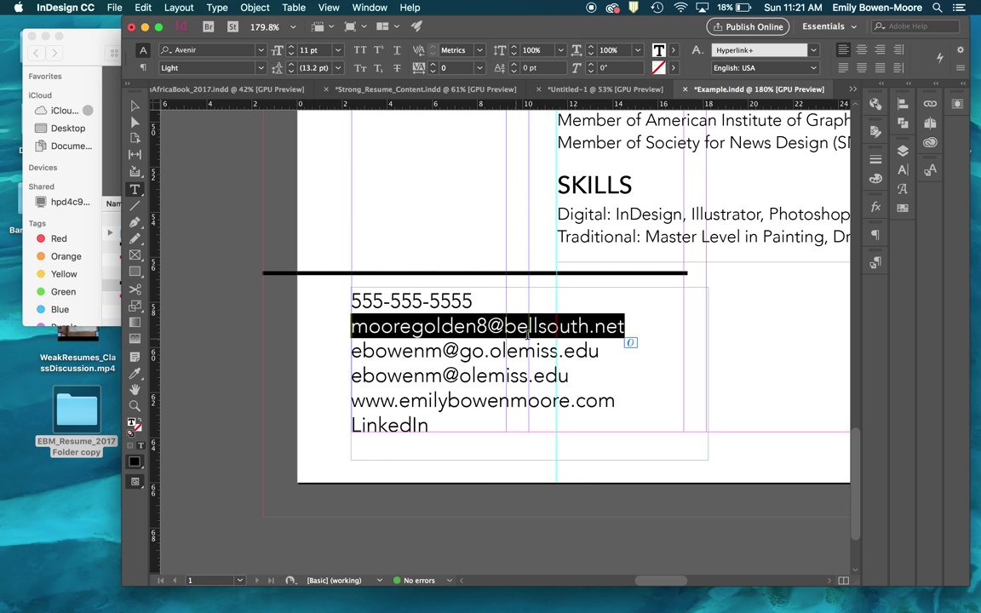
{"action": "left_click", "coordinate": [874, 104]}
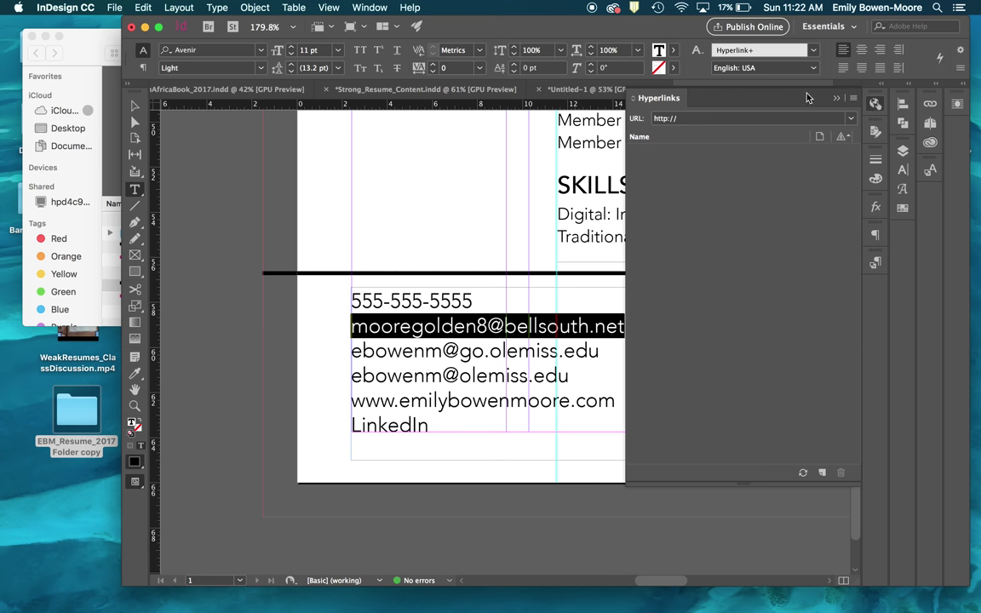
Create a new hyperlink from the selected email and set its Link To type to Email.
{"action": "left_click", "coordinate": [854, 101]}
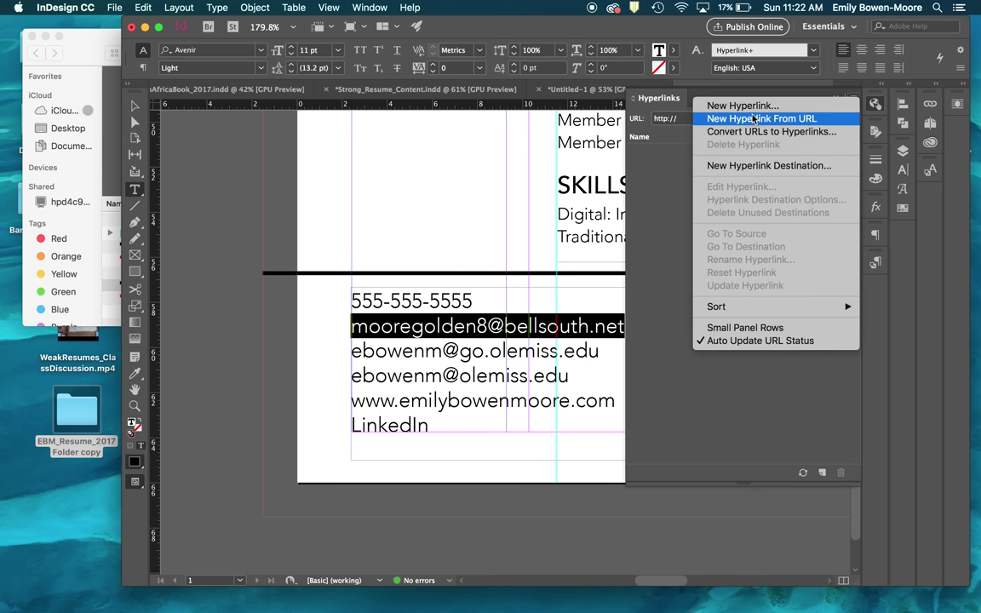
{"action": "left_click", "coordinate": [763, 340]}
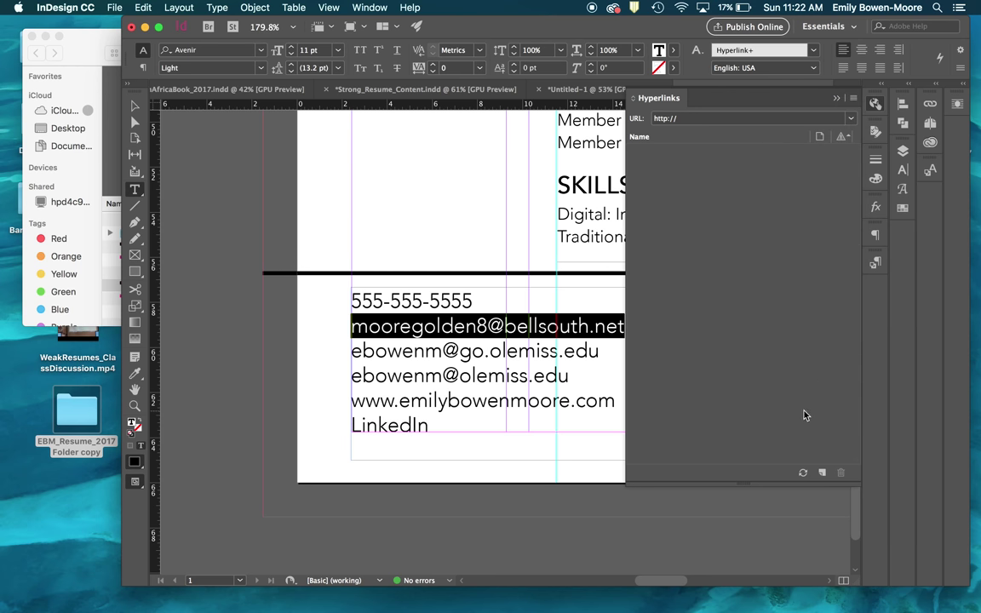
{"action": "left_click", "coordinate": [822, 474]}
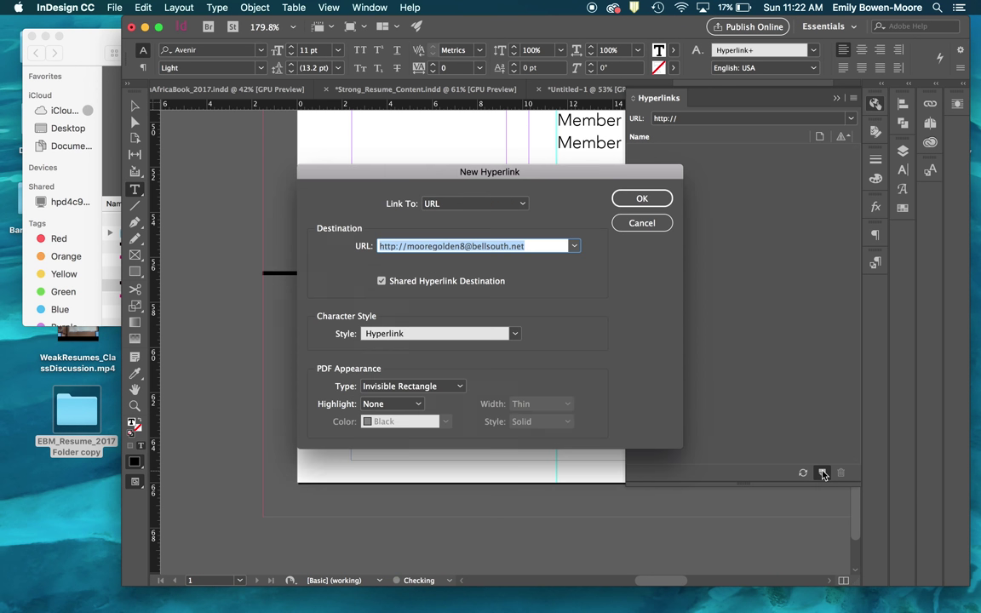
{"action": "left_click_drag", "start_coordinate": [514, 174], "coordinate": [618, 112]}
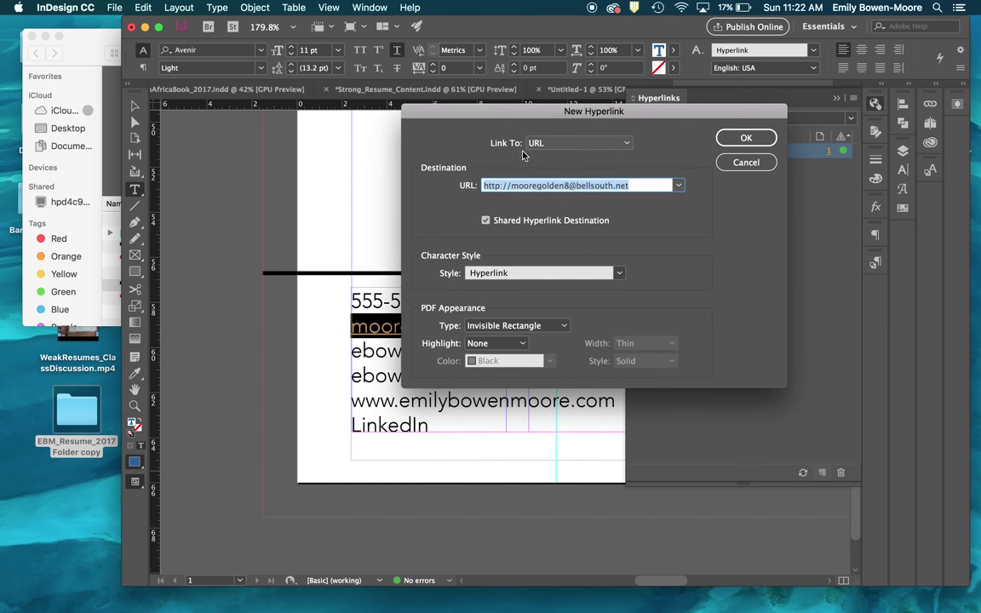
{"action": "left_click", "coordinate": [628, 145]}
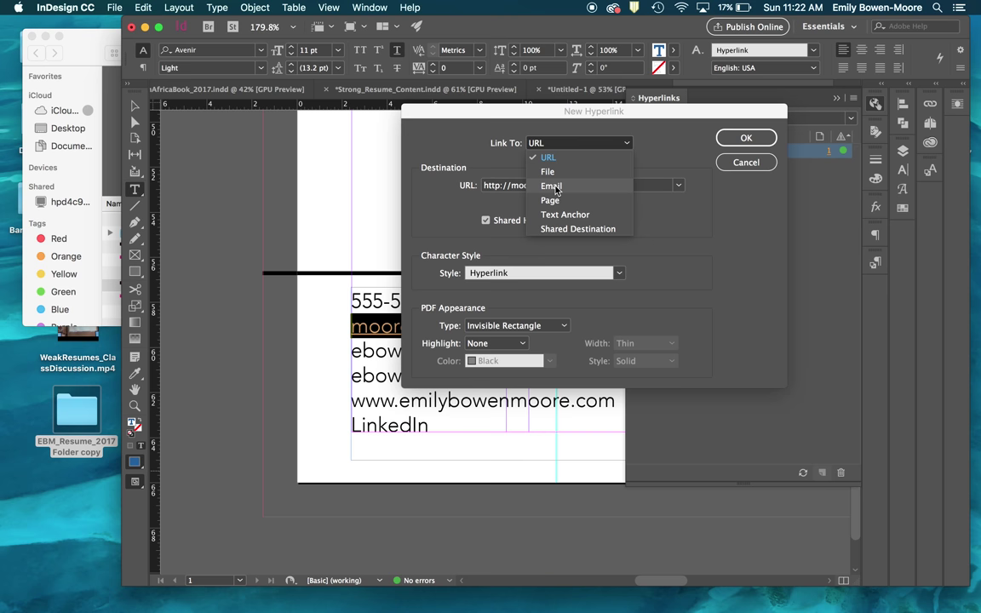
{"action": "left_click", "coordinate": [555, 187]}
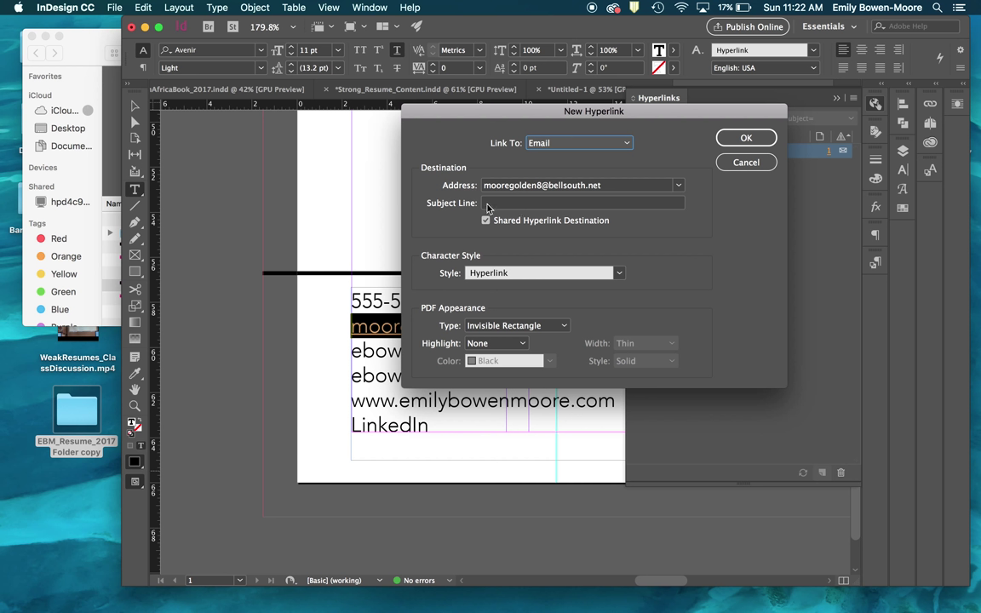
Confirm the new email hyperlink for the first email address.
{"action": "left_click", "coordinate": [744, 140]}
{"action": "left_click", "coordinate": [745, 139]}
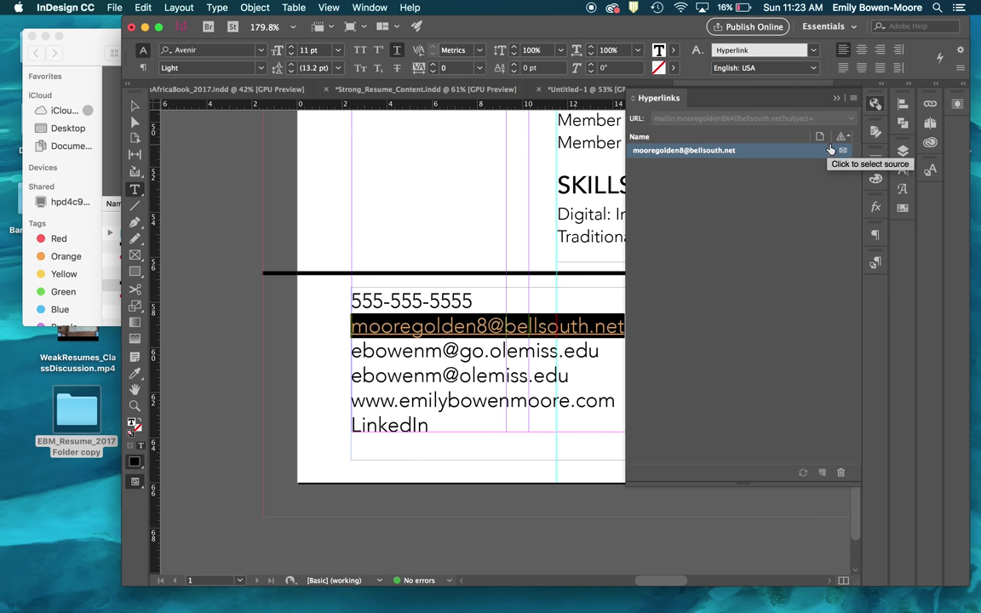
{"action": "left_click", "coordinate": [558, 361]}
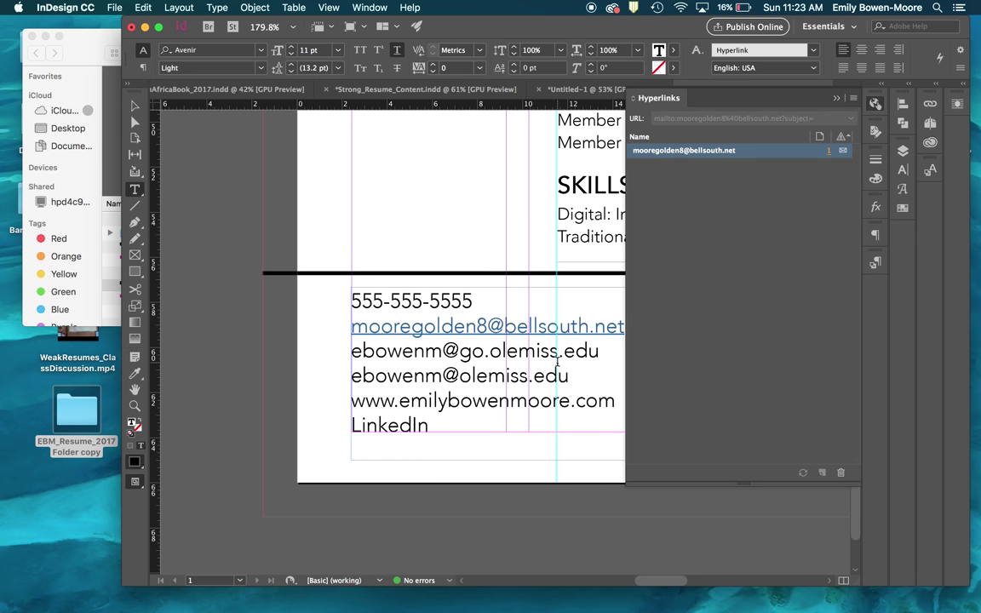
Recolour the first email address to [Black] and lighten it to a grey tint.
{"action": "left_click", "coordinate": [501, 331]}
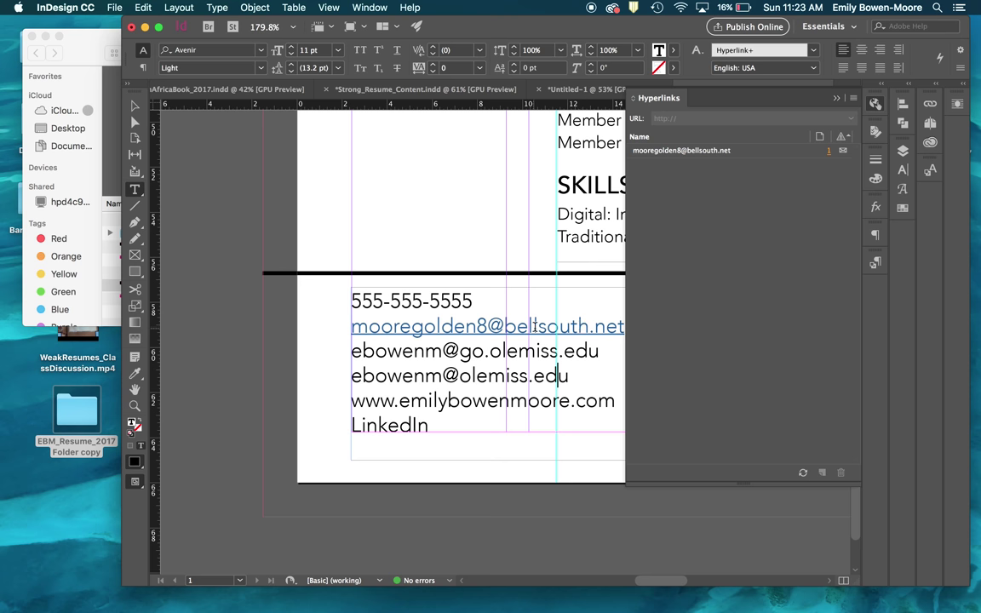
{"action": "scroll", "coordinate": [534, 326], "scroll_direction": "right", "scroll_amount": 3}
{"action": "scroll", "coordinate": [534, 326], "scroll_direction": "up", "scroll_amount": 2}
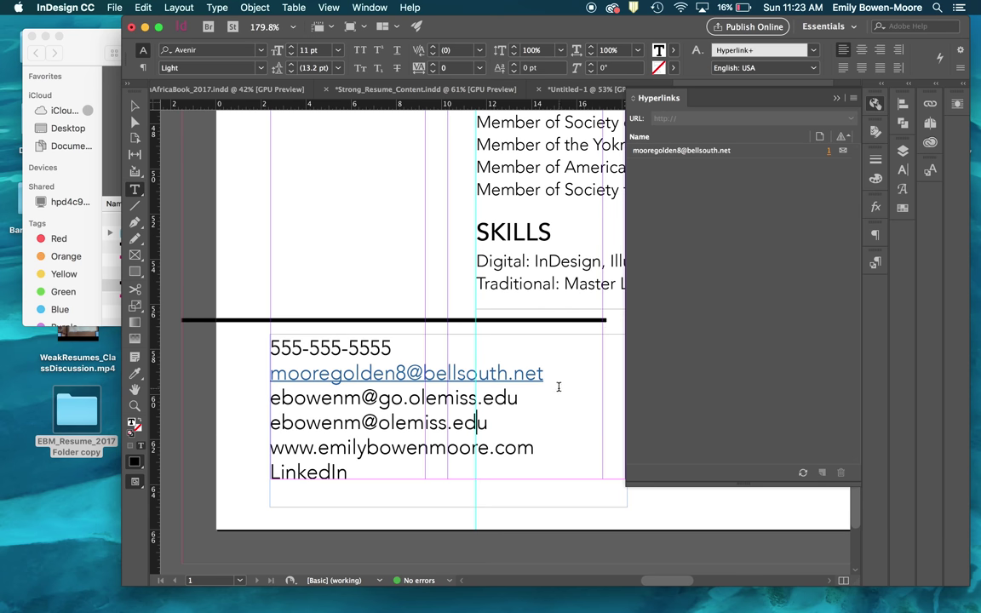
{"action": "left_click_drag", "start_coordinate": [543, 374], "coordinate": [268, 375]}
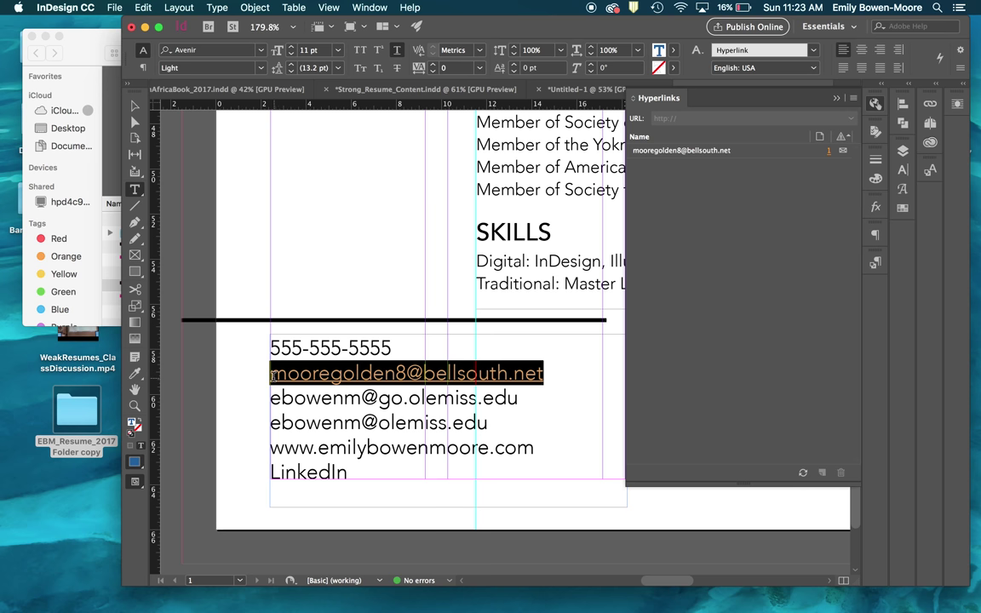
{"action": "left_click", "coordinate": [673, 50]}
{"action": "left_click", "coordinate": [553, 130]}
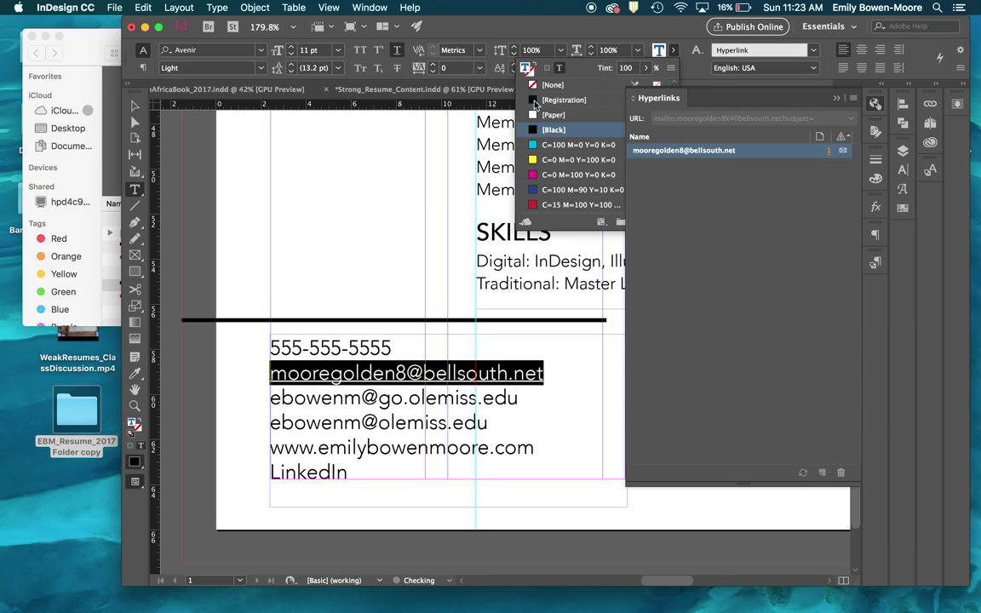
{"action": "left_click", "coordinate": [673, 51]}
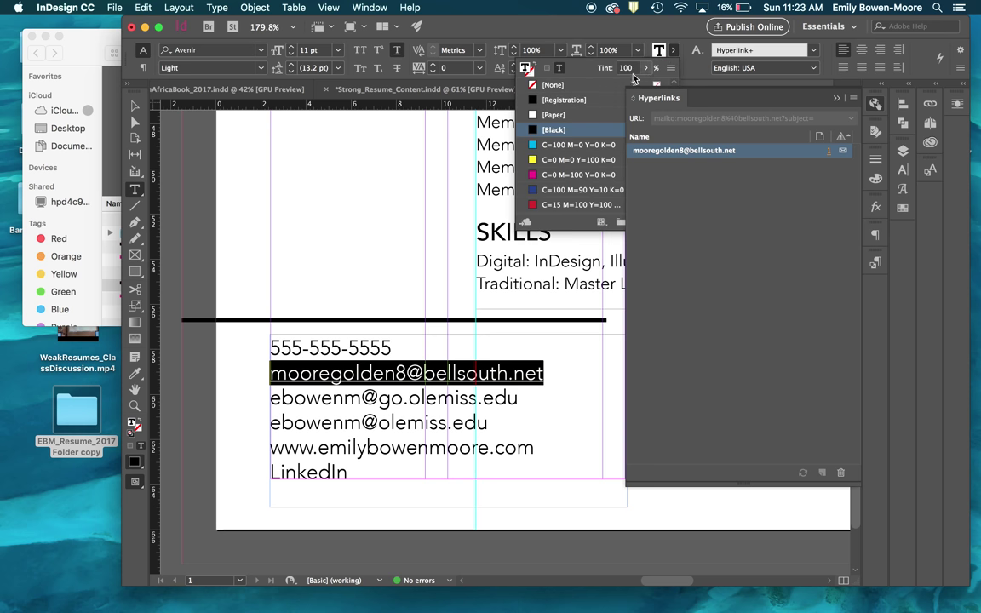
{"action": "left_click_drag", "start_coordinate": [563, 85], "coordinate": [629, 87]}
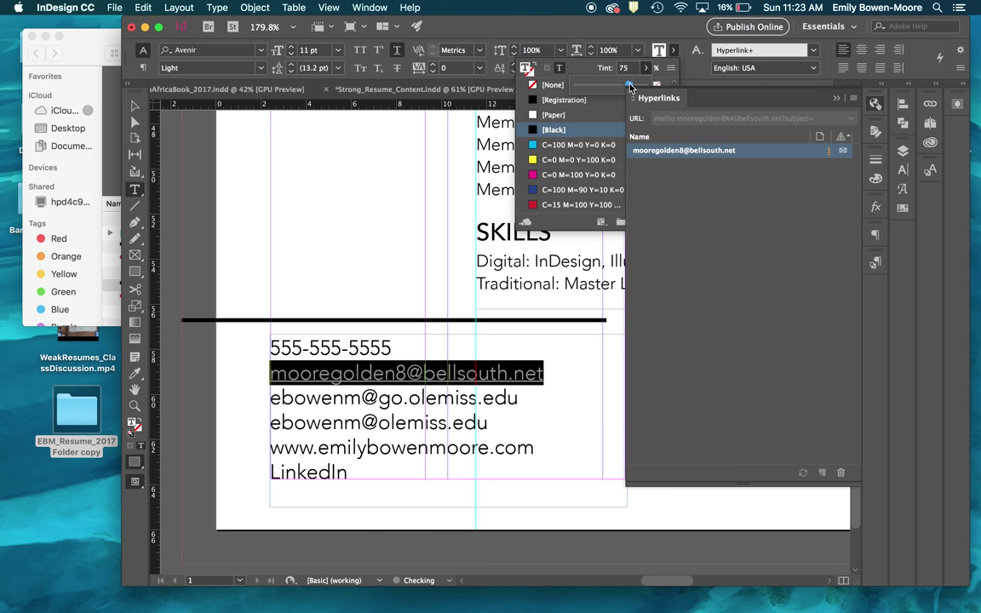
{"action": "left_click", "coordinate": [558, 359]}
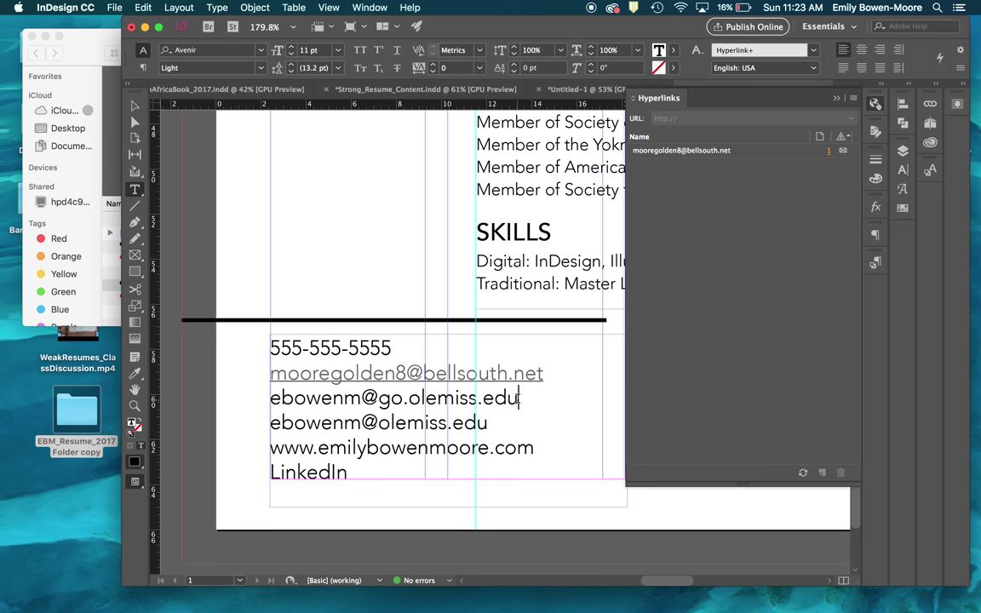
{"action": "left_click_drag", "start_coordinate": [516, 399], "coordinate": [269, 400]}
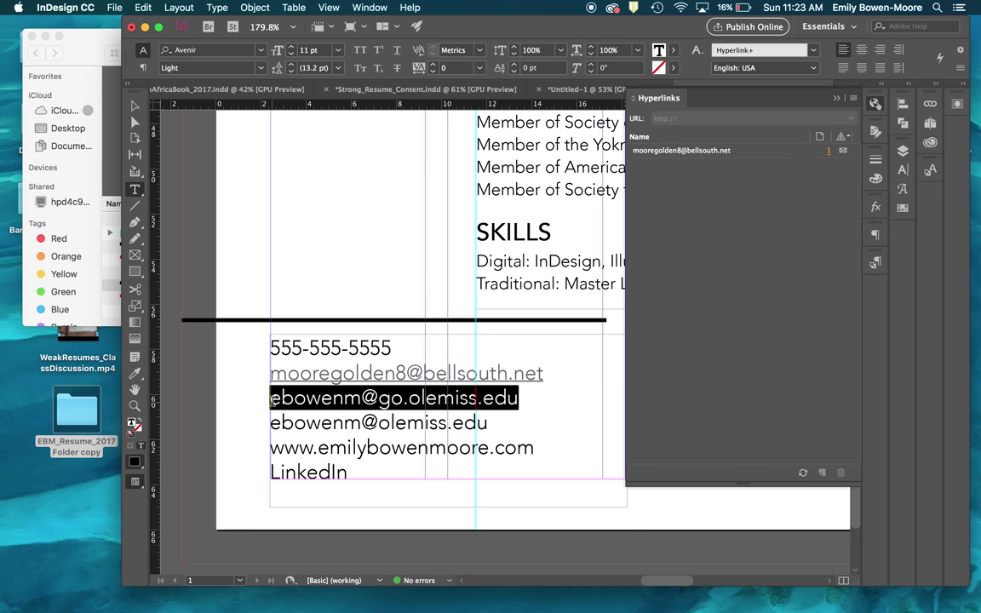
Make the second and third university email addresses into email hyperlinks.
{"action": "left_click", "coordinate": [821, 472]}
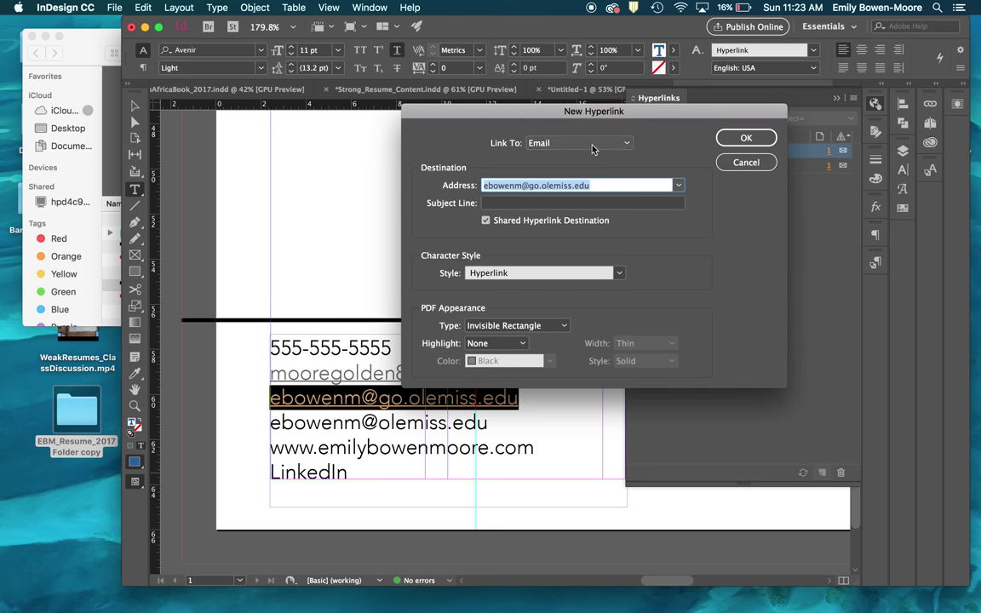
{"action": "left_click", "coordinate": [742, 138]}
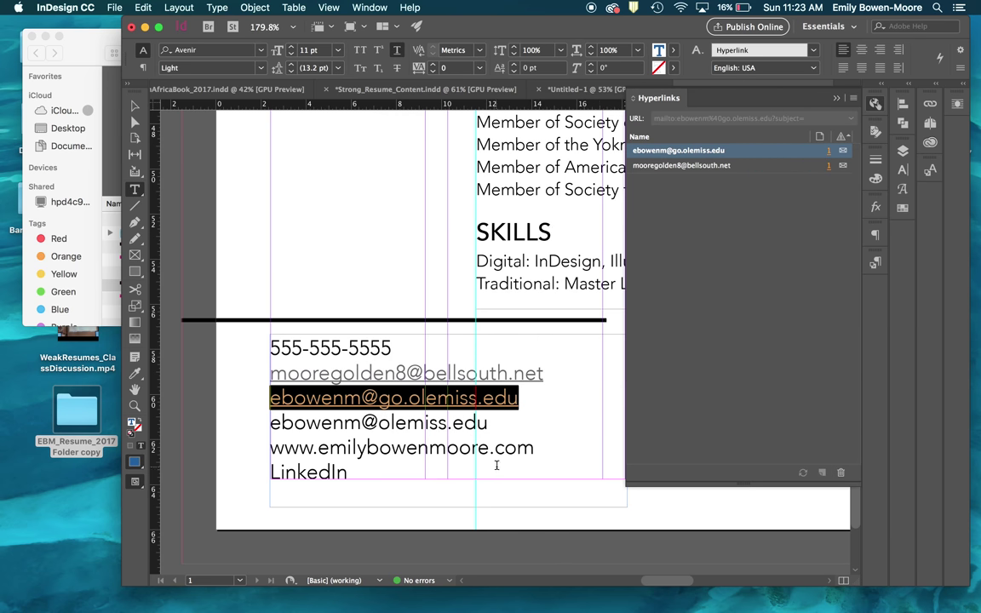
{"action": "left_click", "coordinate": [509, 417]}
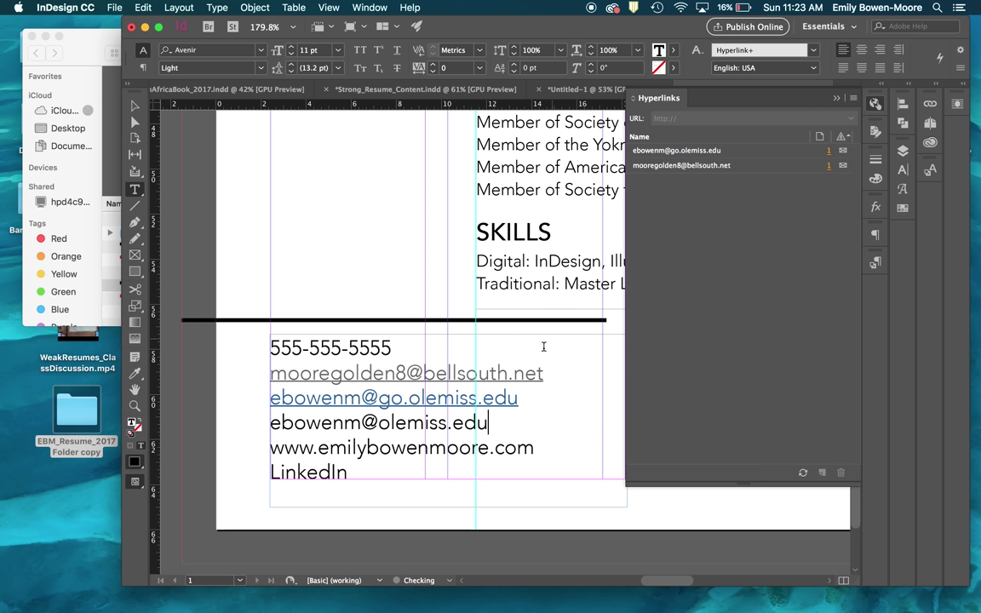
{"action": "left_click", "coordinate": [350, 423], "text": "shift"}
{"action": "left_click", "coordinate": [270, 423], "text": "shift"}
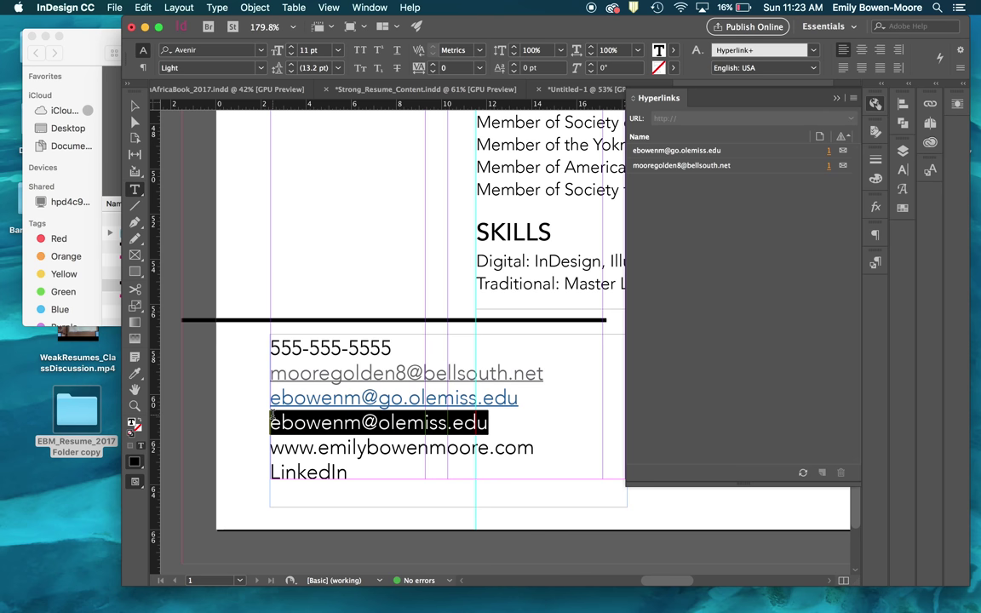
{"action": "left_click", "coordinate": [821, 473]}
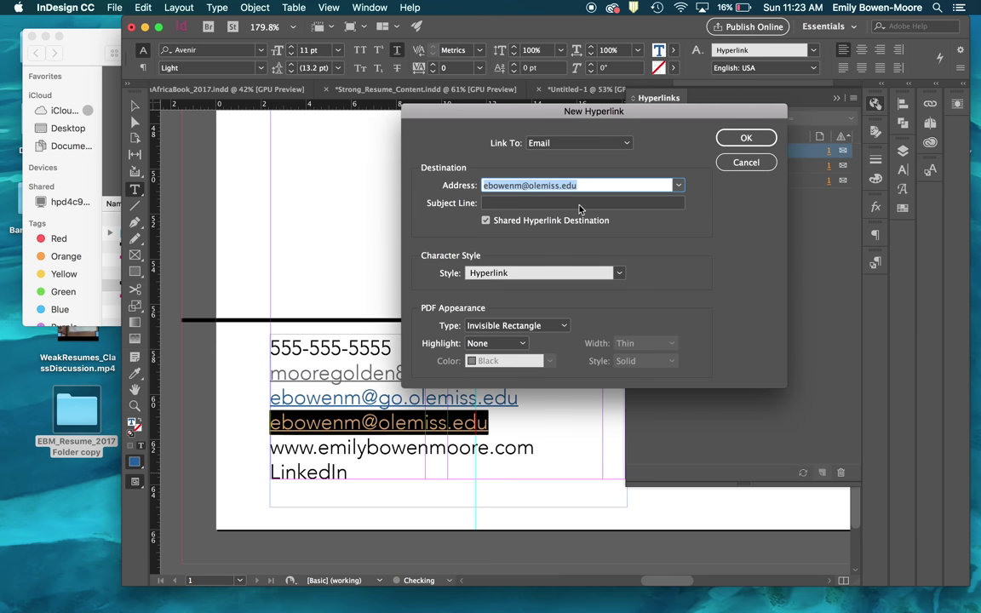
{"action": "left_click", "coordinate": [724, 138]}
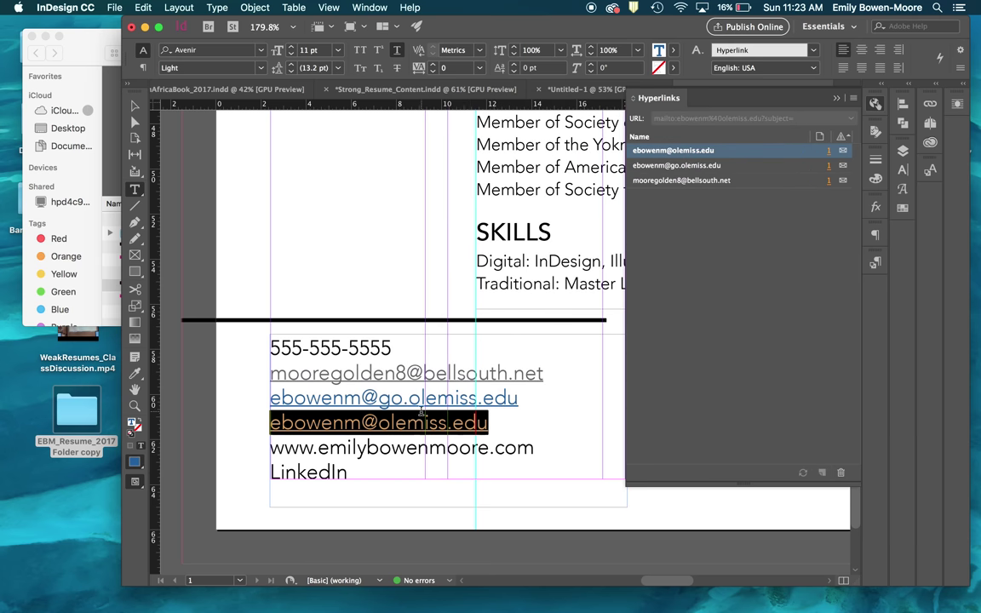
{"action": "left_click", "coordinate": [539, 403]}
Set both university email lines to [Black] with a lowered grey tint.
{"action": "left_click_drag", "start_coordinate": [269, 398], "coordinate": [489, 423]}
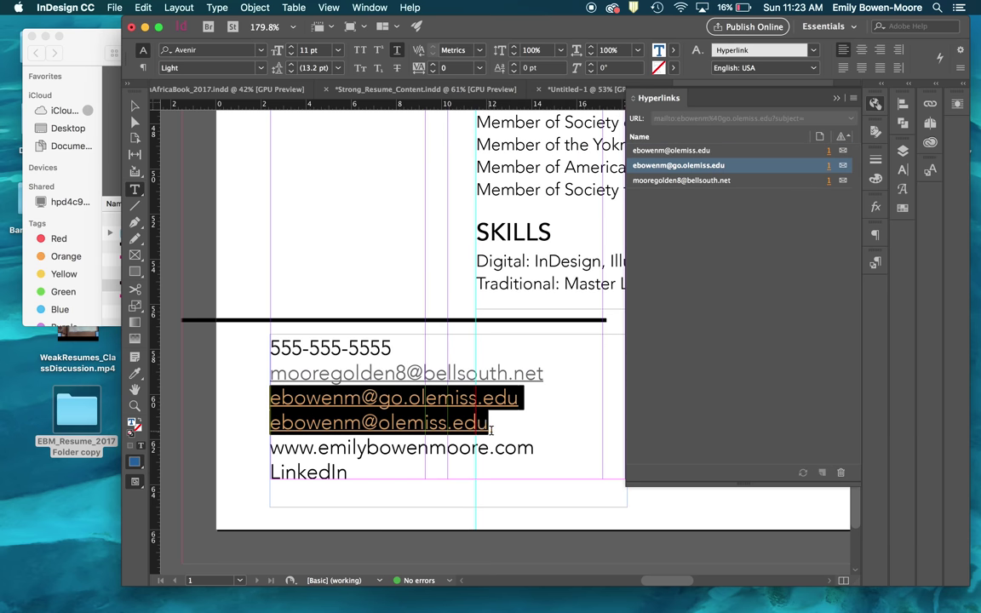
{"action": "left_click", "coordinate": [674, 53]}
{"action": "left_click", "coordinate": [552, 100]}
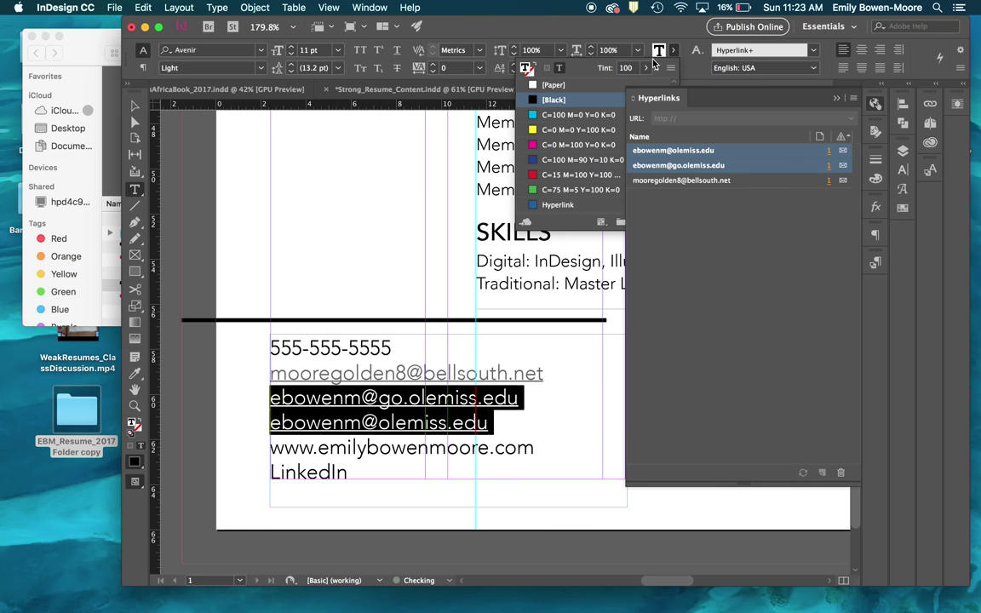
{"action": "left_click", "coordinate": [634, 67]}
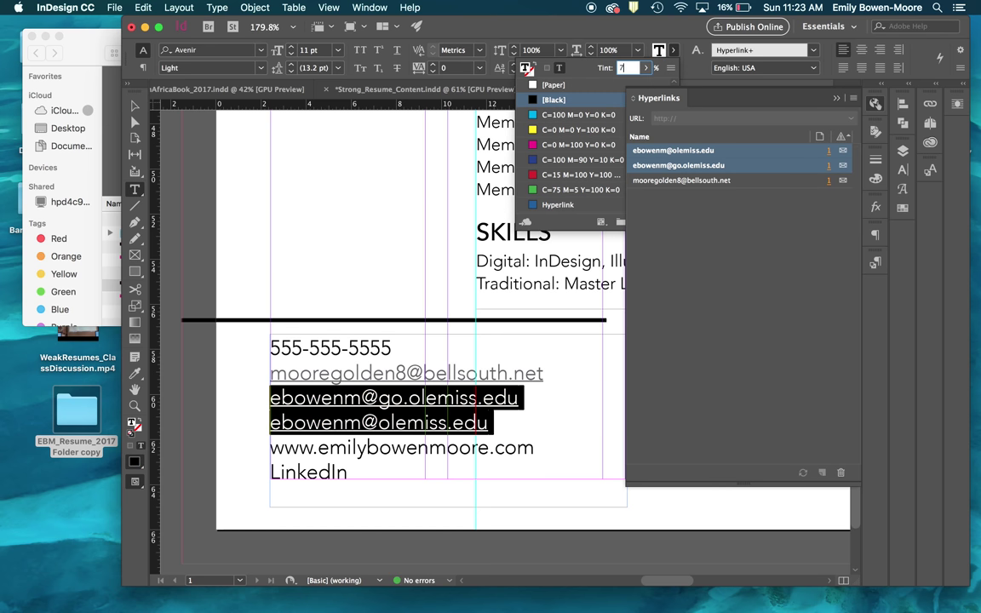
{"action": "key", "text": "Return"}
{"action": "left_click", "coordinate": [586, 404]}
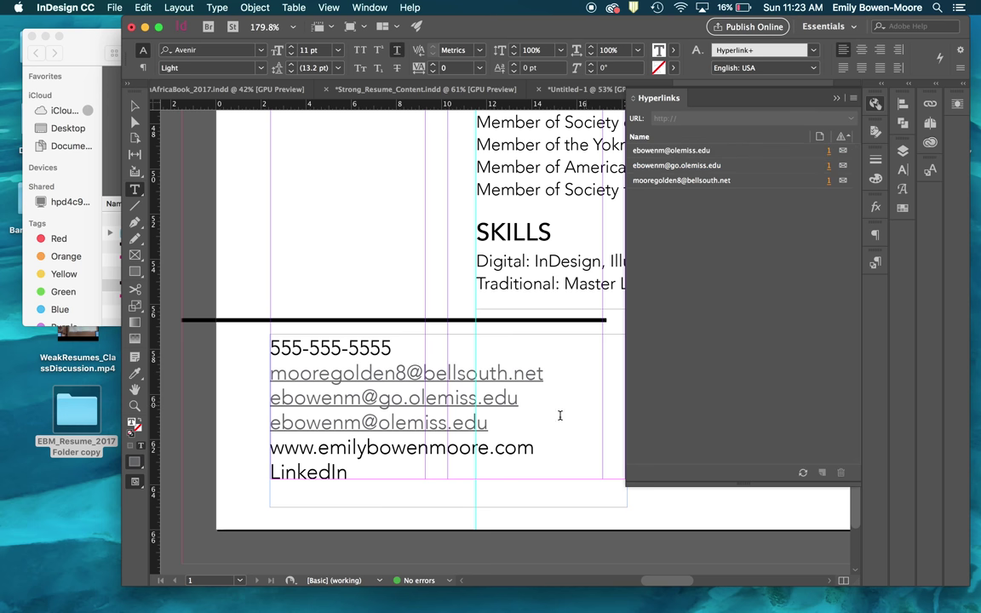
{"action": "left_click", "coordinate": [302, 448]}
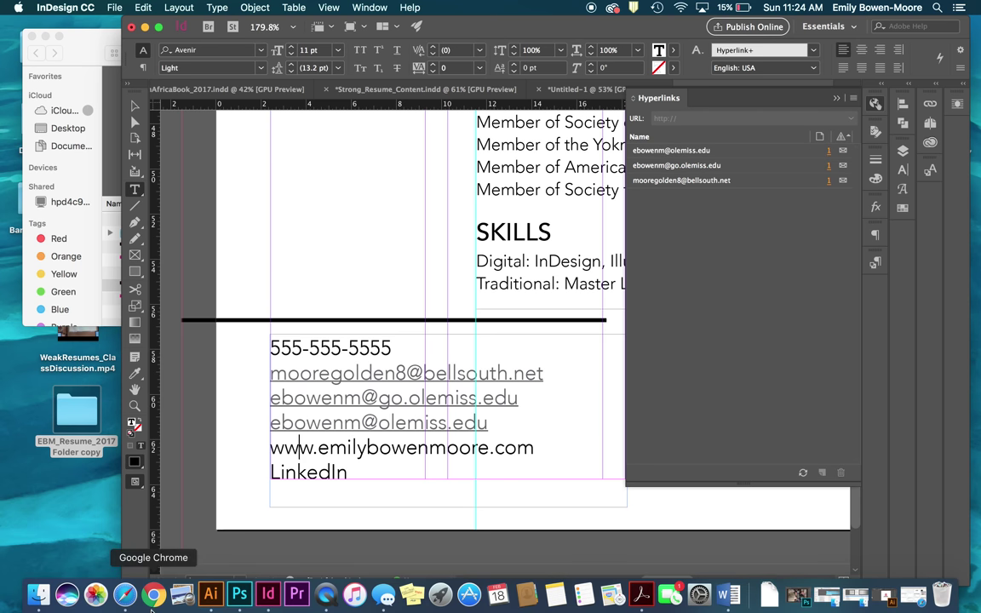
{"action": "left_click", "coordinate": [124, 592]}
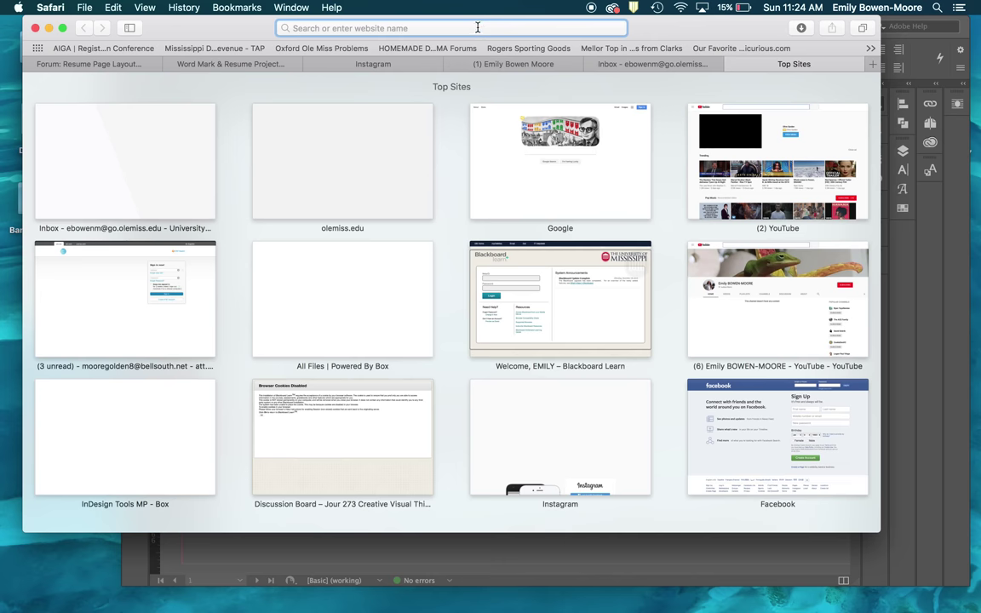
{"action": "type", "text": "www.emi"}
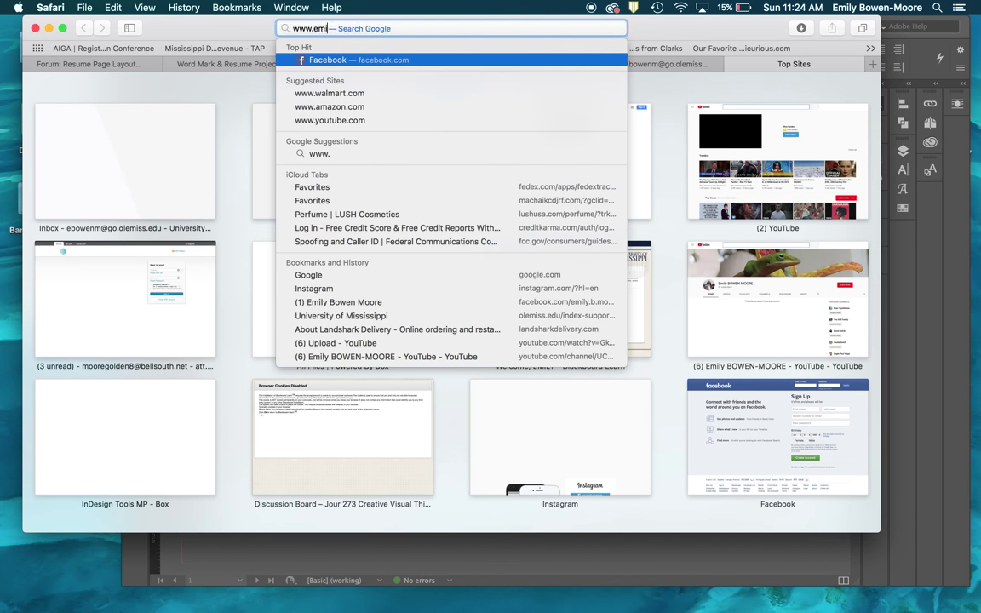
{"action": "type", "text": "lybowenmoore"}
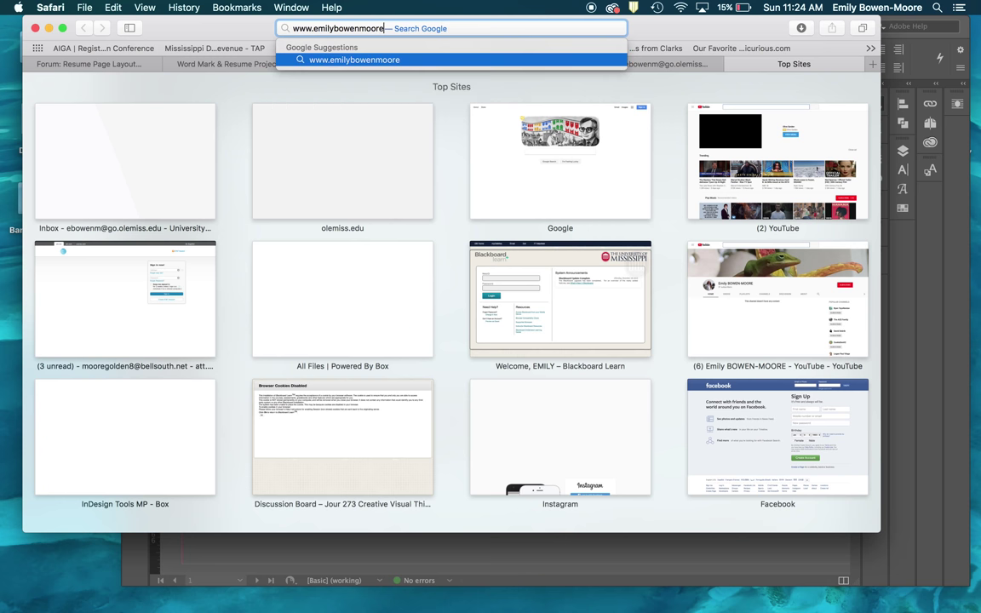
{"action": "type", "text": ".com"}
{"action": "key", "text": "Return"}
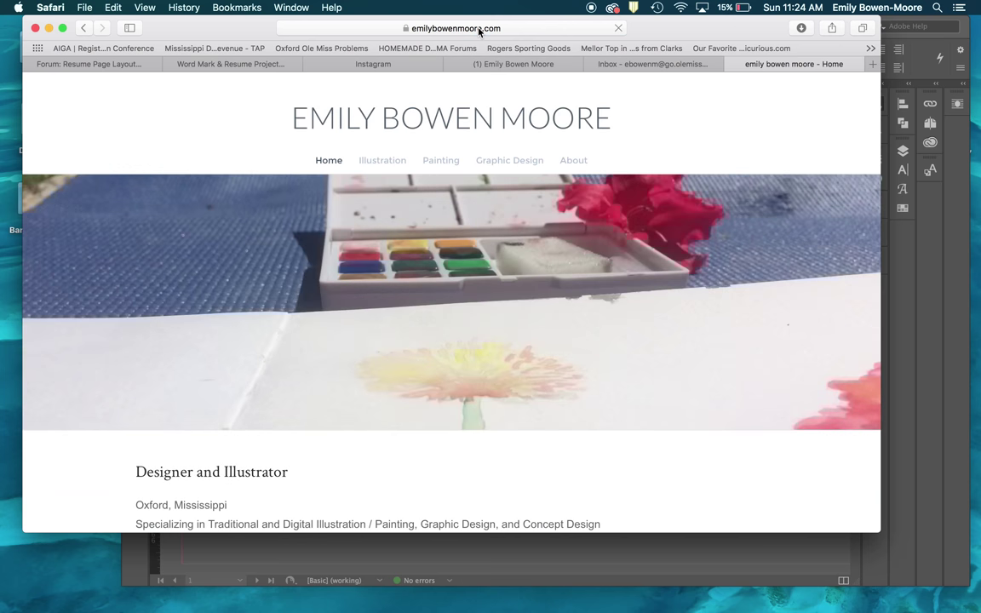
{"action": "left_click", "coordinate": [480, 32]}
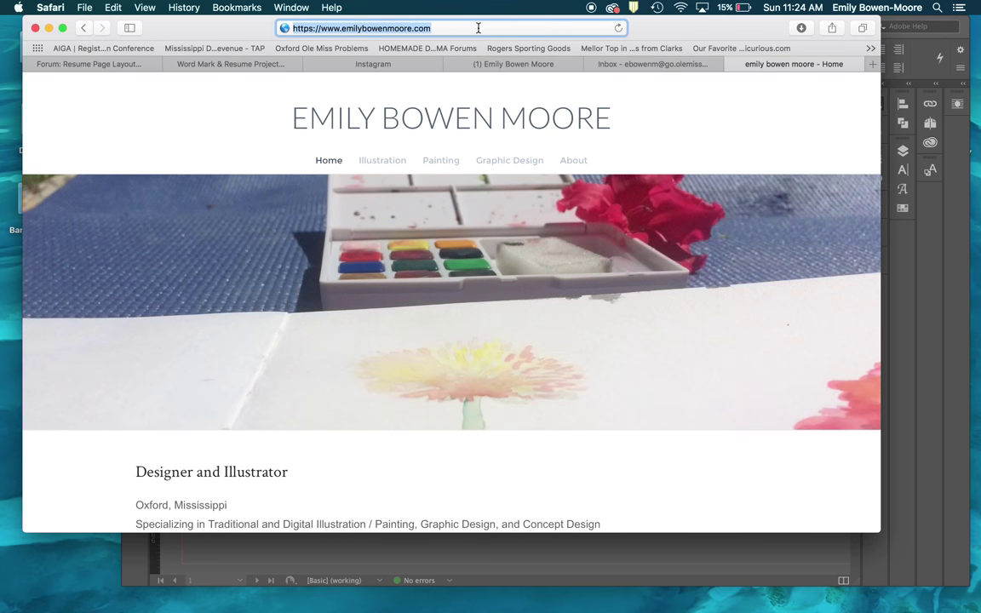
{"action": "left_click", "coordinate": [48, 28]}
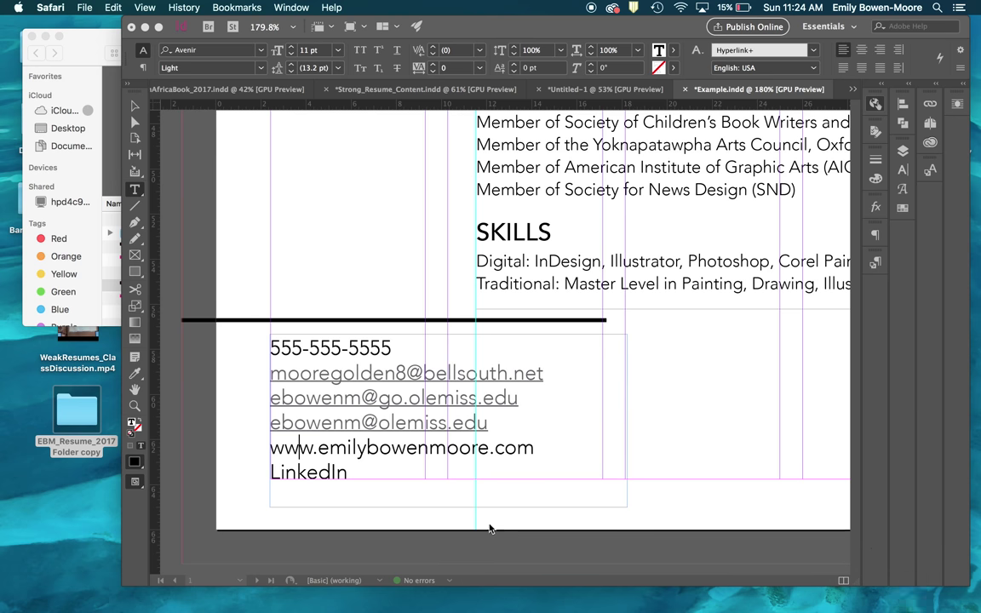
Turn the selected website address line into a URL hyperlink pointing to the personal site.
{"action": "left_click", "coordinate": [458, 449]}
{"action": "double_click", "coordinate": [458, 448]}
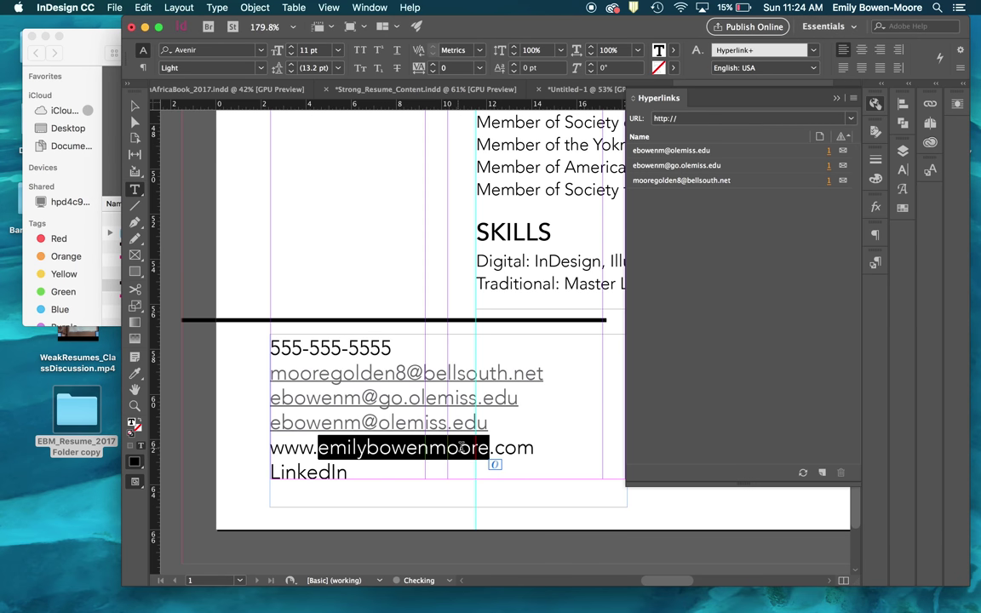
{"action": "left_click", "coordinate": [534, 449]}
{"action": "left_click_drag", "start_coordinate": [535, 449], "coordinate": [268, 448]}
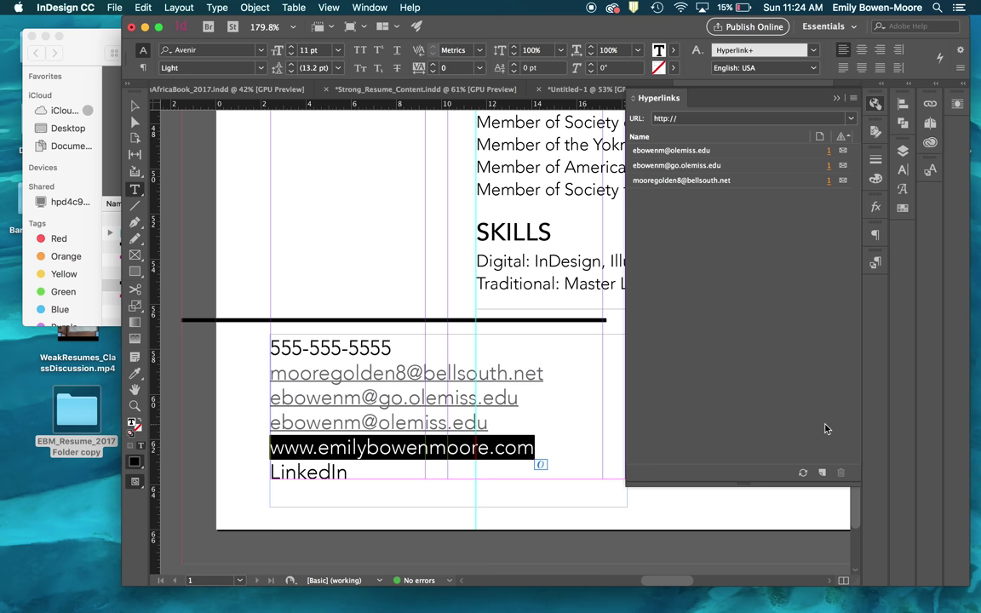
{"action": "left_click", "coordinate": [821, 473]}
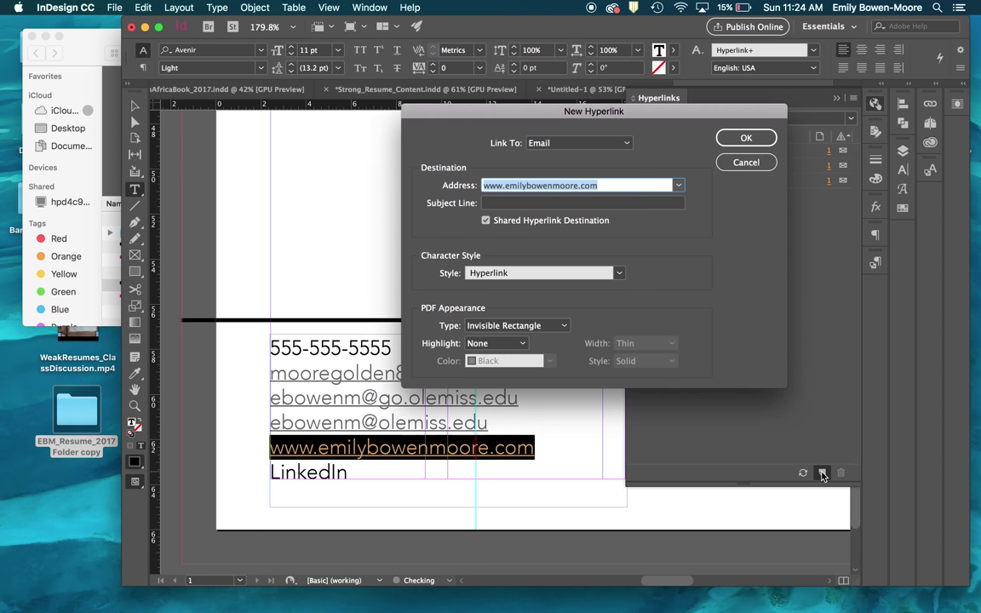
{"action": "left_click", "coordinate": [586, 147]}
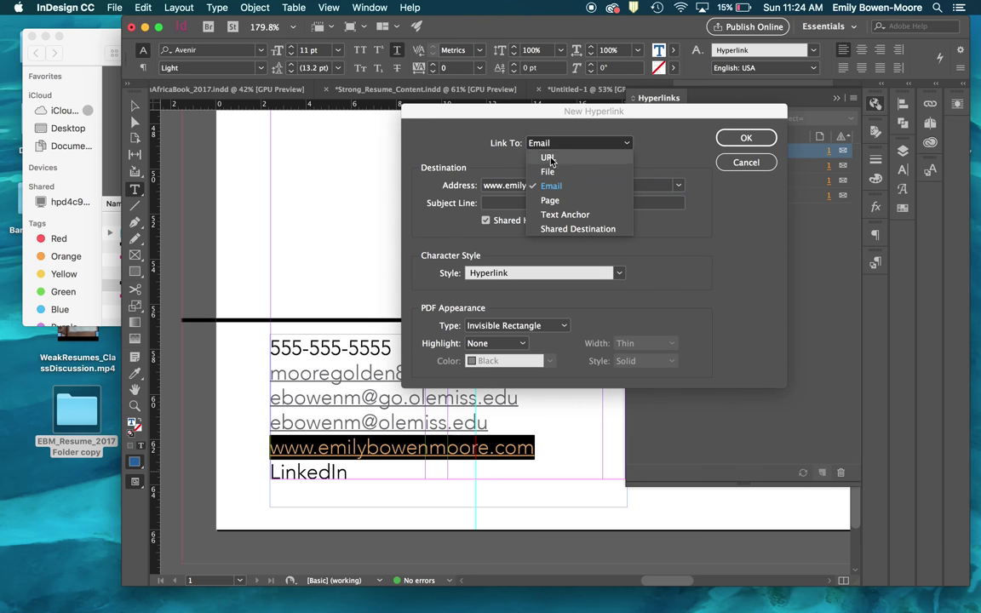
{"action": "left_click", "coordinate": [549, 160]}
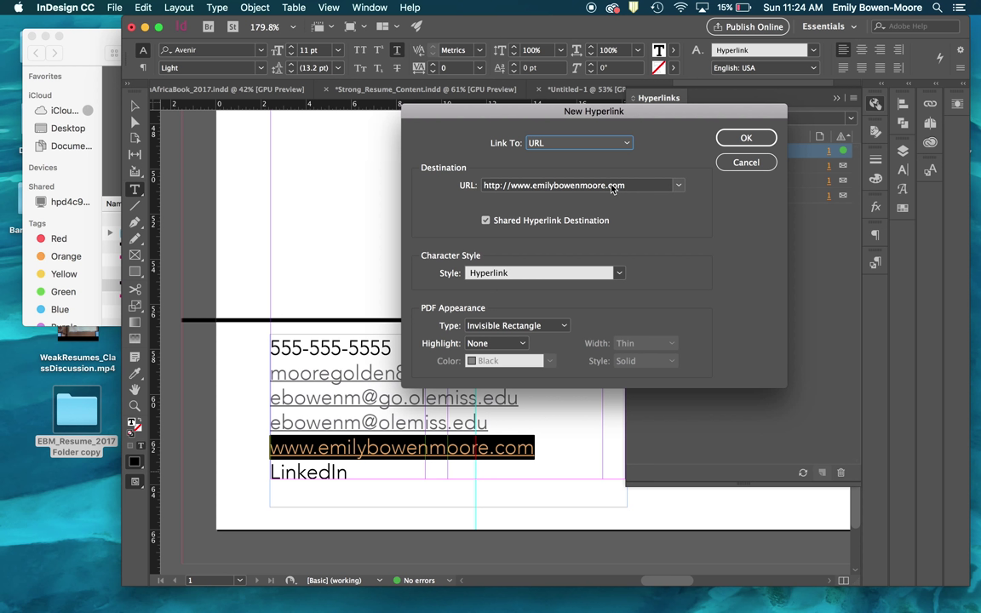
{"action": "left_click_drag", "start_coordinate": [751, 116], "coordinate": [608, 126]}
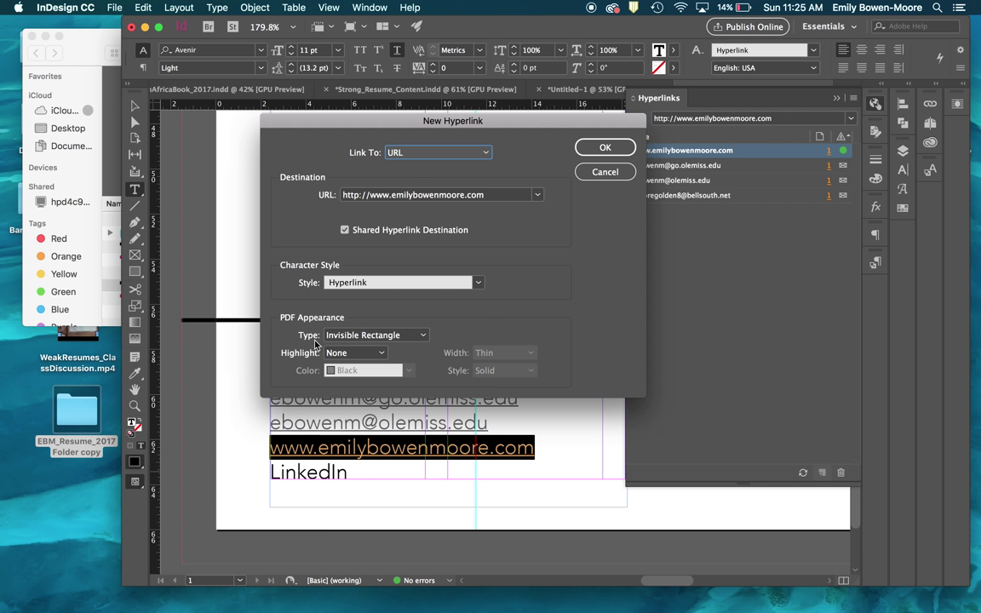
{"action": "left_click", "coordinate": [604, 150]}
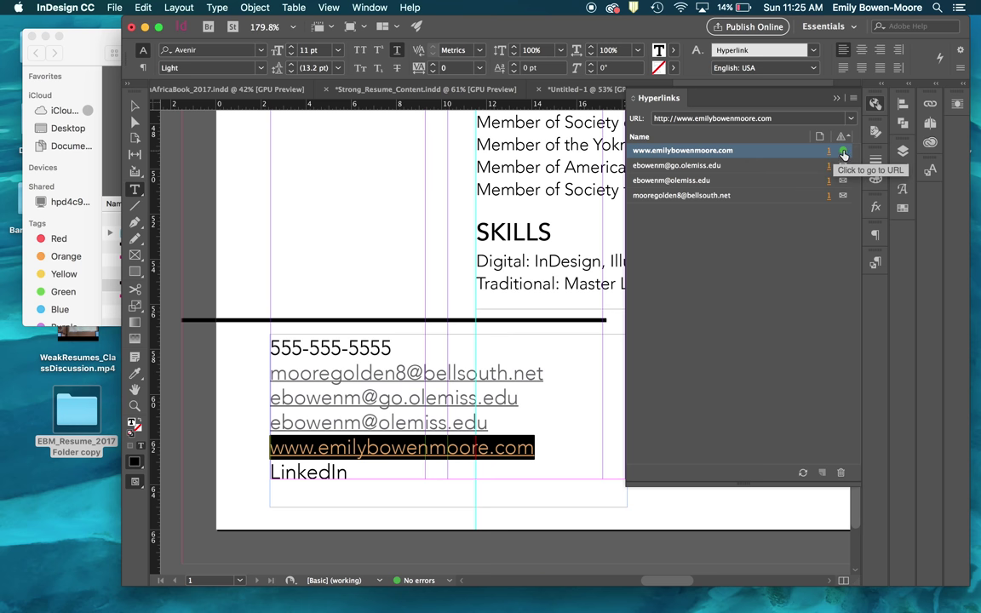
Change the website address text fill from hyperlink blue to [Black].
{"action": "left_click", "coordinate": [712, 220]}
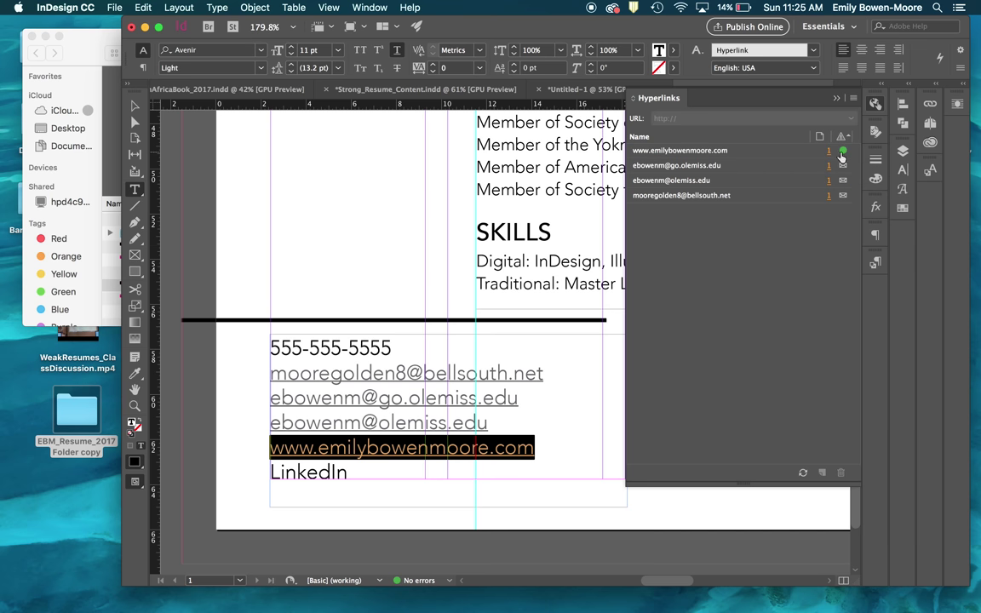
{"action": "left_click", "coordinate": [589, 408]}
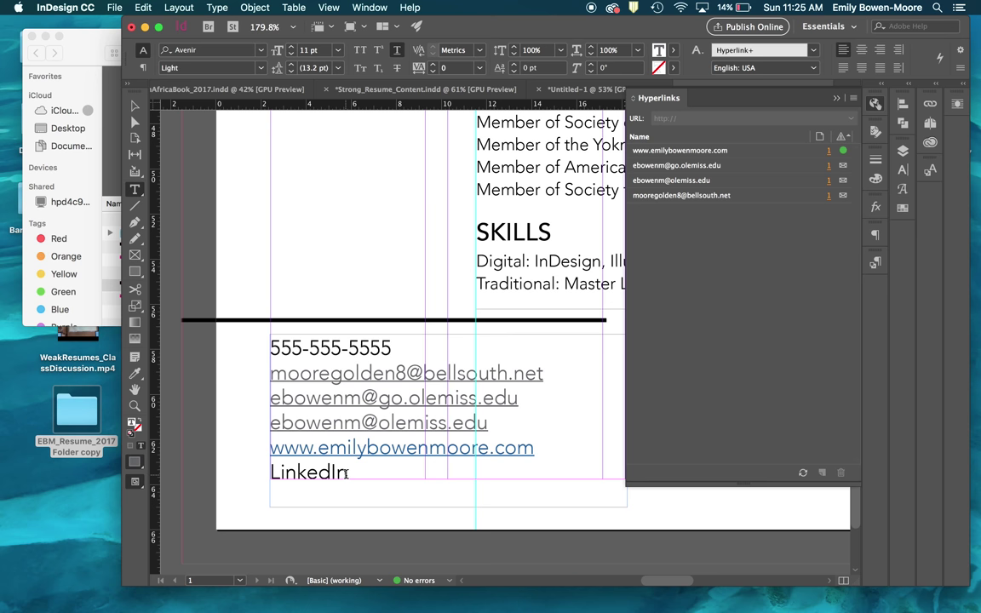
{"action": "double_click", "coordinate": [379, 448]}
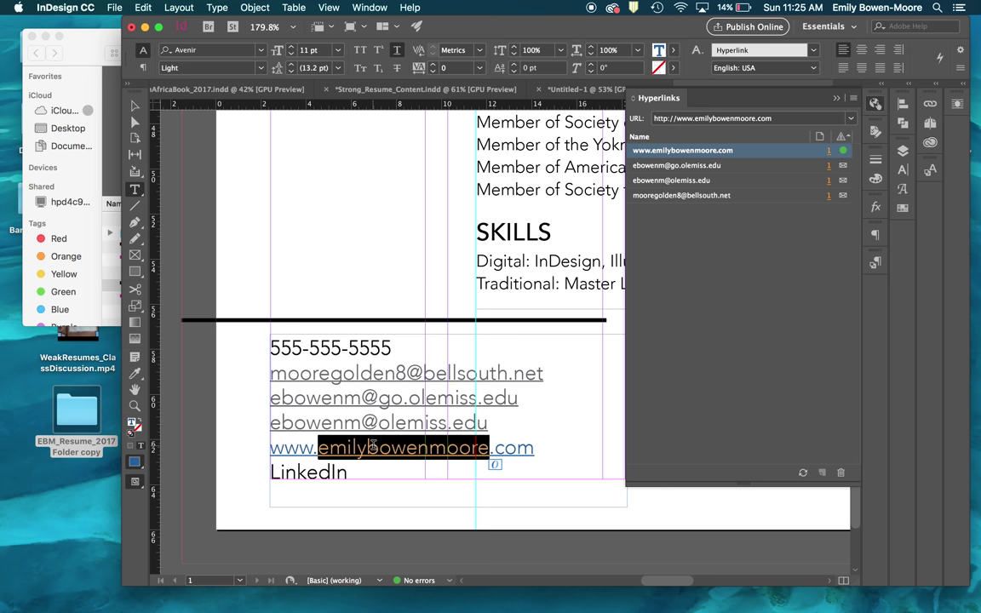
{"action": "left_click", "coordinate": [379, 448]}
{"action": "left_click_drag", "start_coordinate": [562, 448], "coordinate": [266, 448]}
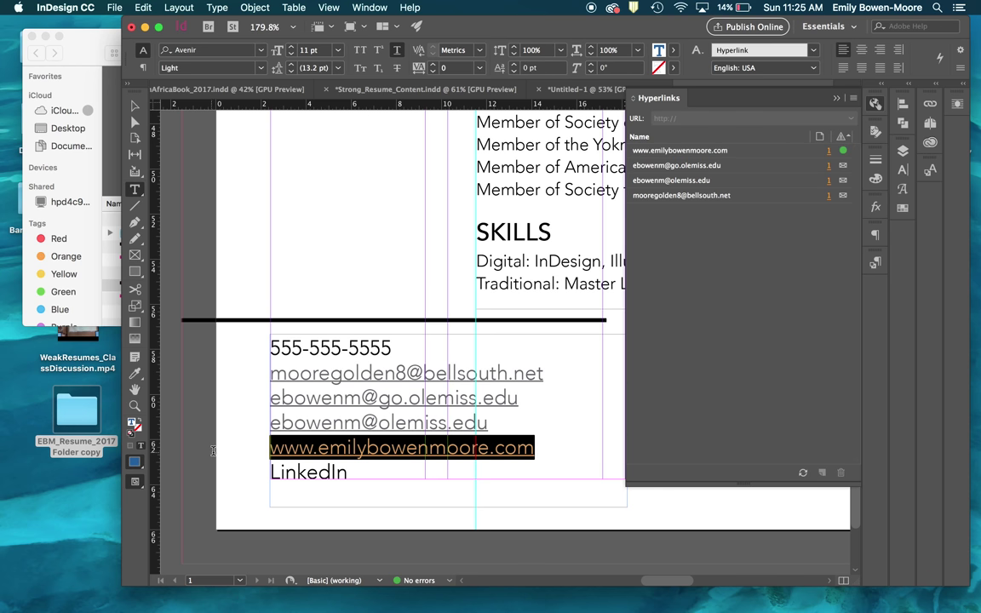
{"action": "left_click", "coordinate": [674, 51]}
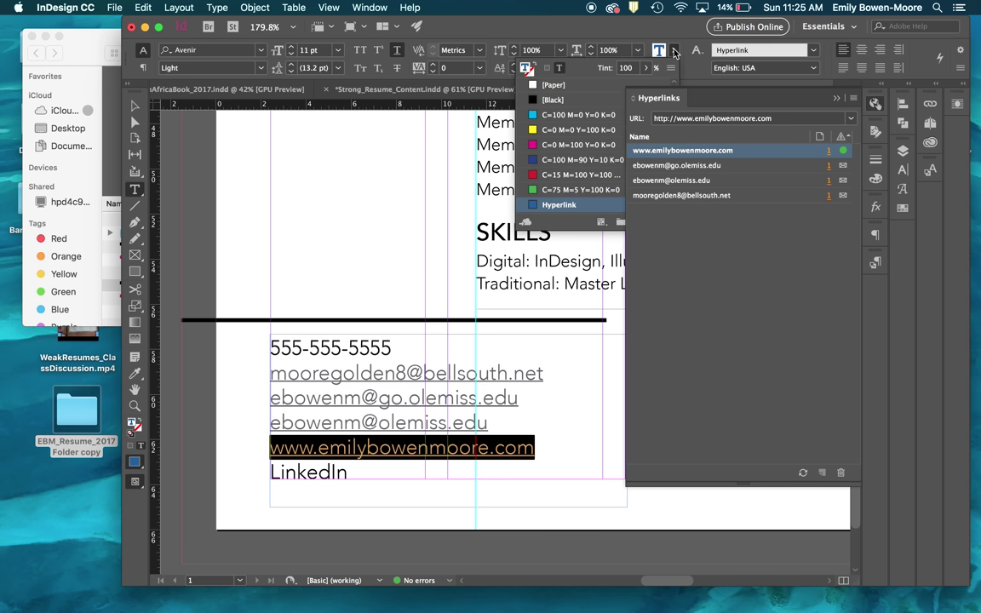
{"action": "left_click", "coordinate": [553, 100]}
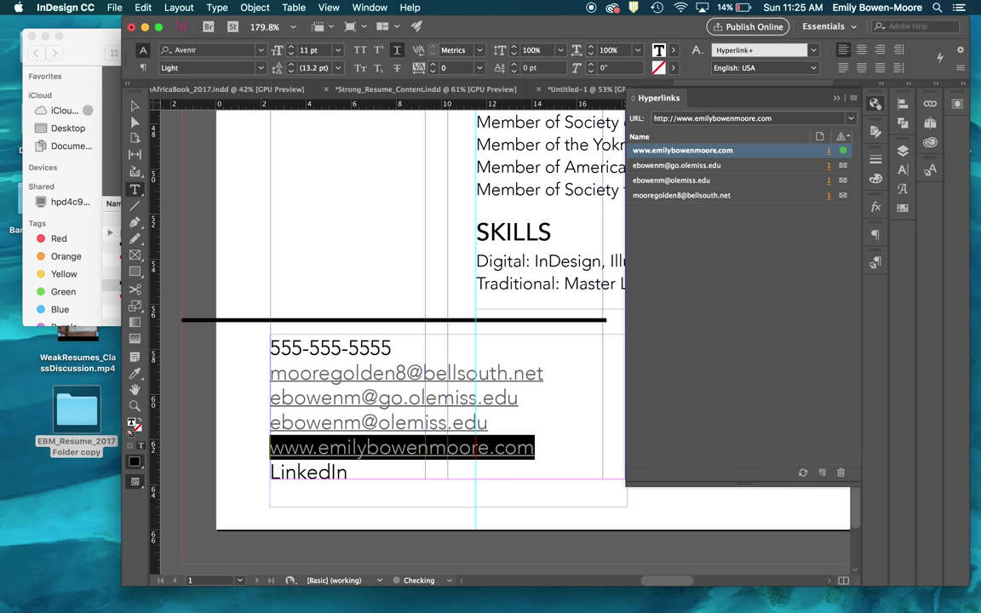
{"action": "left_click", "coordinate": [584, 465]}
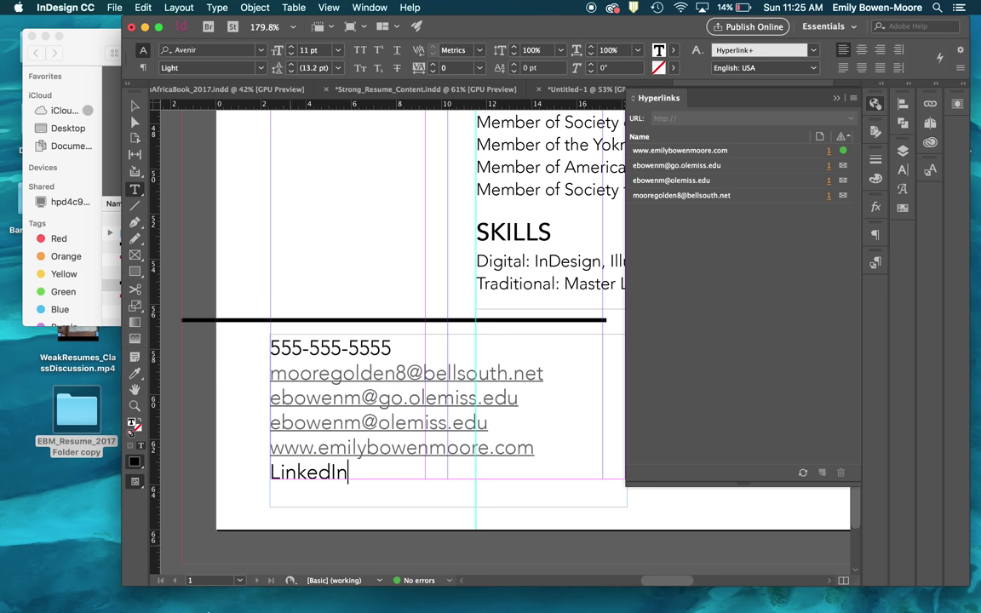
{"action": "left_click", "coordinate": [125, 593]}
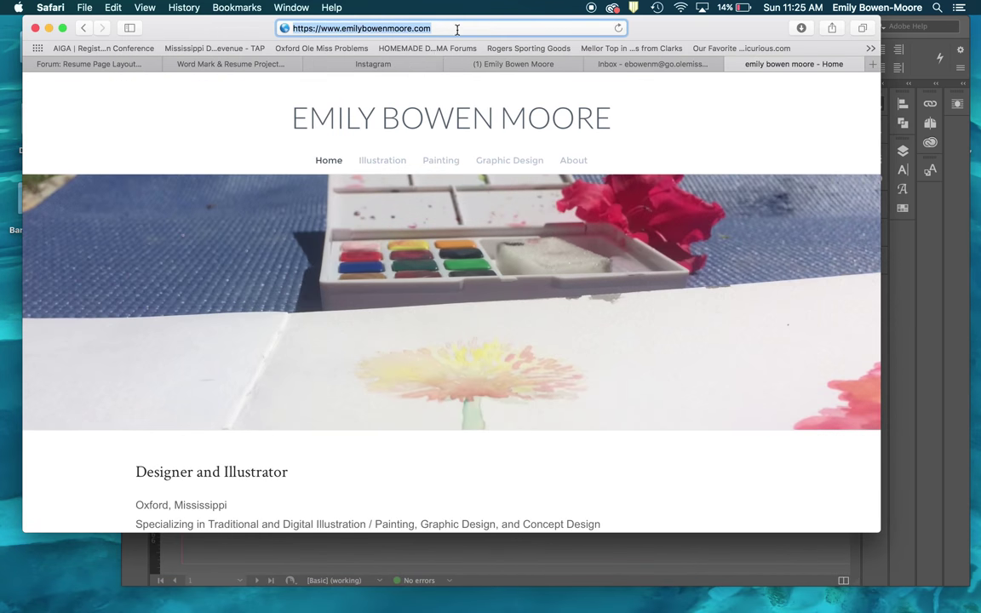
{"action": "type", "text": "www.lin"}
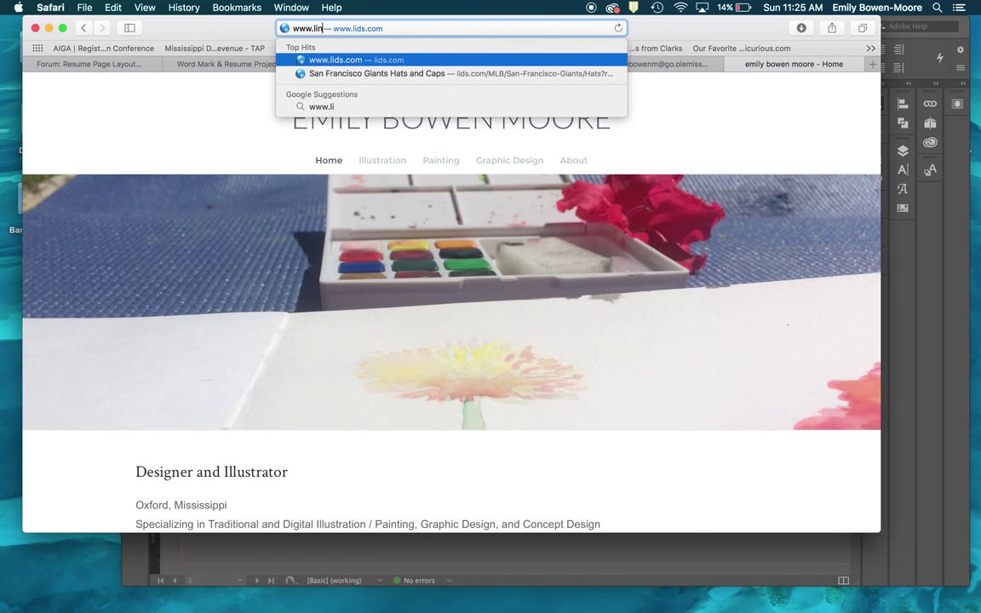
{"action": "type", "text": "kedin.como"}
{"action": "key", "text": "Return"}
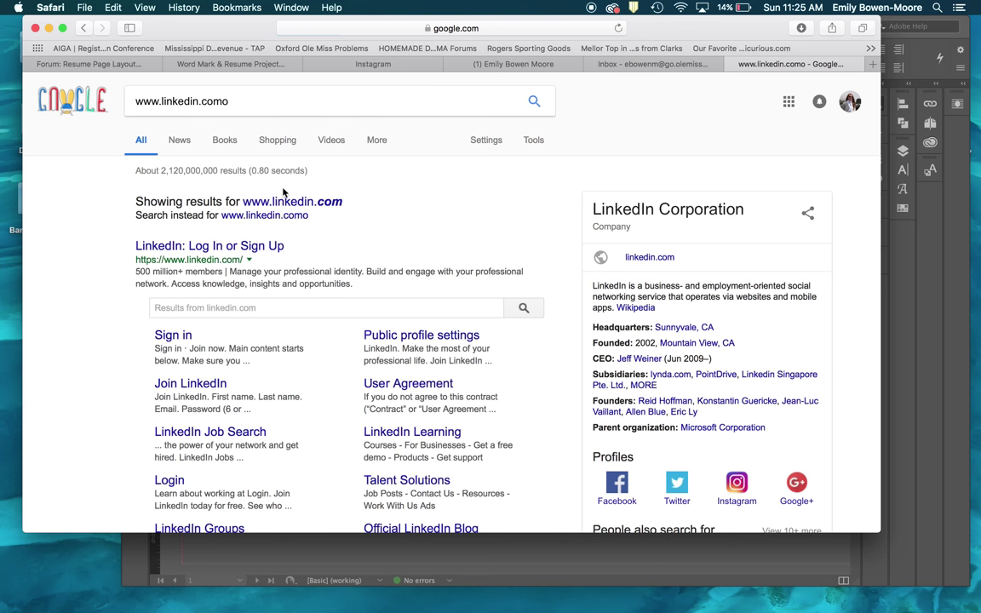
{"action": "left_click", "coordinate": [275, 205]}
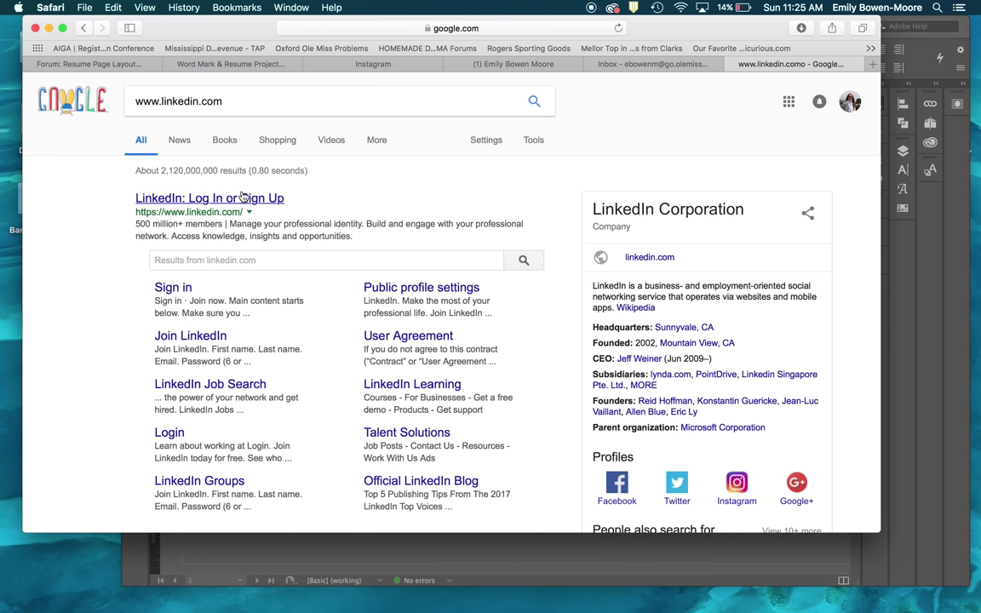
{"action": "left_click", "coordinate": [243, 198]}
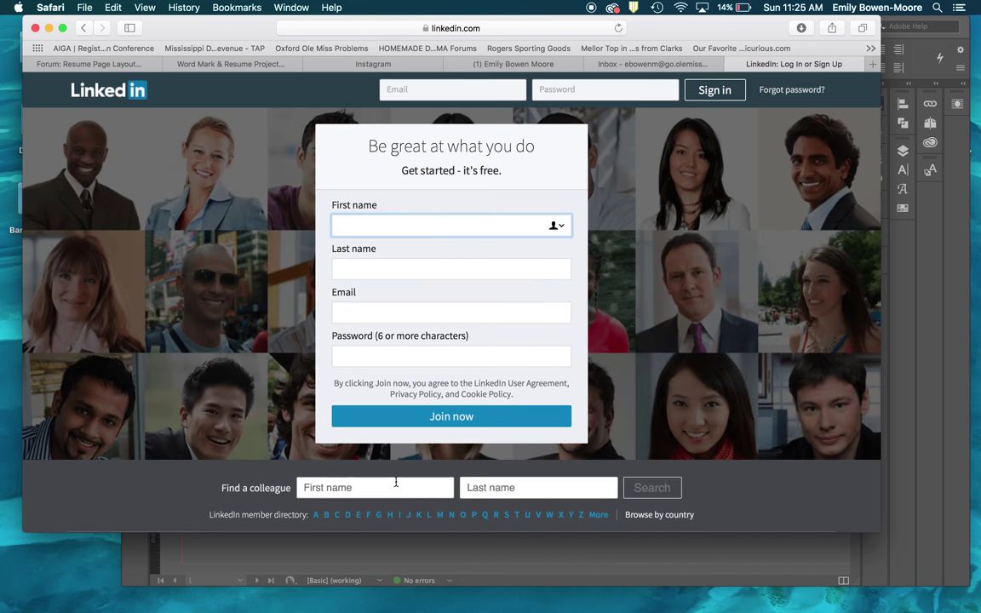
{"action": "left_click", "coordinate": [84, 27]}
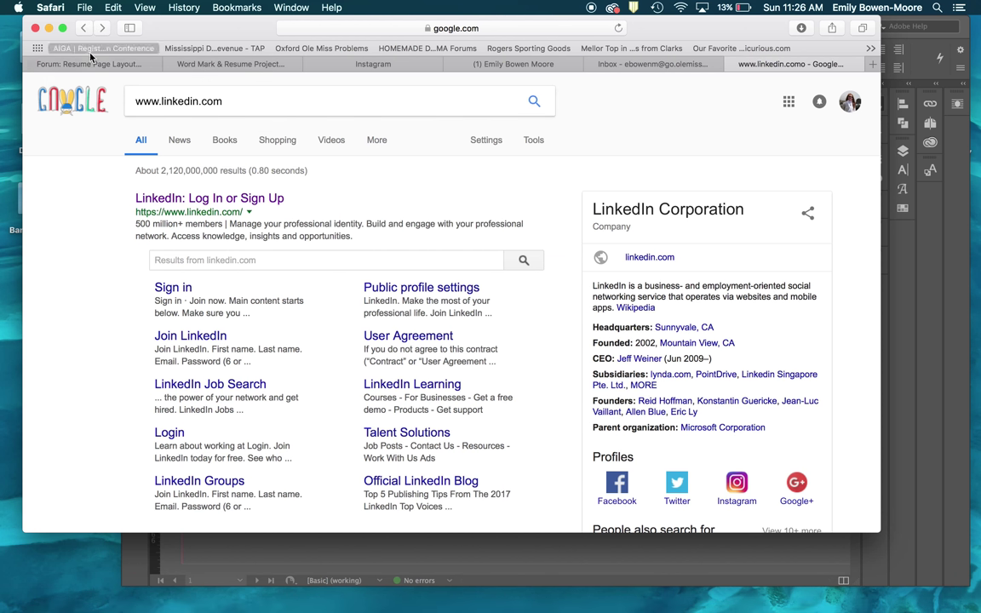
{"action": "left_click", "coordinate": [48, 28]}
{"action": "left_click", "coordinate": [347, 475]}
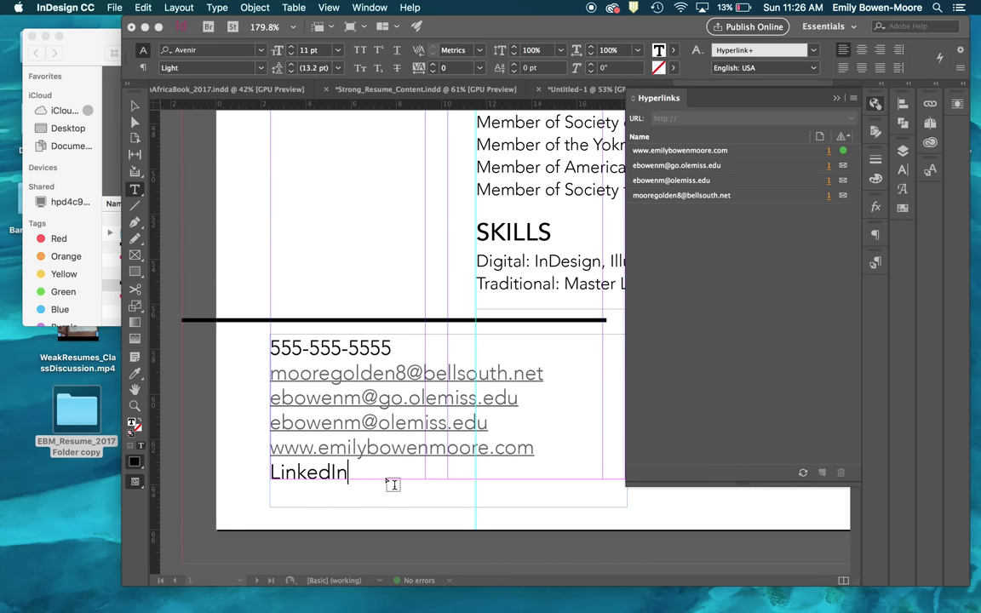
{"action": "left_click_drag", "start_coordinate": [347, 474], "coordinate": [269, 473]}
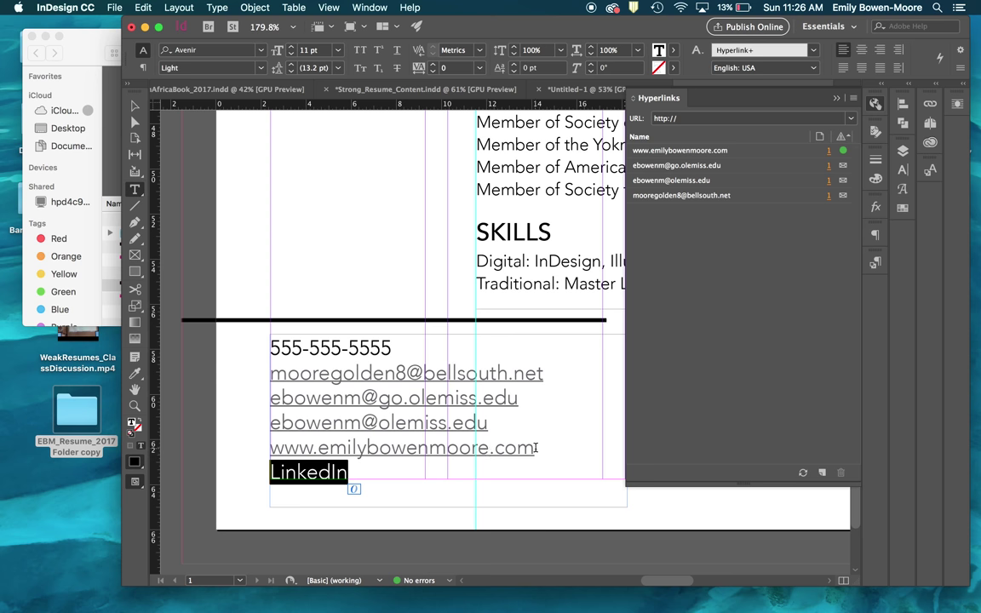
{"action": "left_click_drag", "start_coordinate": [534, 448], "coordinate": [262, 449]}
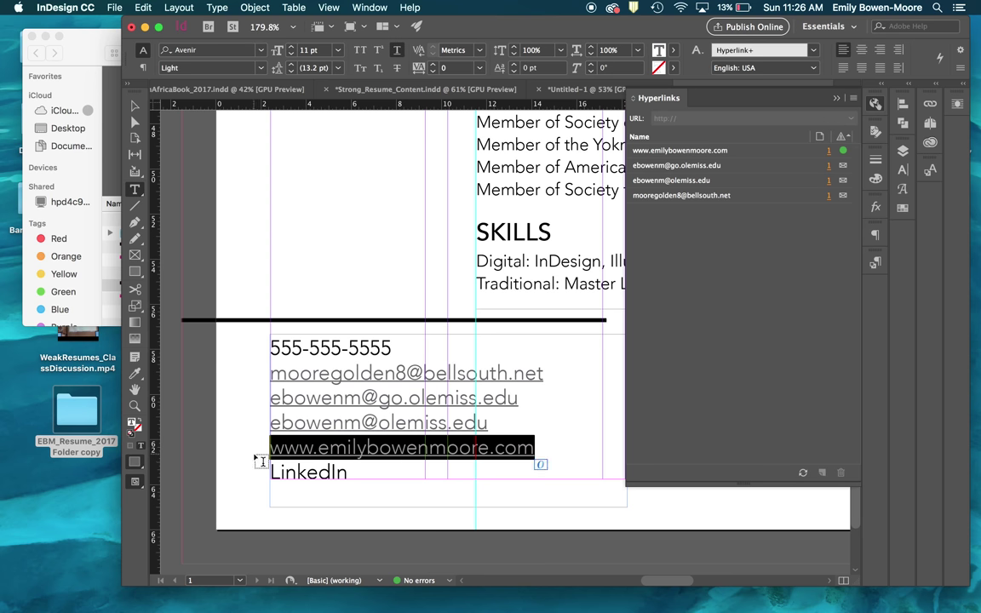
{"action": "left_click_drag", "start_coordinate": [348, 473], "coordinate": [269, 473]}
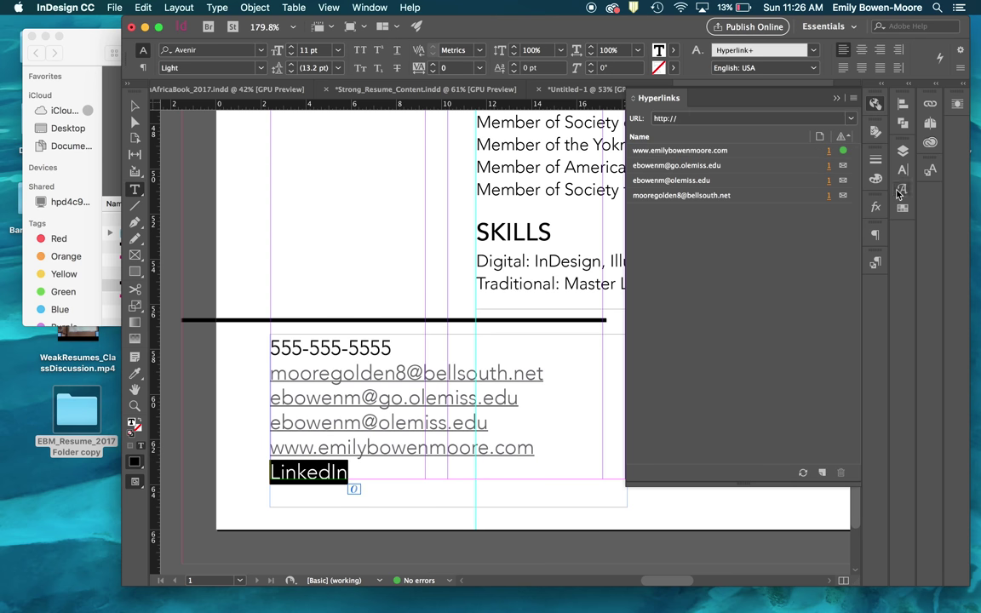
{"action": "left_click", "coordinate": [821, 474]}
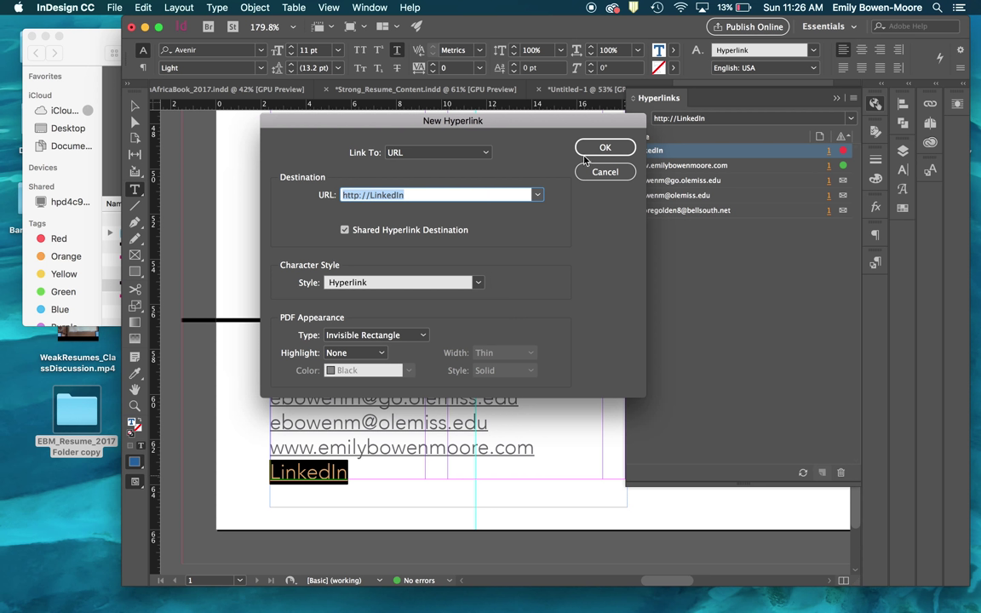
{"action": "left_click", "coordinate": [425, 198]}
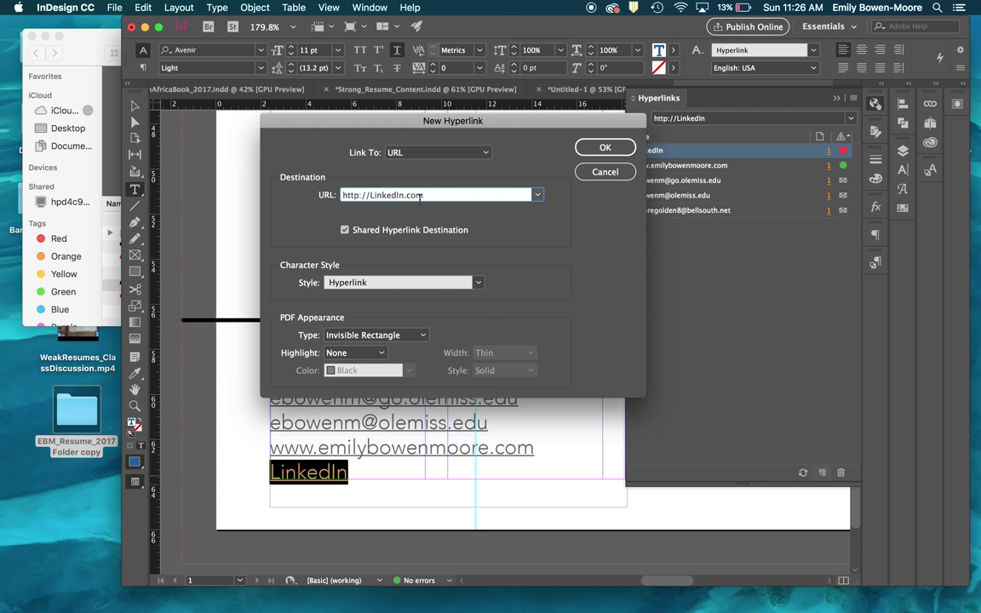
{"action": "left_click", "coordinate": [600, 148]}
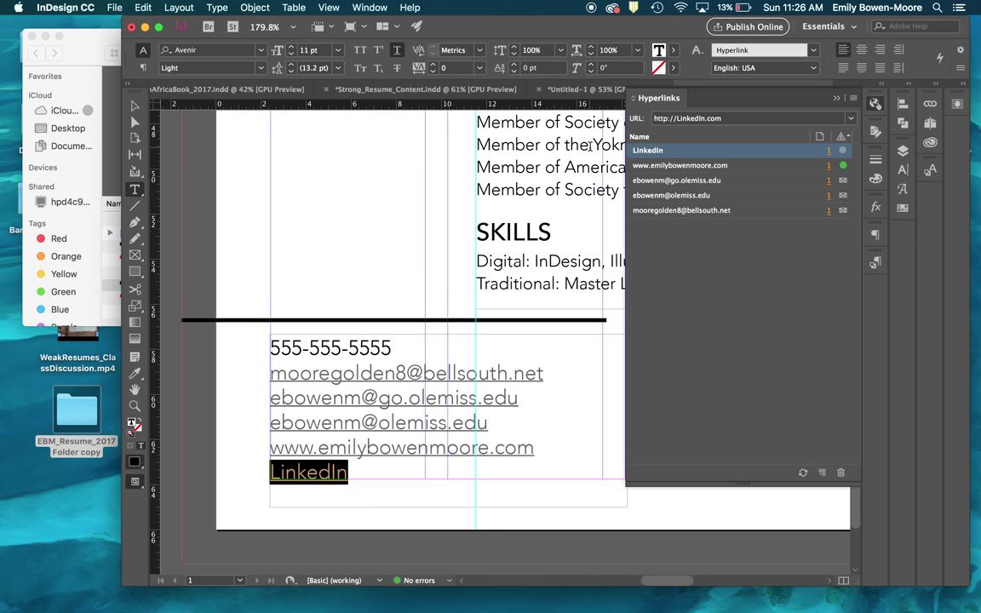
Select 'LinkedIn', test its link, and open its fill swatch tint field.
{"action": "left_click", "coordinate": [381, 471]}
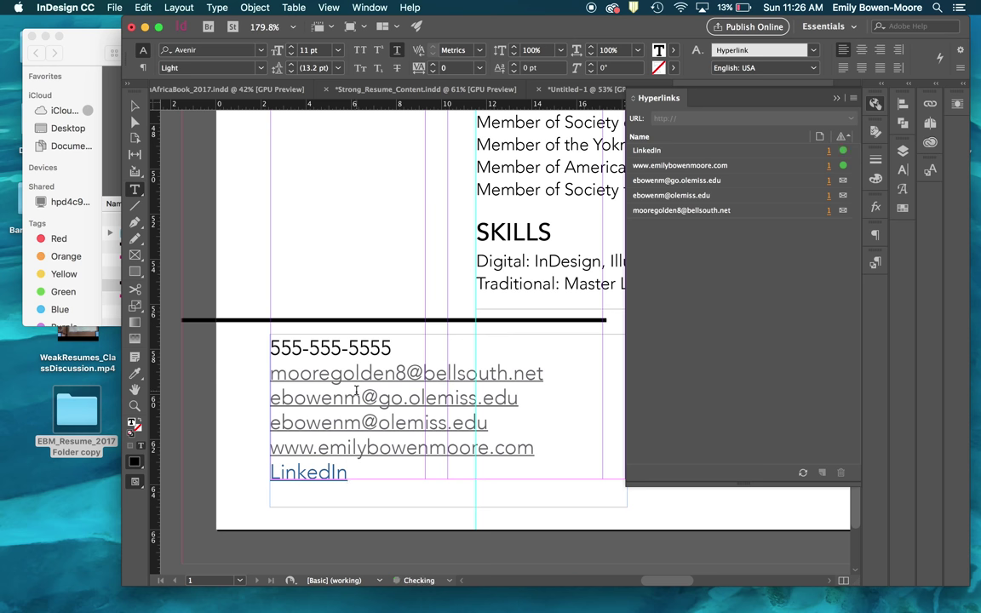
{"action": "left_click_drag", "start_coordinate": [349, 472], "coordinate": [260, 472]}
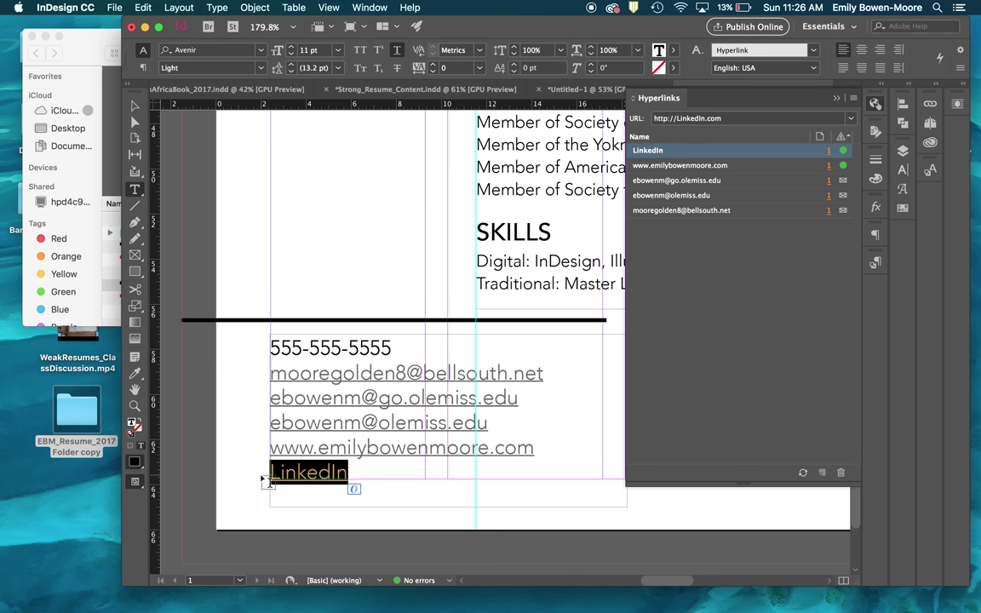
{"action": "left_click", "coordinate": [774, 308]}
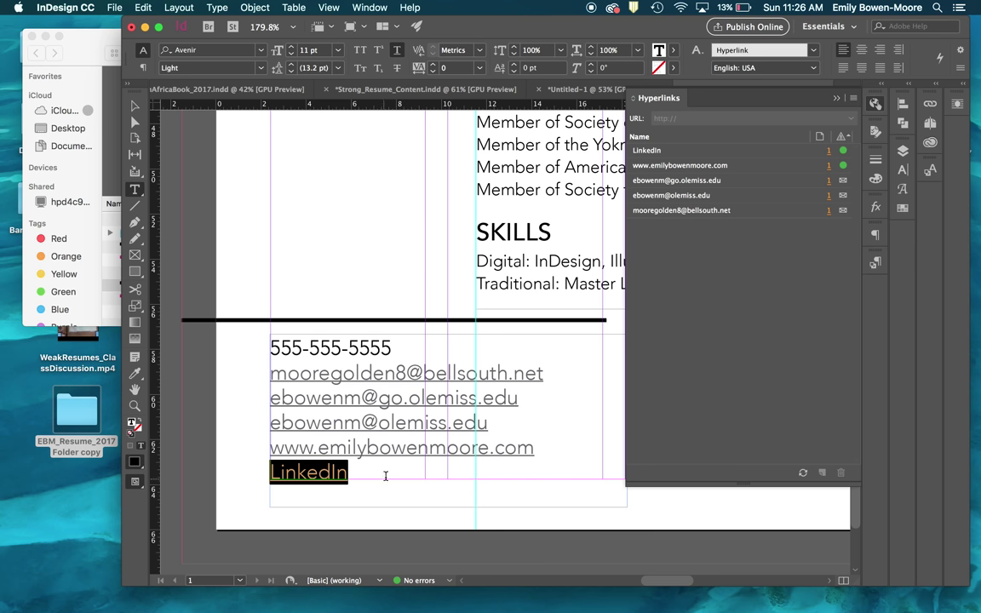
{"action": "left_click", "coordinate": [673, 49]}
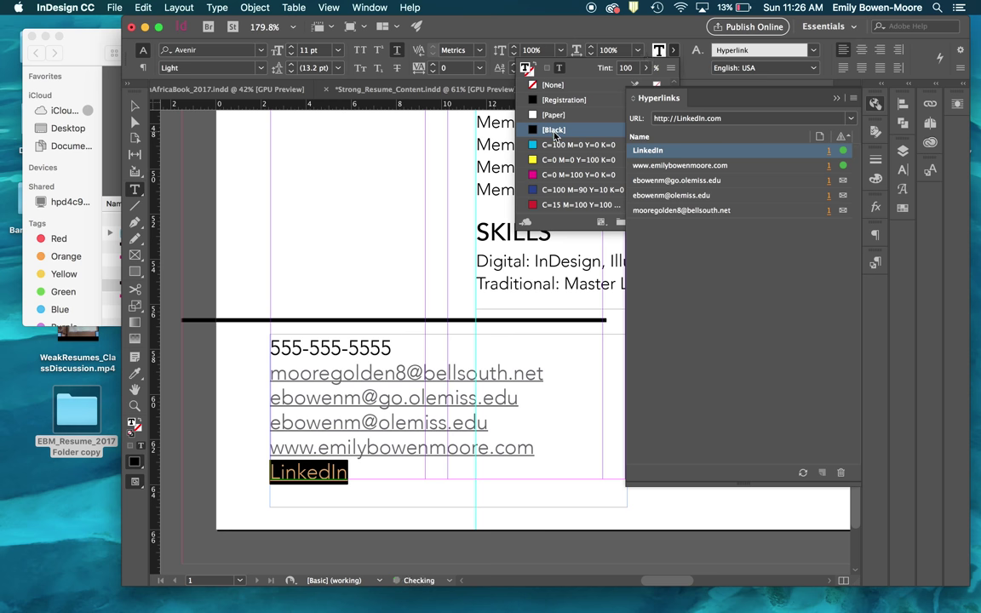
{"action": "left_click", "coordinate": [627, 68]}
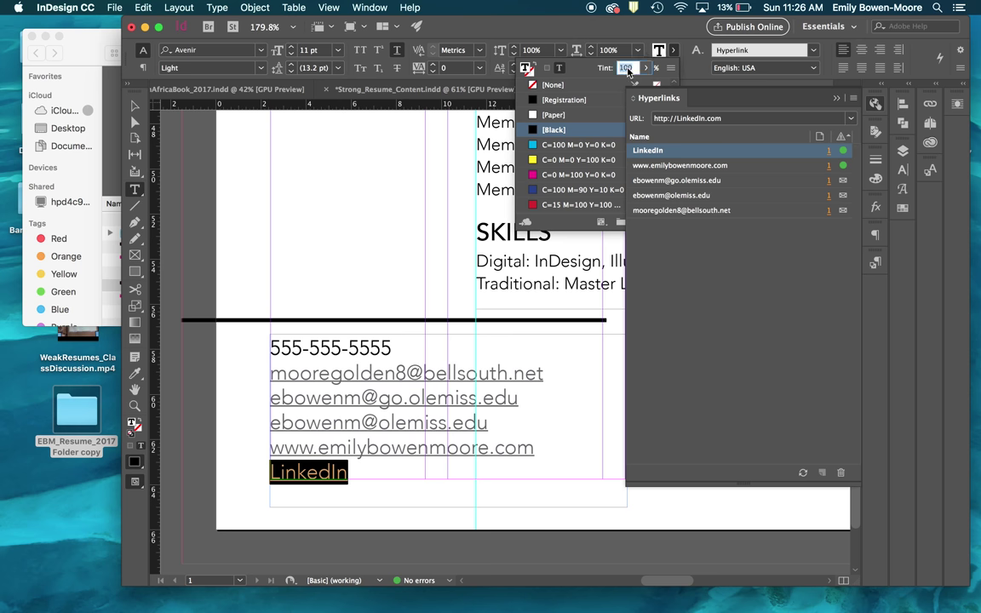
{"action": "key", "text": "Return"}
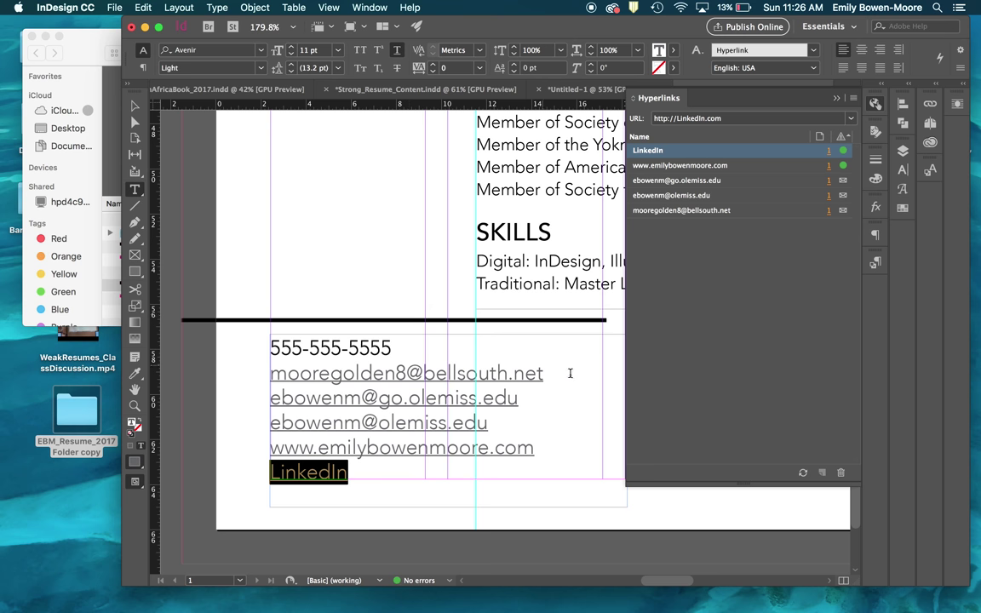
{"action": "left_click", "coordinate": [453, 488]}
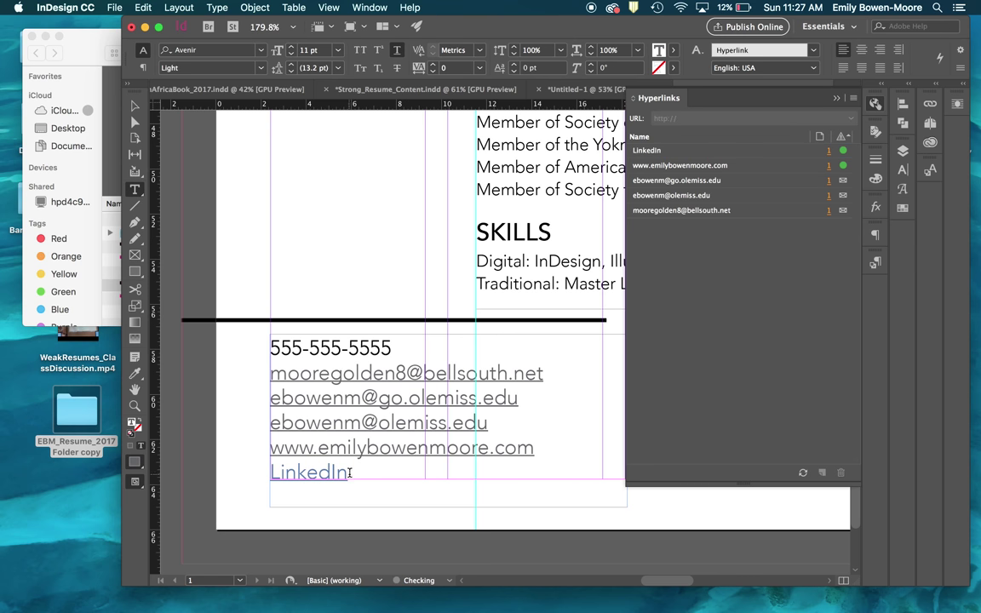
Enter 7 as the LinkedIn text tint and close the Hyperlinks panel.
{"action": "left_click_drag", "start_coordinate": [346, 472], "coordinate": [259, 473]}
{"action": "left_click", "coordinate": [672, 50]}
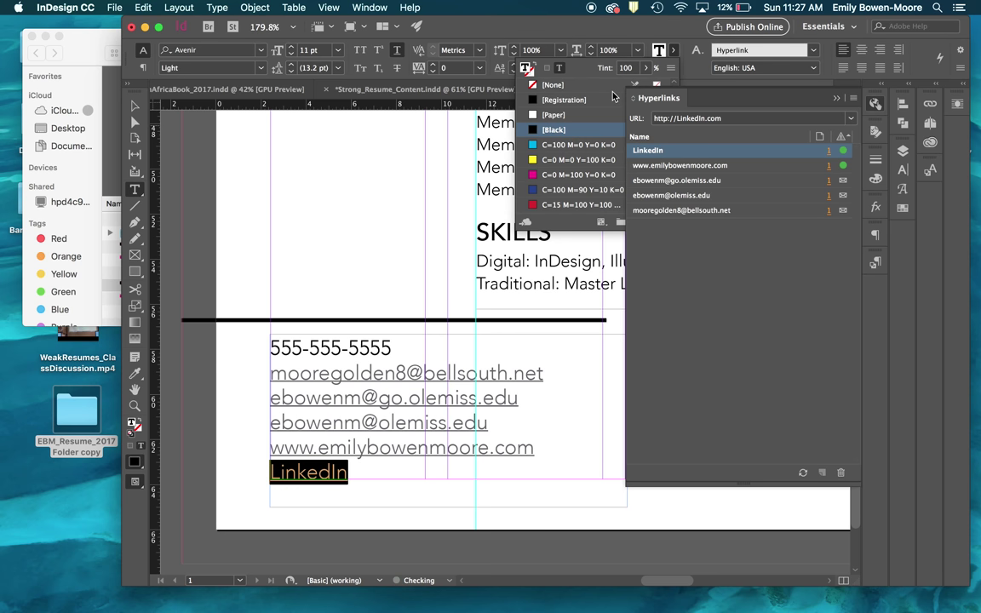
{"action": "double_click", "coordinate": [629, 67]}
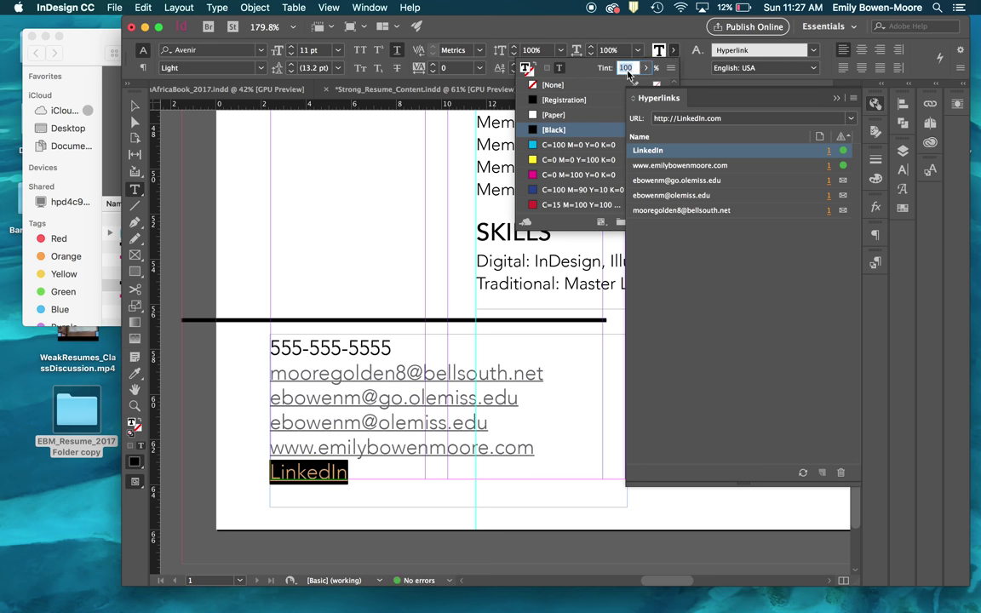
{"action": "type", "text": "7"}
{"action": "key", "text": "Return"}
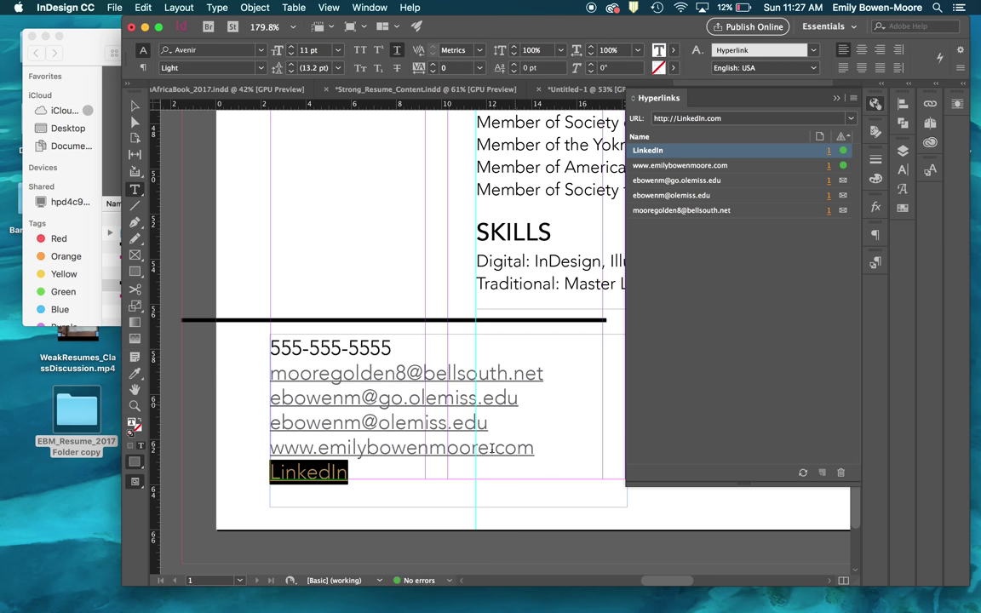
{"action": "left_click", "coordinate": [464, 500]}
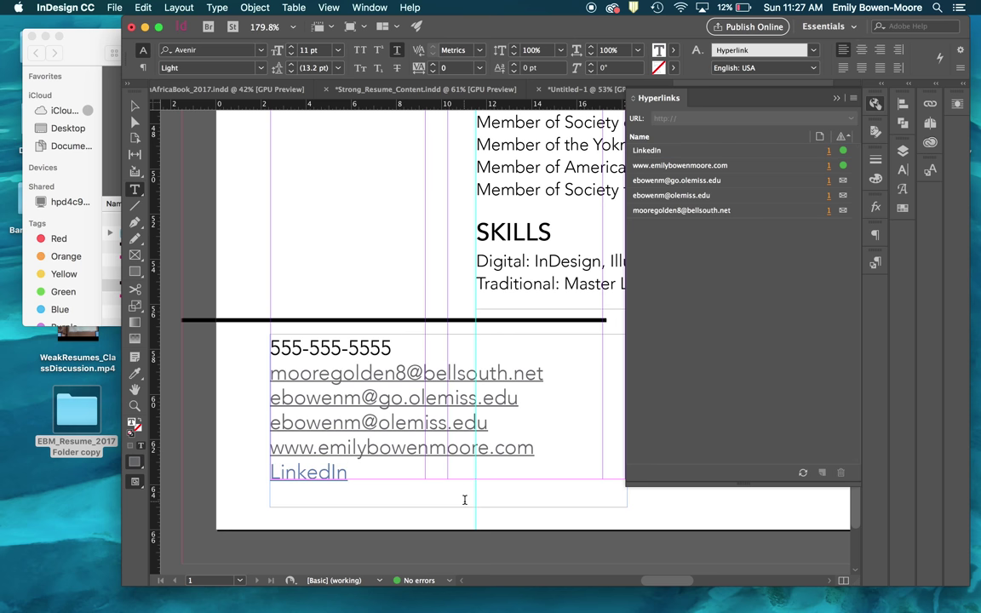
{"action": "left_click", "coordinate": [836, 98]}
Give the LinkedIn text a [Black] fill at 75% tint.
{"action": "key", "text": "super+shift+a"}
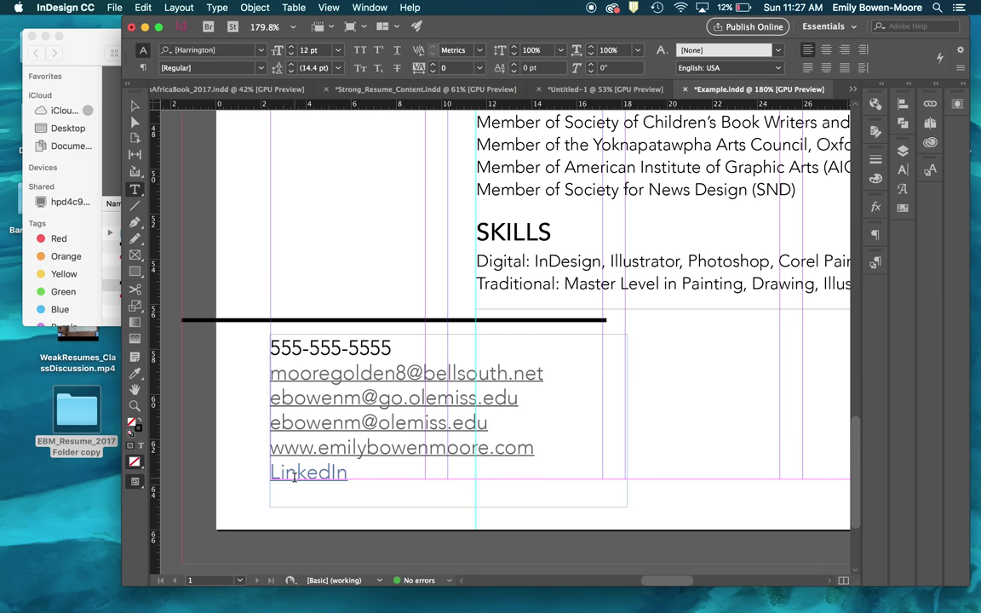
{"action": "left_click", "coordinate": [270, 473]}
{"action": "left_click_drag", "start_coordinate": [270, 474], "coordinate": [420, 461]}
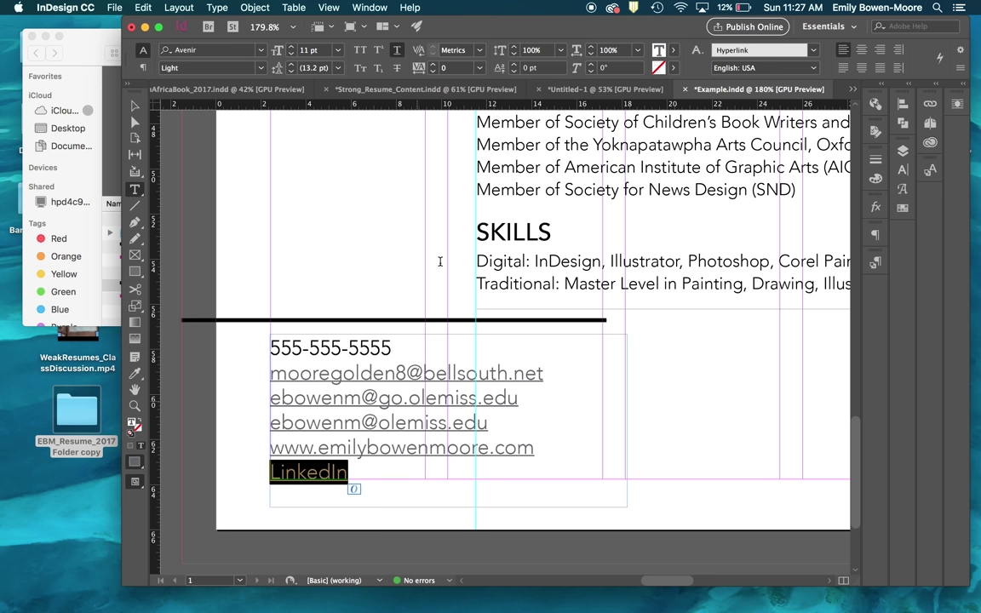
{"action": "left_click", "coordinate": [661, 51]}
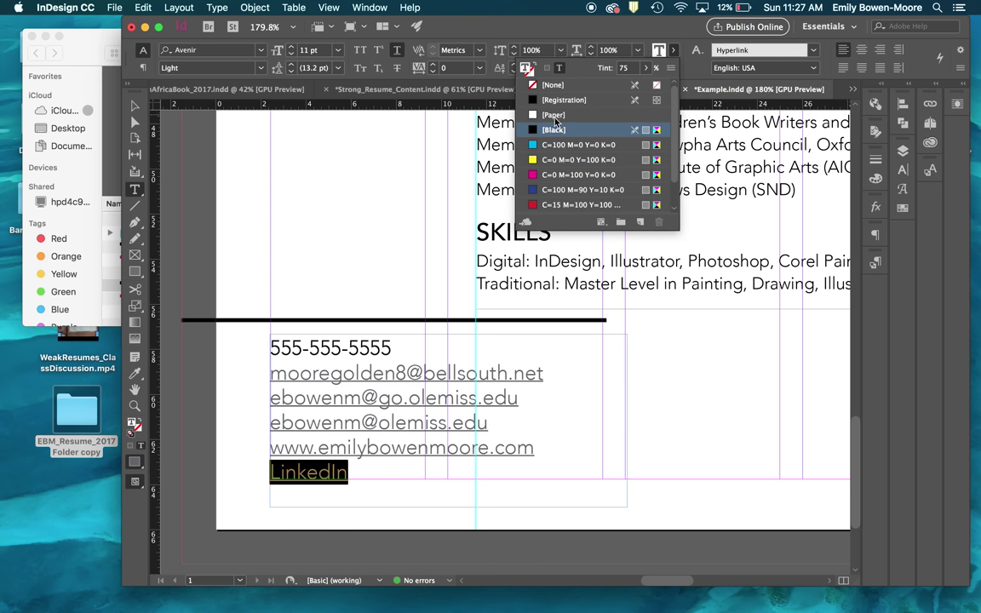
{"action": "left_click", "coordinate": [555, 127]}
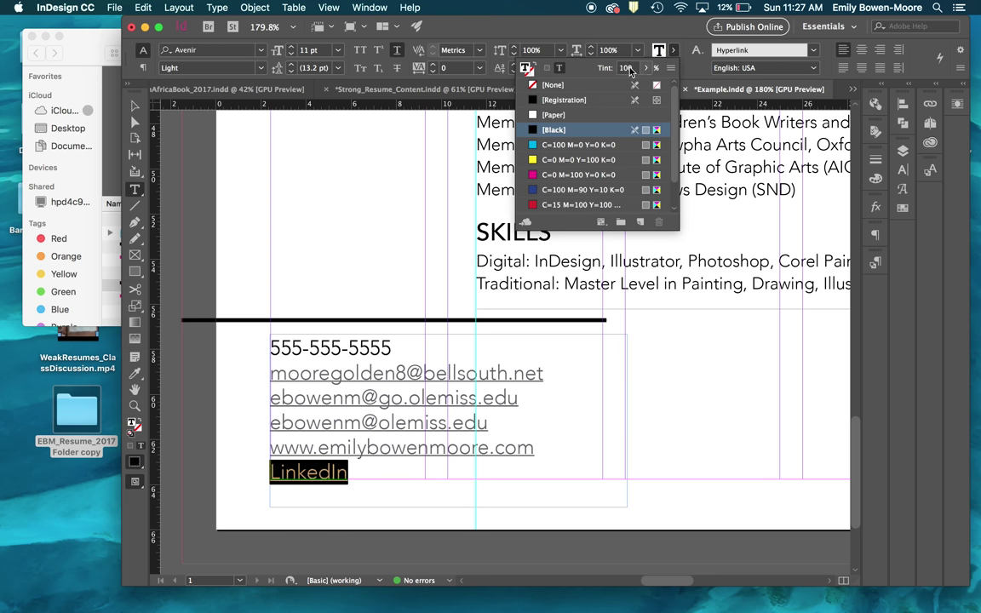
{"action": "double_click", "coordinate": [627, 68]}
{"action": "type", "text": "75"}
{"action": "key", "text": "Return"}
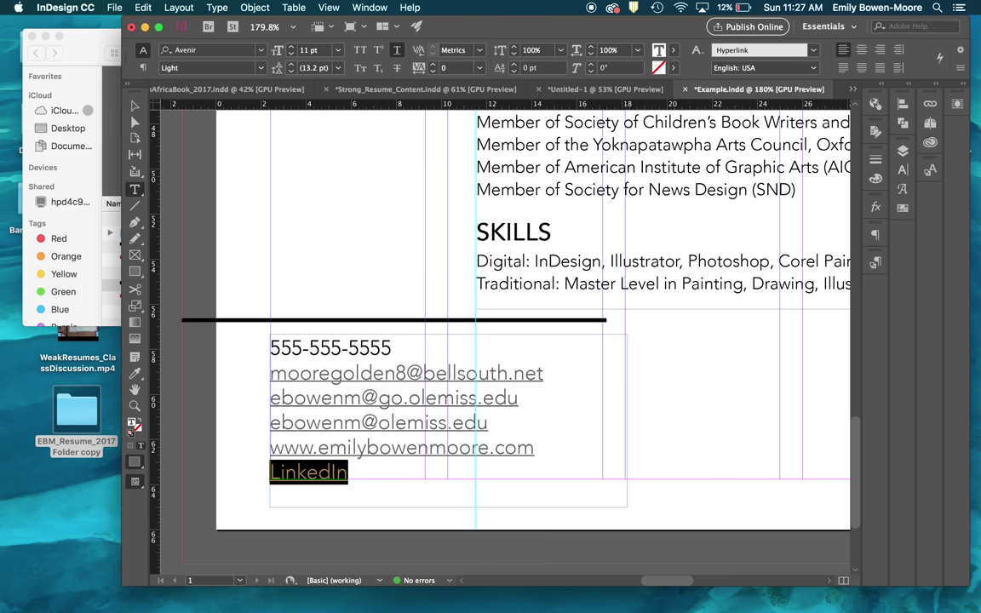
Compare LinkedIn's grey against the website line, leaving the fill swatches unchanged.
{"action": "left_click", "coordinate": [531, 446]}
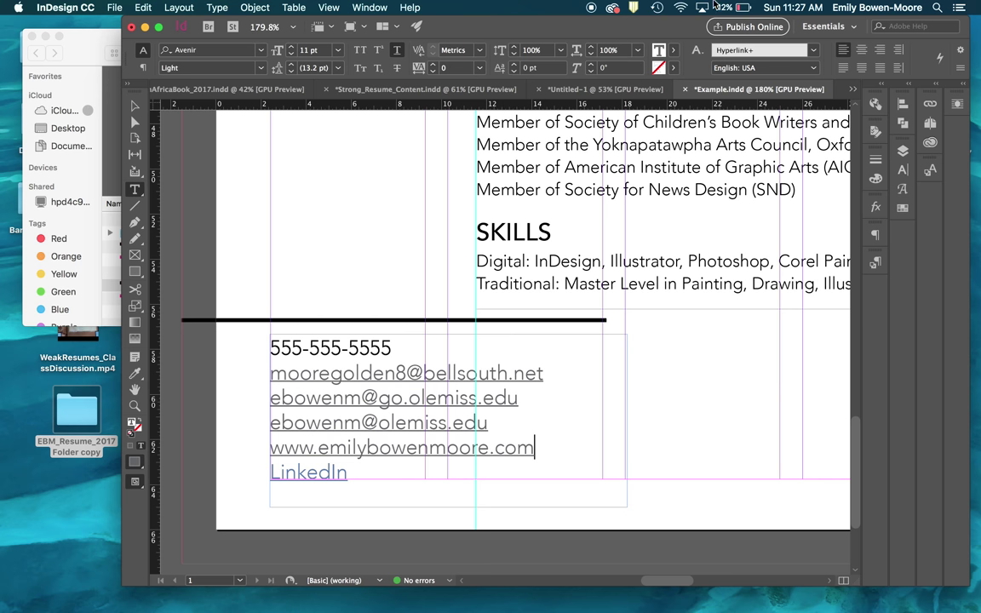
{"action": "left_click", "coordinate": [672, 49]}
{"action": "left_click", "coordinate": [508, 486], "text": "shift"}
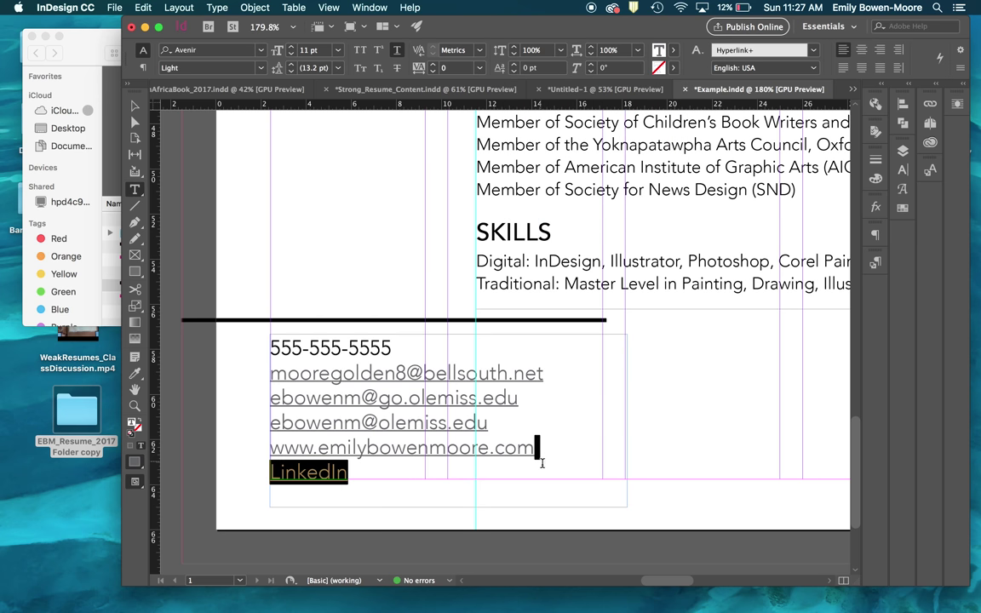
{"action": "left_click", "coordinate": [672, 49]}
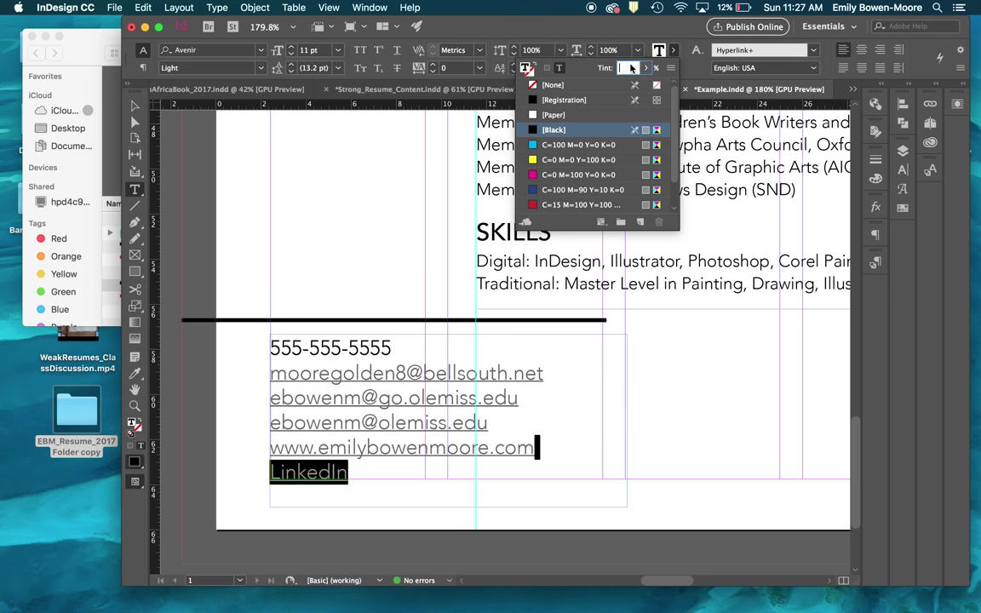
{"action": "left_click", "coordinate": [562, 57]}
{"action": "left_click", "coordinate": [477, 483]}
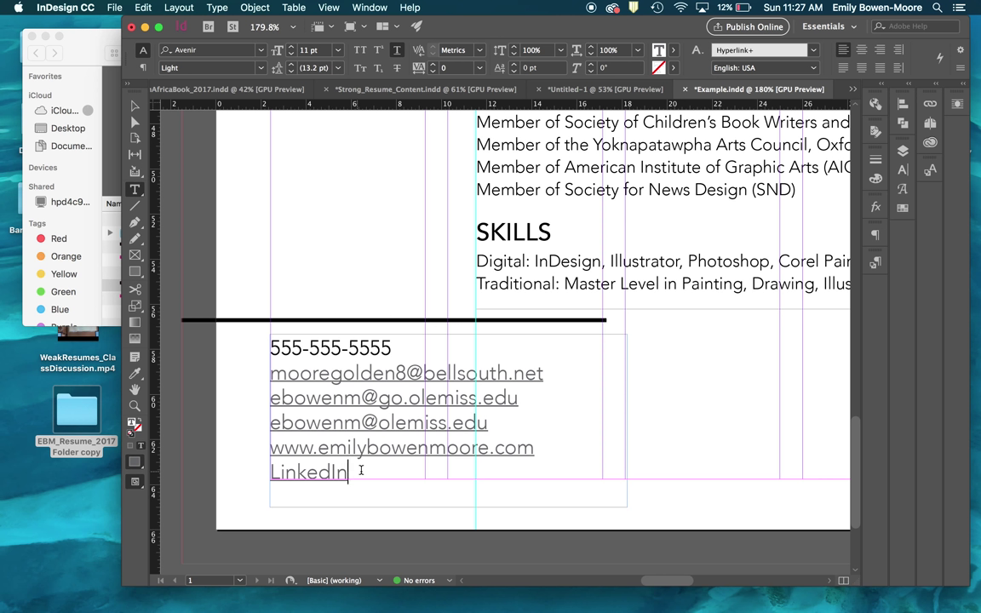
{"action": "double_click", "coordinate": [273, 473]}
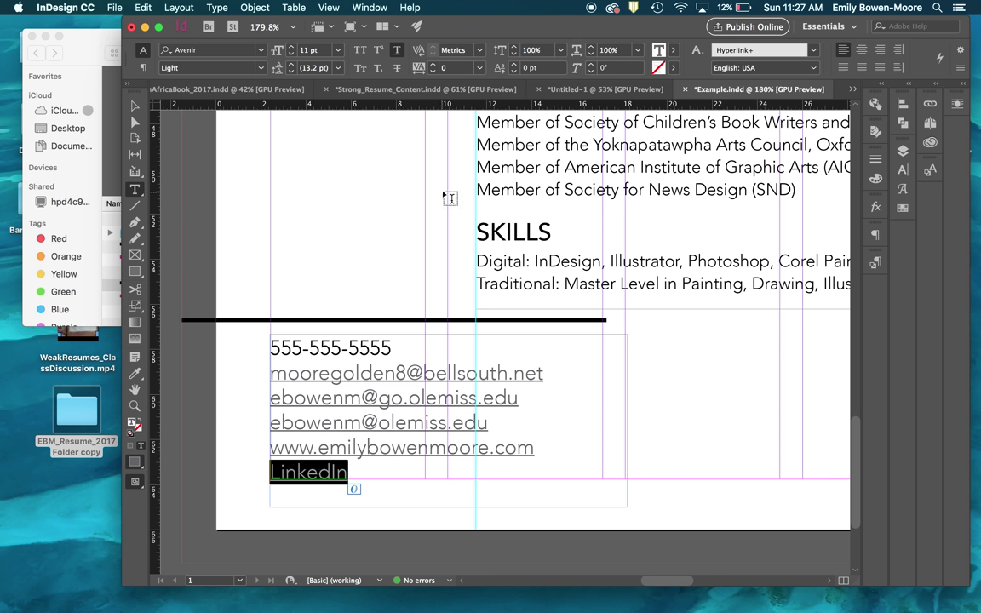
{"action": "double_click", "coordinate": [554, 166]}
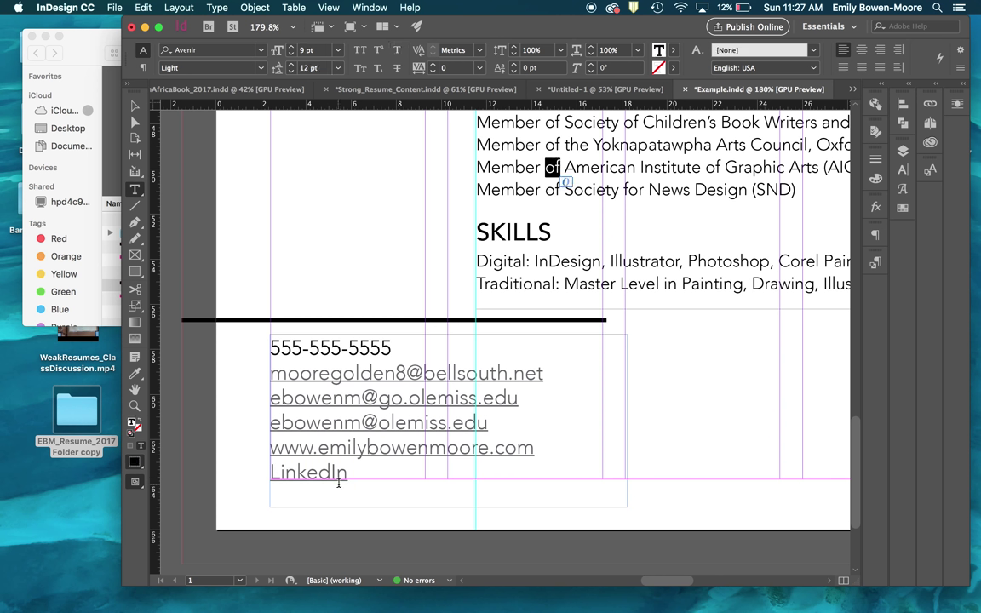
{"action": "left_click", "coordinate": [536, 448]}
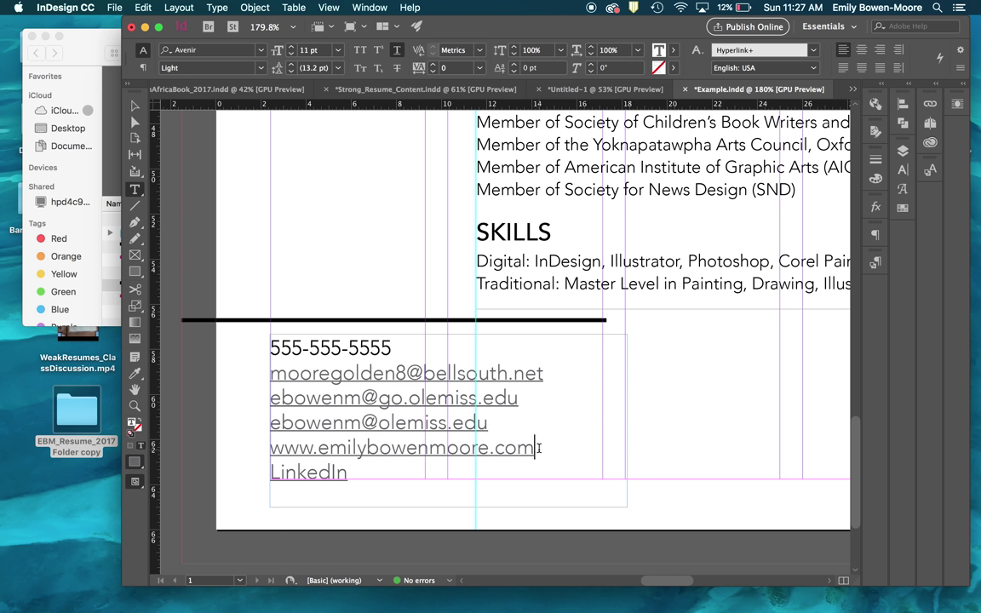
{"action": "left_click_drag", "start_coordinate": [537, 447], "coordinate": [543, 461]}
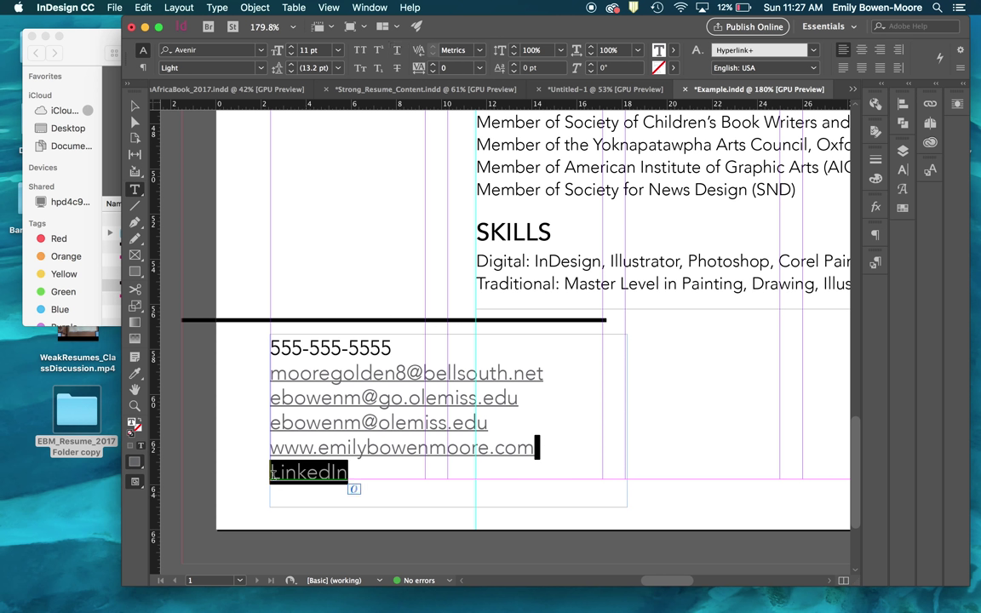
{"action": "left_click", "coordinate": [434, 503]}
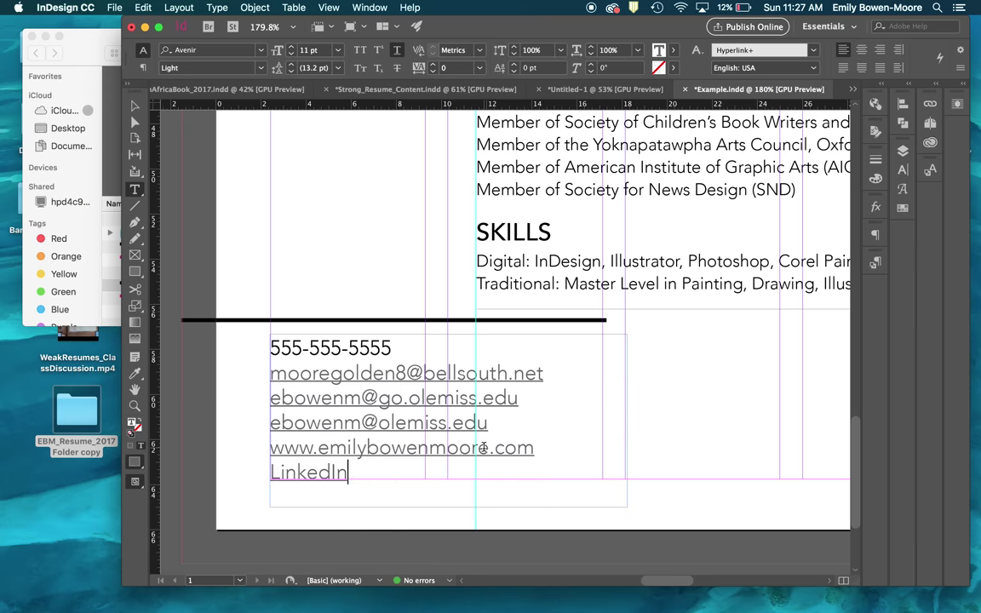
Start exporting the résumé under the name Moore_SamplePDF1_Interactive.
{"action": "scroll", "coordinate": [434, 405], "scroll_direction": "up", "scroll_amount": 10}
{"action": "scroll", "coordinate": [479, 457], "scroll_direction": "up", "scroll_amount": 8}
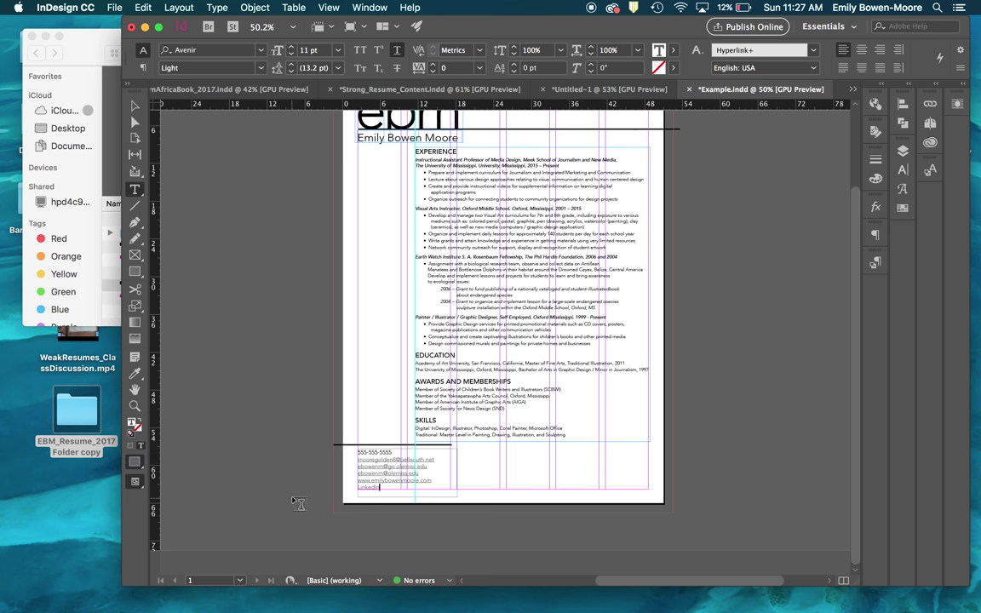
{"action": "key", "text": "v"}
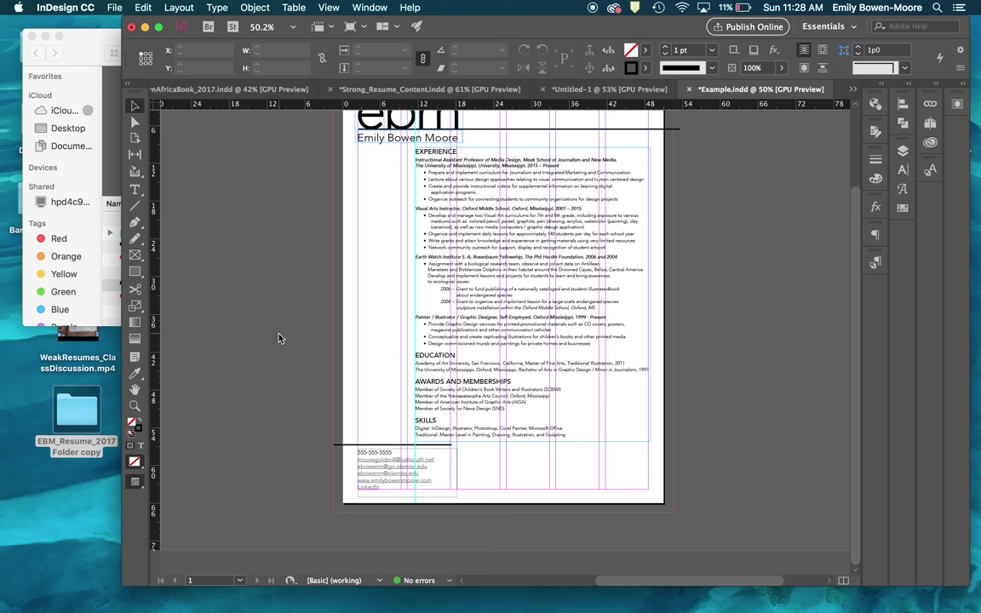
{"action": "key", "text": "super+e"}
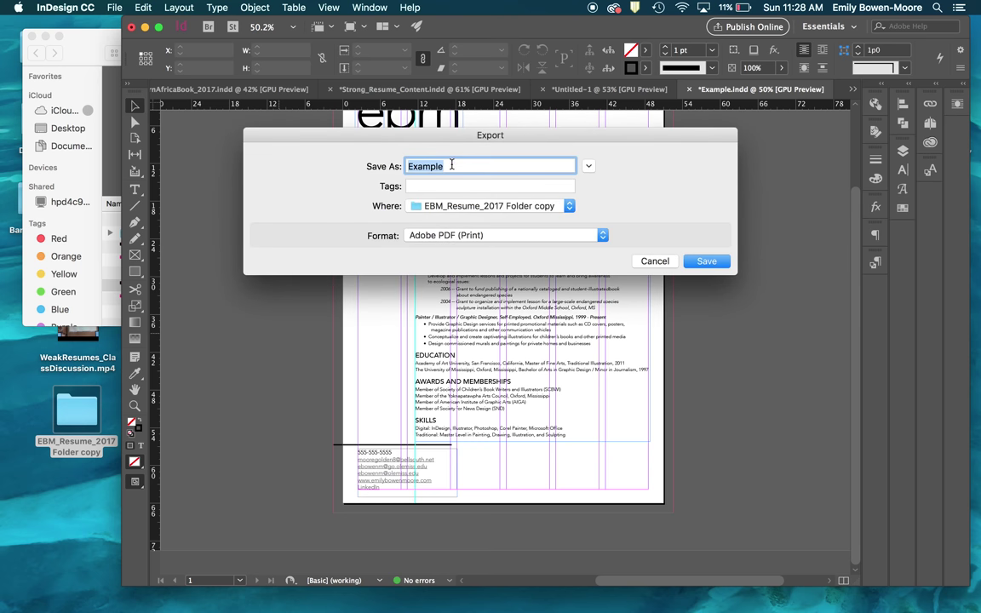
{"action": "type", "text": "E"}
{"action": "key", "text": "BackSpace"}
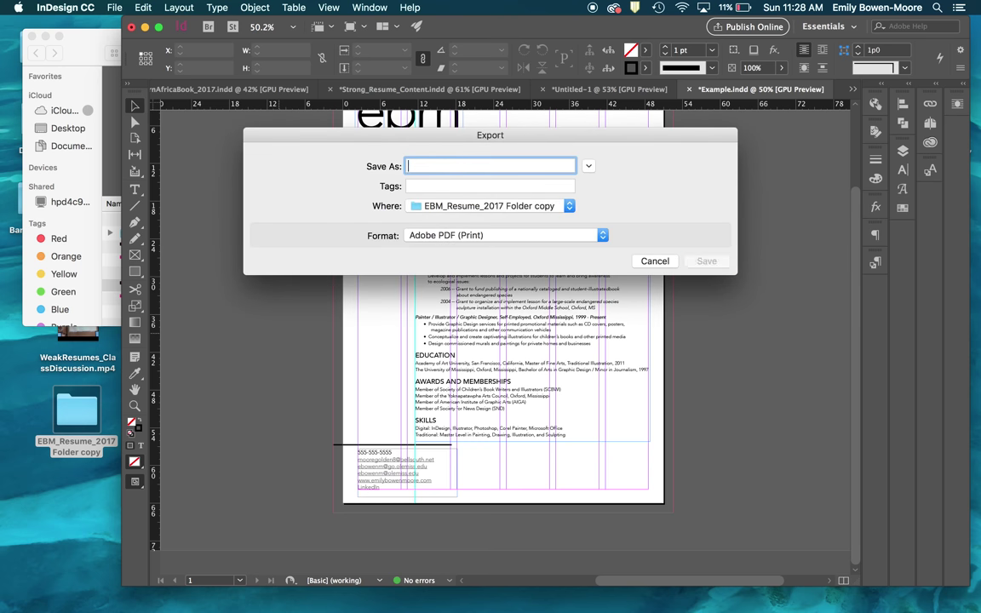
{"action": "type", "text": "Moore_SamplePDF1_"}
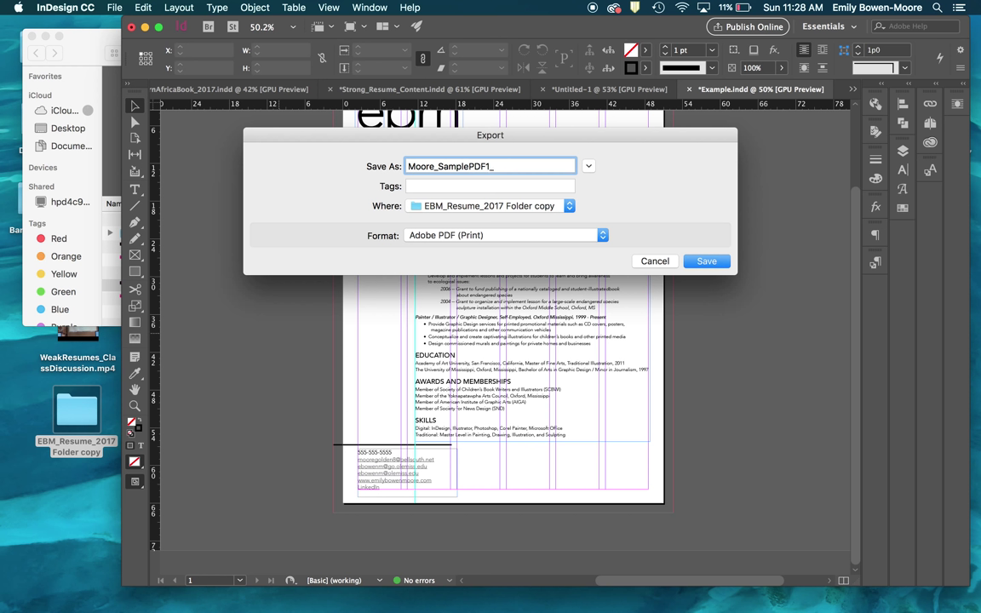
{"action": "type", "text": "Interactive"}
Choose the Adobe PDF (Interactive) format, save, and export the interactive PDF.
{"action": "left_click", "coordinate": [483, 237]}
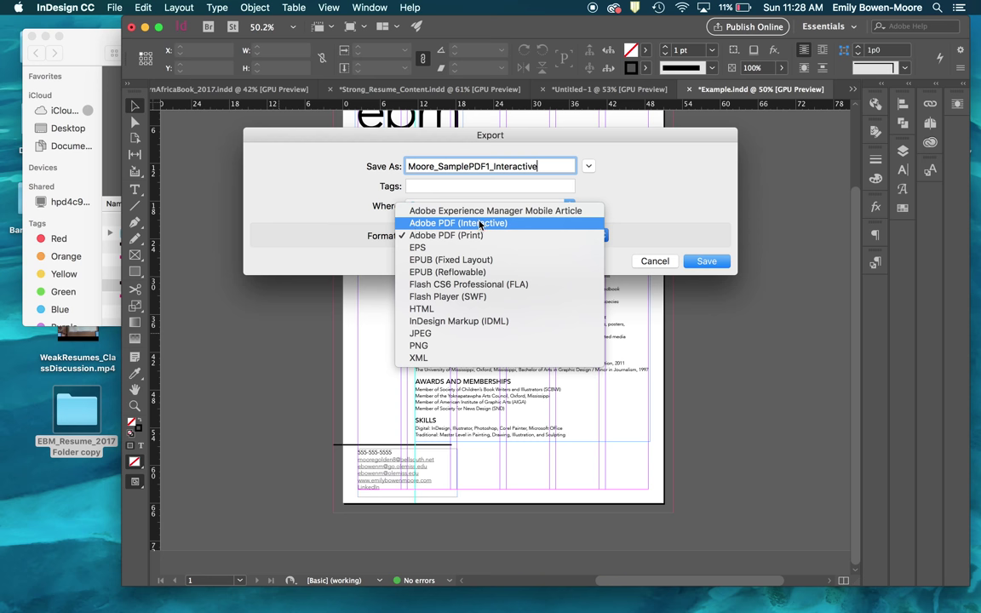
{"action": "left_click", "coordinate": [481, 225]}
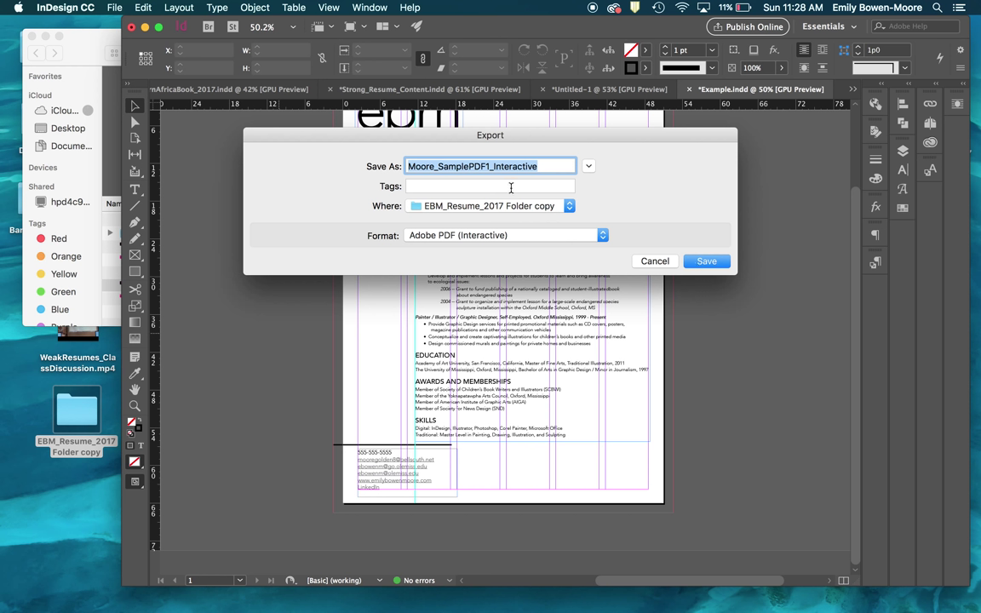
{"action": "left_click", "coordinate": [714, 264]}
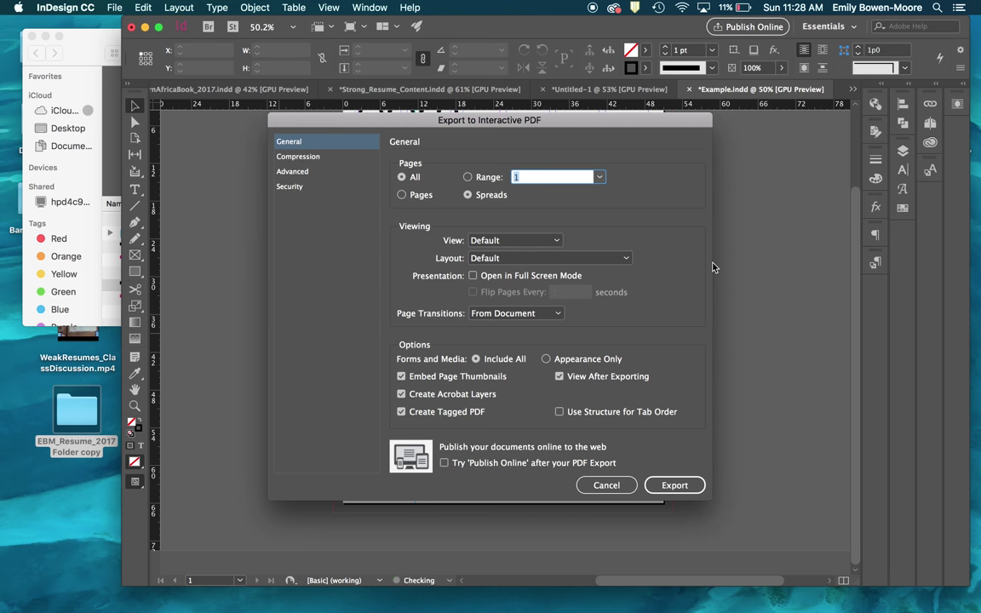
{"action": "left_click", "coordinate": [686, 485]}
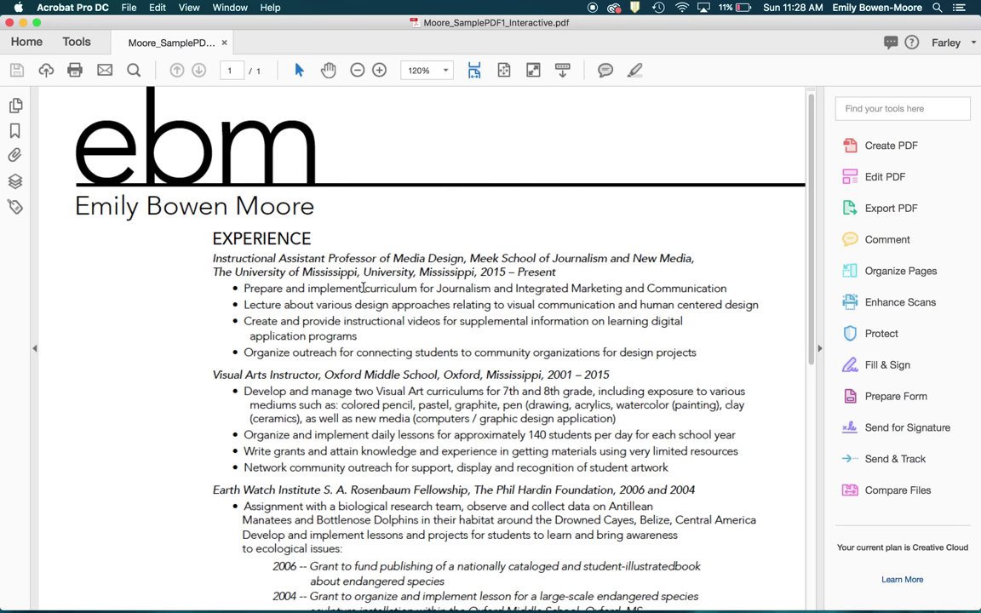
Test the LinkedIn and personal website links in the résumé PDF's footer.
{"action": "scroll", "coordinate": [349, 281], "scroll_direction": "down", "scroll_amount": 10}
{"action": "scroll", "coordinate": [363, 287], "scroll_direction": "down", "scroll_amount": 1}
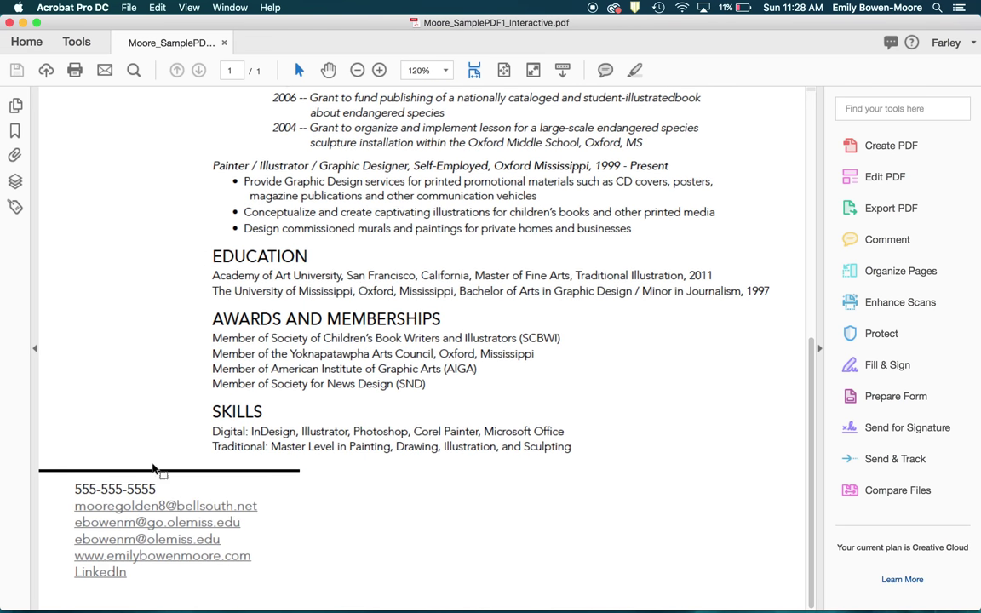
{"action": "left_click", "coordinate": [111, 578]}
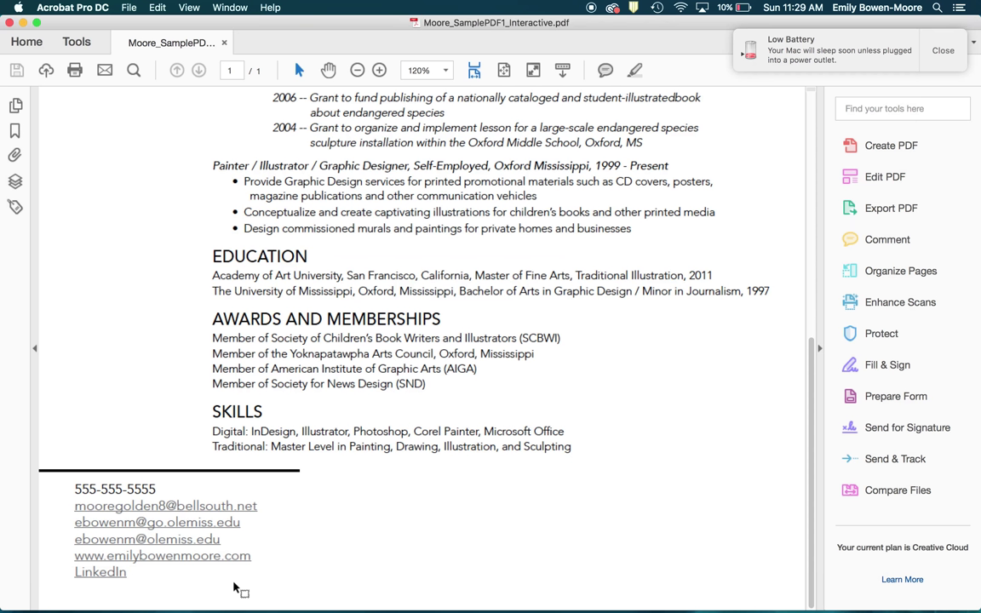
{"action": "left_click", "coordinate": [212, 539]}
{"action": "left_click", "coordinate": [194, 563]}
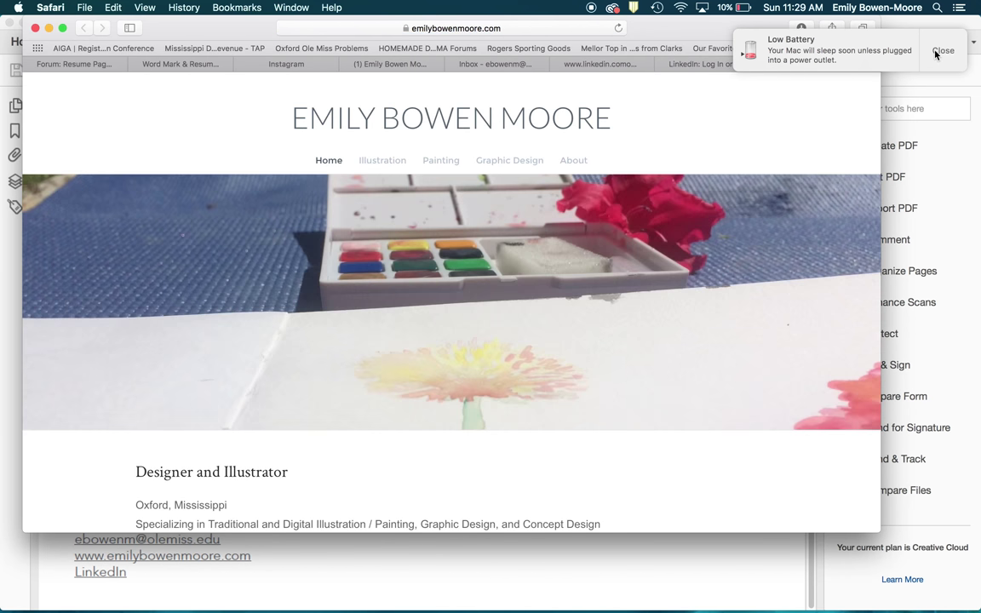
Test the e-mail link, dismissing the battery notice and the Mail welcome prompt.
{"action": "left_click", "coordinate": [942, 52]}
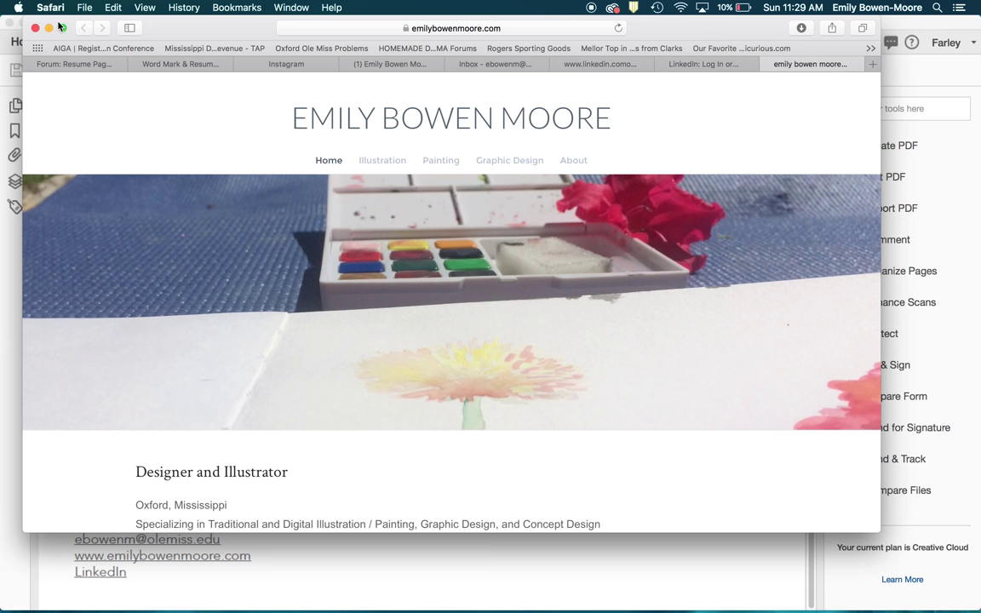
{"action": "left_click", "coordinate": [307, 564]}
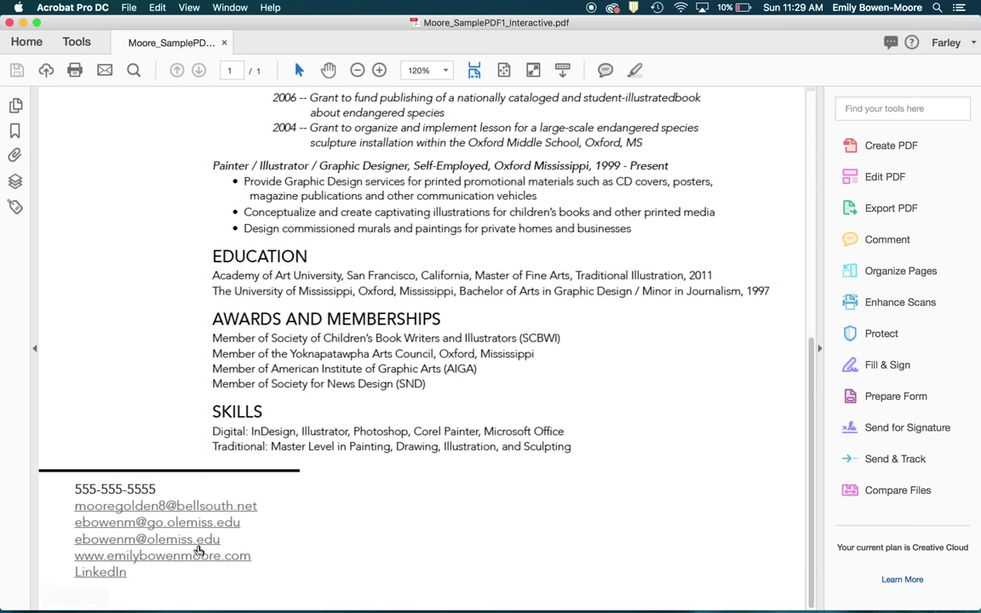
{"action": "left_click", "coordinate": [187, 546]}
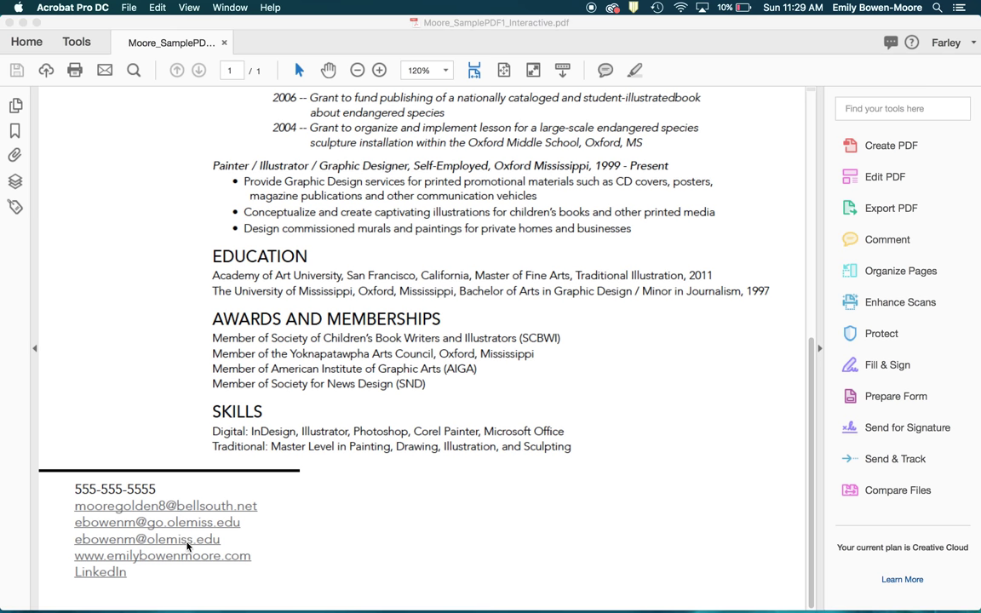
{"action": "left_click", "coordinate": [421, 367]}
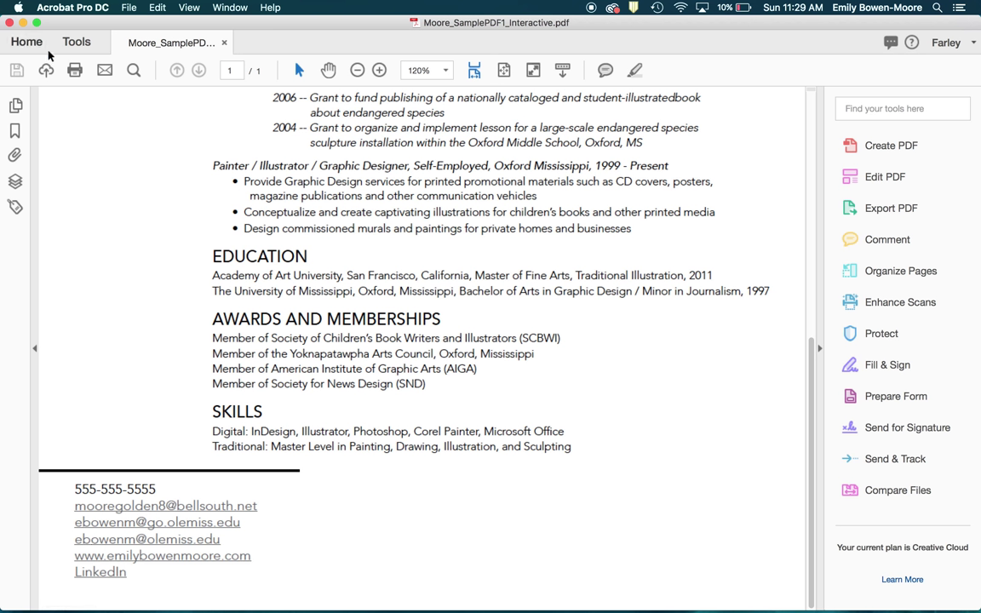
Close the résumé PDF, minimise the browser, and return to InDesign.
{"action": "left_click", "coordinate": [9, 23]}
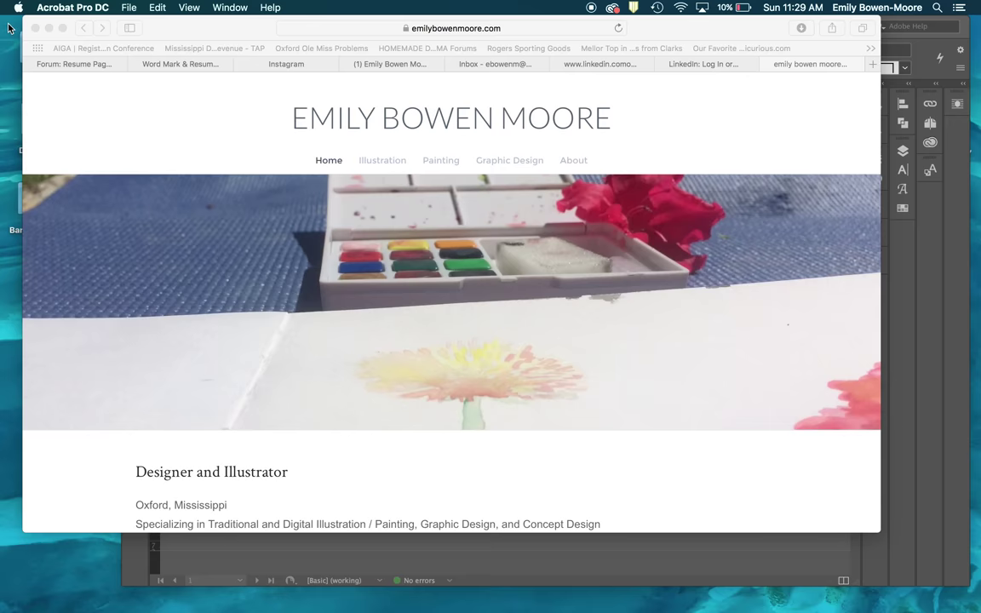
{"action": "left_click", "coordinate": [240, 35]}
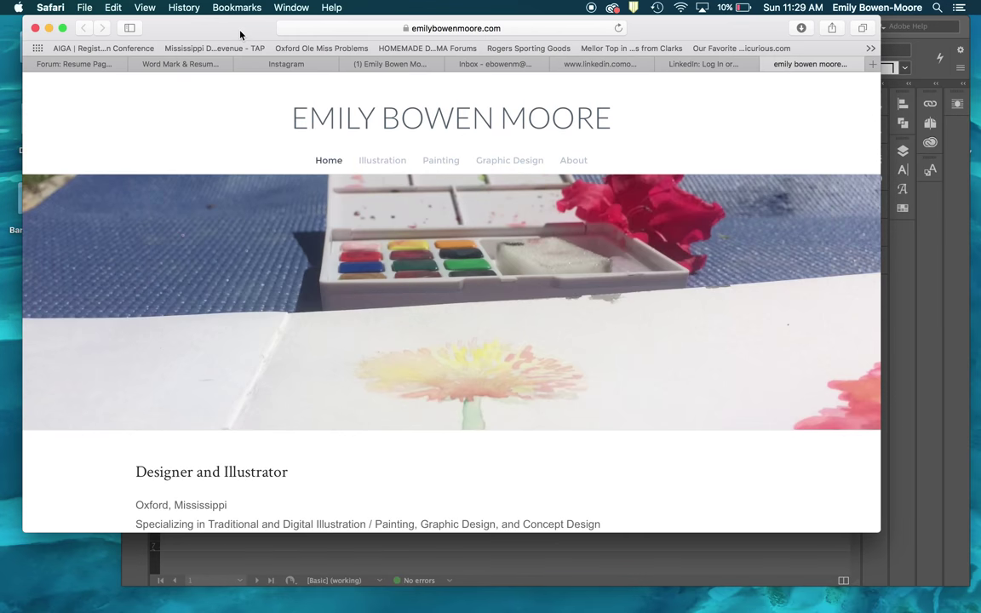
{"action": "left_click", "coordinate": [48, 28]}
{"action": "left_click", "coordinate": [252, 275]}
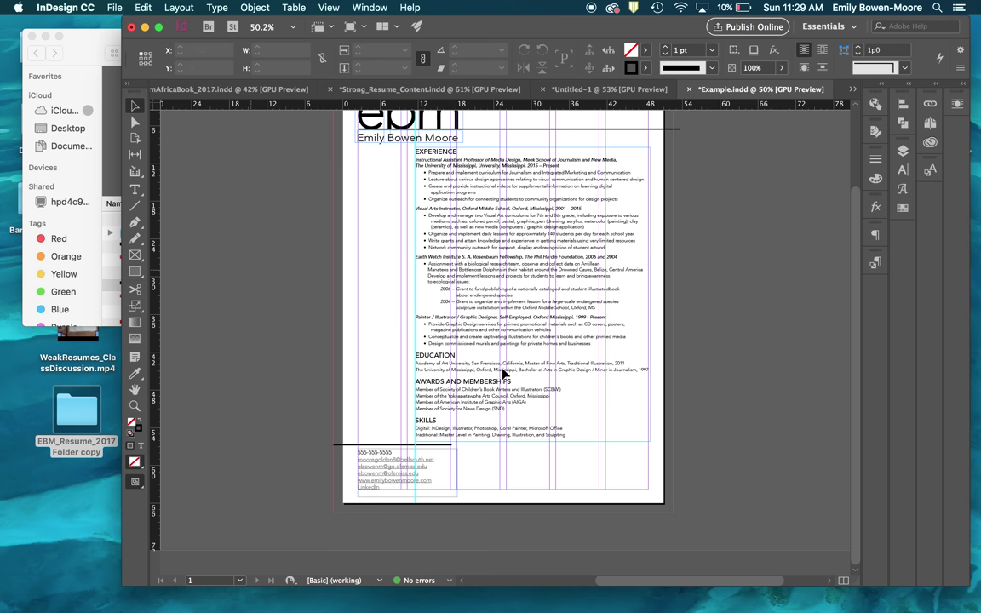
Save the résumé as Moore_ResumeSample2.indd in the iCloud Desktop folder.
{"action": "scroll", "coordinate": [503, 372], "scroll_direction": "up", "scroll_amount": 3}
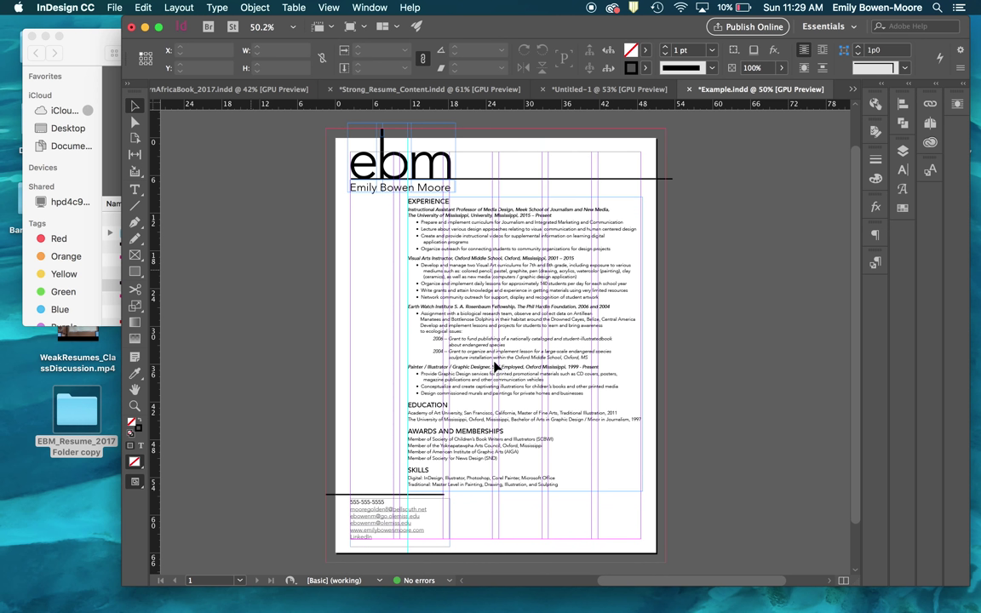
{"action": "left_click", "coordinate": [111, 7]}
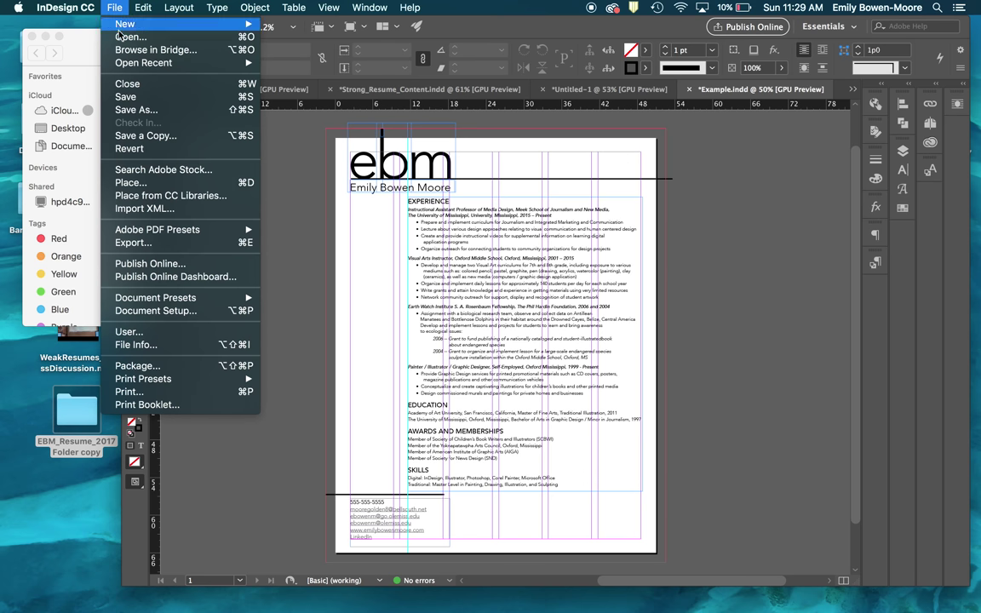
{"action": "left_click", "coordinate": [119, 110]}
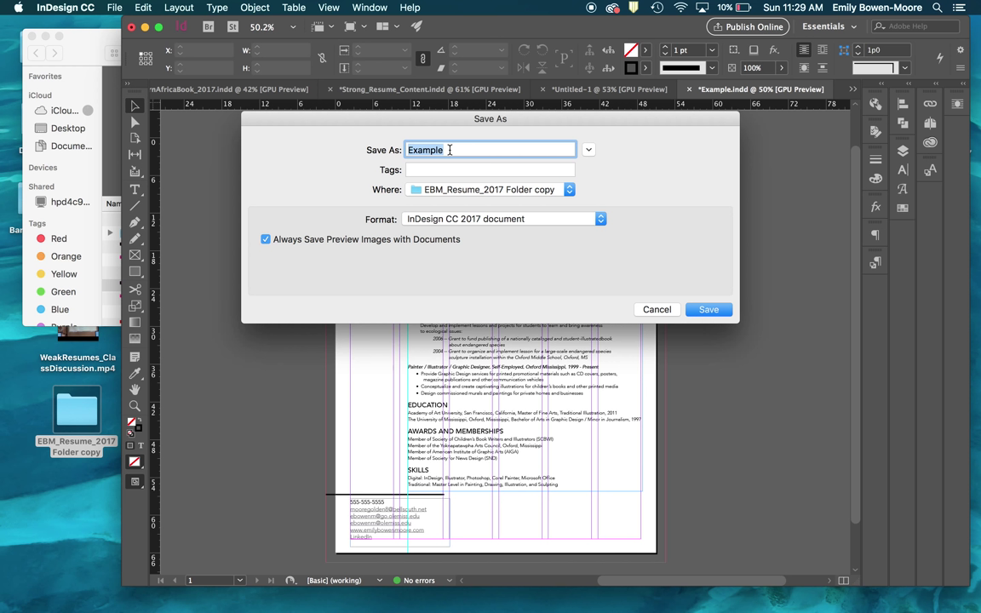
{"action": "type", "text": "Moore_ResumeSampl"}
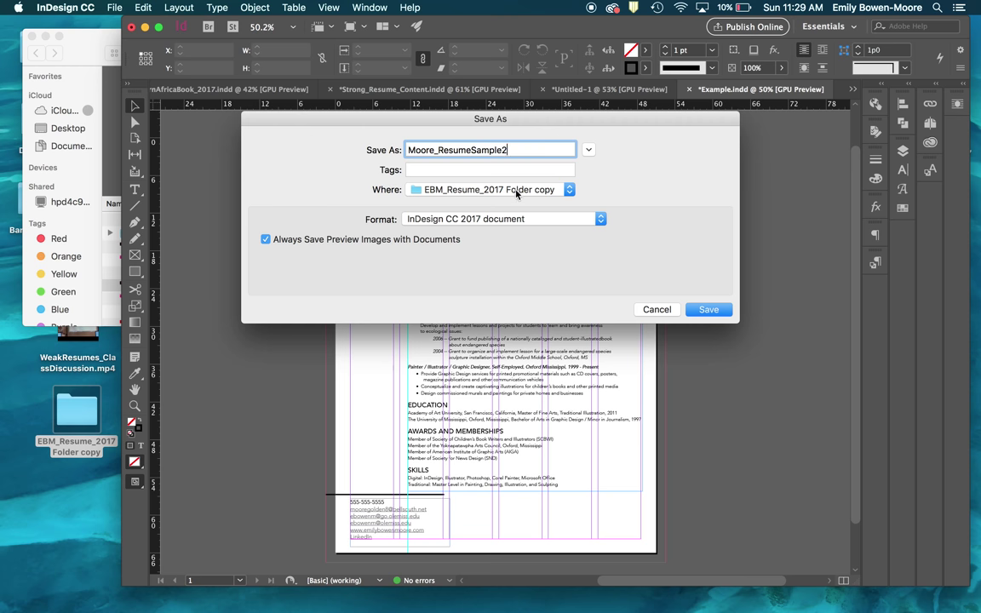
{"action": "left_click", "coordinate": [469, 187]}
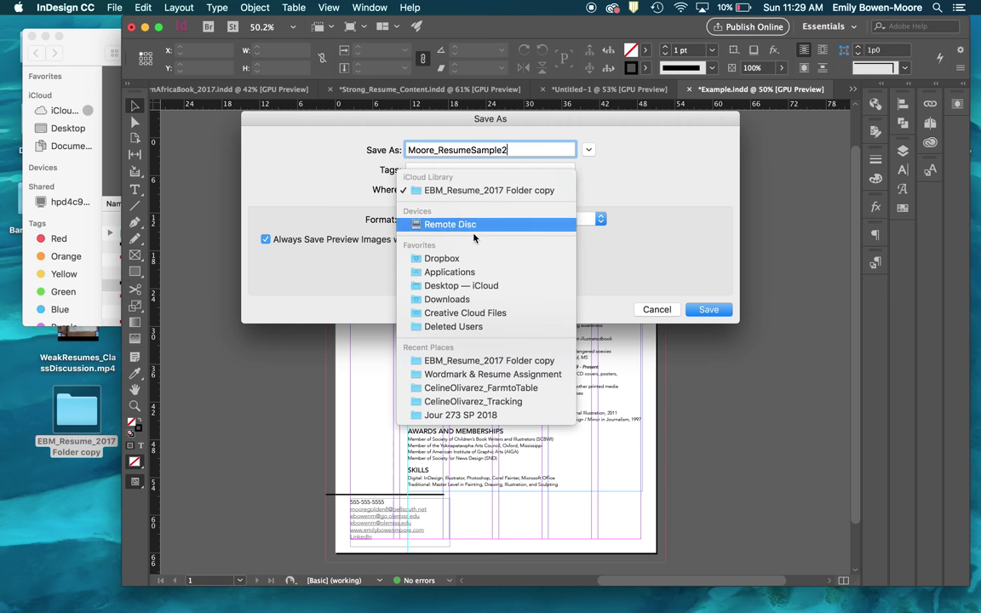
{"action": "left_click", "coordinate": [442, 285]}
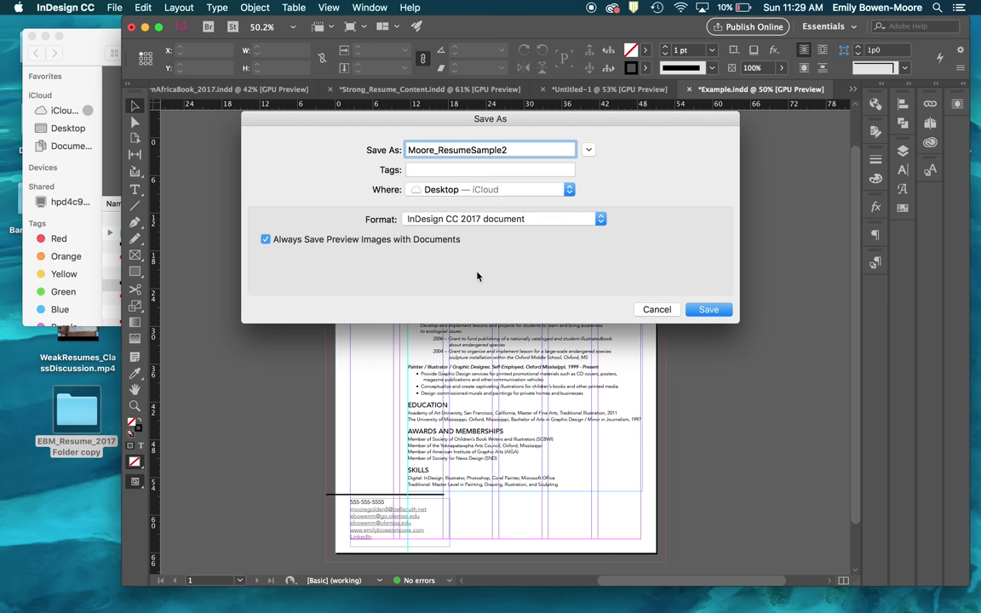
{"action": "left_click", "coordinate": [706, 310]}
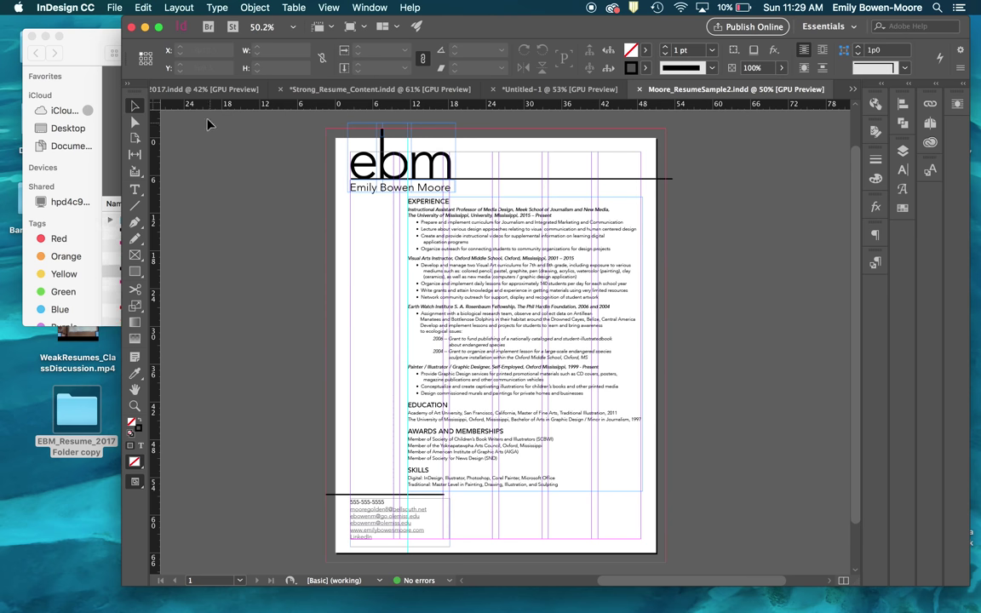
Package the résumé, with printing instructions, into a Moore_ResumeSample2 Folder on the Desktop.
{"action": "left_click", "coordinate": [114, 8]}
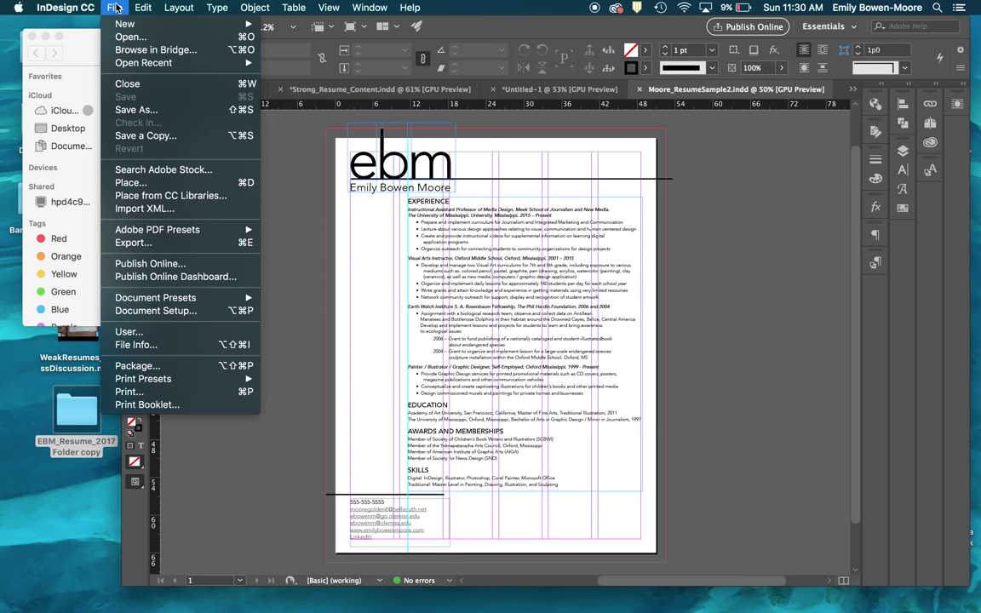
{"action": "left_click", "coordinate": [136, 366]}
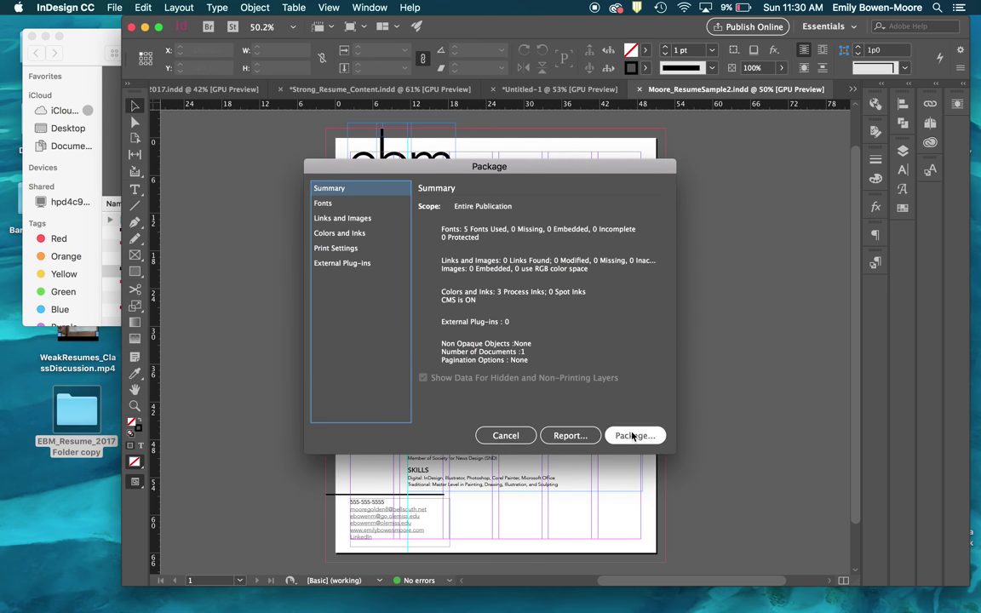
{"action": "left_click", "coordinate": [635, 435]}
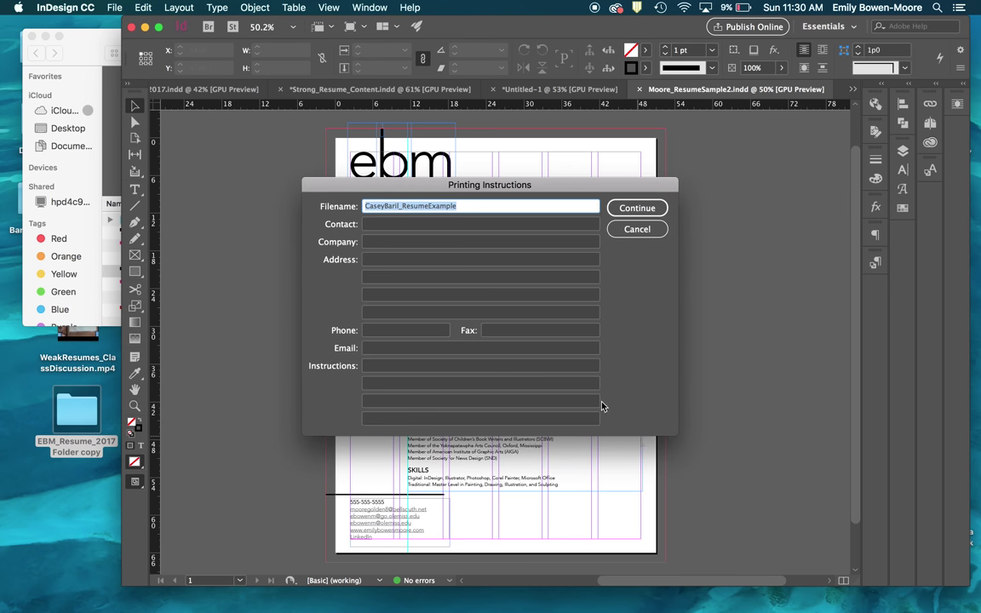
{"action": "type", "text": "M"}
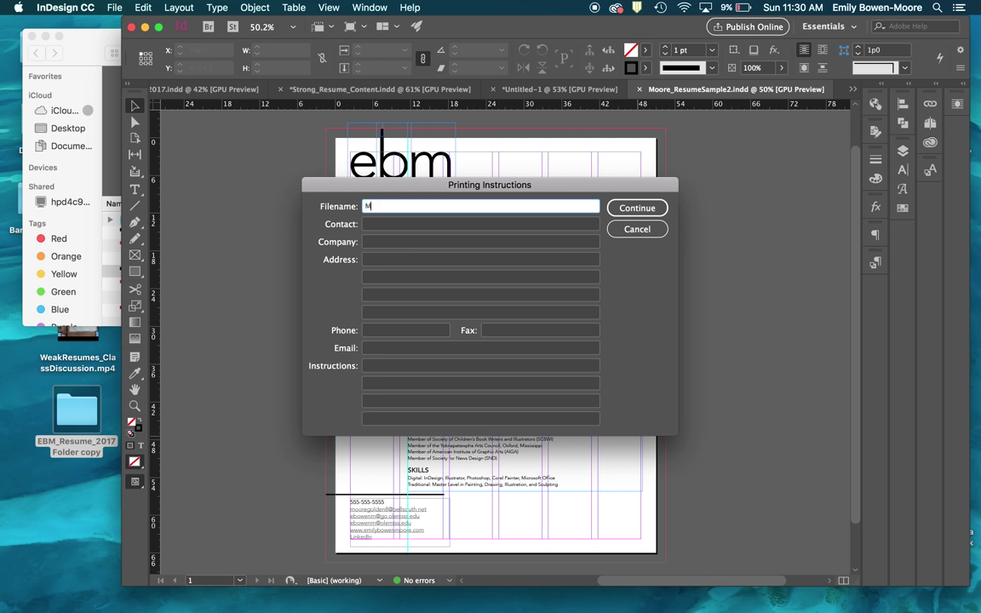
{"action": "type", "text": "oore_ResumeSample2"}
{"action": "left_click", "coordinate": [635, 207]}
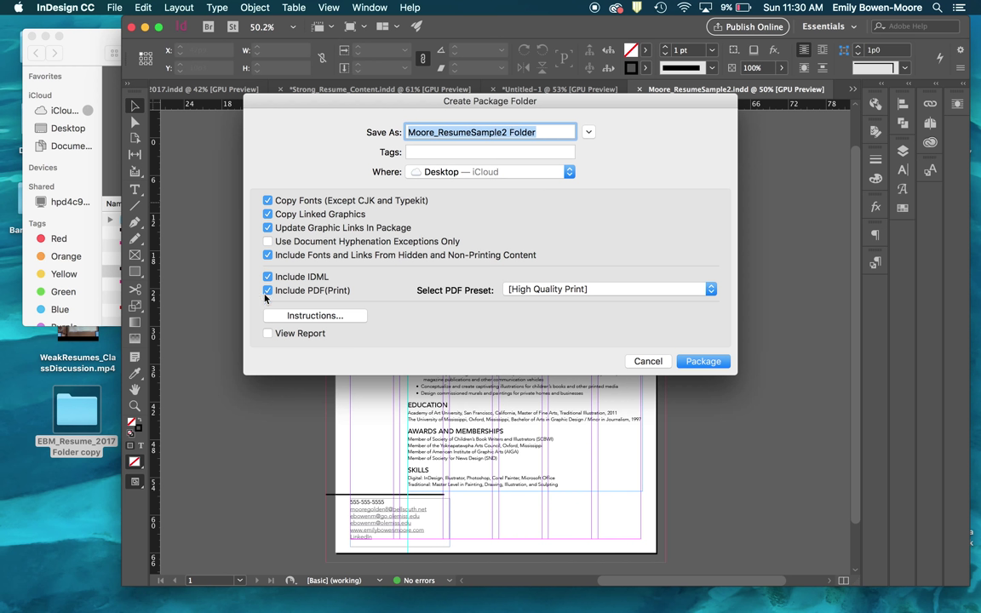
{"action": "left_click", "coordinate": [701, 360]}
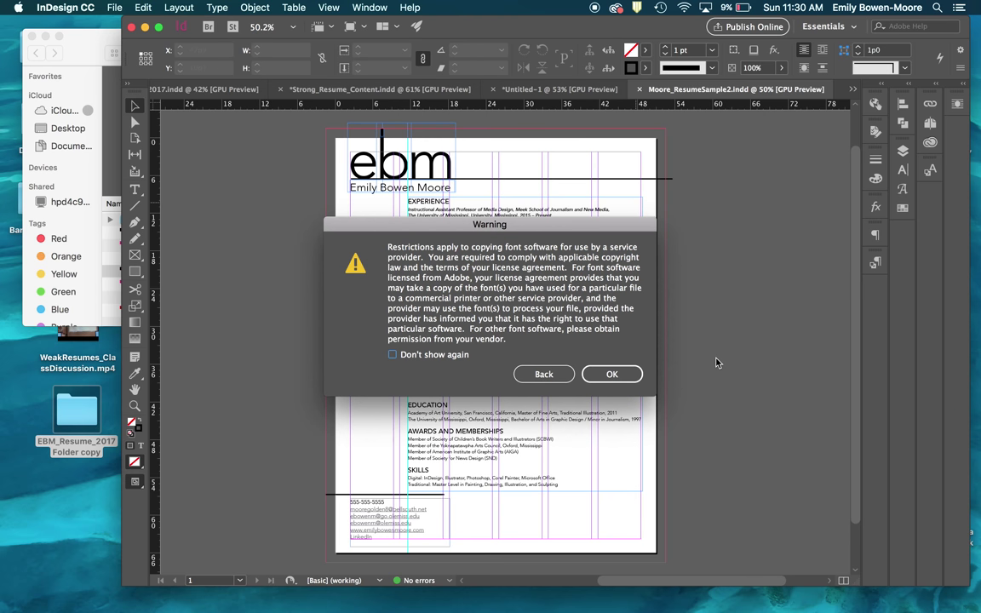
{"action": "left_click", "coordinate": [622, 372]}
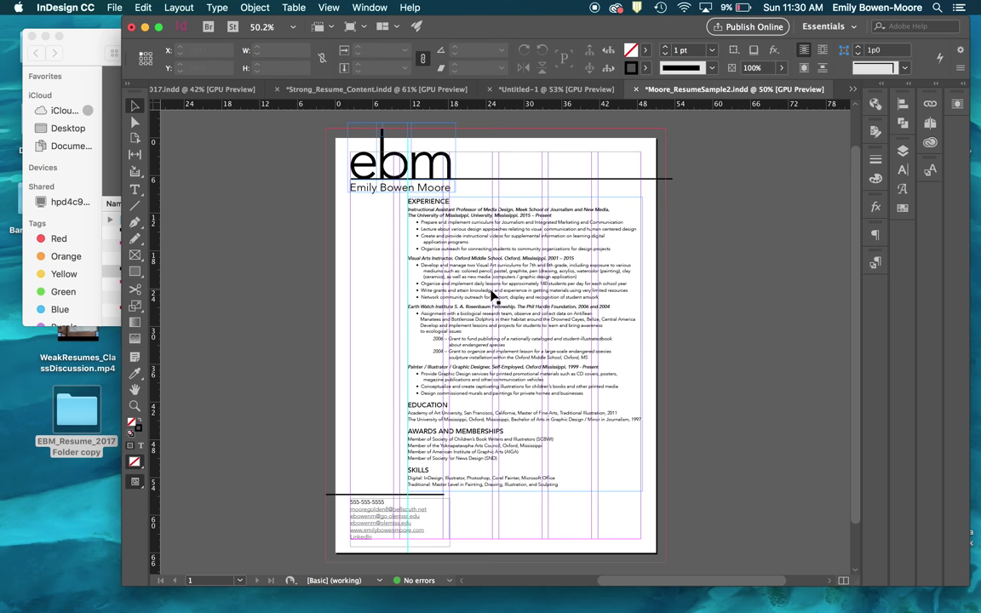
Export the résumé as Adobe PDF (Interactive) named Moore_ResumeSample2 to the Desktop.
{"action": "key", "text": "super+e"}
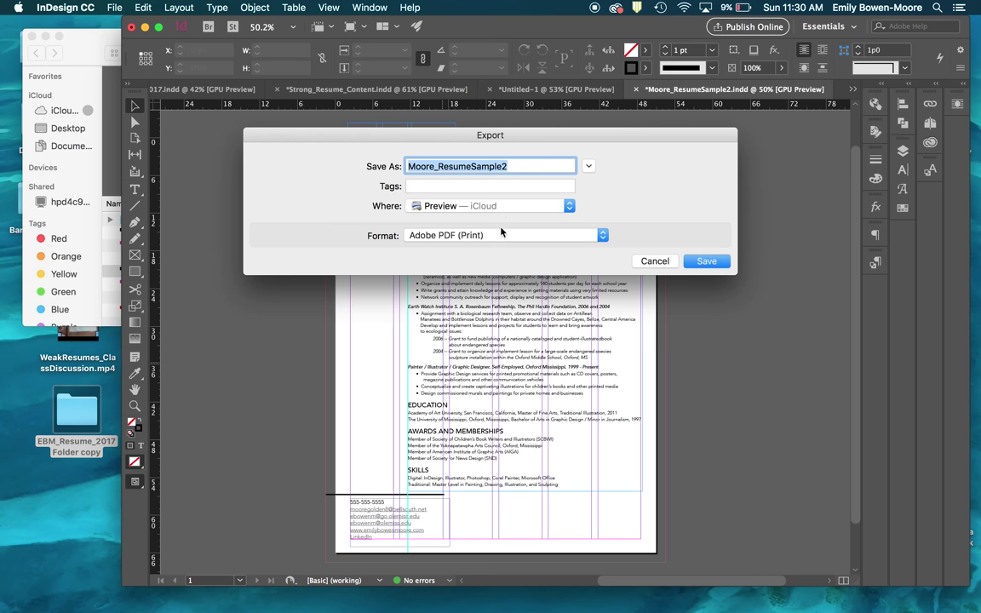
{"action": "left_click", "coordinate": [477, 236]}
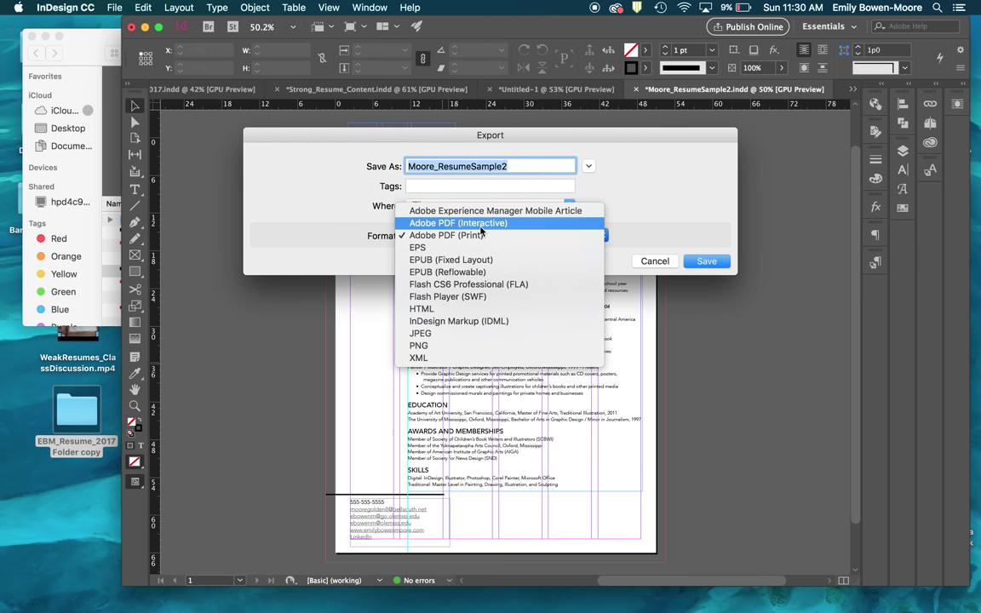
{"action": "left_click", "coordinate": [482, 223]}
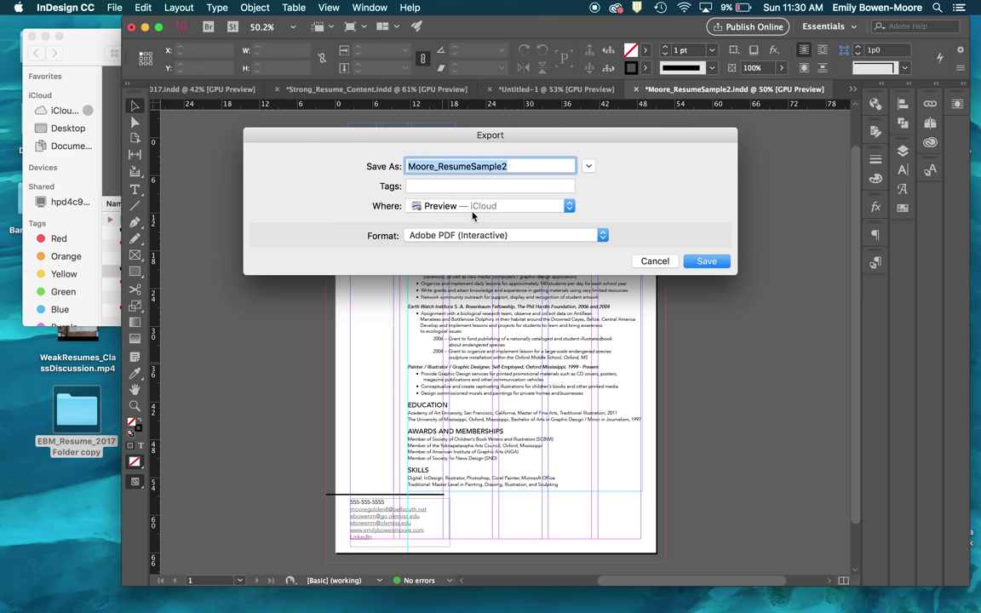
{"action": "left_click", "coordinate": [430, 205]}
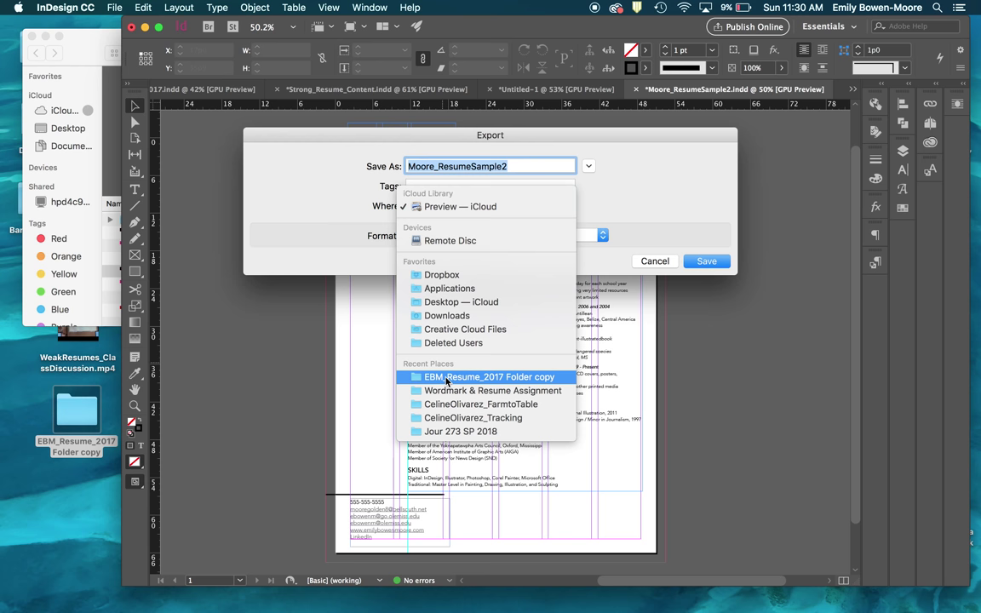
{"action": "left_click", "coordinate": [418, 303]}
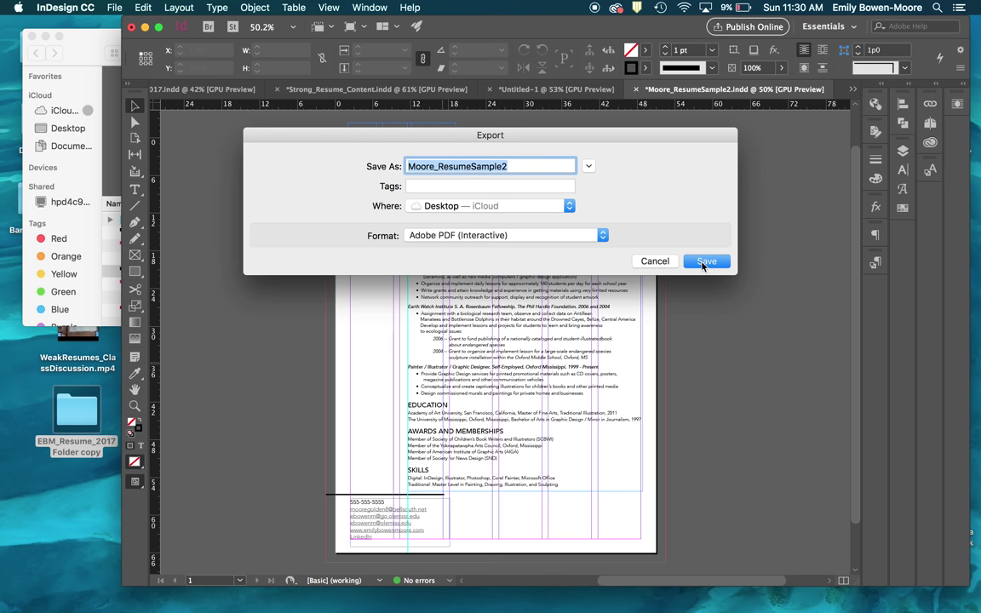
{"action": "left_click", "coordinate": [702, 264]}
{"action": "left_click", "coordinate": [679, 484]}
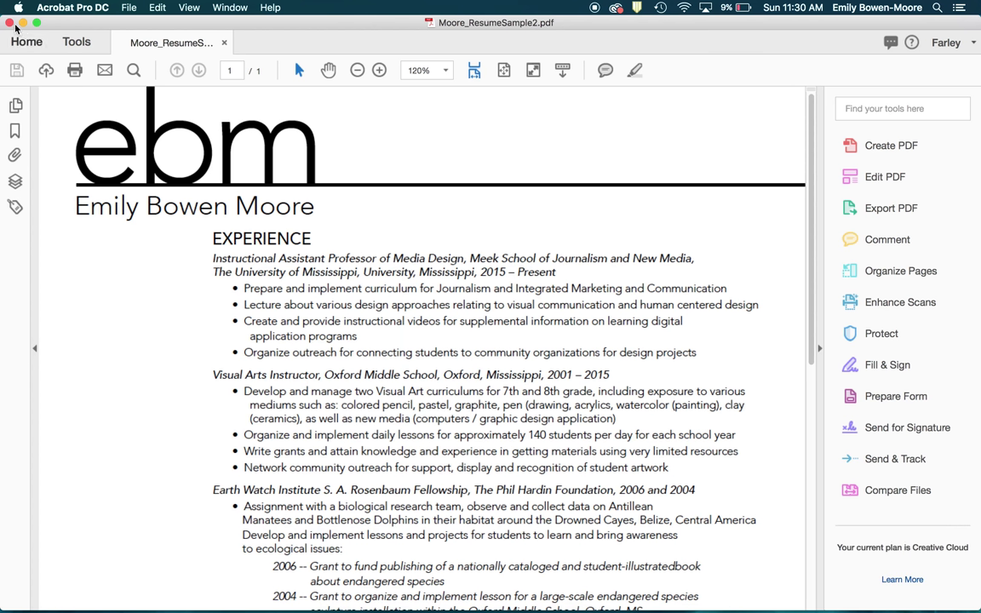
Close the opened PDF and the EBM_Resume_2017 Folder copy window.
{"action": "left_click", "coordinate": [11, 20]}
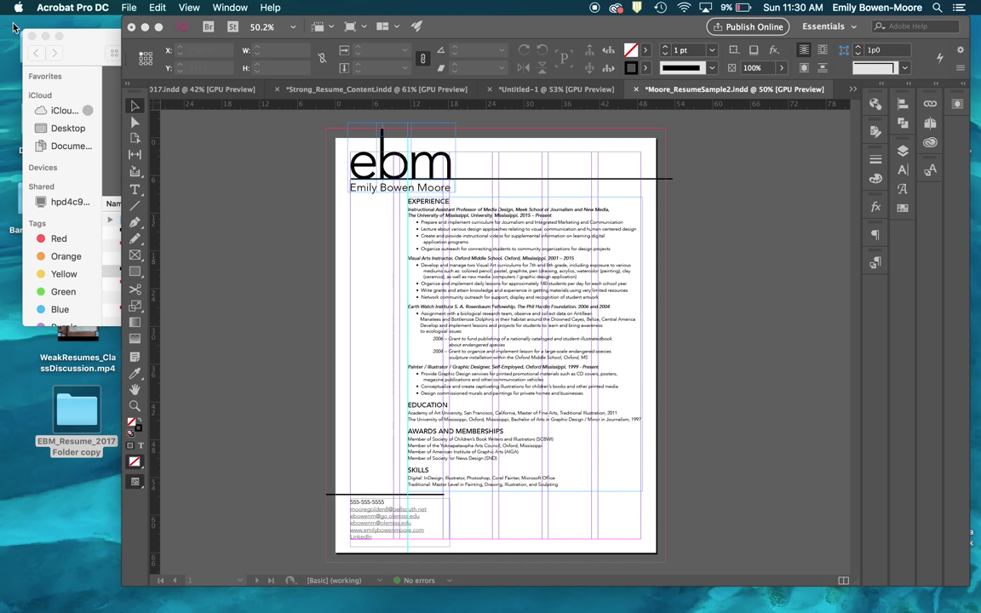
{"action": "left_click", "coordinate": [144, 27]}
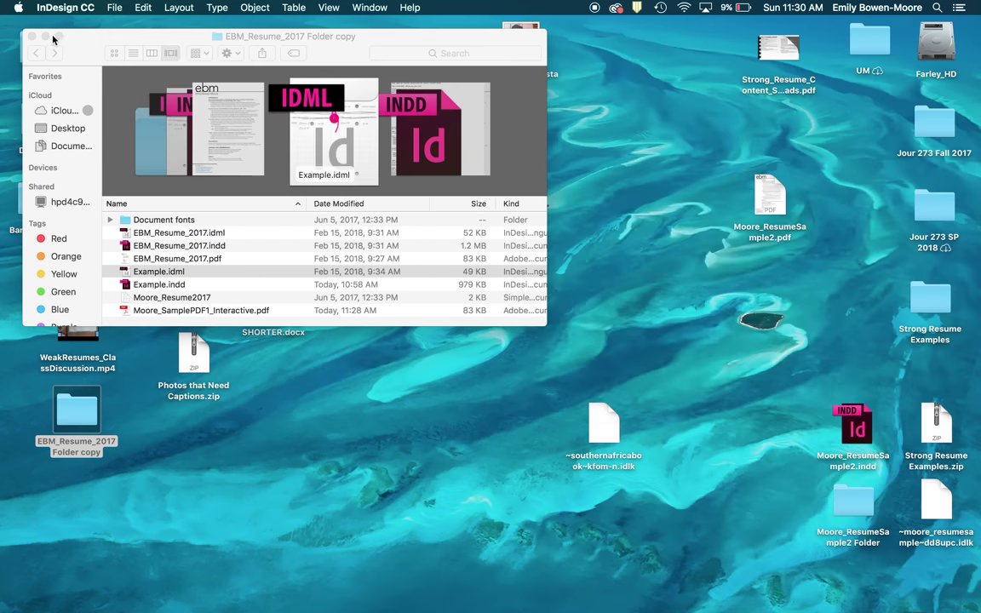
{"action": "left_click", "coordinate": [32, 36]}
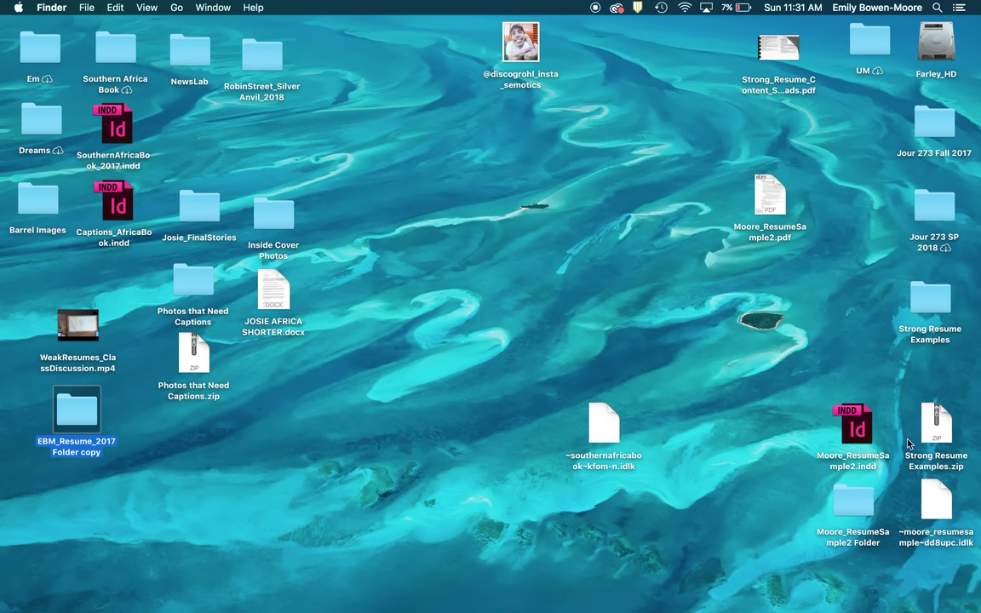
Move Moore_ResumeSample2.pdf into Moore_ResumeSample2 Folder, replacing the older copy, and open the folder.
{"action": "left_click", "coordinate": [856, 504]}
{"action": "left_click_drag", "start_coordinate": [857, 504], "coordinate": [538, 196]}
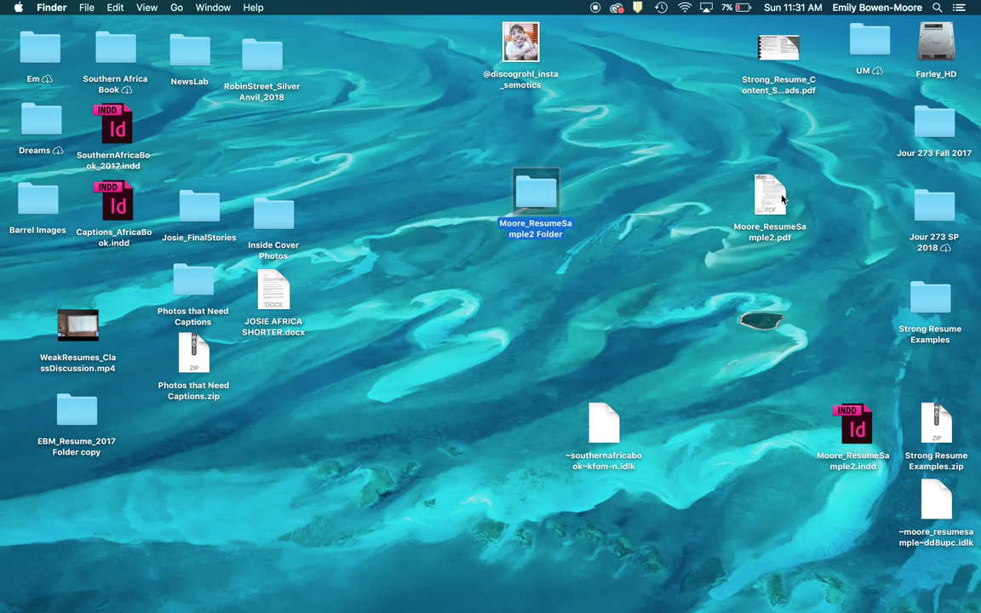
{"action": "left_click_drag", "start_coordinate": [781, 198], "coordinate": [546, 196]}
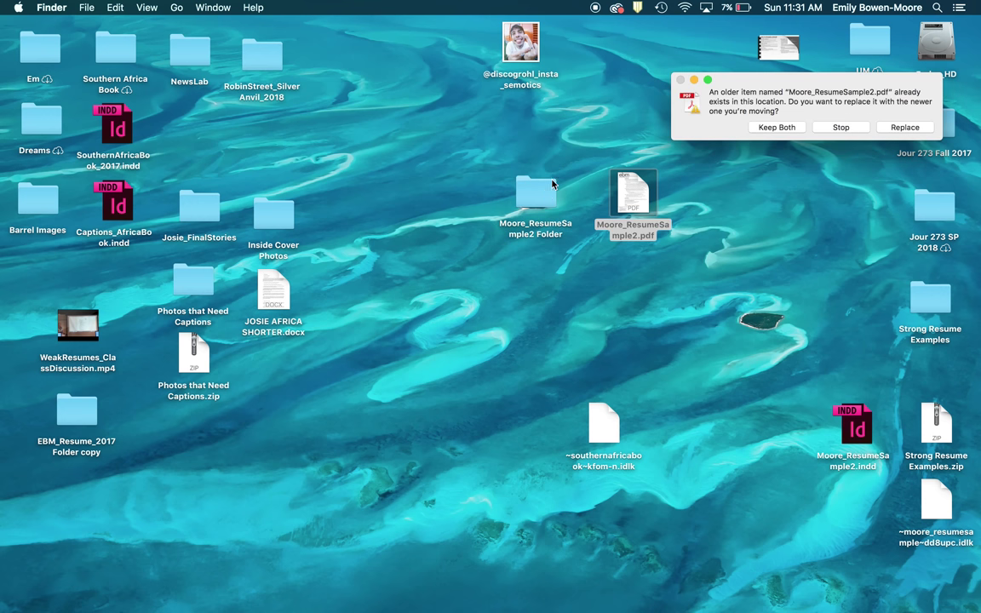
{"action": "left_click", "coordinate": [926, 126]}
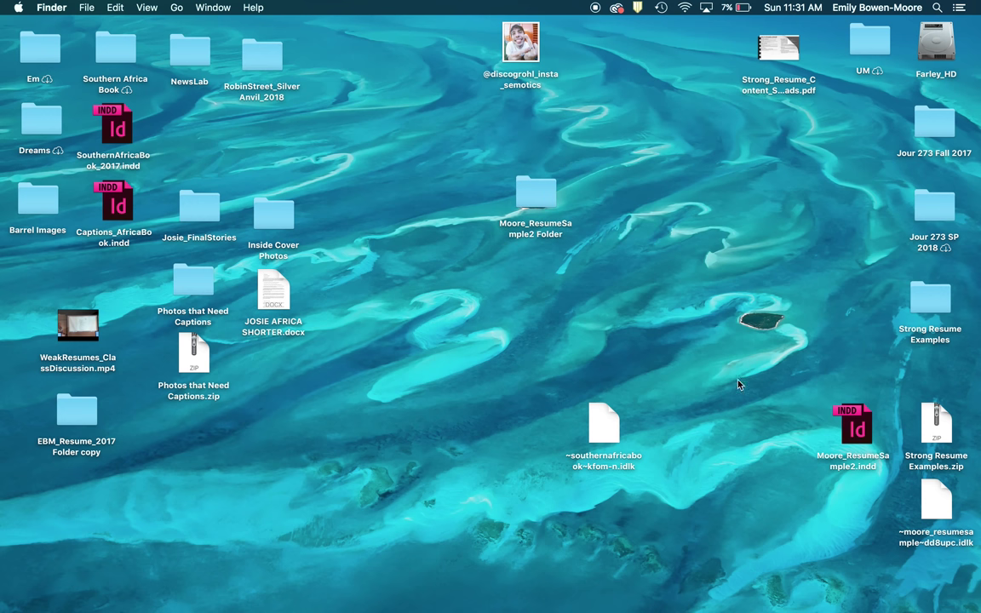
{"action": "double_click", "coordinate": [529, 198]}
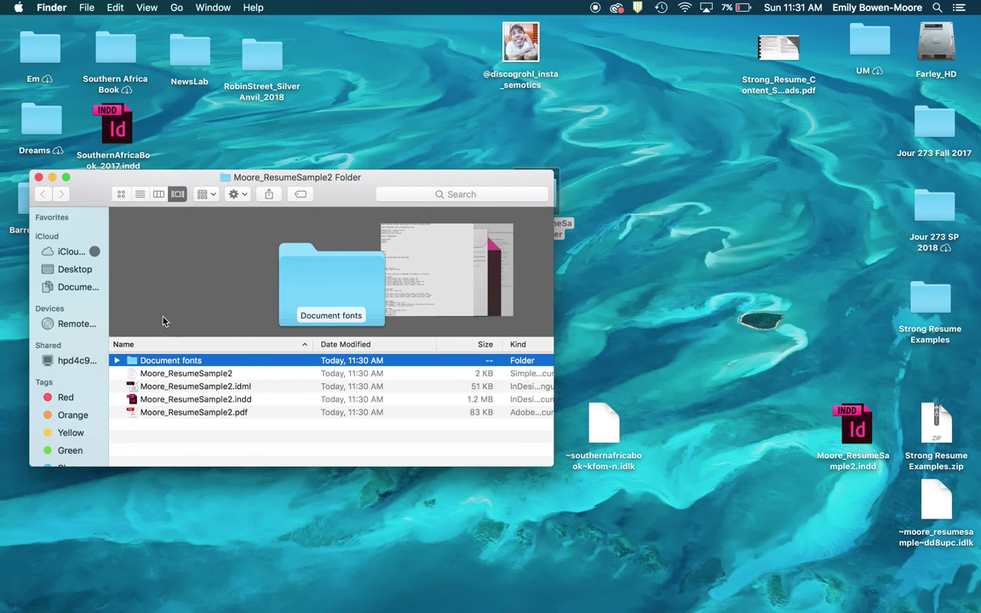
Open Moore_ResumeSample2.pdf and test its portfolio website link.
{"action": "double_click", "coordinate": [197, 414]}
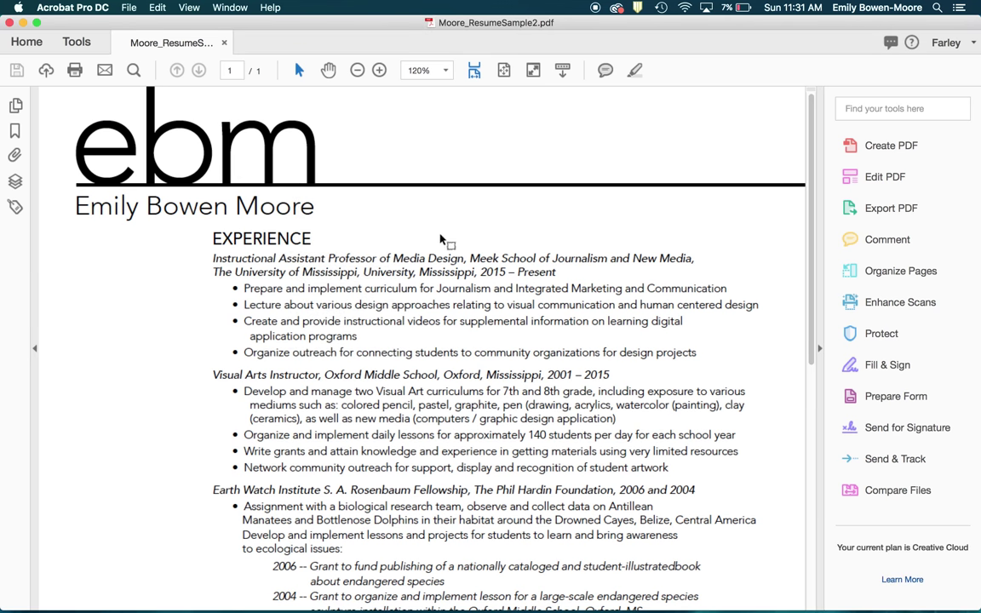
{"action": "scroll", "coordinate": [442, 238], "scroll_direction": "down", "scroll_amount": 10}
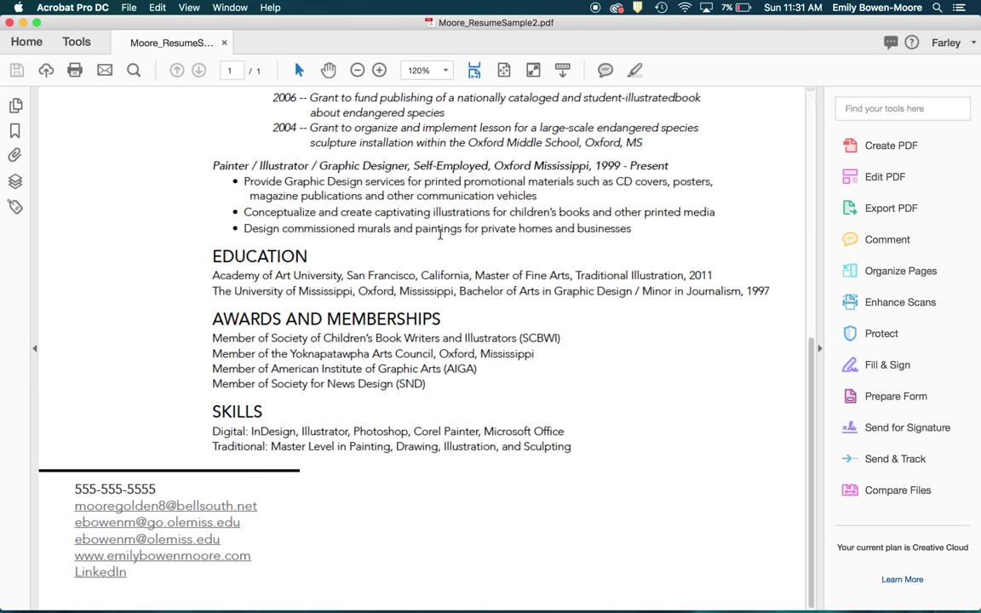
{"action": "left_click", "coordinate": [111, 555]}
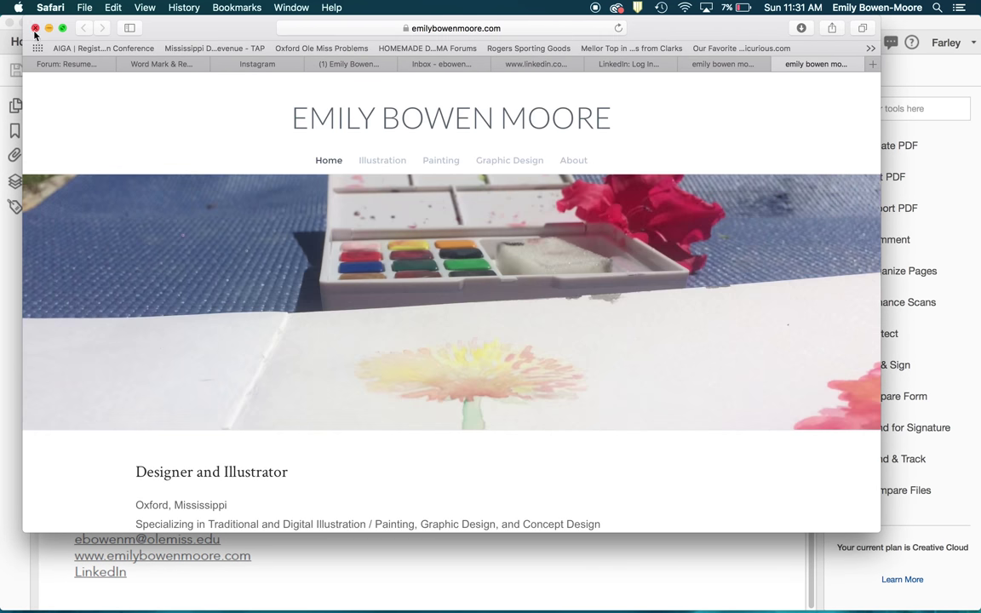
Close the website, the PDF, and the Moore_ResumeSample2 Folder window.
{"action": "left_click", "coordinate": [36, 29]}
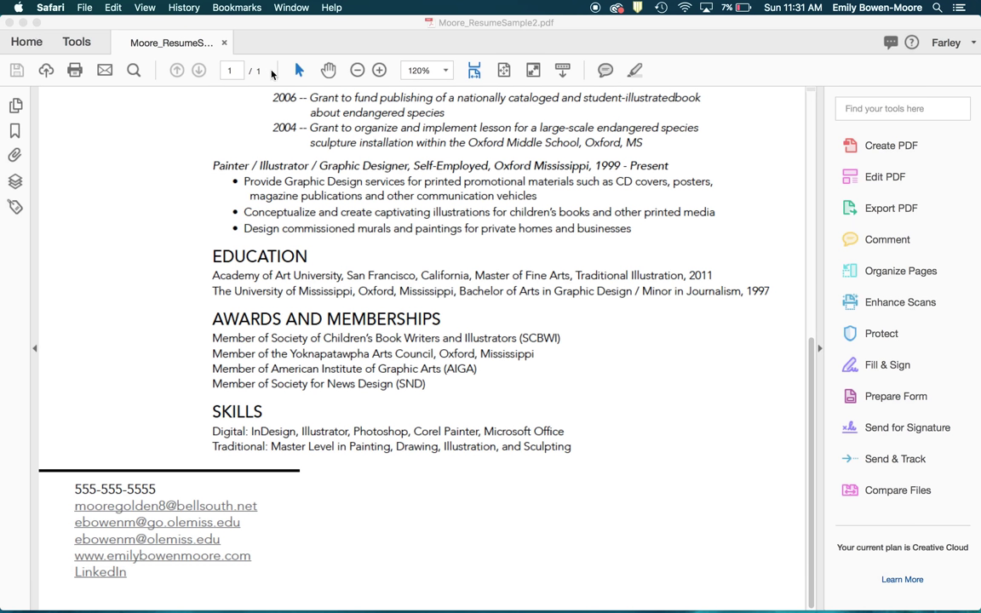
{"action": "left_click", "coordinate": [11, 23]}
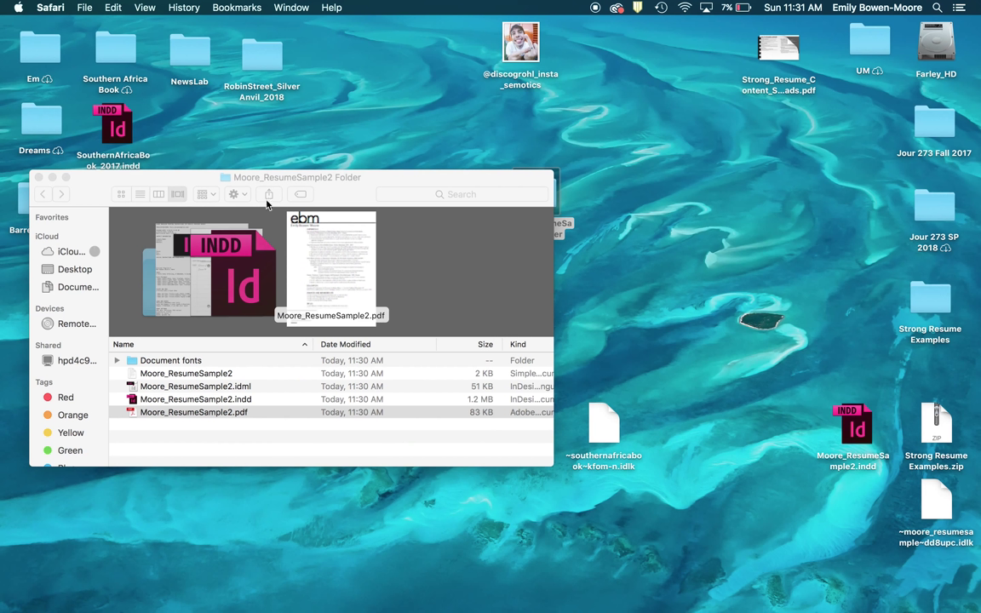
{"action": "left_click", "coordinate": [88, 174]}
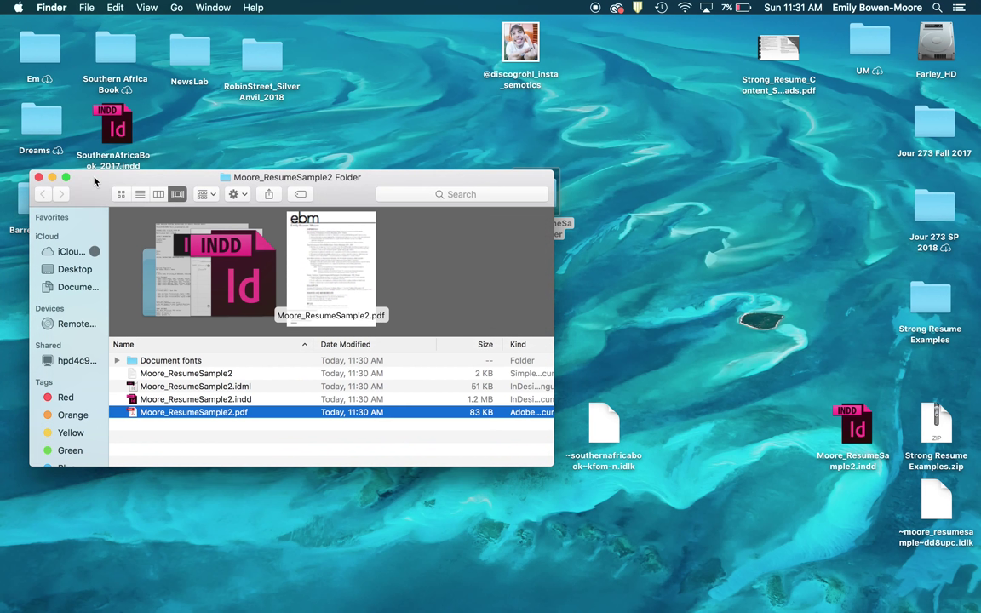
{"action": "left_click", "coordinate": [39, 178]}
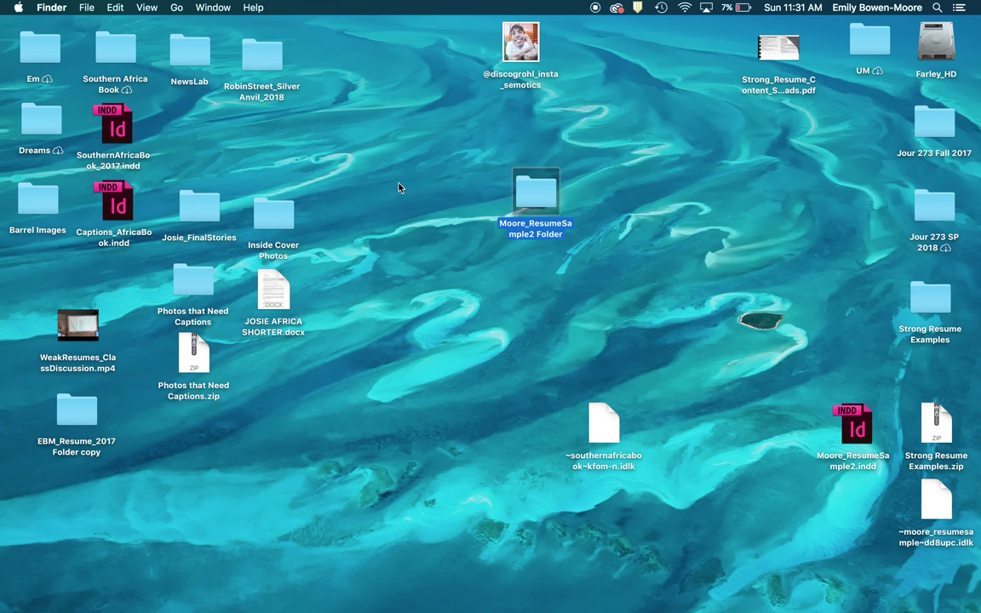
Place the folder above Moore_ResumeSample2.indd and bring InDesign back to the front.
{"action": "left_click_drag", "start_coordinate": [546, 202], "coordinate": [854, 353]}
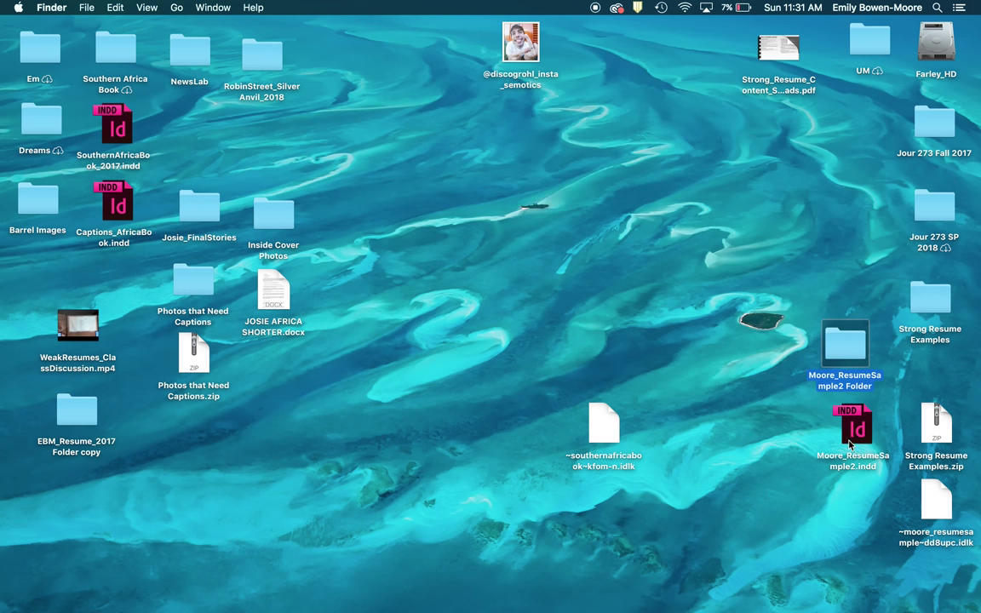
{"action": "mouse_move", "coordinate": [149, 595]}
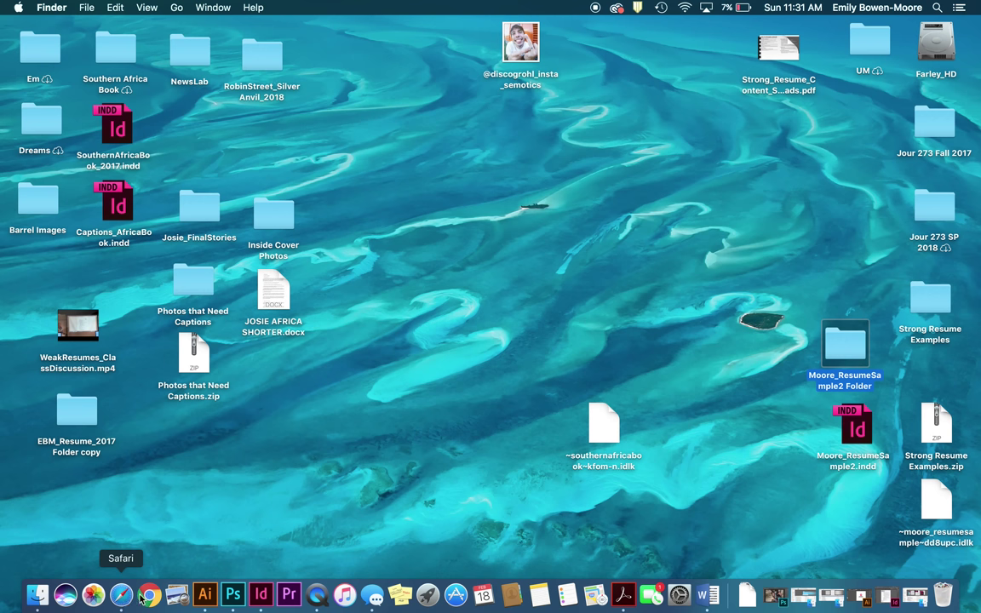
{"action": "left_click", "coordinate": [260, 595]}
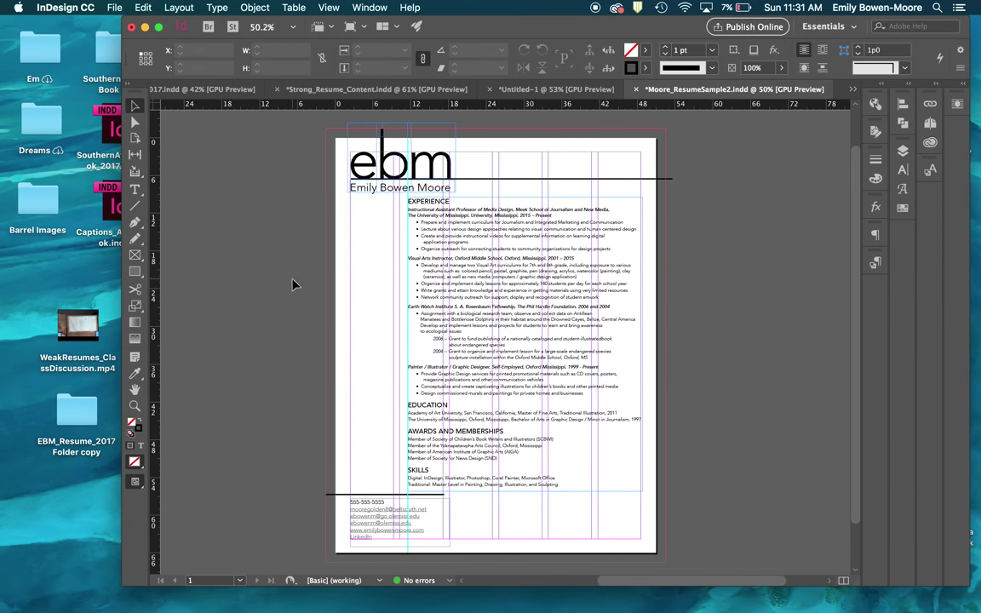
Look over the résumé page, opening and dismissing its context menu without choosing anything.
{"action": "scroll", "coordinate": [292, 283], "scroll_direction": "down", "scroll_amount": 2}
{"action": "scroll", "coordinate": [292, 284], "scroll_direction": "up", "scroll_amount": 3}
{"action": "scroll", "coordinate": [292, 283], "scroll_direction": "right", "scroll_amount": 2}
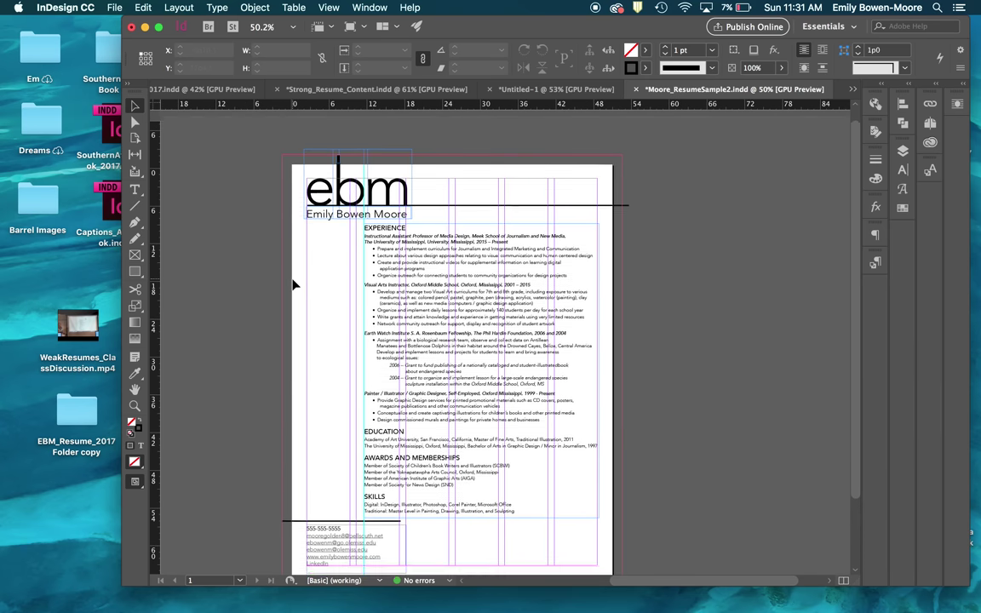
{"action": "scroll", "coordinate": [292, 283], "scroll_direction": "down", "scroll_amount": 3}
{"action": "scroll", "coordinate": [292, 284], "scroll_direction": "left", "scroll_amount": 1}
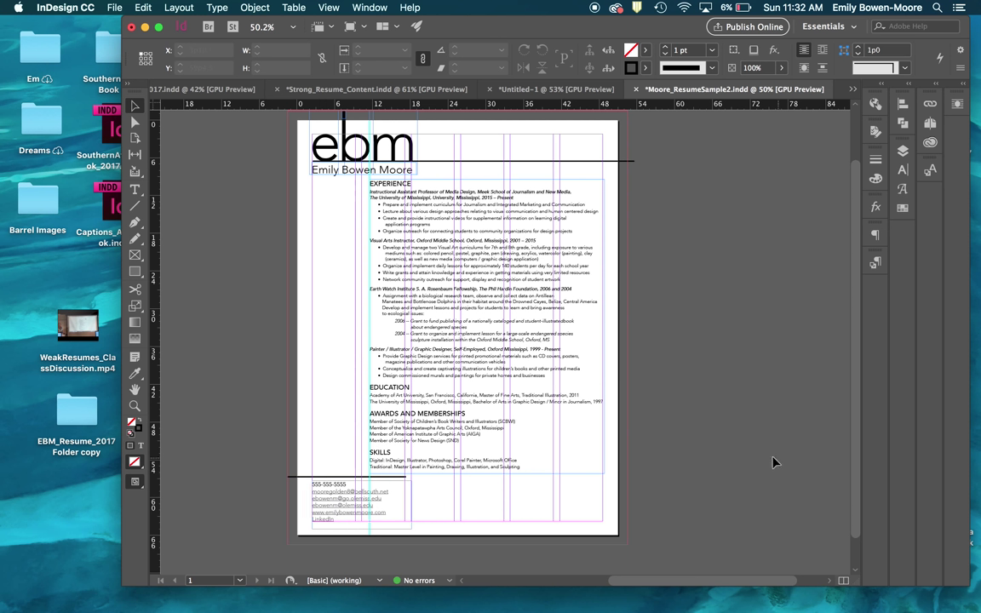
{"action": "right_click", "coordinate": [690, 468]}
{"action": "left_click", "coordinate": [676, 454]}
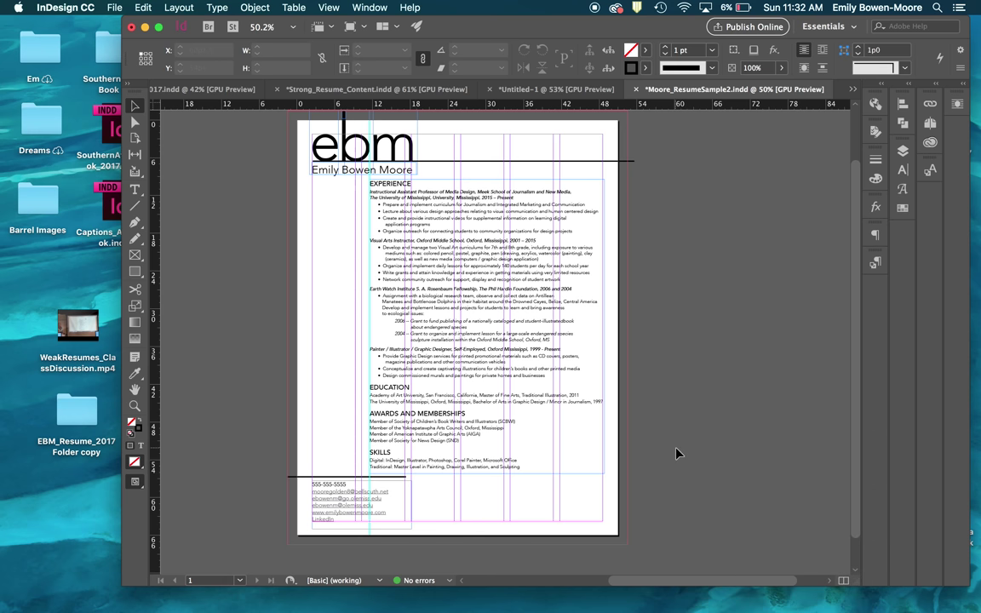